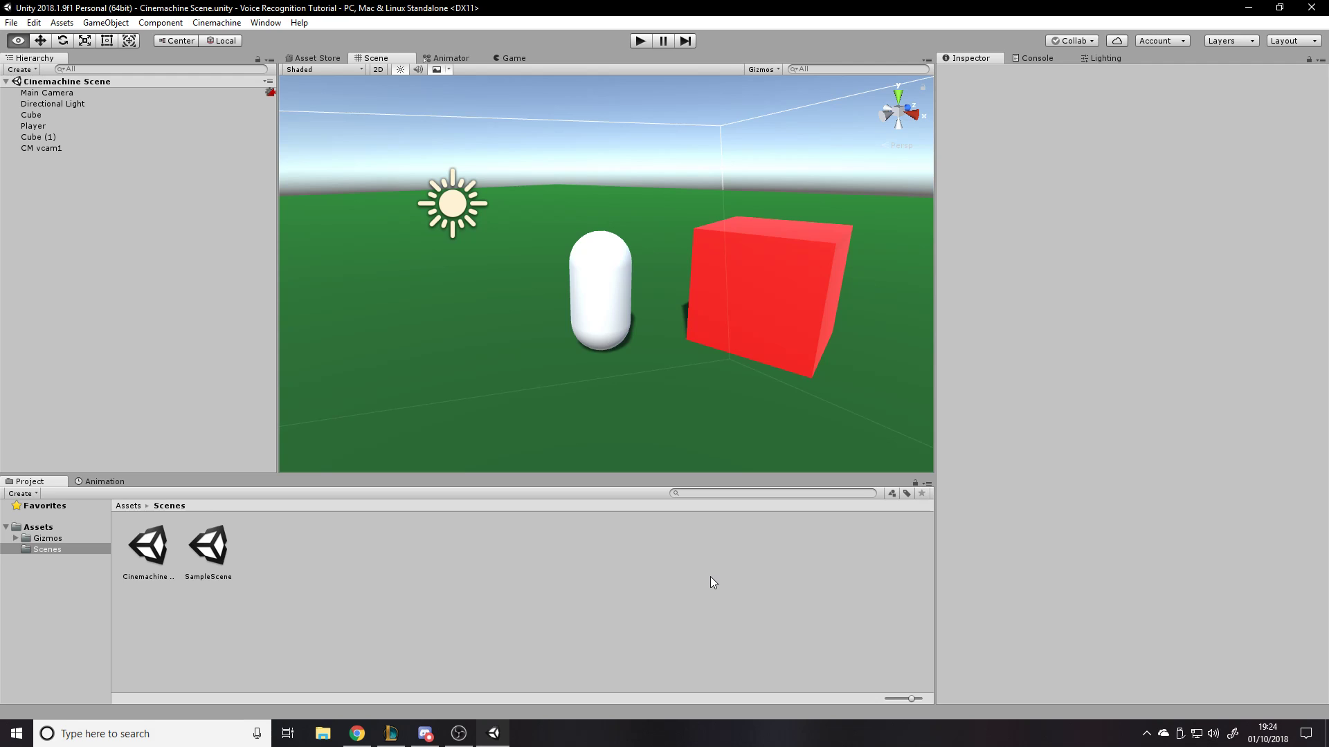
Switch to the "Ludum Dare 41 - Day 1" YouTube video in the browser and skip ahead to its gameplay footage
click(1247, 8)
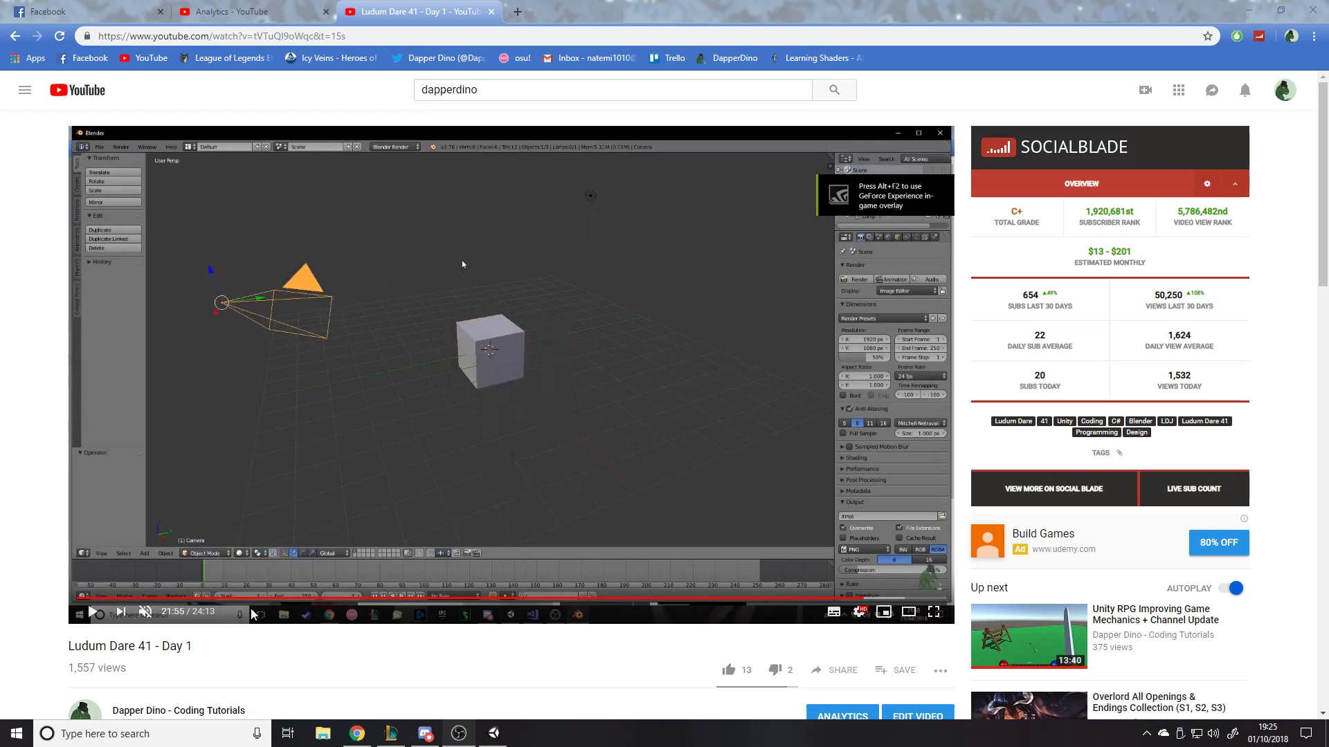
mouse_move(143, 643)
mouse_down()
mouse_move(213, 652)
mouse_move(141, 652)
mouse_up()
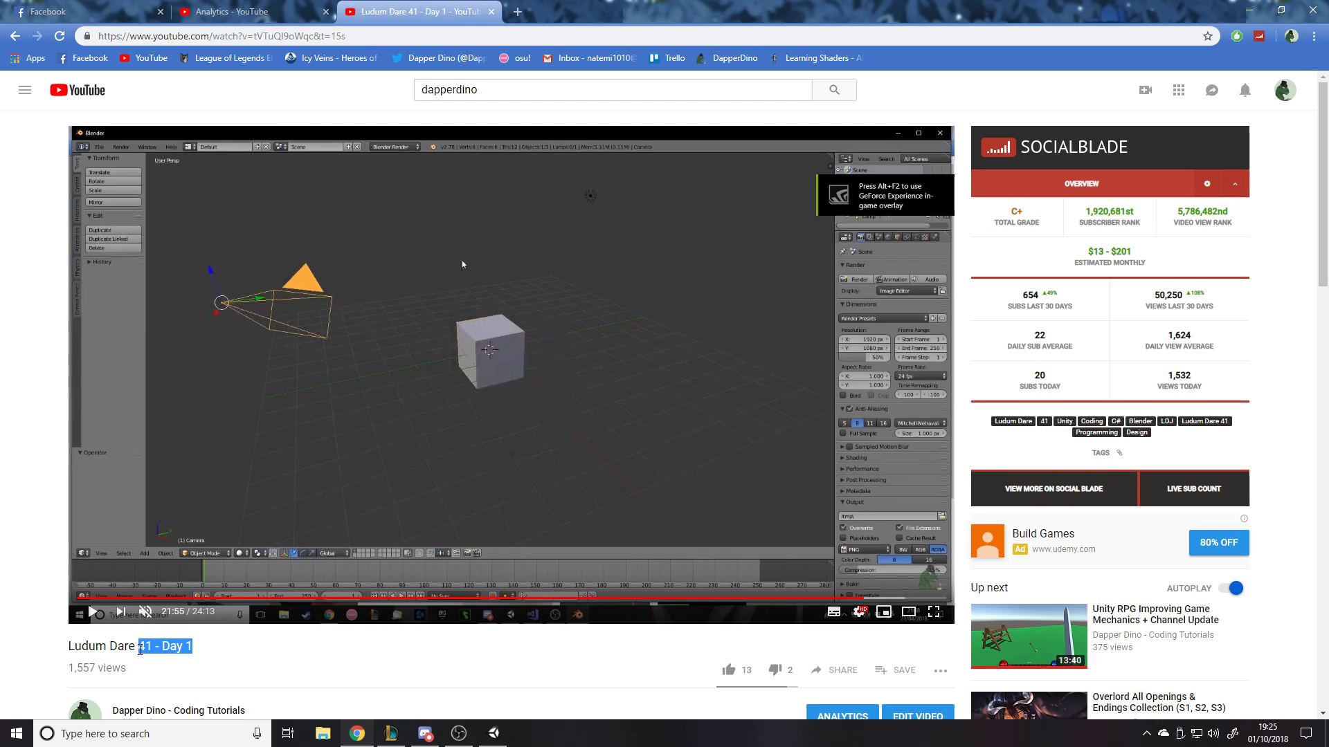
click(141, 649)
right_click(140, 649)
key(Escape)
click(636, 599)
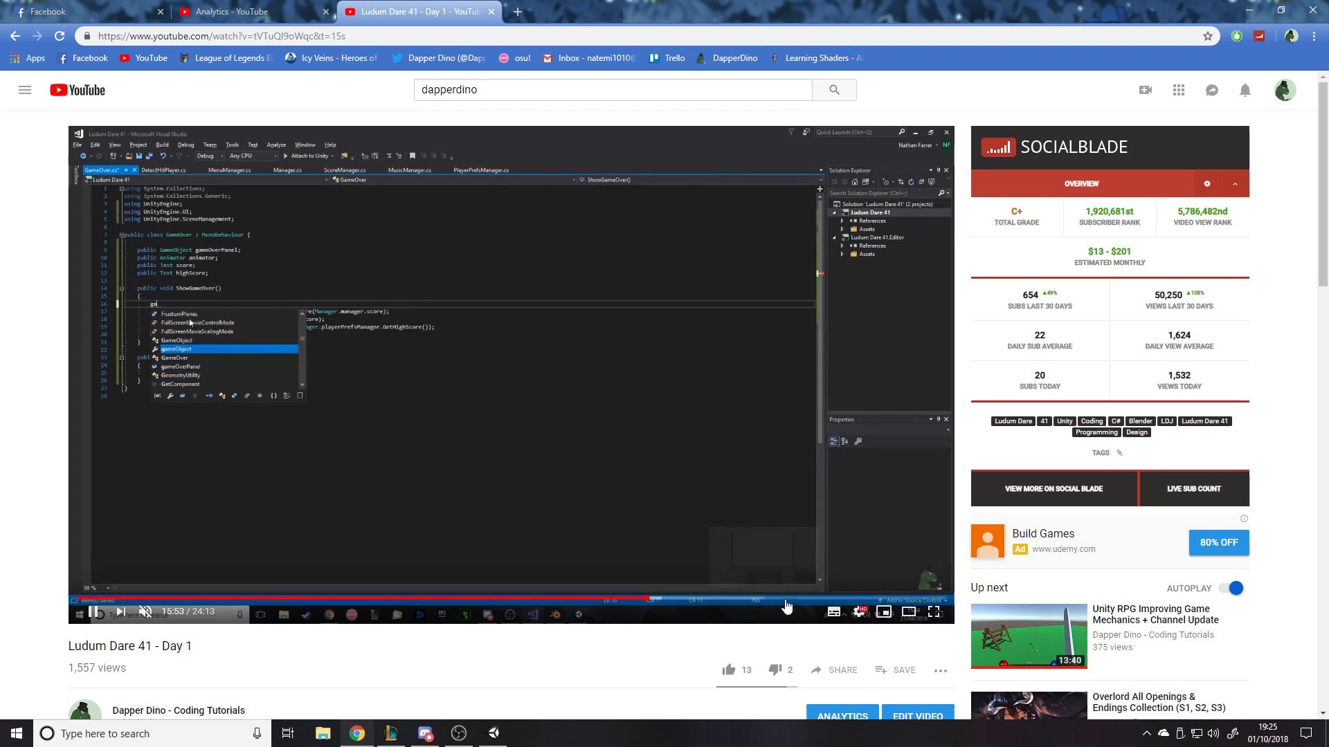
click(908, 599)
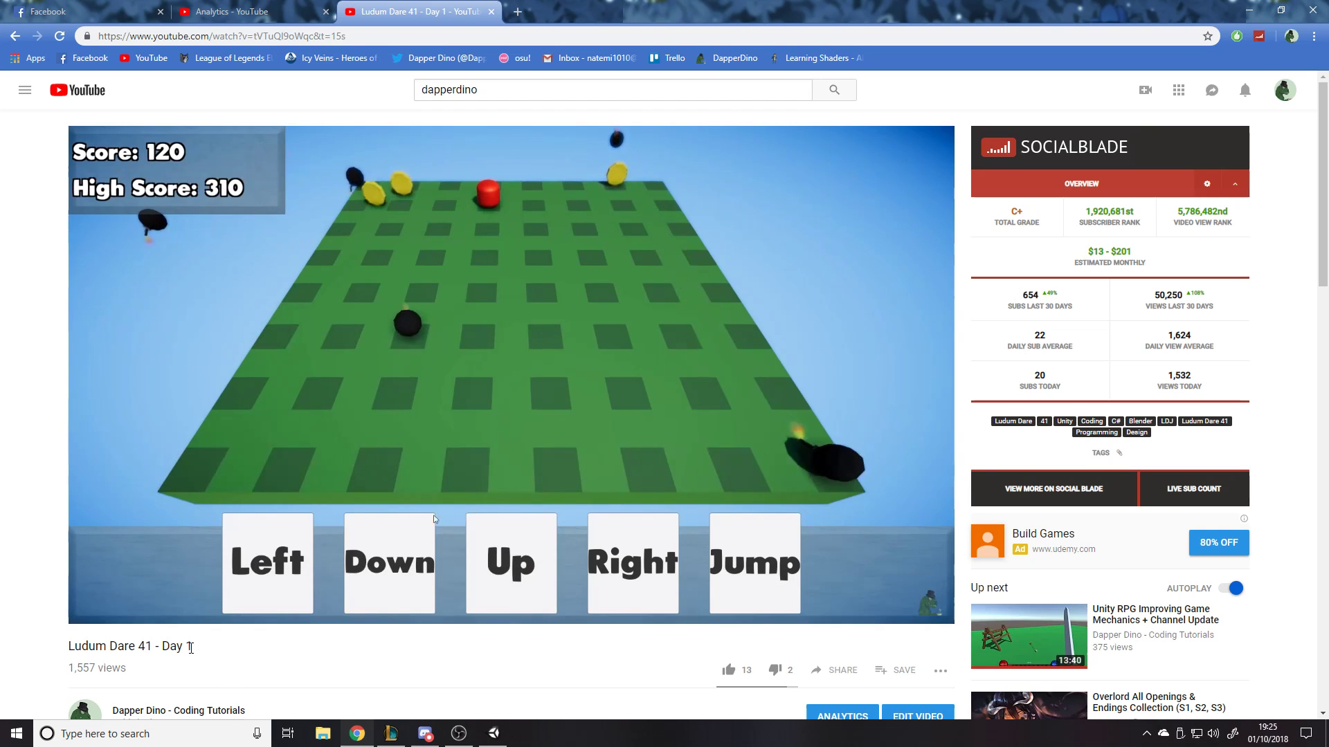
Rewind the video slightly to about 23:37, play a moment of the gameplay and pause it
triple_click(230, 681)
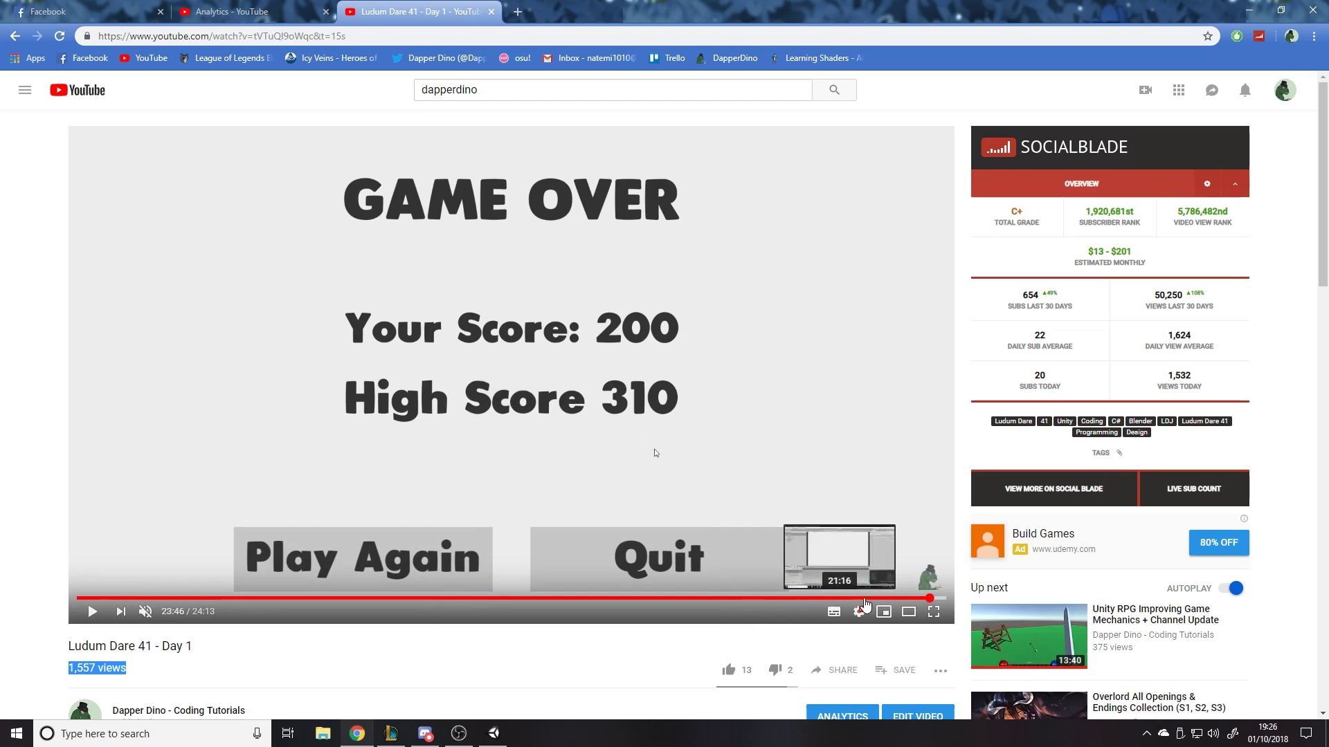
click(924, 599)
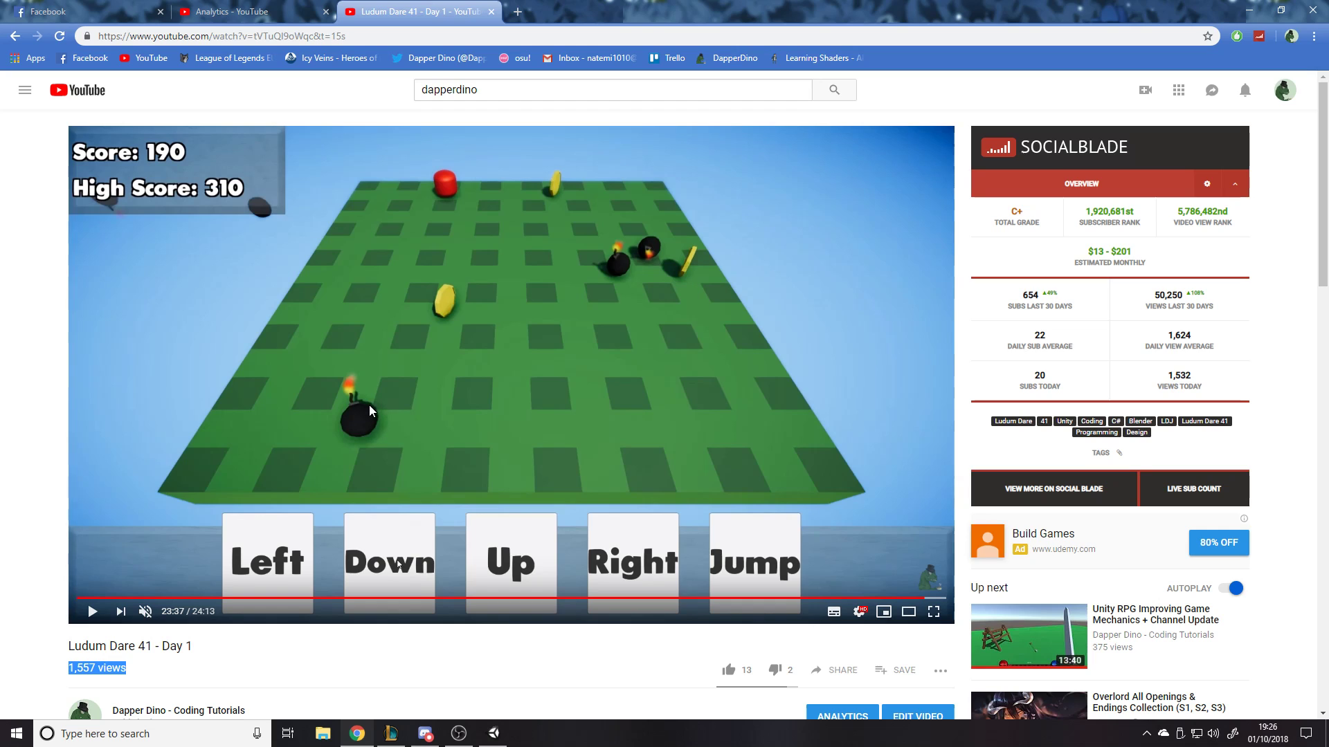
click(503, 425)
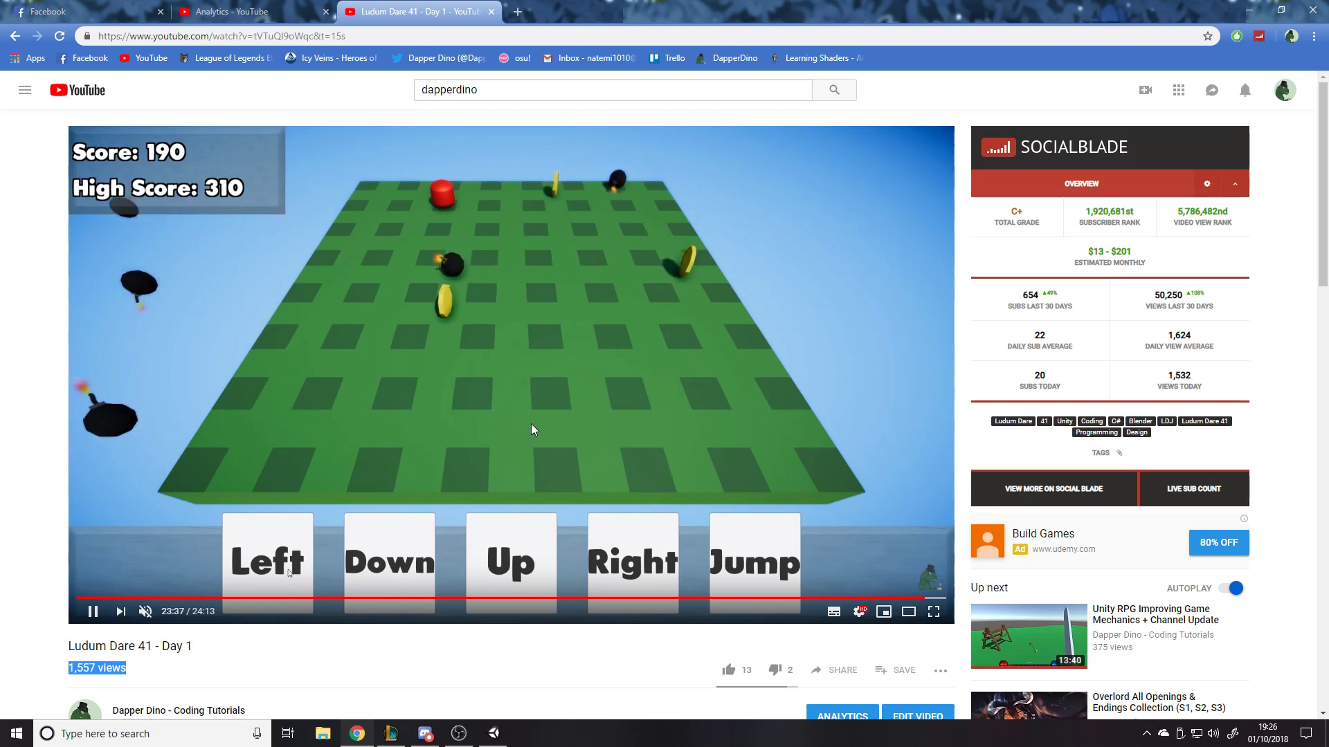
click(530, 423)
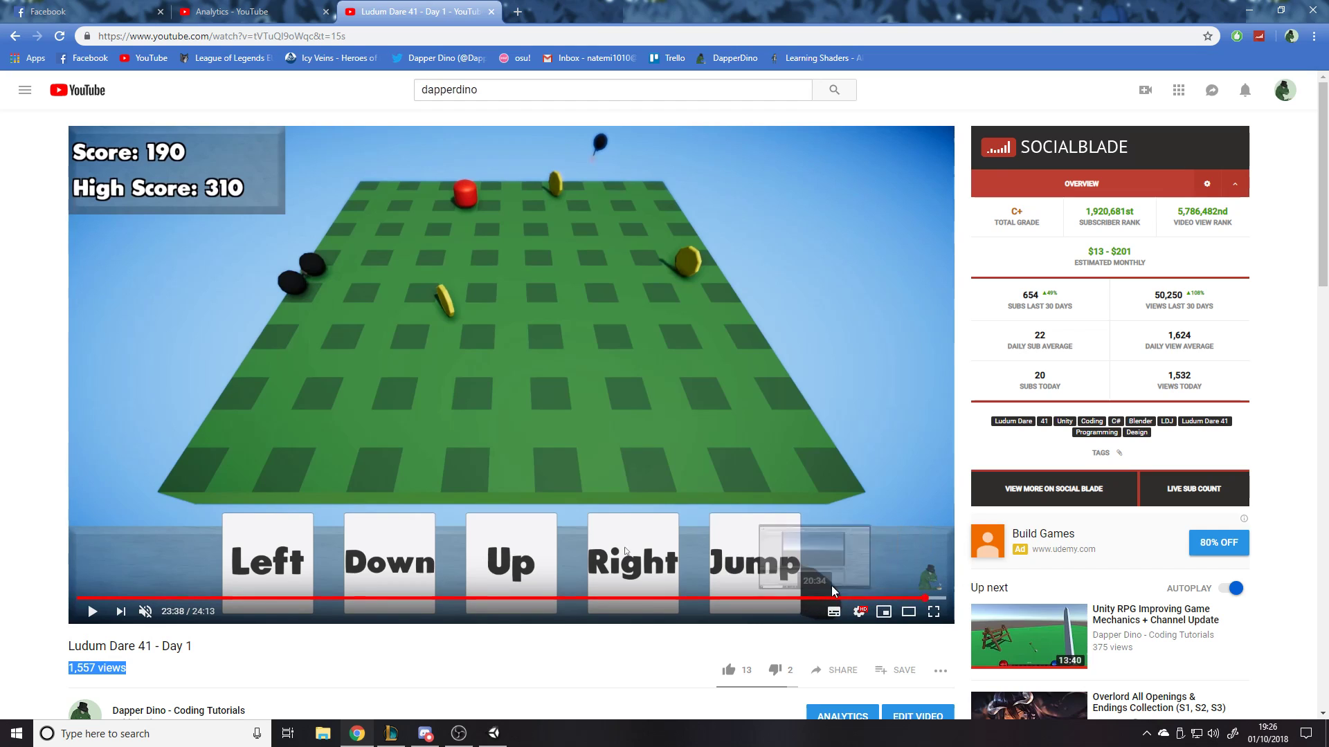
click(491, 649)
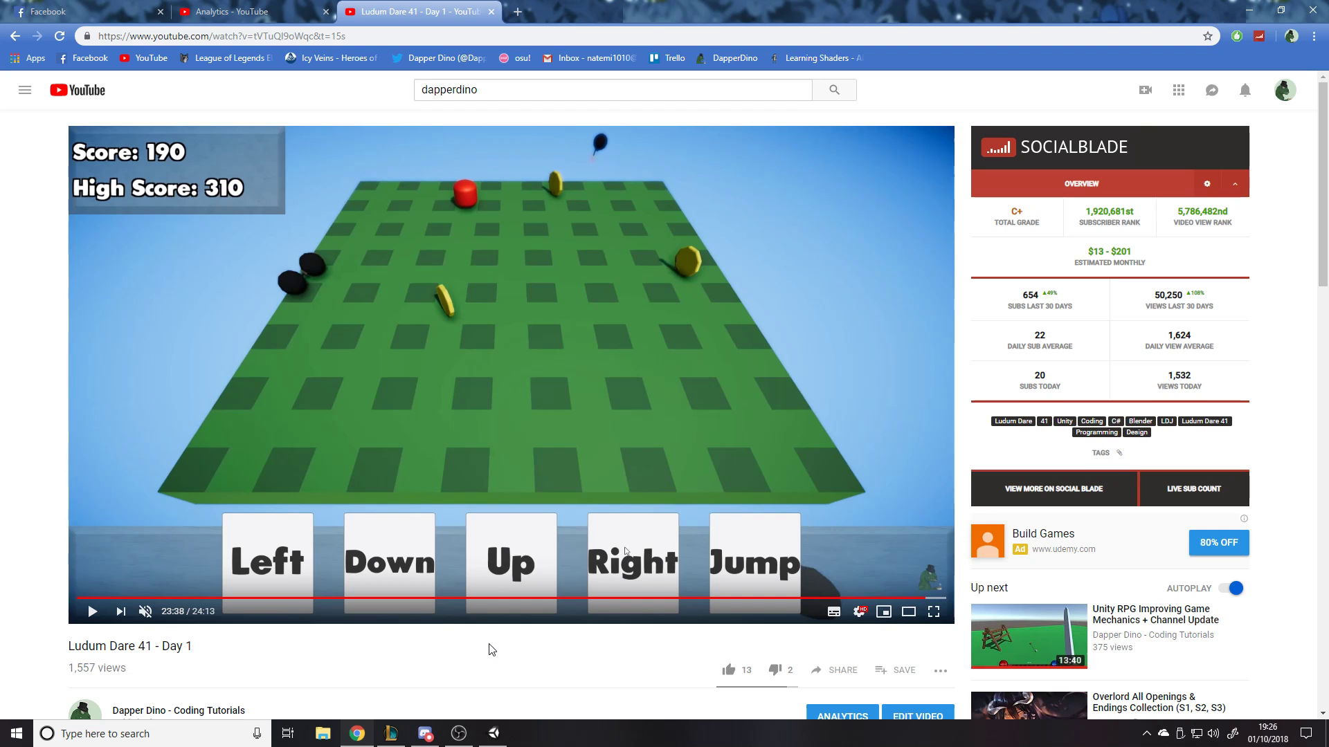
Switch back to Unity and select the white Player capsule beside the red cube in the scene
click(494, 732)
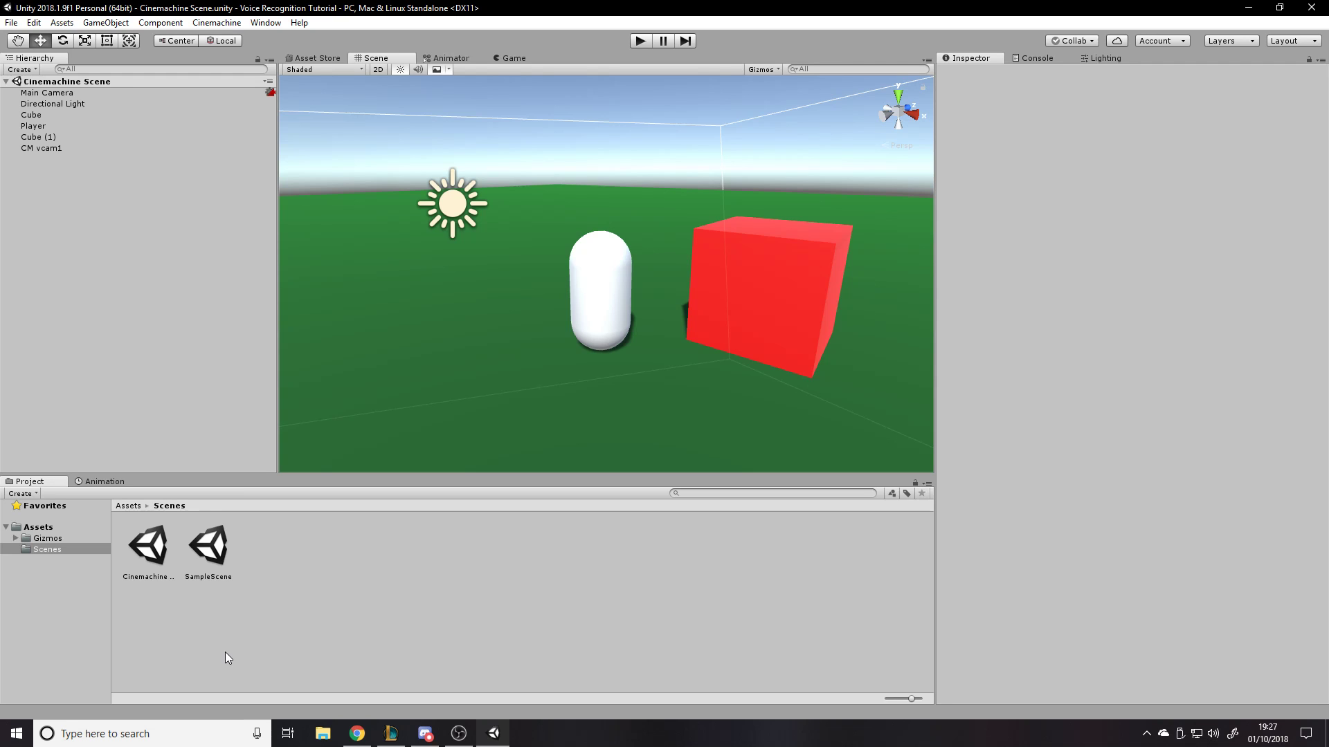
right_drag(597, 290, 741, 267)
click(682, 303)
right_drag(686, 310, 717, 251)
click(822, 268)
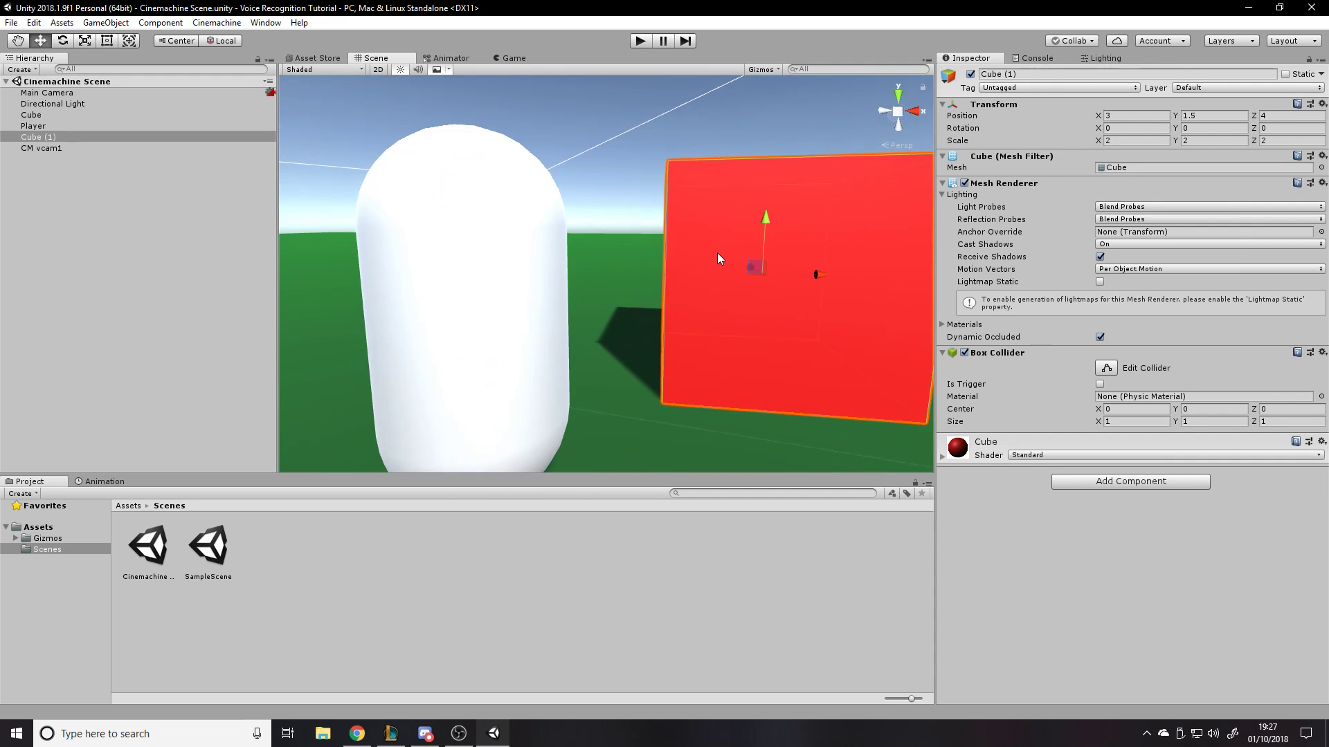
click(487, 267)
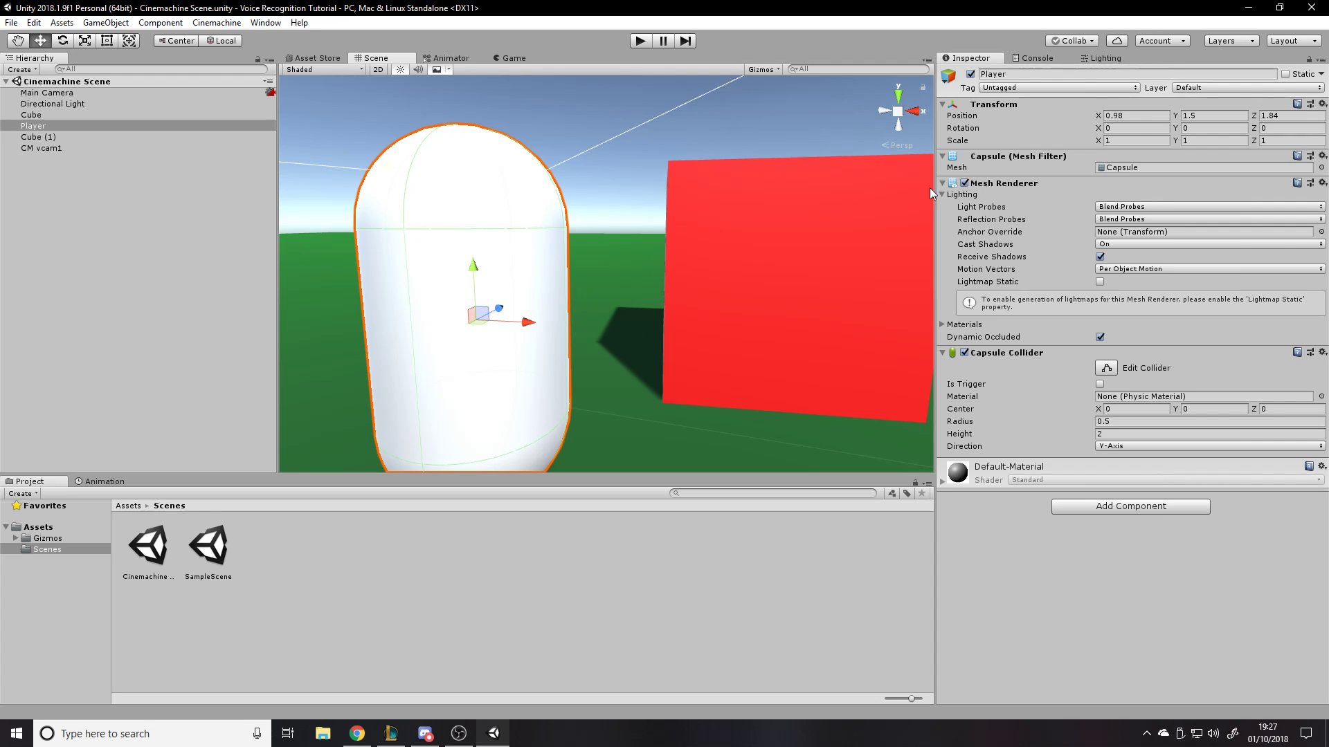
key(s)
right_drag(766, 215, 750, 250)
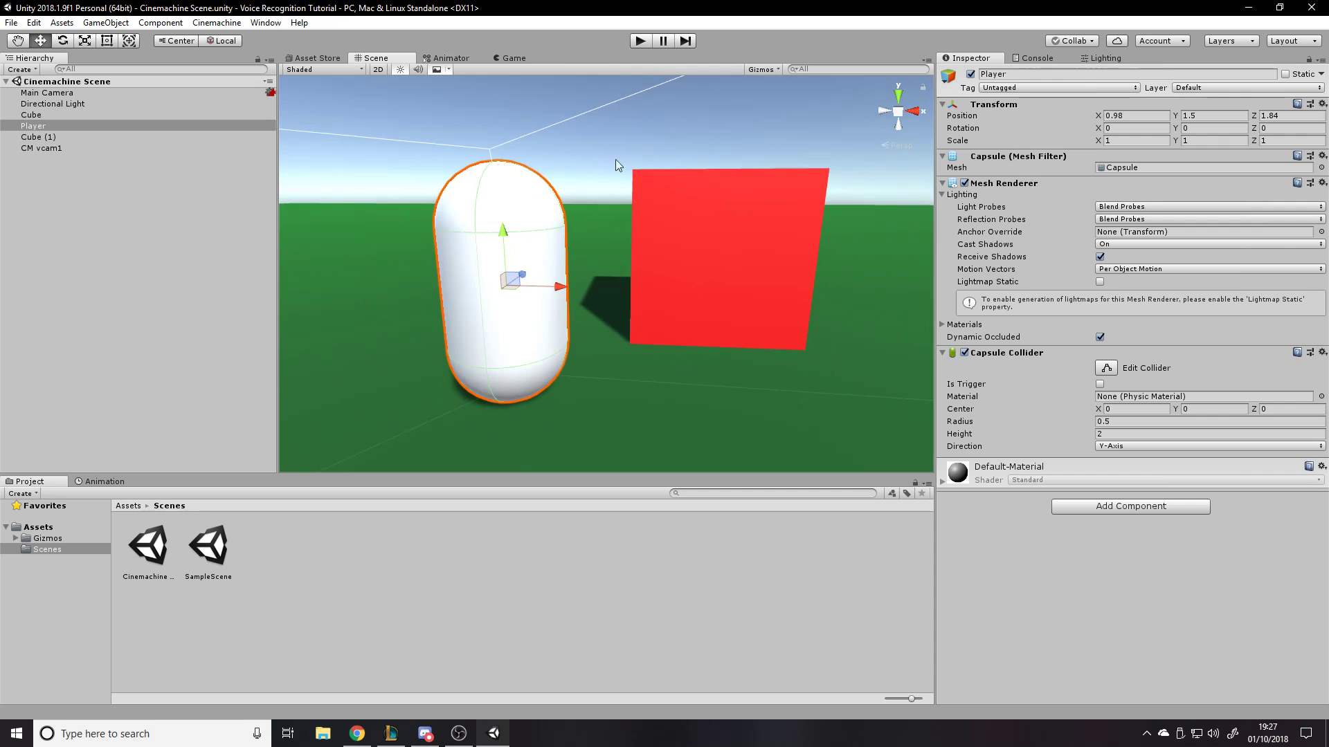
key(w)
right_drag(706, 218, 671, 214)
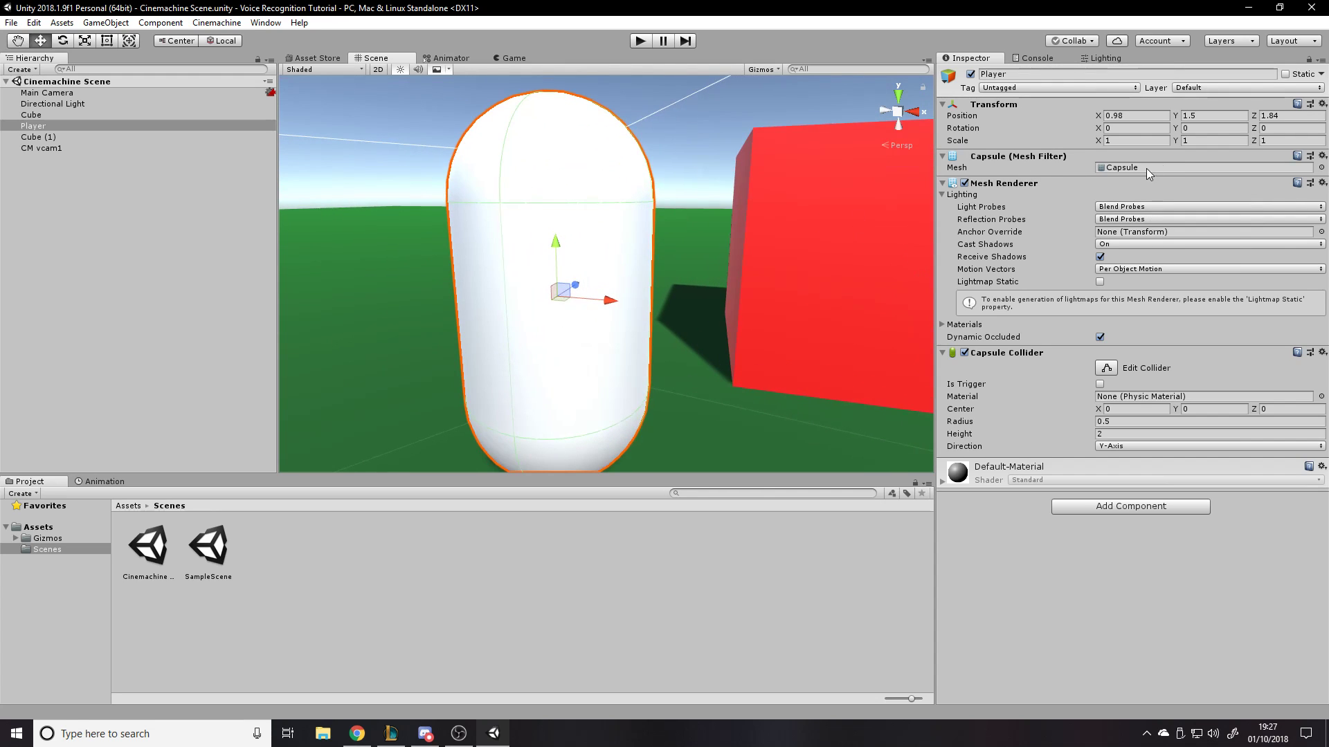
Try the Cube, Cylinder, Plane and None options as the Player's Mesh Filter mesh, and restore Capsule
click(1321, 168)
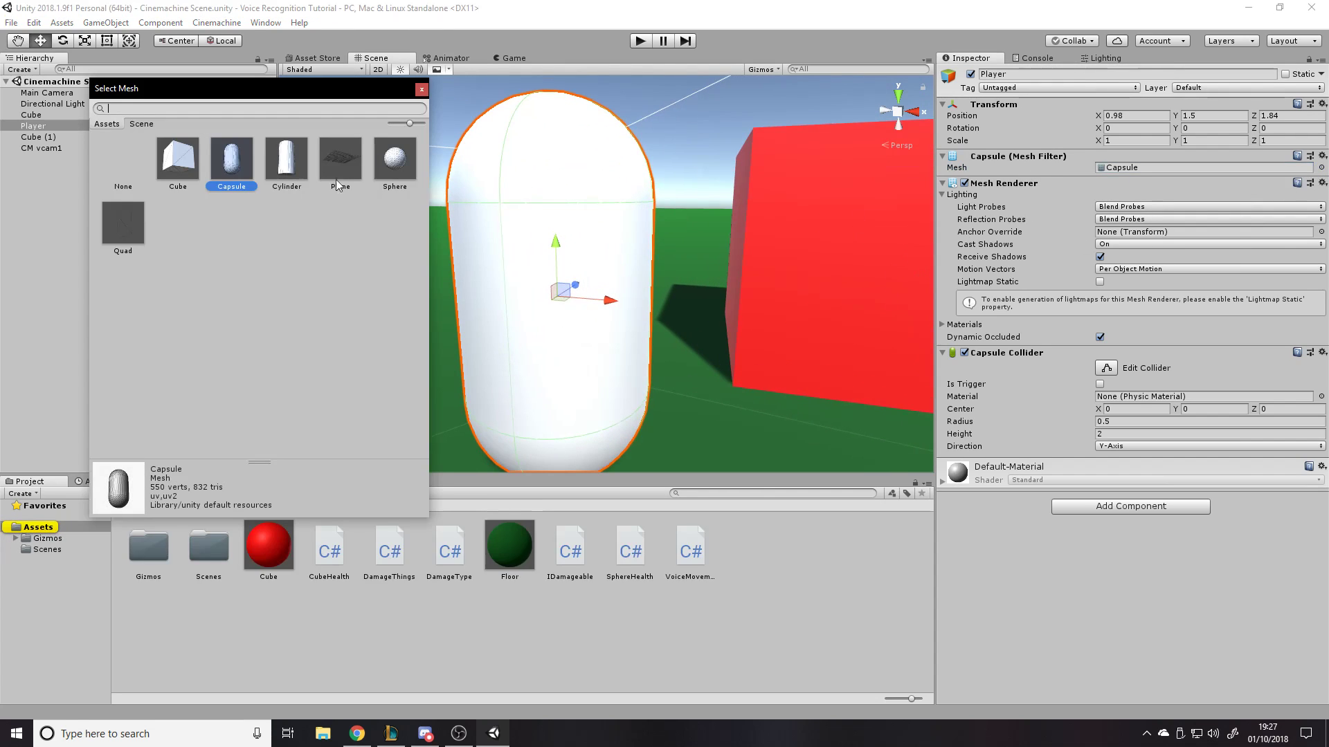
click(178, 165)
click(222, 167)
click(286, 165)
click(343, 164)
click(395, 162)
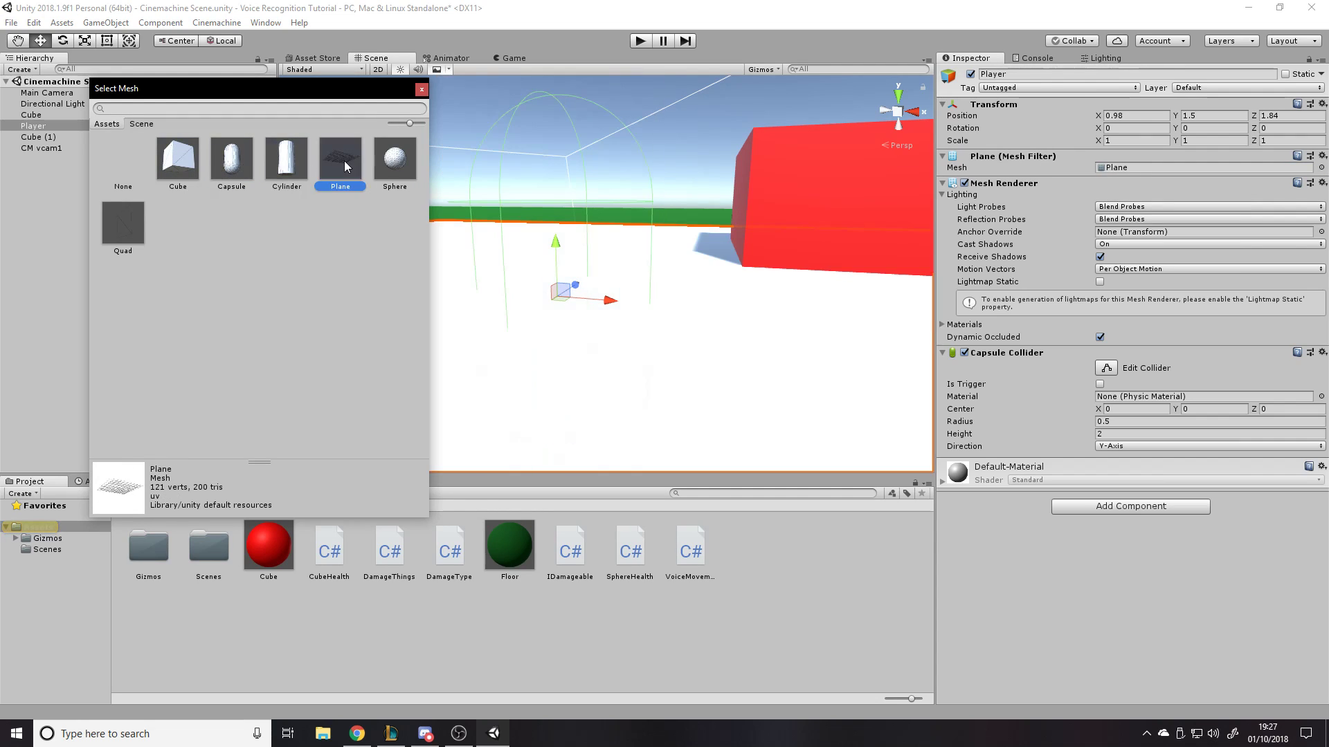
click(340, 164)
click(233, 166)
click(169, 168)
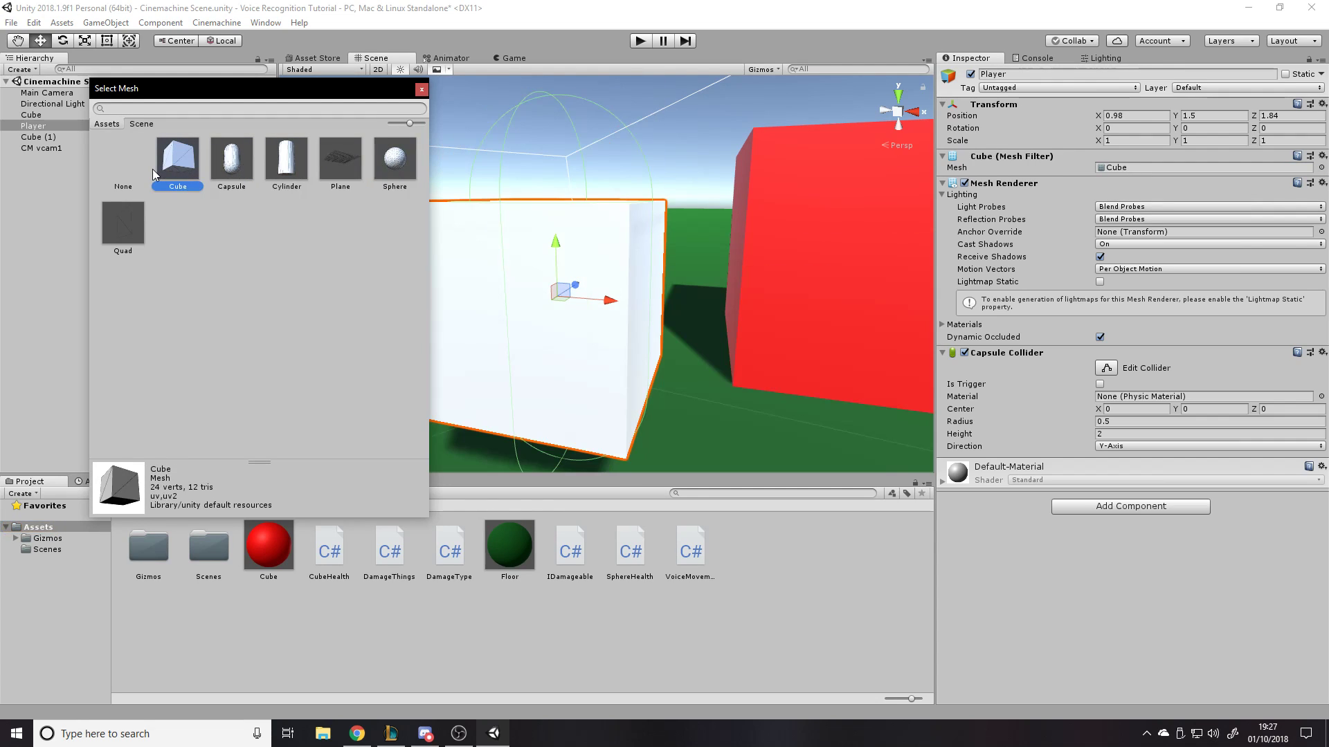
double_click(131, 173)
click(1321, 168)
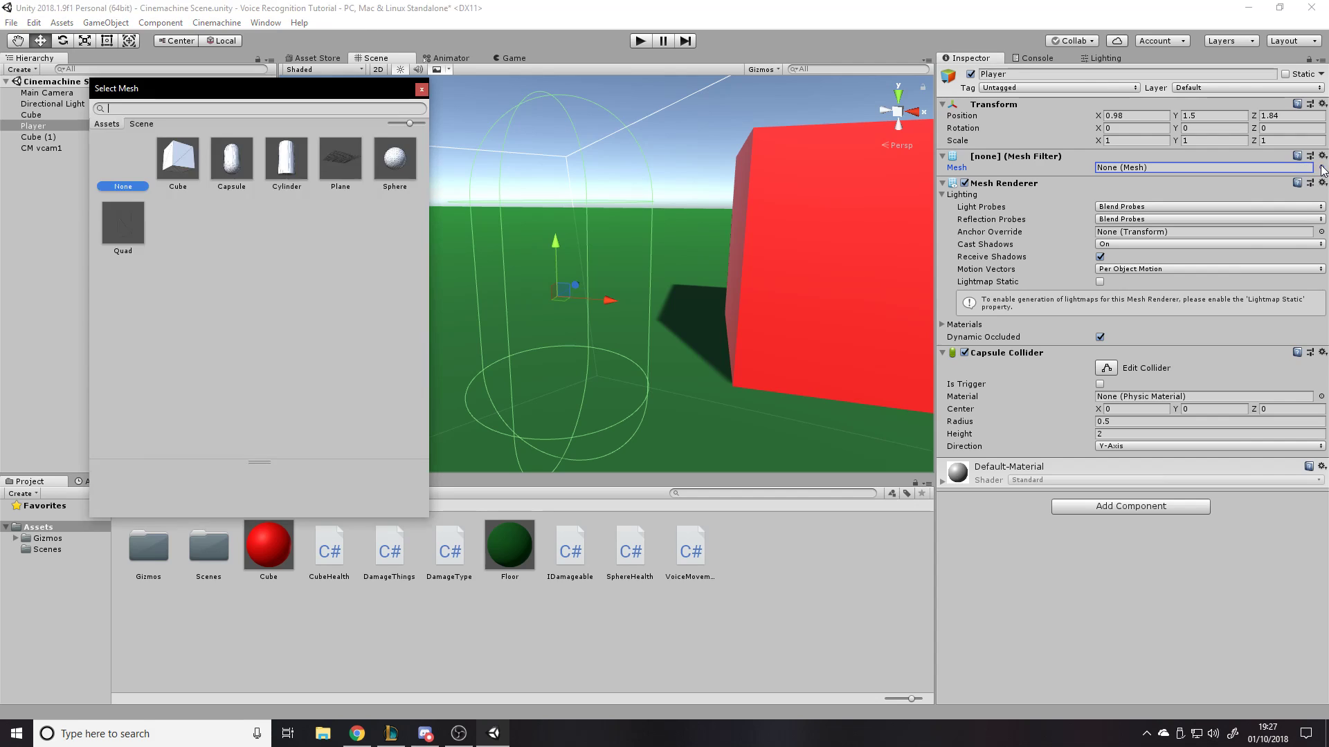
double_click(185, 168)
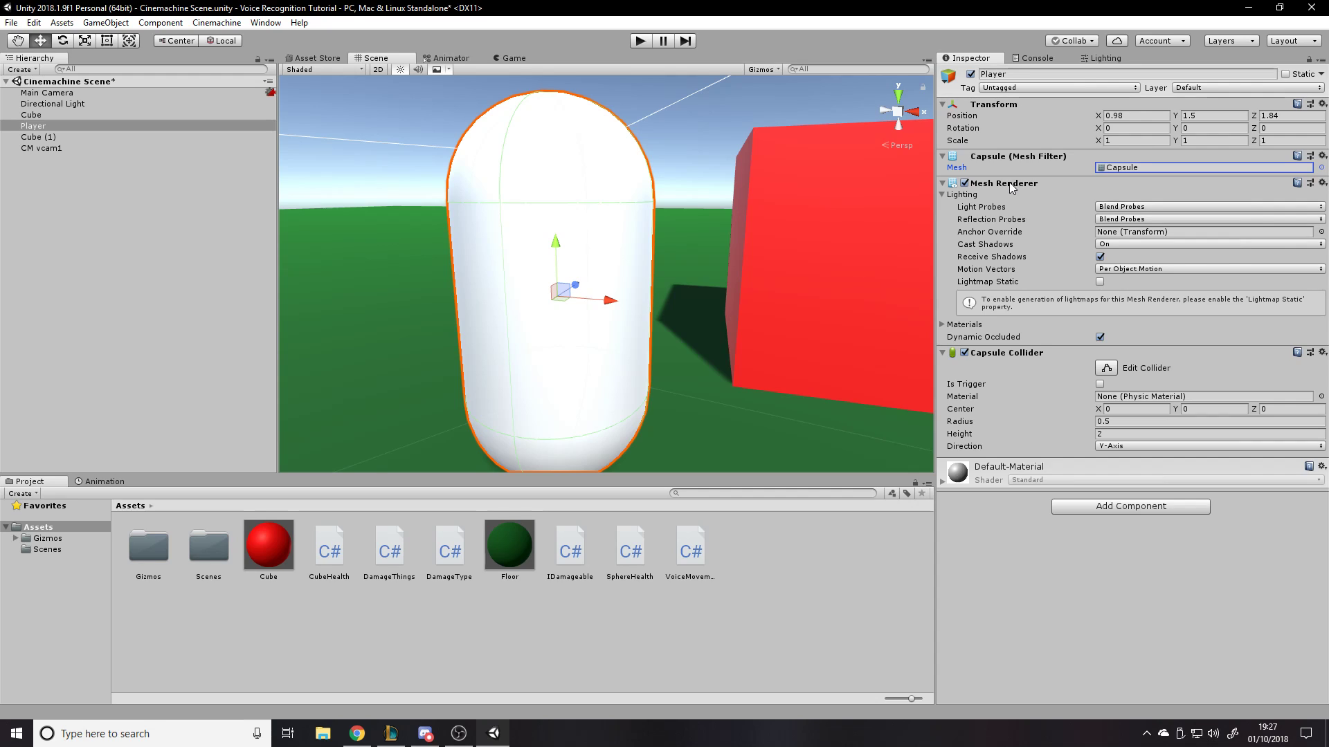
Disable and re-enable the Player's Mesh Renderer, and look at its Materials list
click(963, 183)
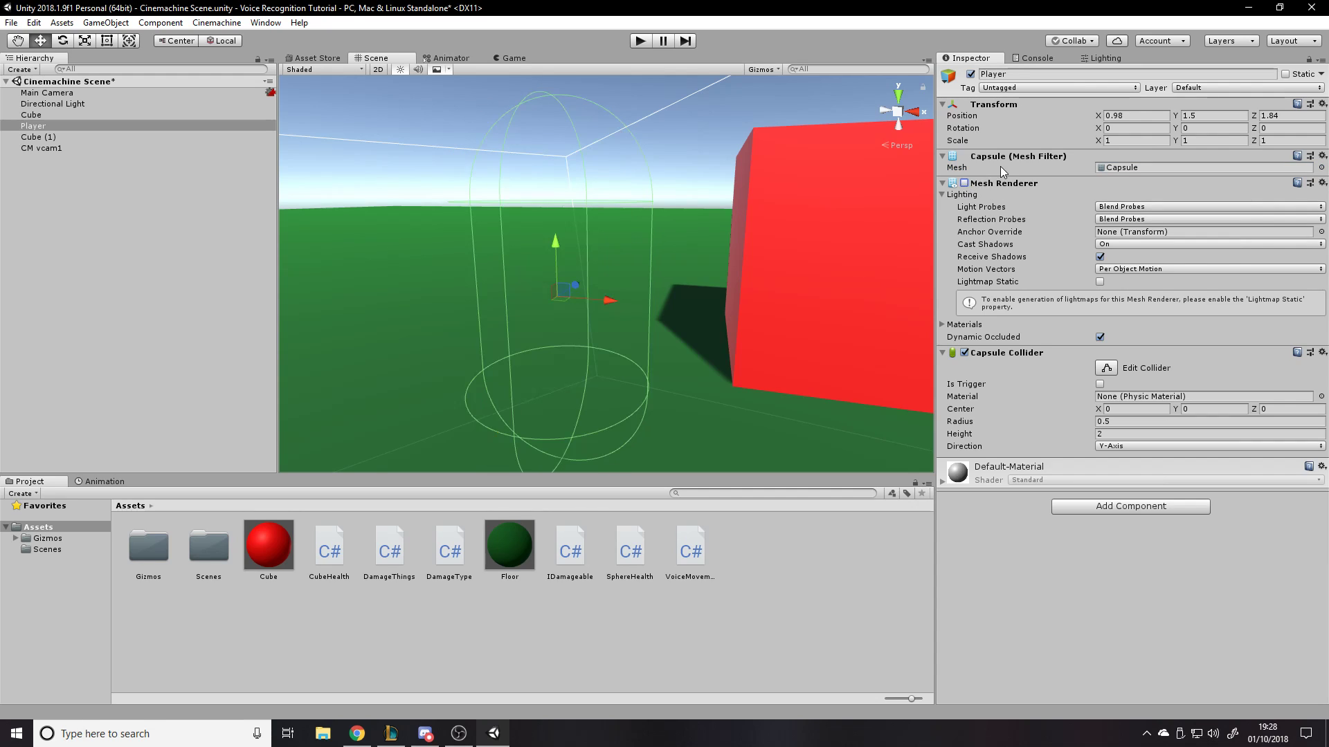
click(1118, 169)
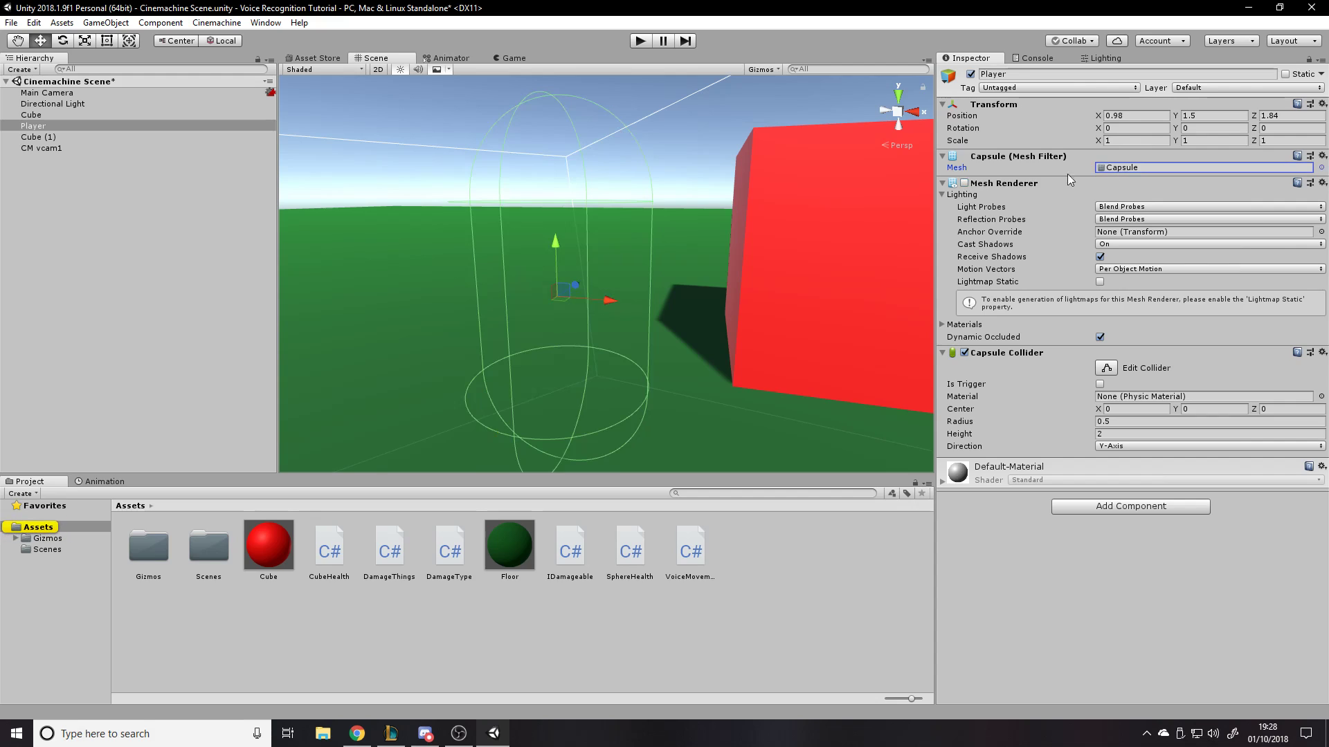
click(964, 184)
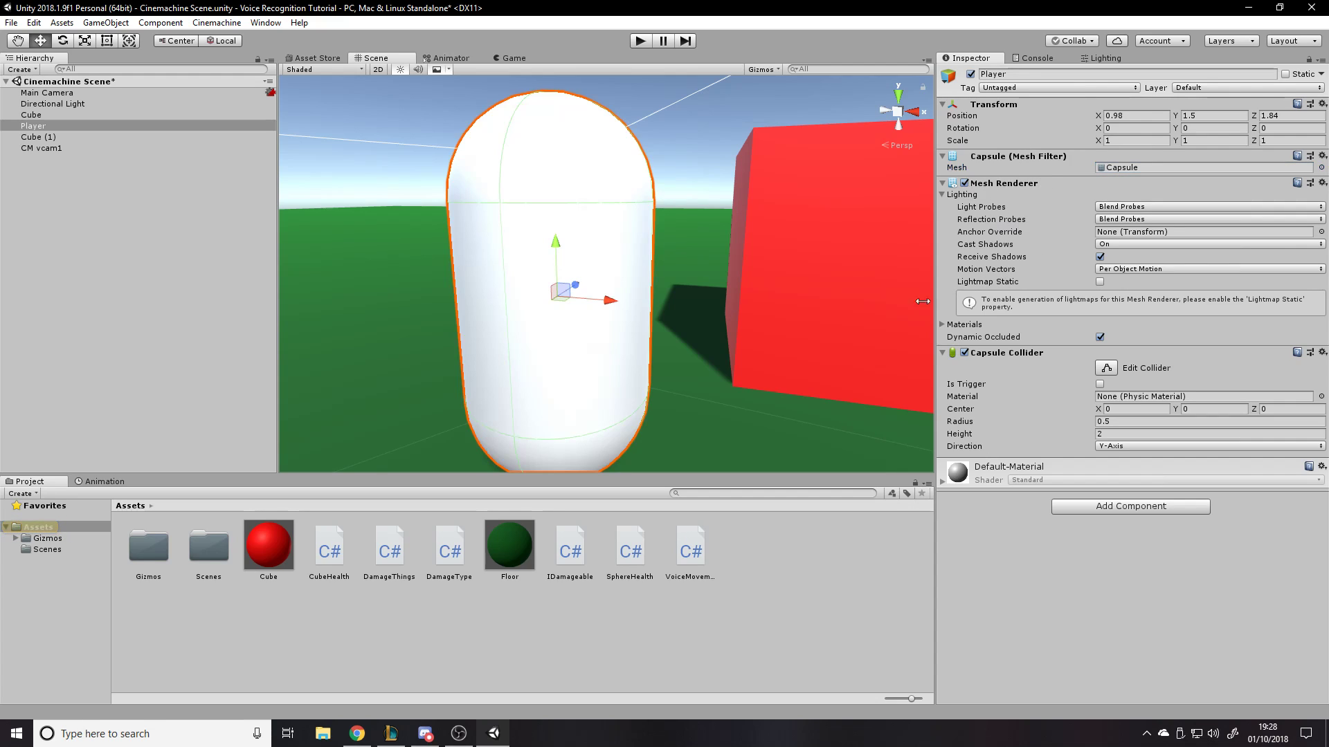
click(943, 324)
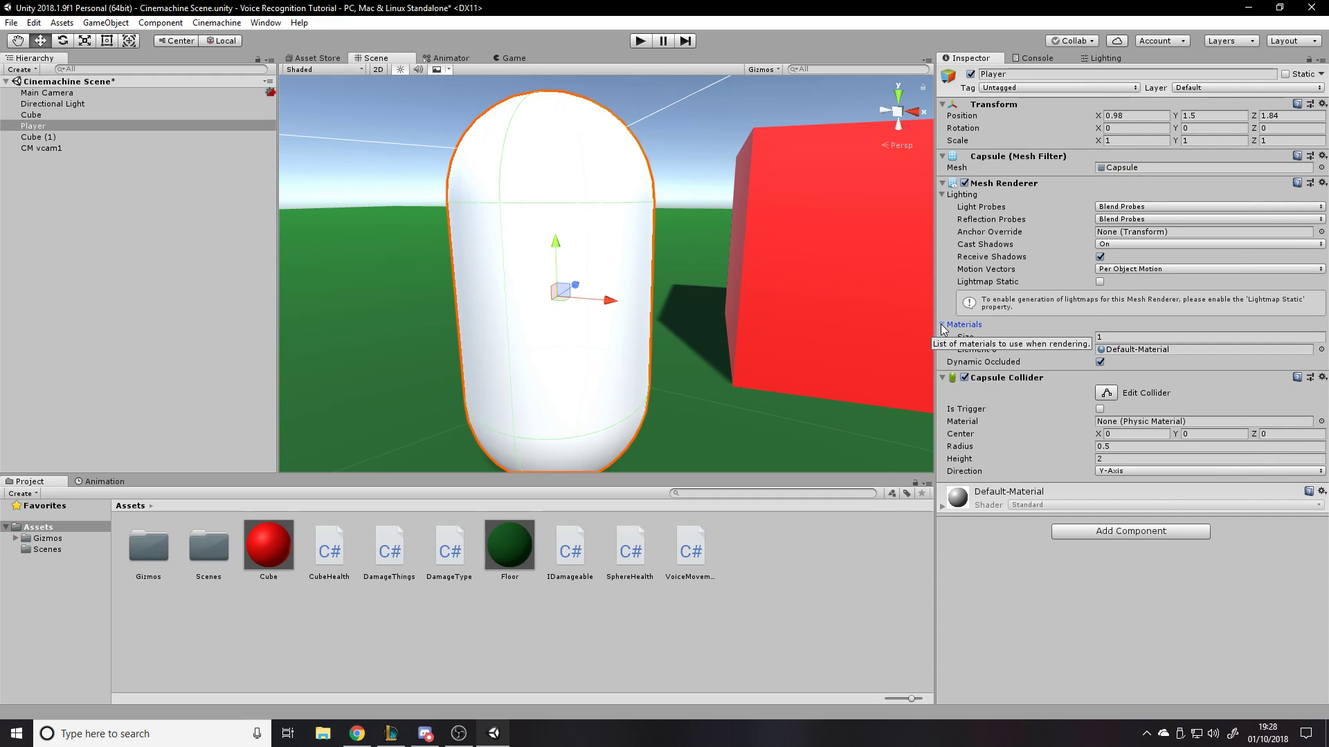
click(952, 326)
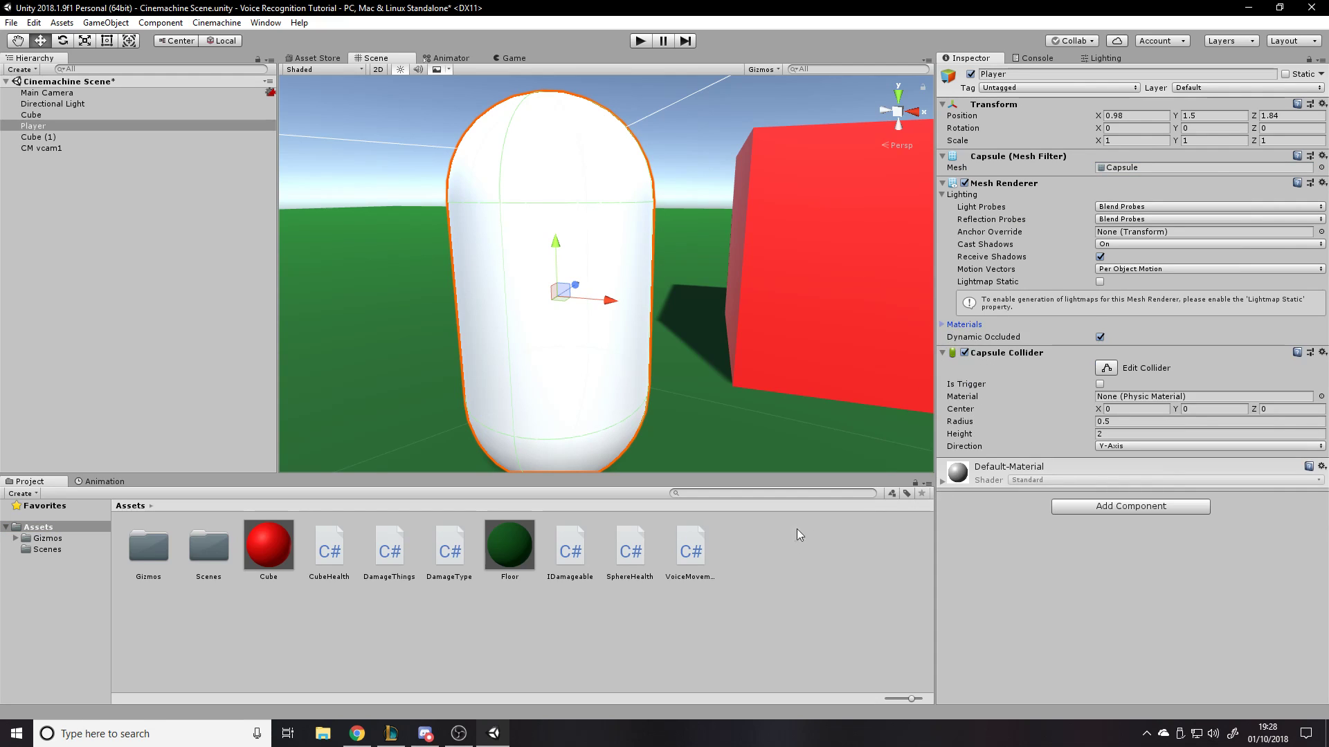
Try the Cube, Capsule, Cylinder and Plane meshes on the Player, rotating the cube's mesh preview
click(1321, 168)
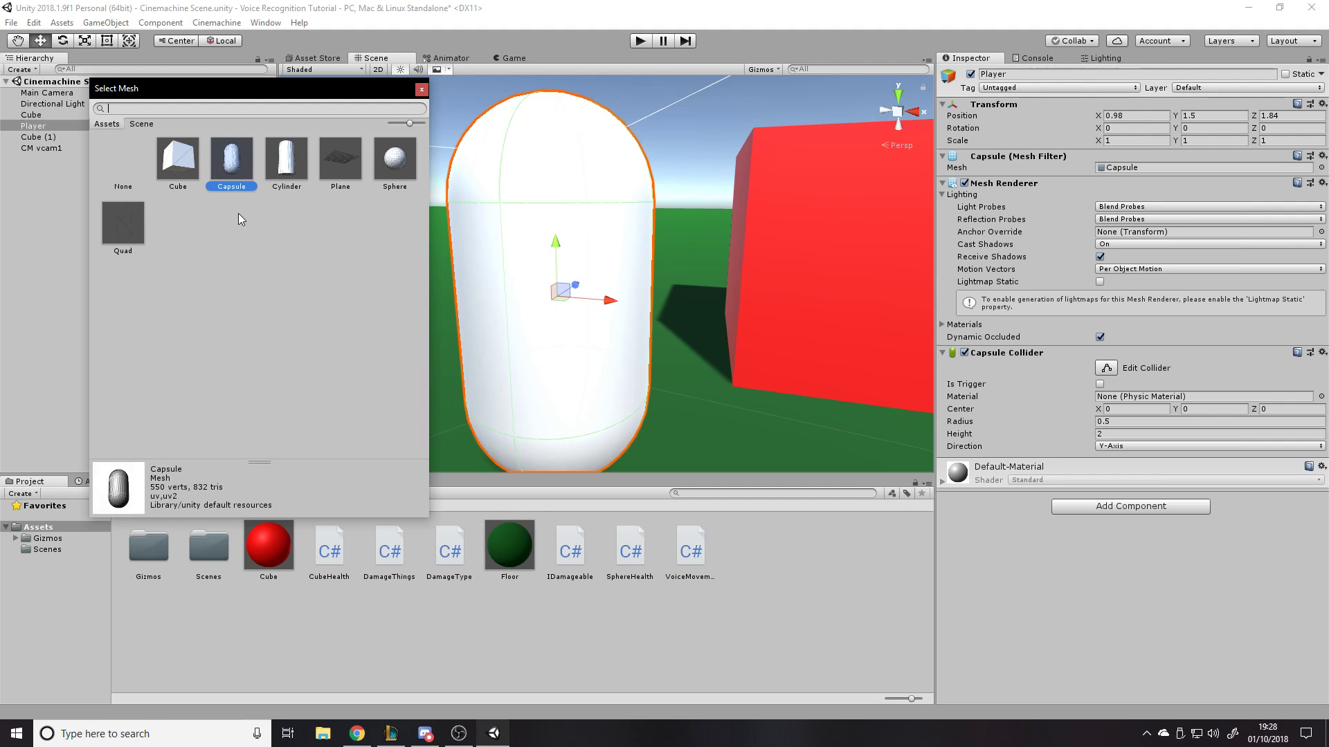
click(178, 166)
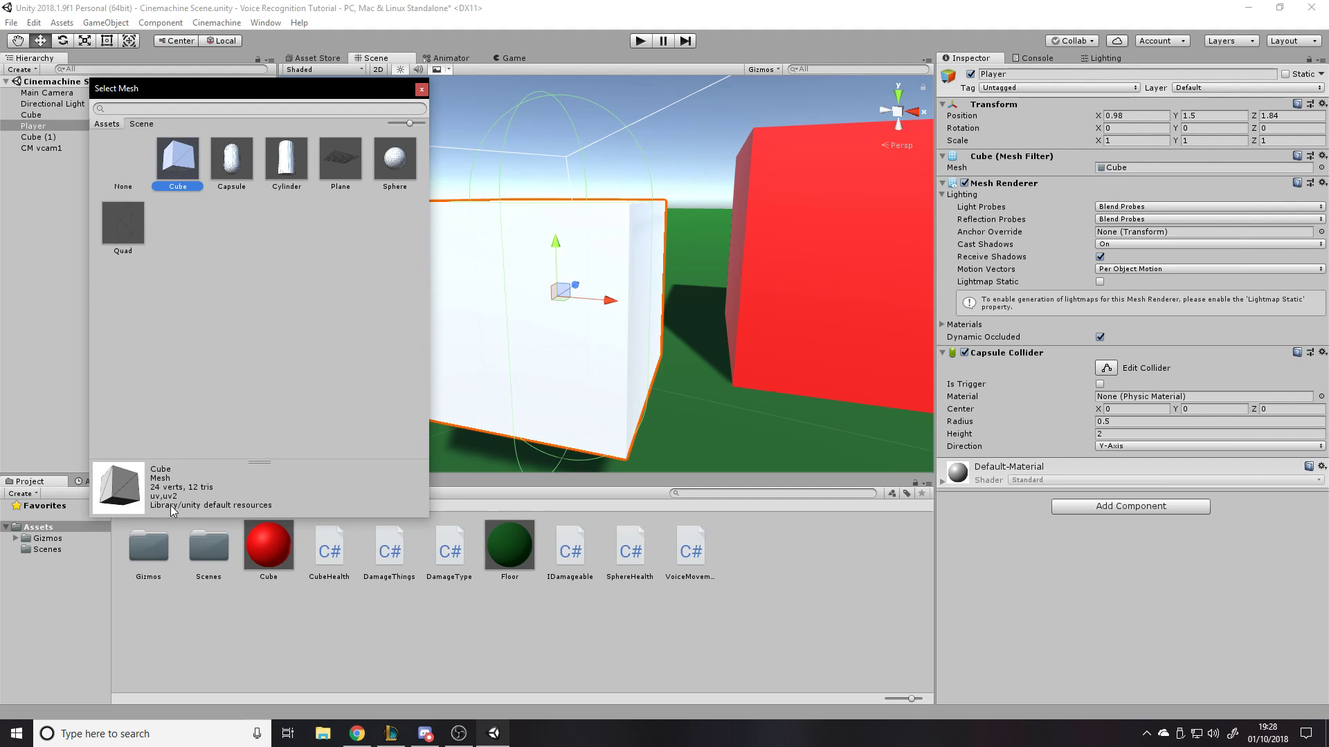
drag(146, 505, 122, 490)
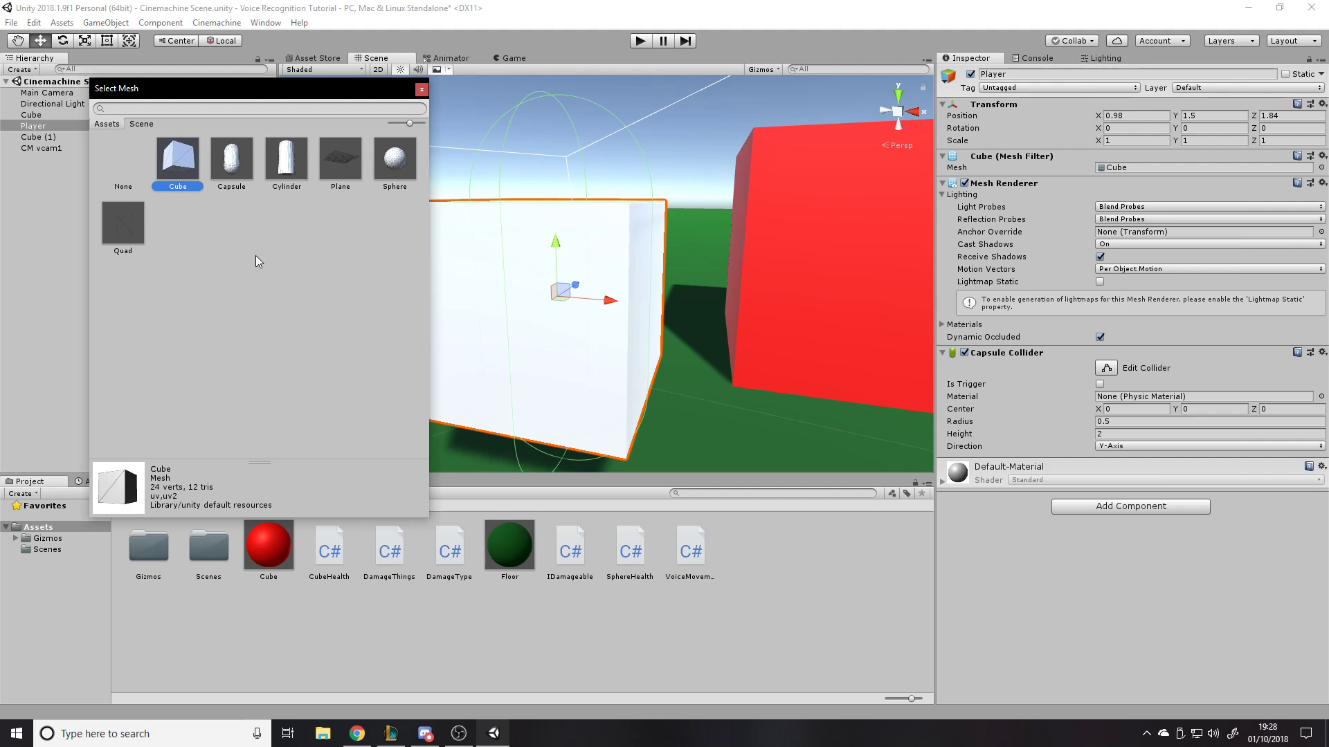
click(239, 181)
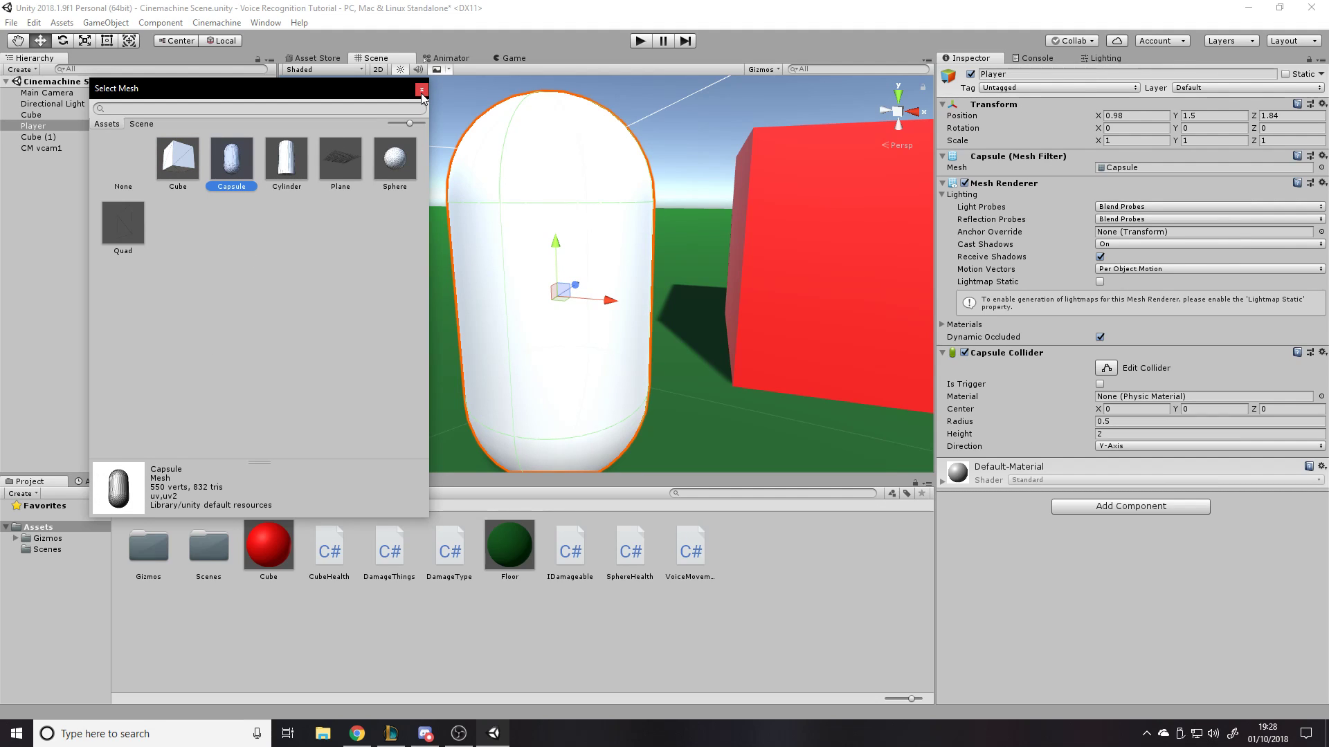
click(289, 177)
click(231, 180)
click(337, 166)
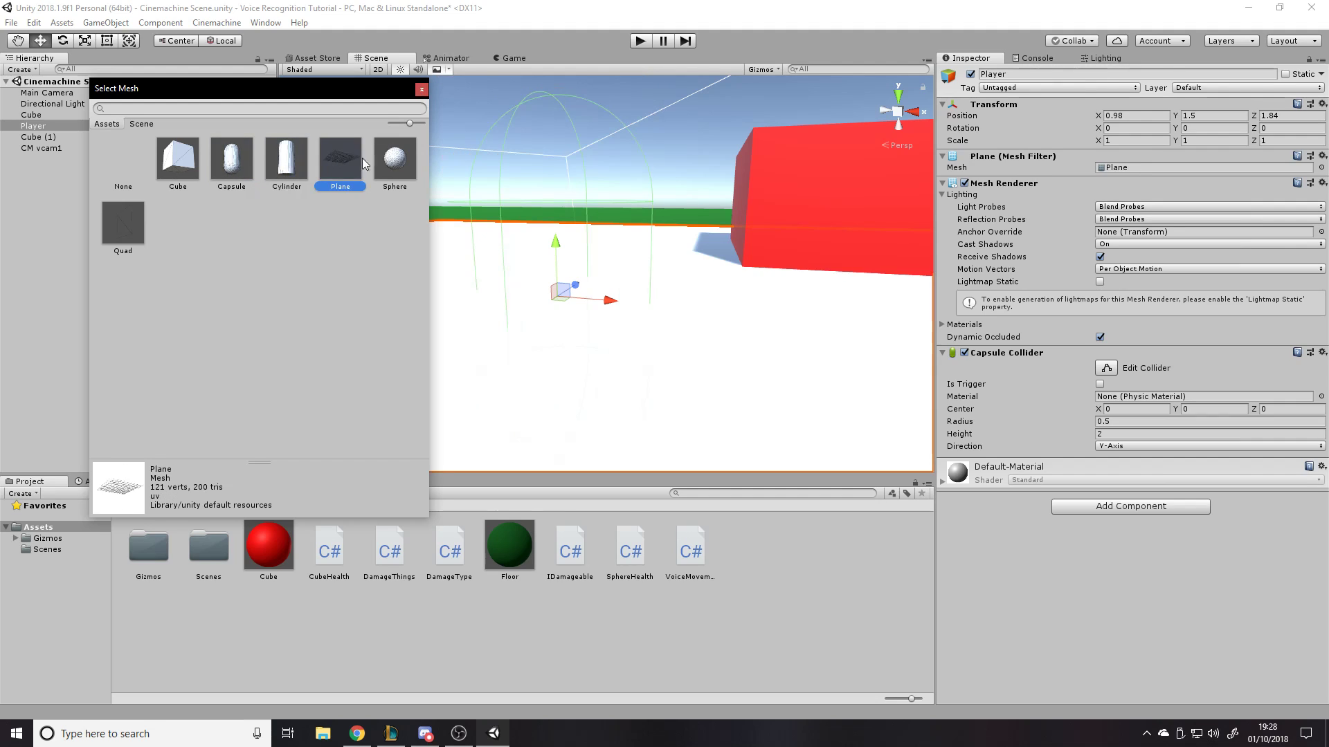
Set the Player's Mesh Filter mesh to Sphere and examine the sphere's edge up close
click(409, 153)
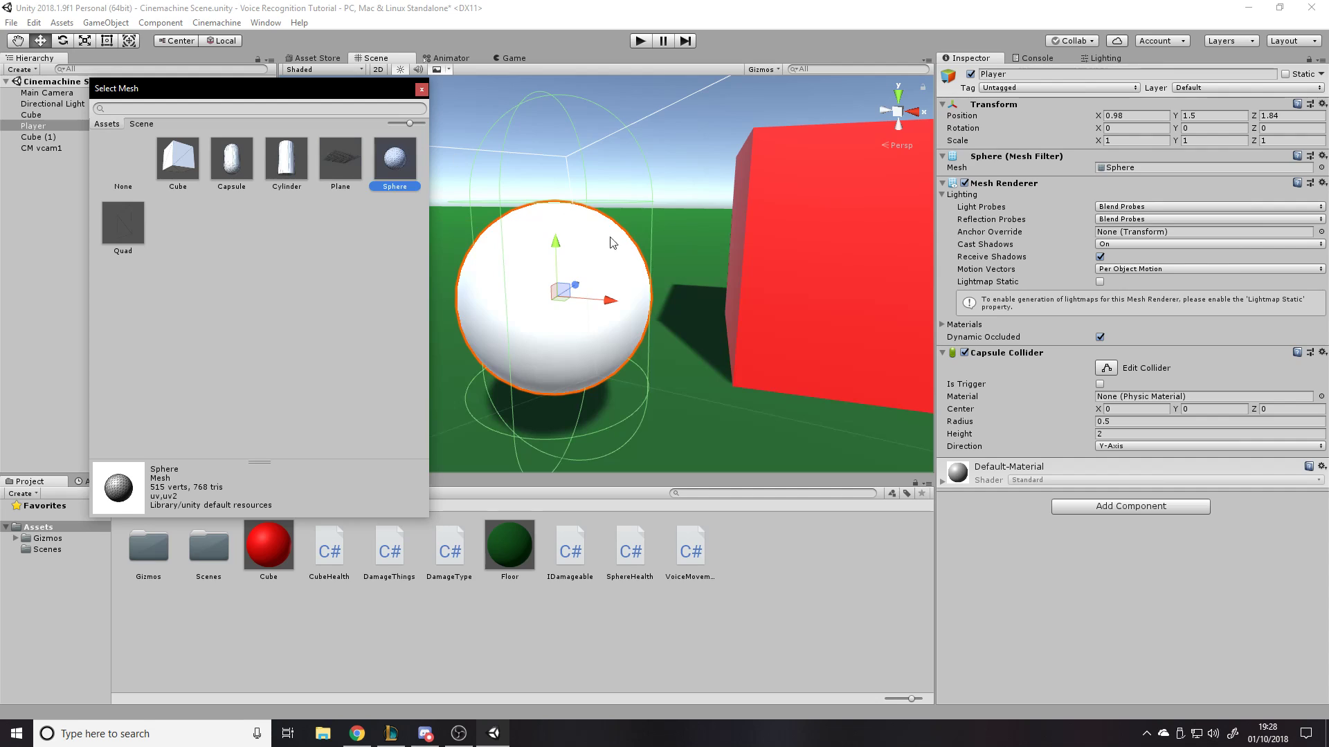
scroll(620, 380, up, 6)
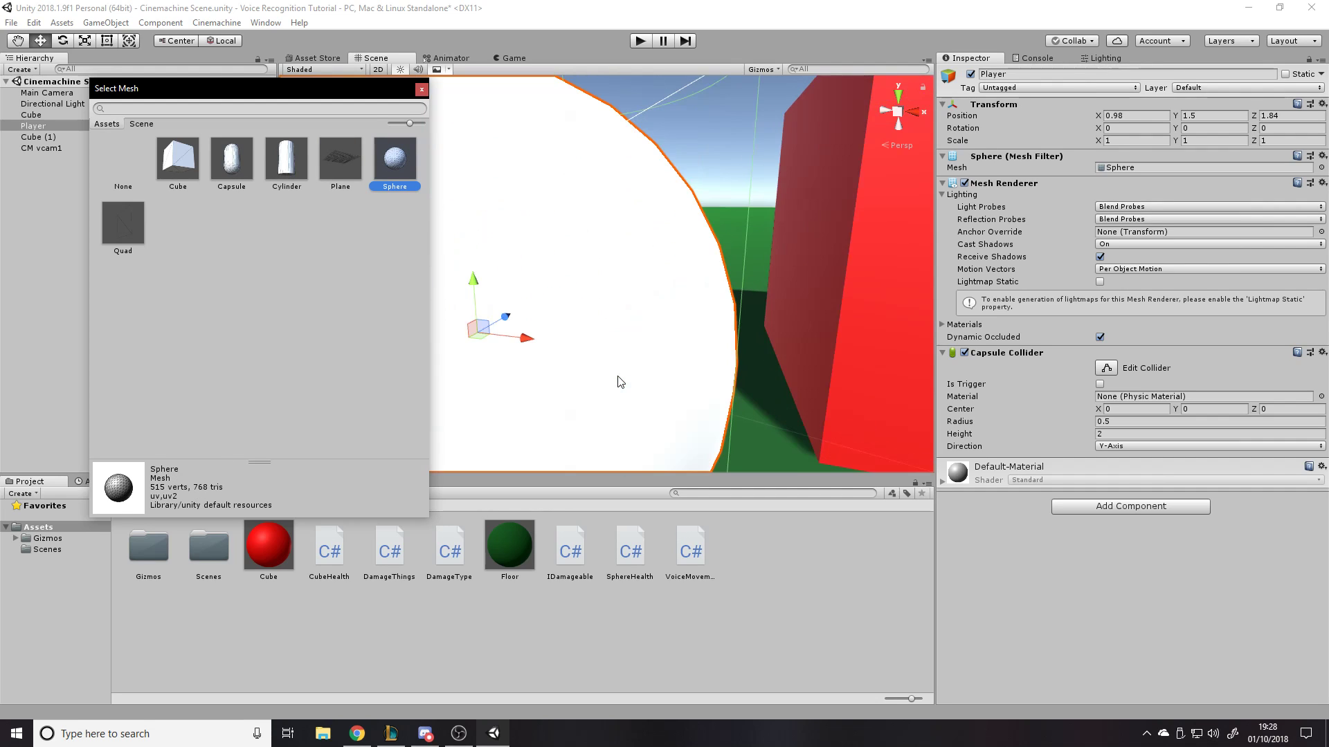
scroll(624, 372, down, 4)
scroll(547, 349, down, 5)
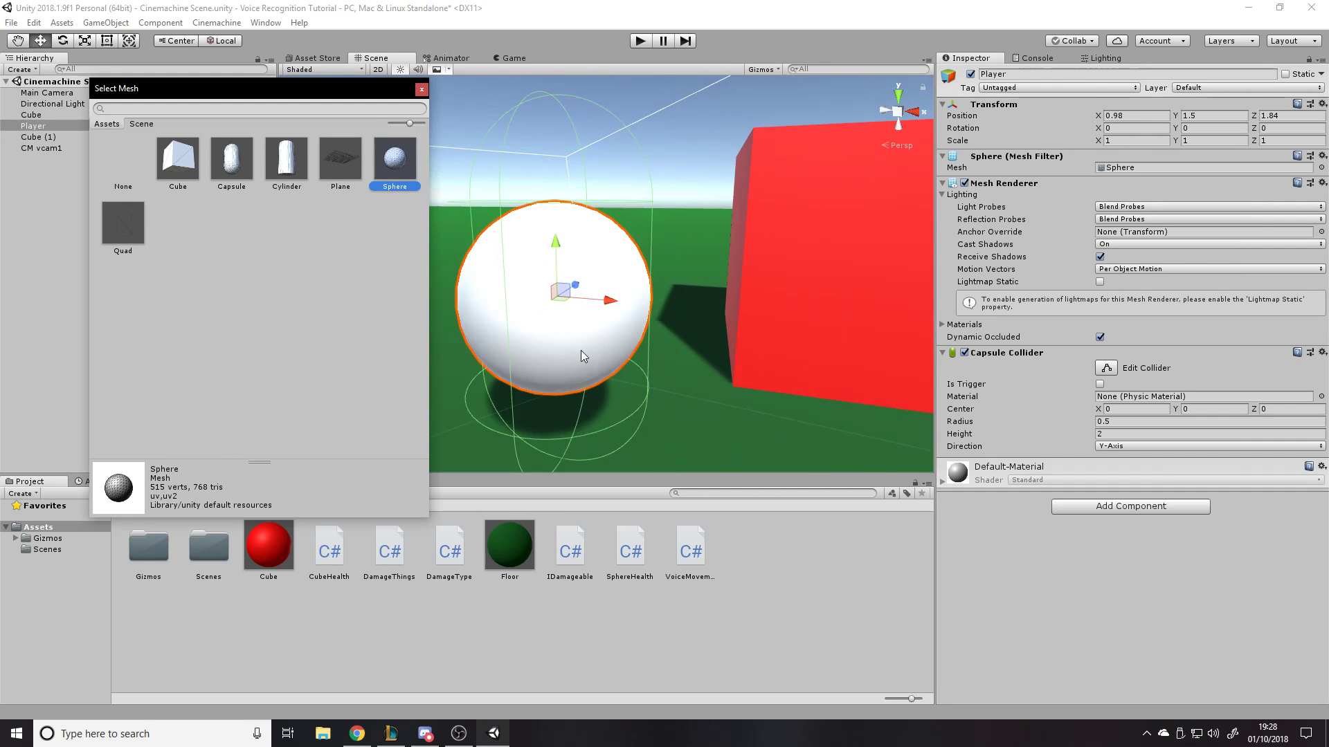
click(577, 350)
scroll(587, 348, up, 3)
scroll(620, 348, up, 6)
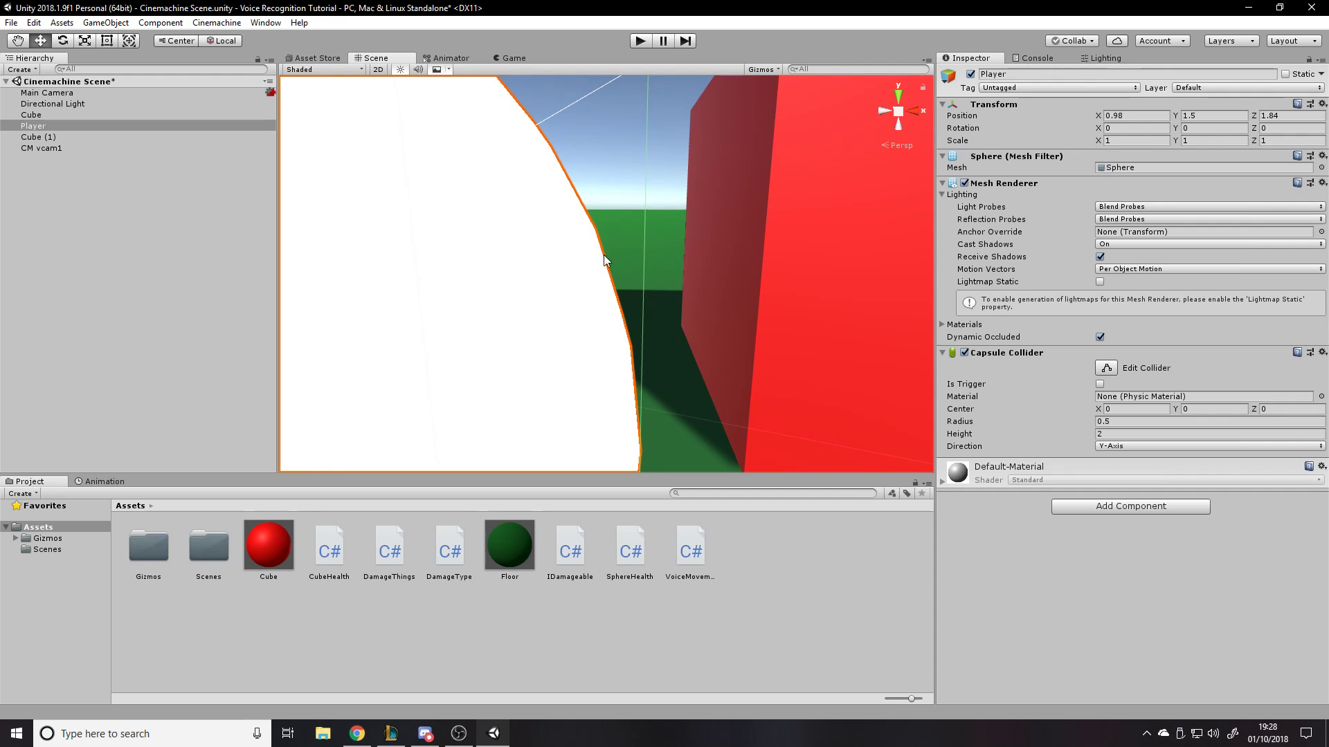
scroll(638, 448, down, 6)
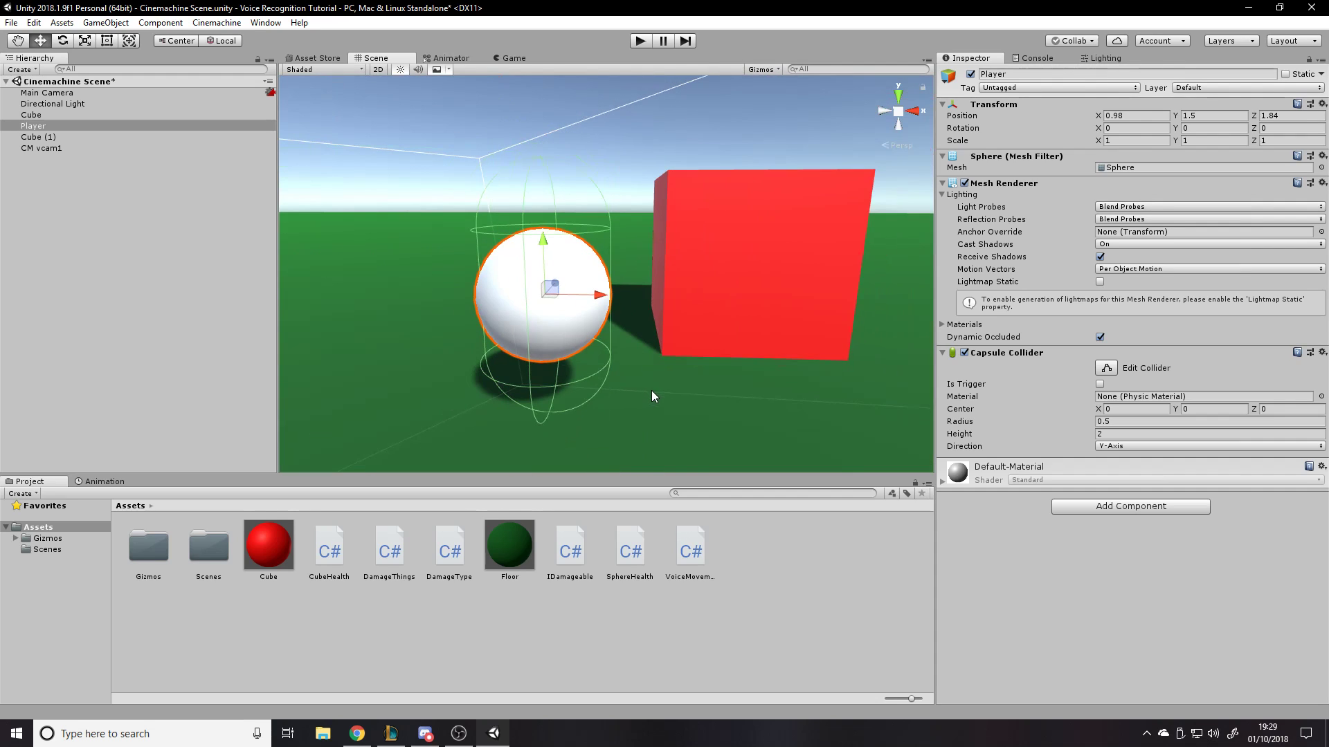
Set the Player's Mesh Filter mesh back to Capsule and deselect the Player
click(1321, 167)
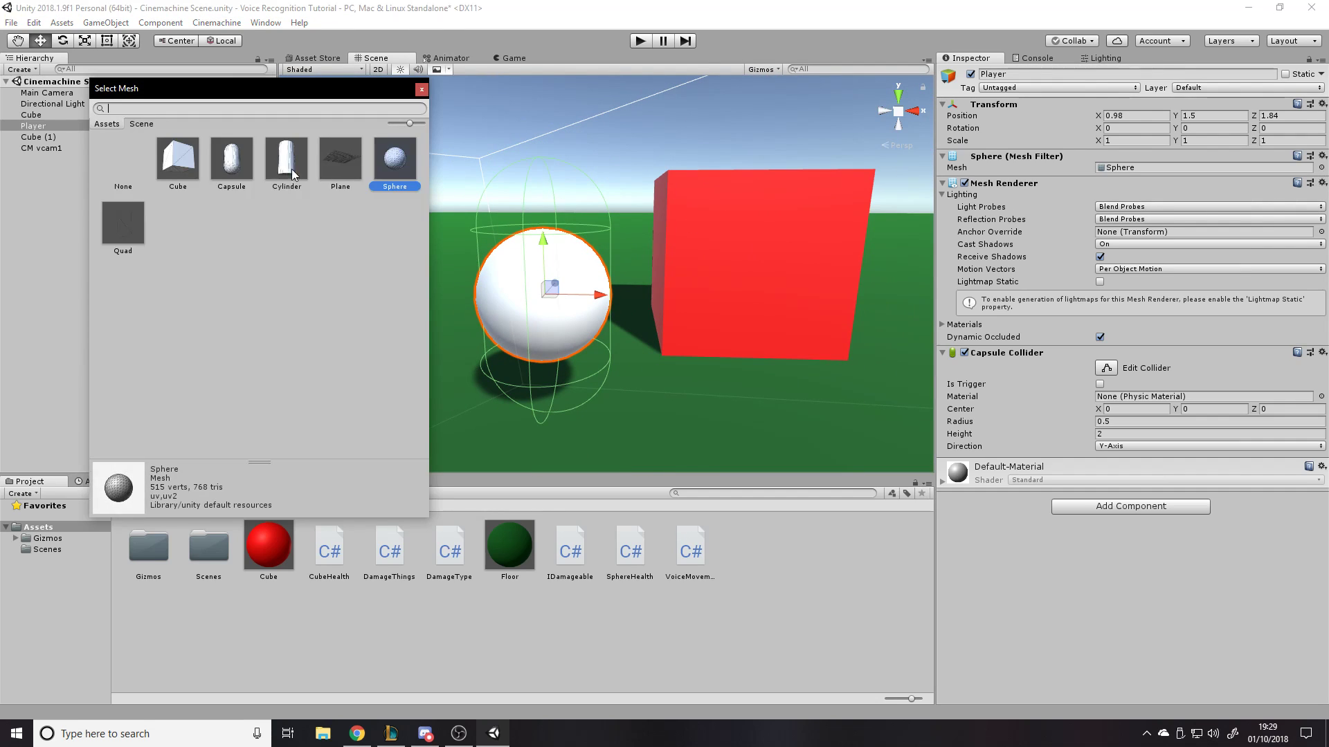
double_click(184, 169)
click(255, 683)
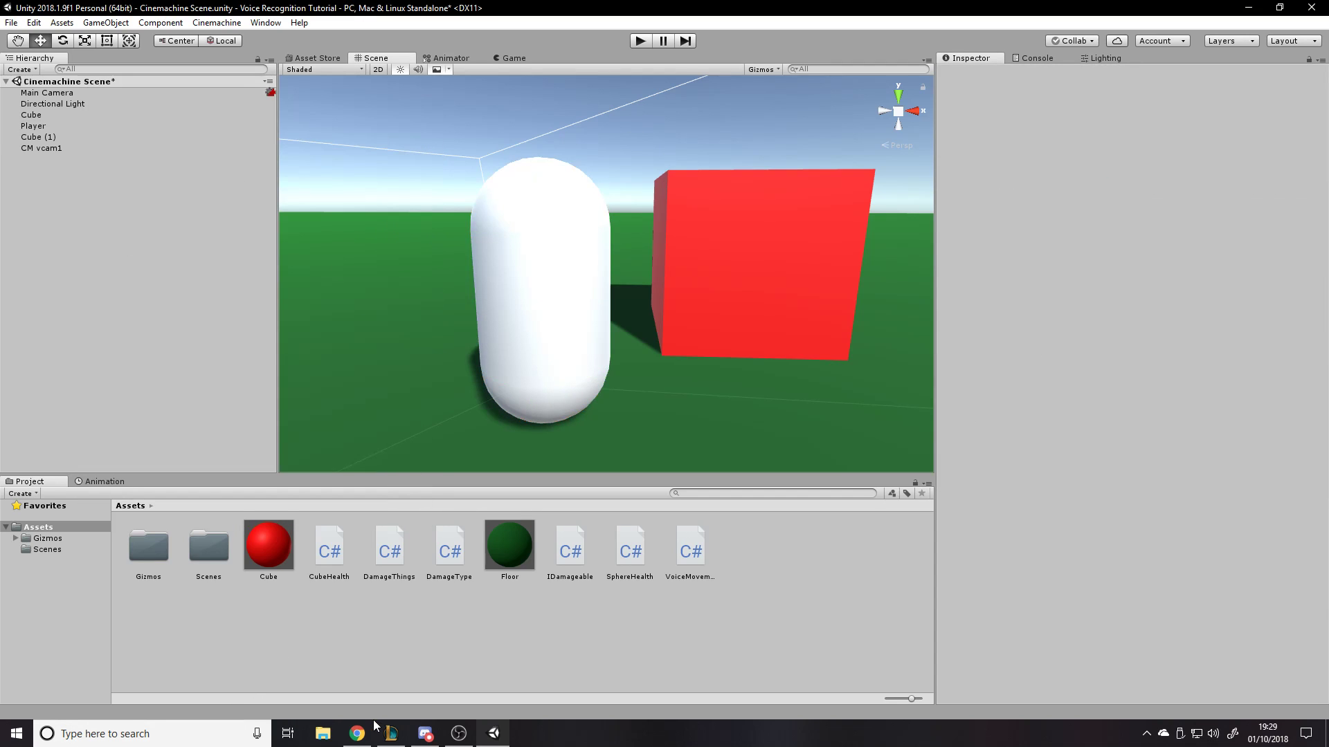
Switch to Chrome, search Google for blender and open the blender.org website
click(357, 734)
click(517, 12)
text(blender)
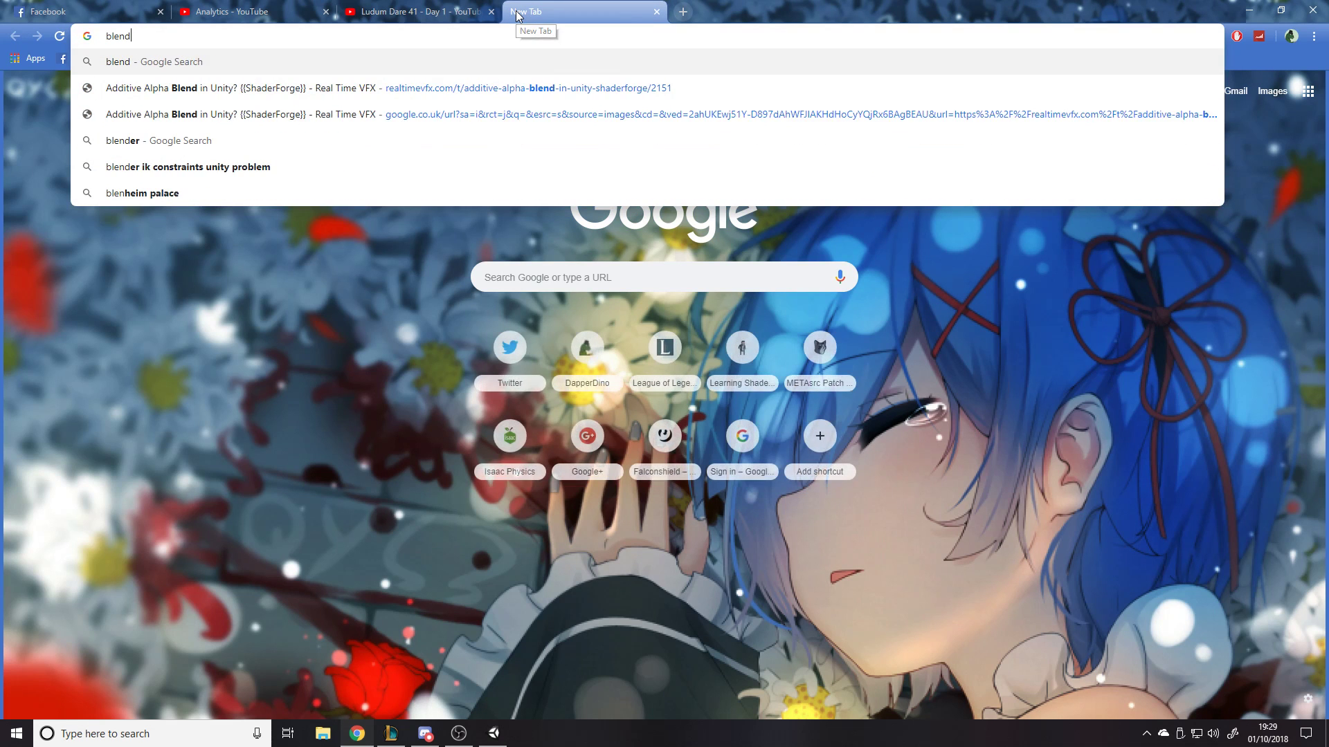
key(Return)
click(187, 202)
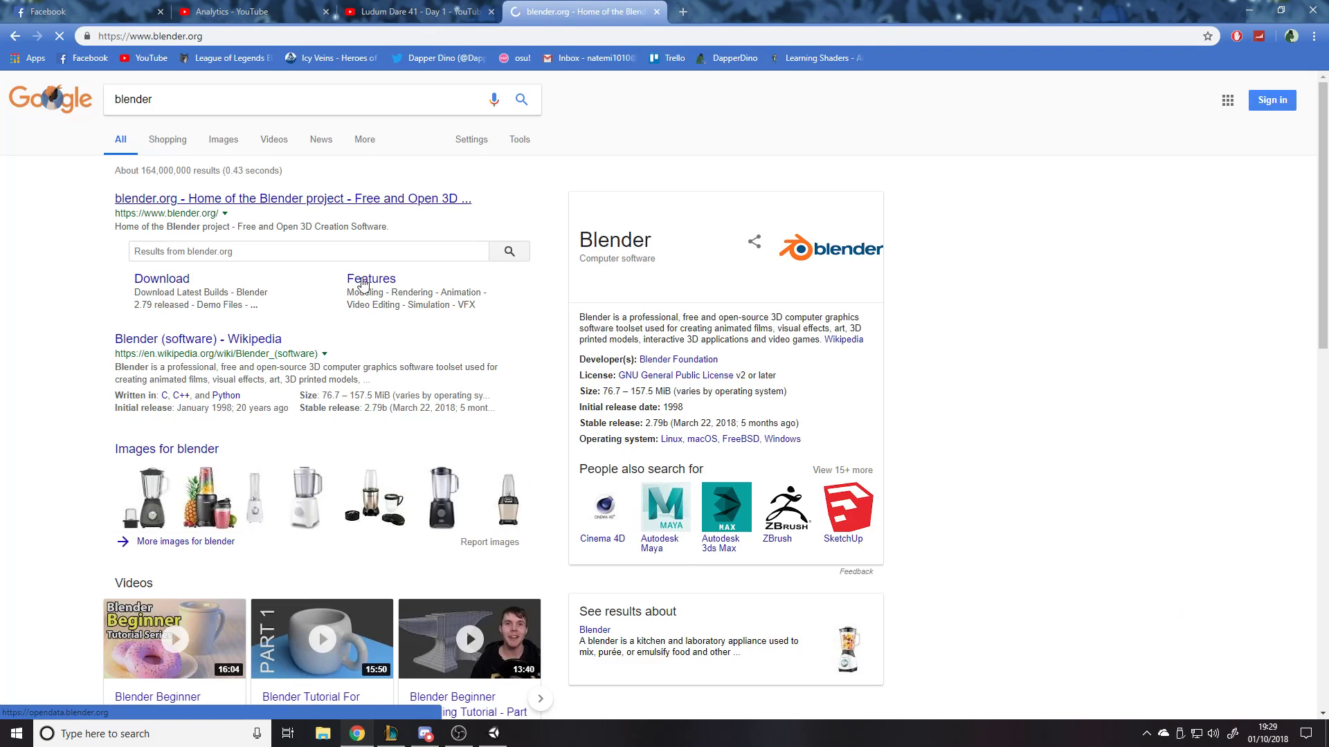
Look over the Blender website's page, then close its tab
click(735, 88)
scroll(725, 315, down, 3)
scroll(789, 332, up, 3)
click(657, 12)
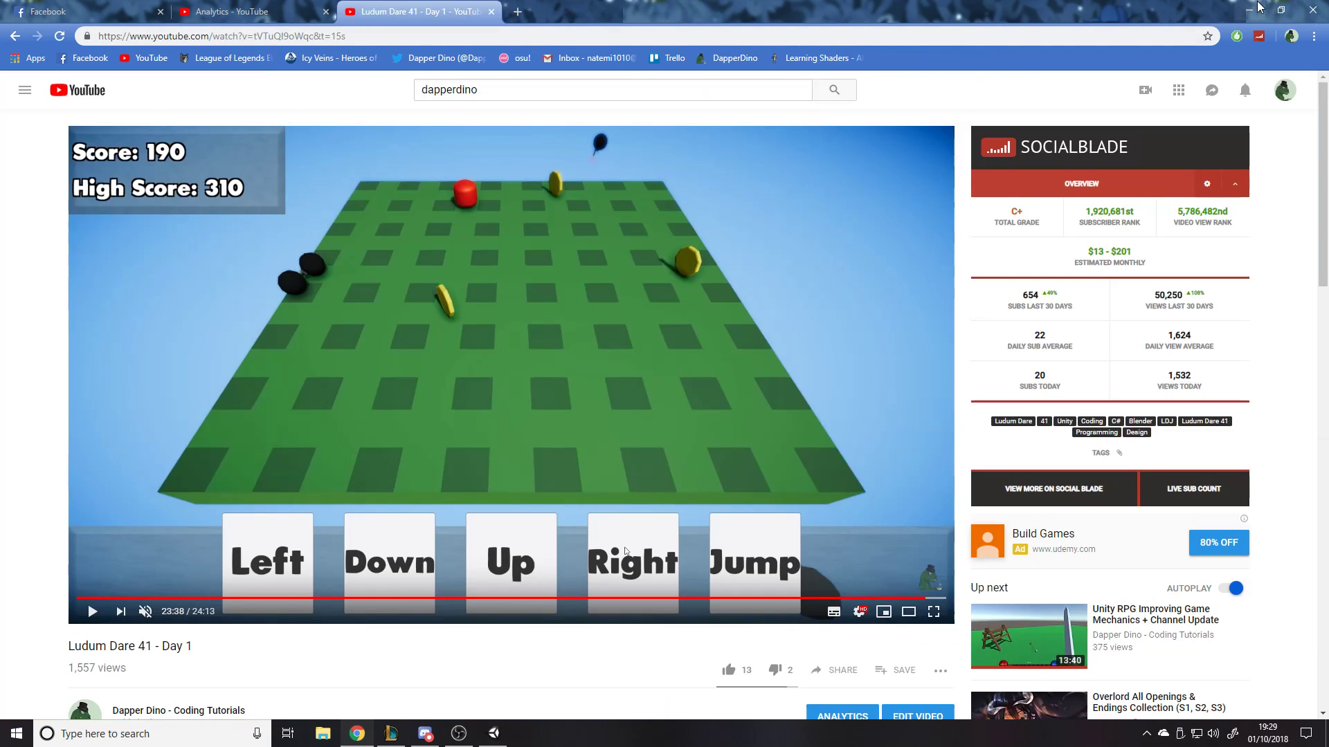
Launch the Blender desktop app, maximize its window and dismiss the splash screen
key(alt+Tab)
click(139, 733)
text(blen)
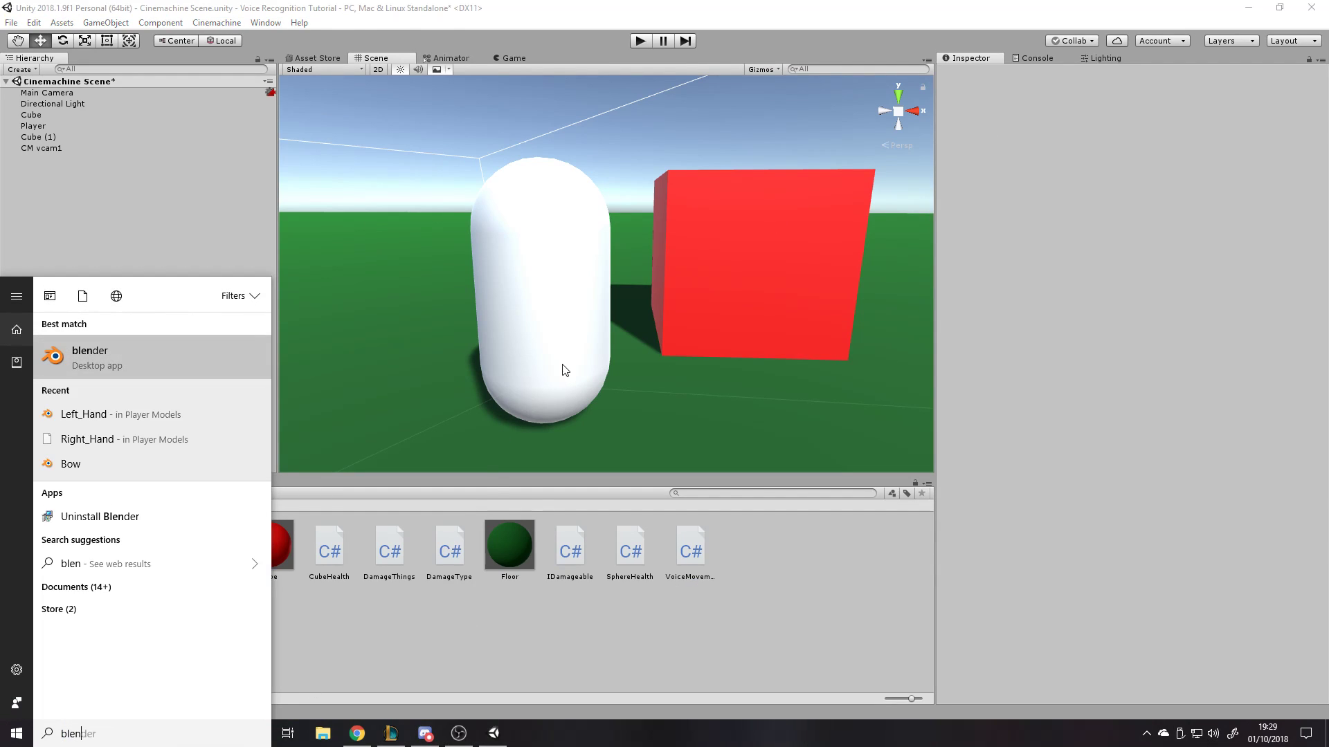
key(Return)
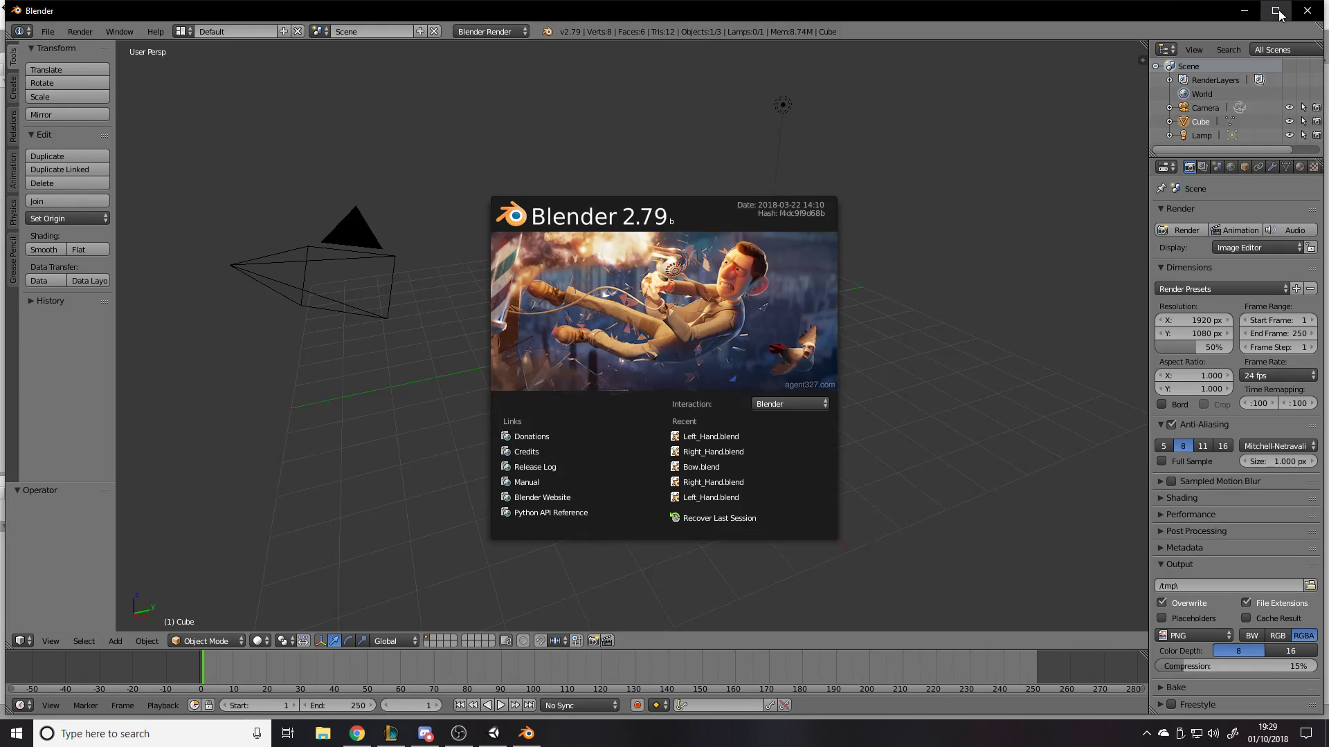
click(1277, 12)
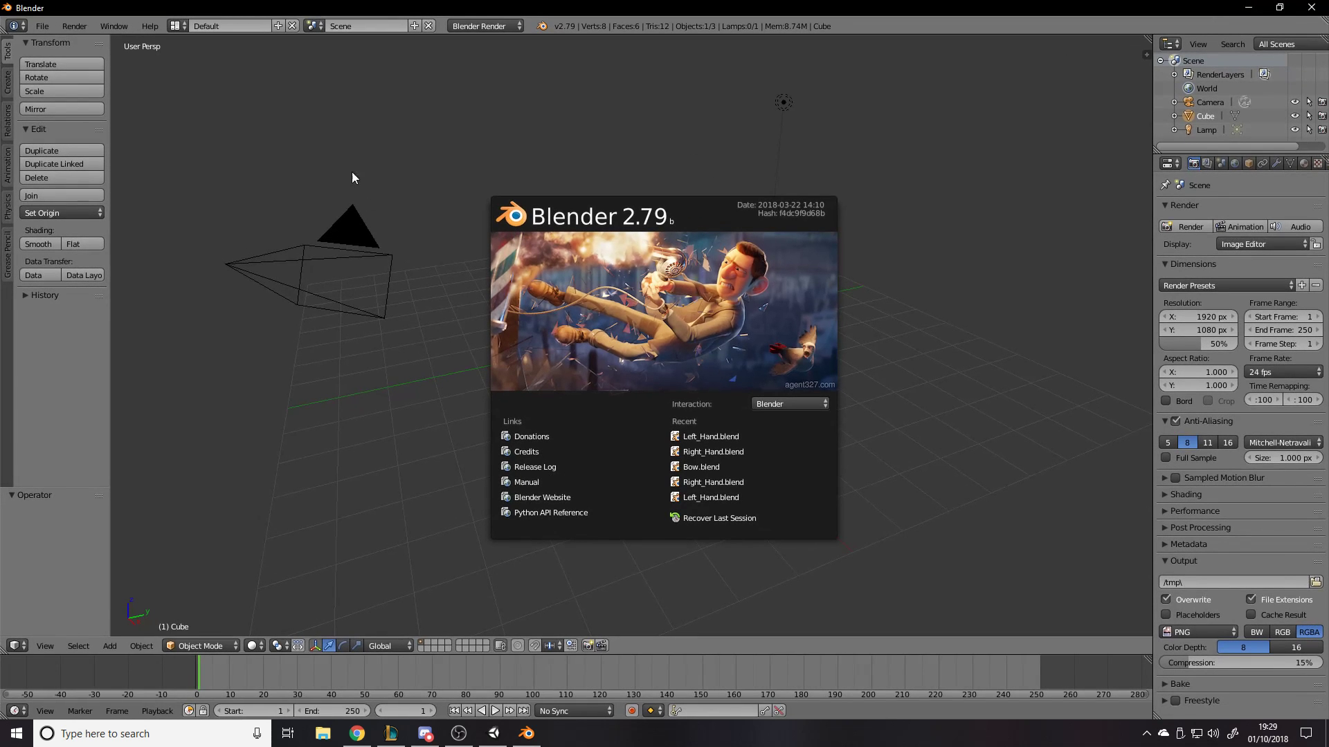
click(717, 193)
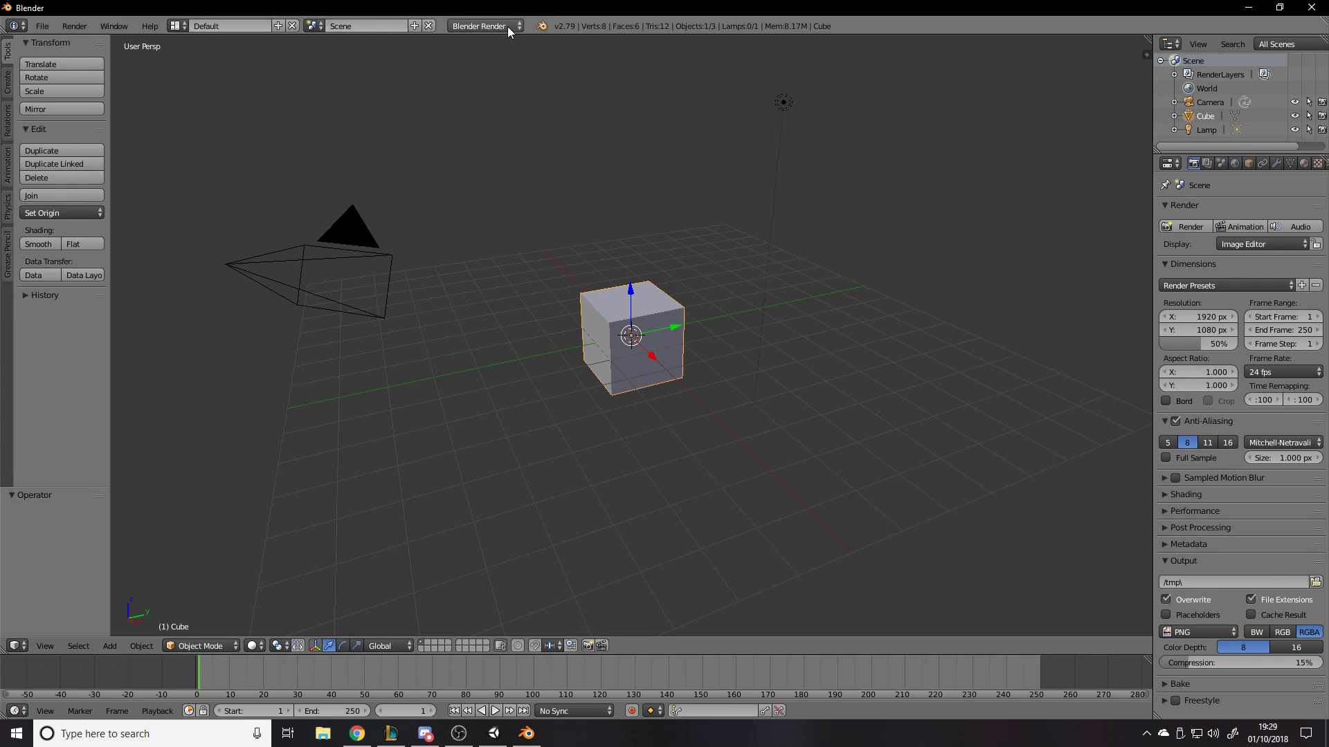
Look at the available interaction modes and try the Rendered viewport shading
click(213, 647)
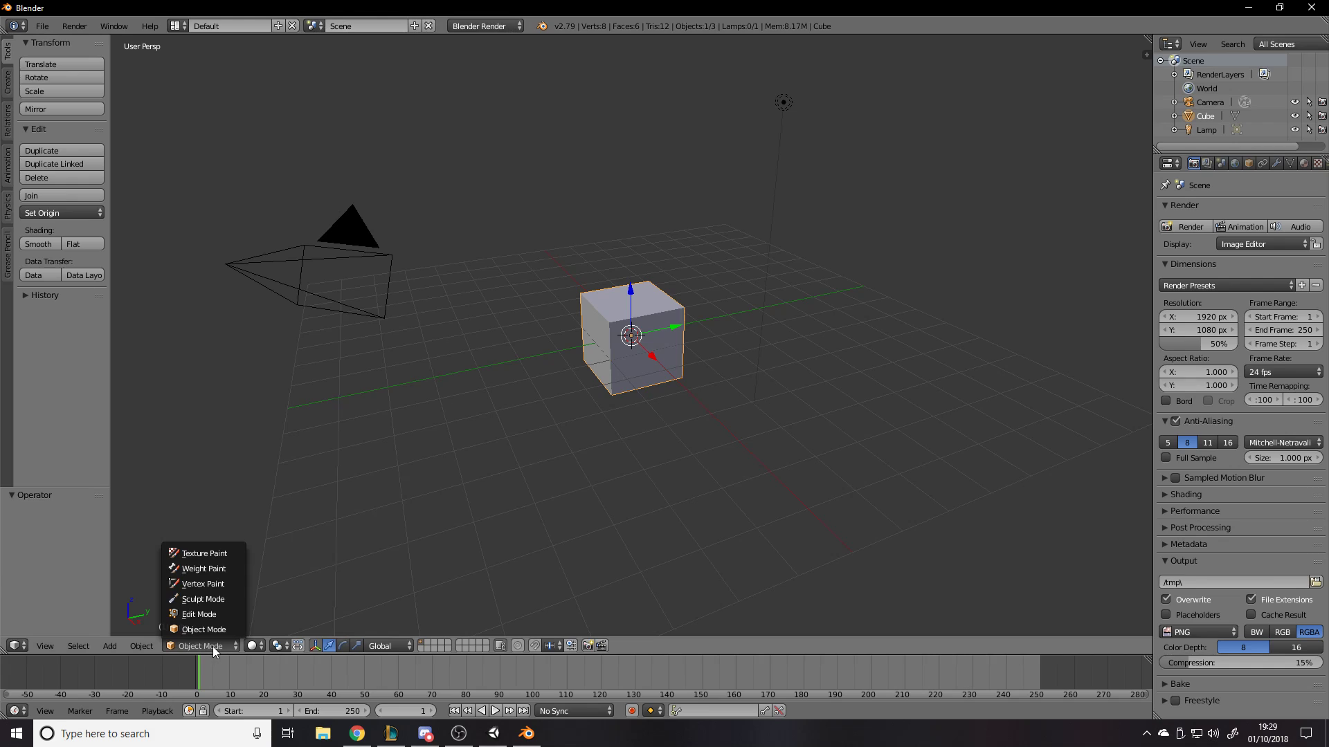
mouse_move(261, 648)
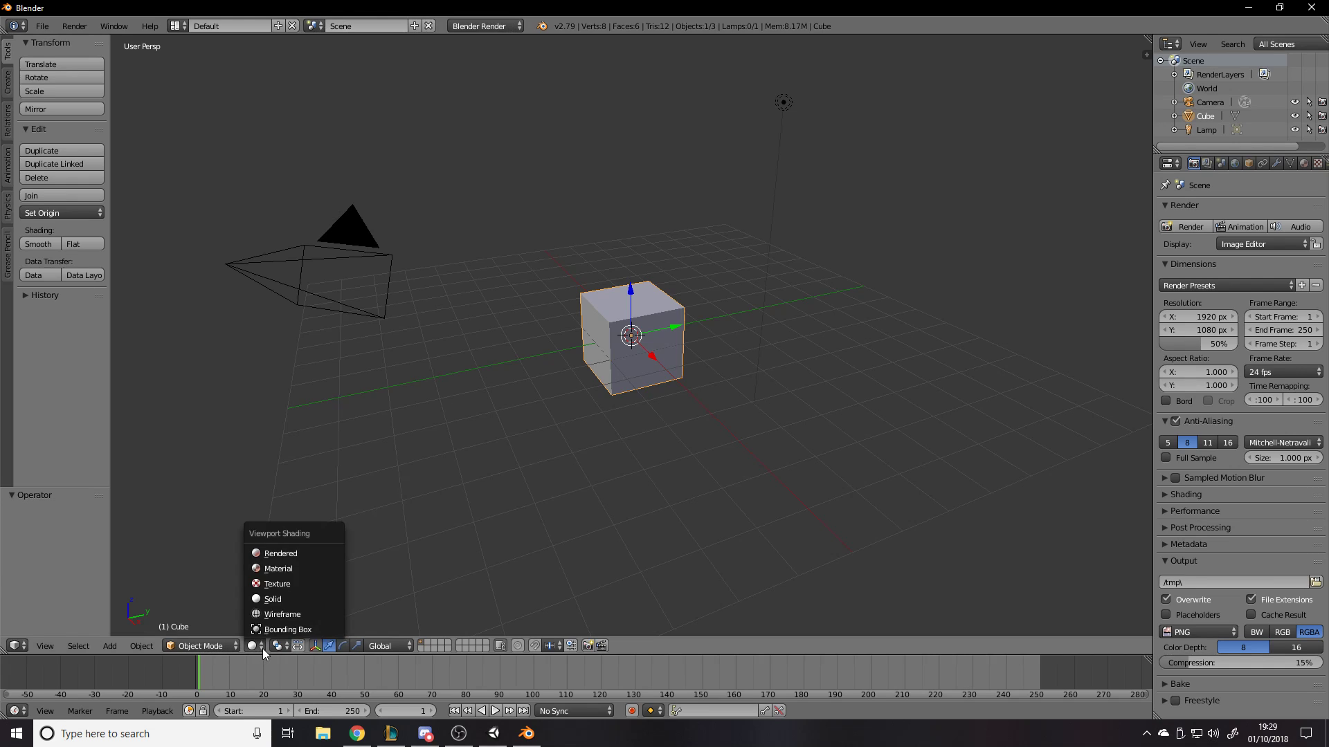
click(290, 554)
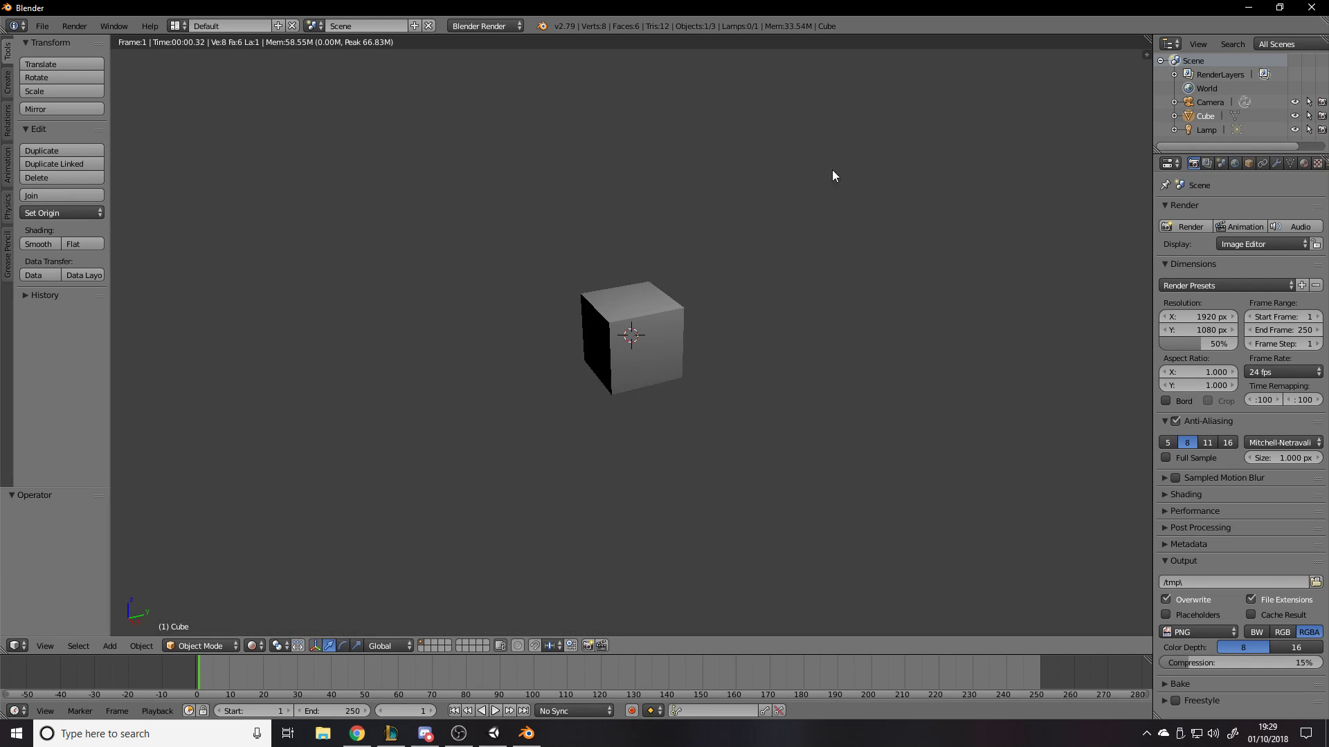
Switch the cube to Edit Mode and set the viewport shading to Solid
click(201, 646)
click(201, 627)
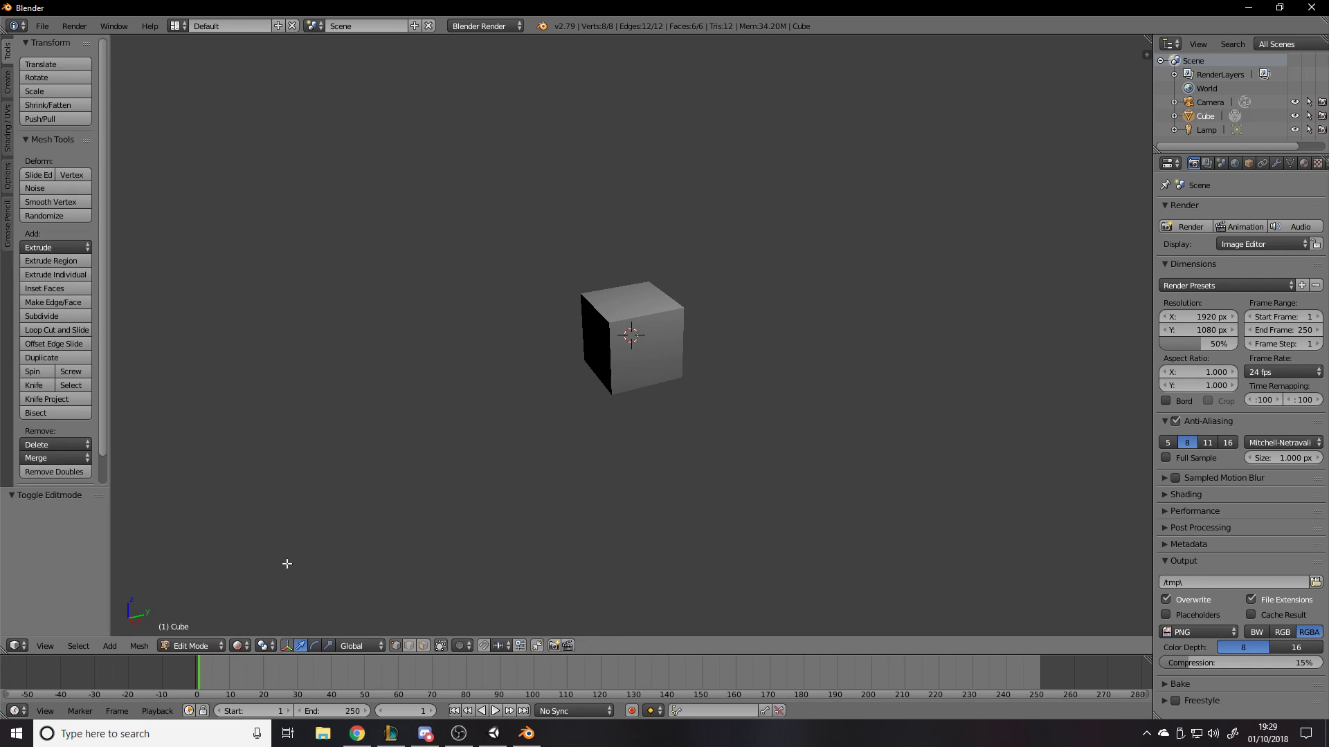
click(239, 646)
click(238, 645)
click(239, 646)
click(256, 599)
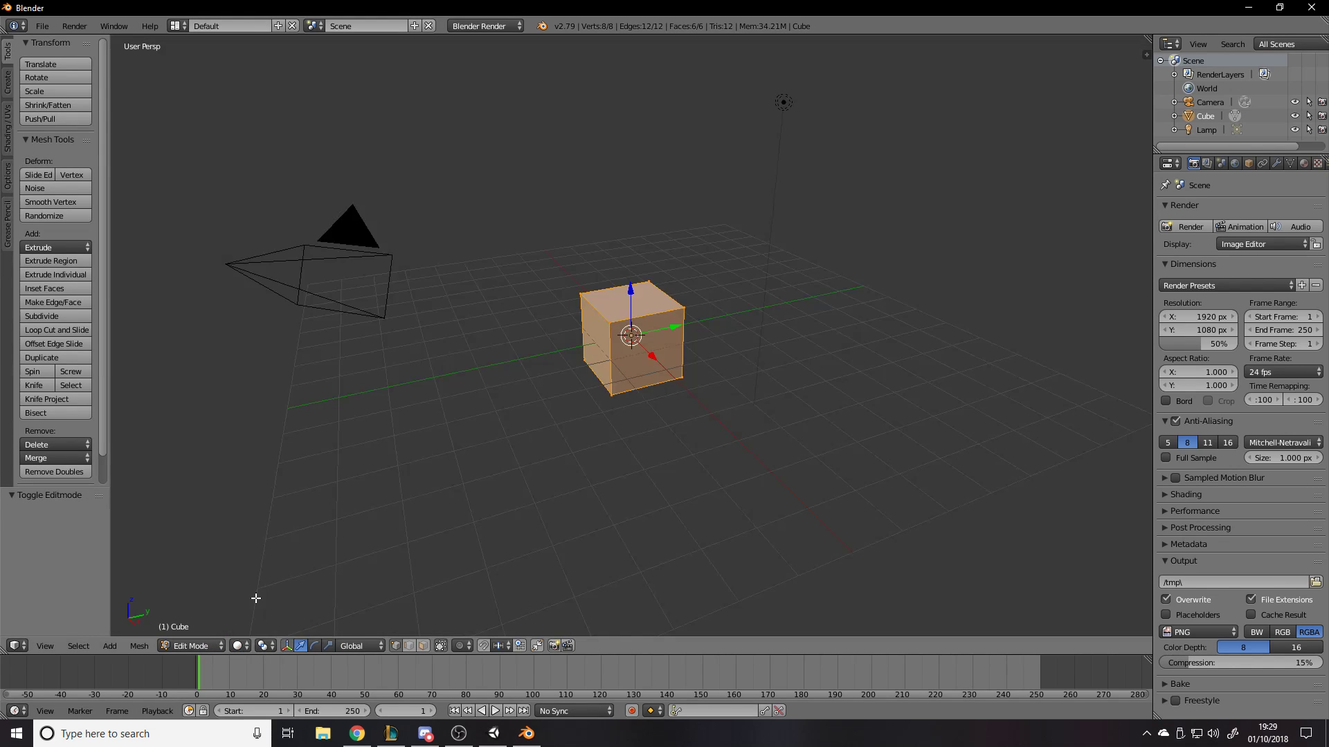
Return the cube from Edit Mode to Object Mode and view it up close
click(194, 646)
click(198, 618)
key(Tab)
scroll(682, 273, up, 4)
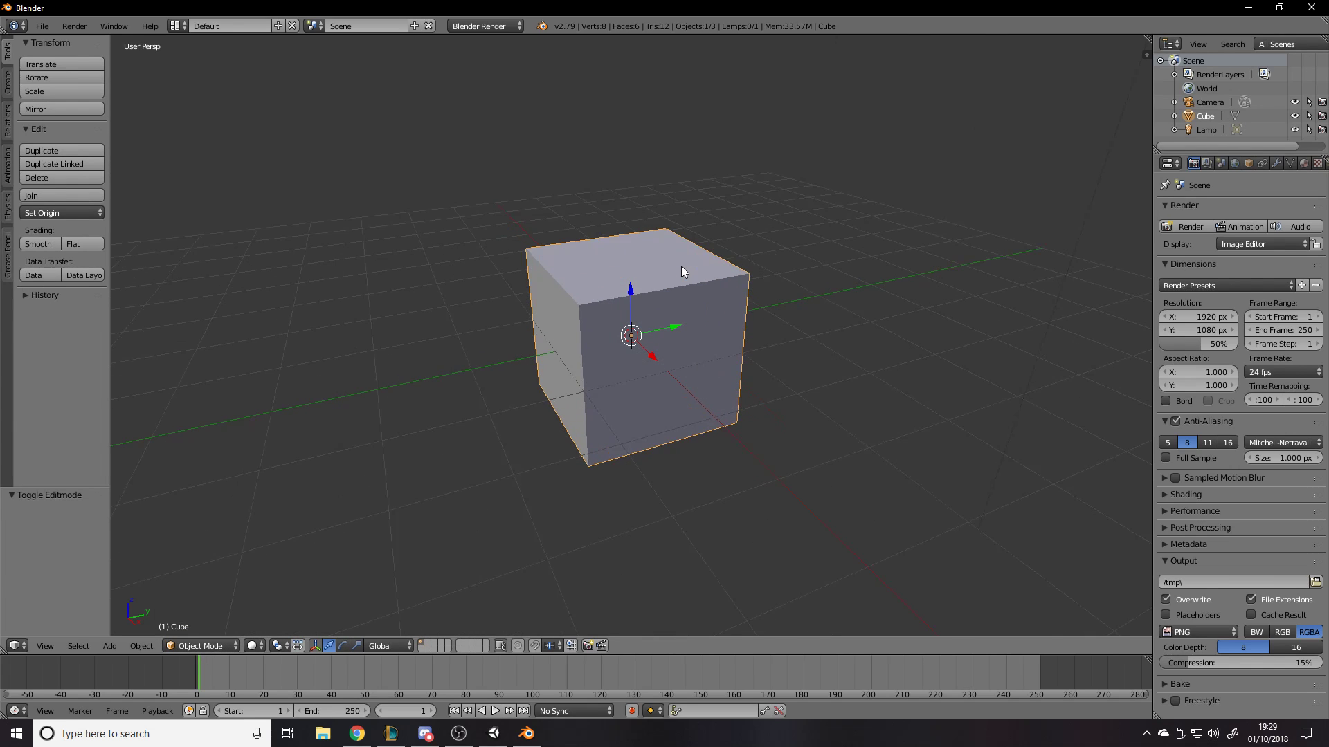
scroll(683, 272, down, 6)
click(226, 645)
click(203, 629)
scroll(654, 289, up, 2)
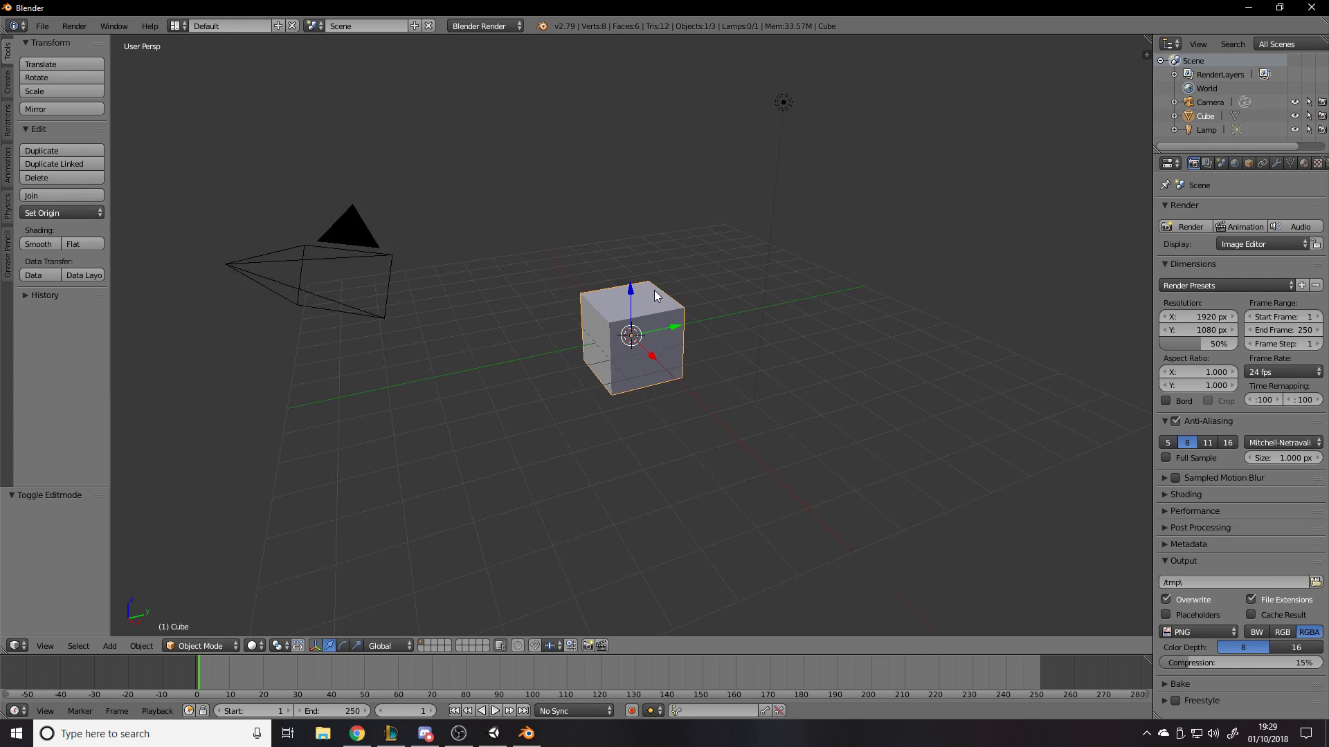
Delete the camera from the default scene
right_click(335, 231)
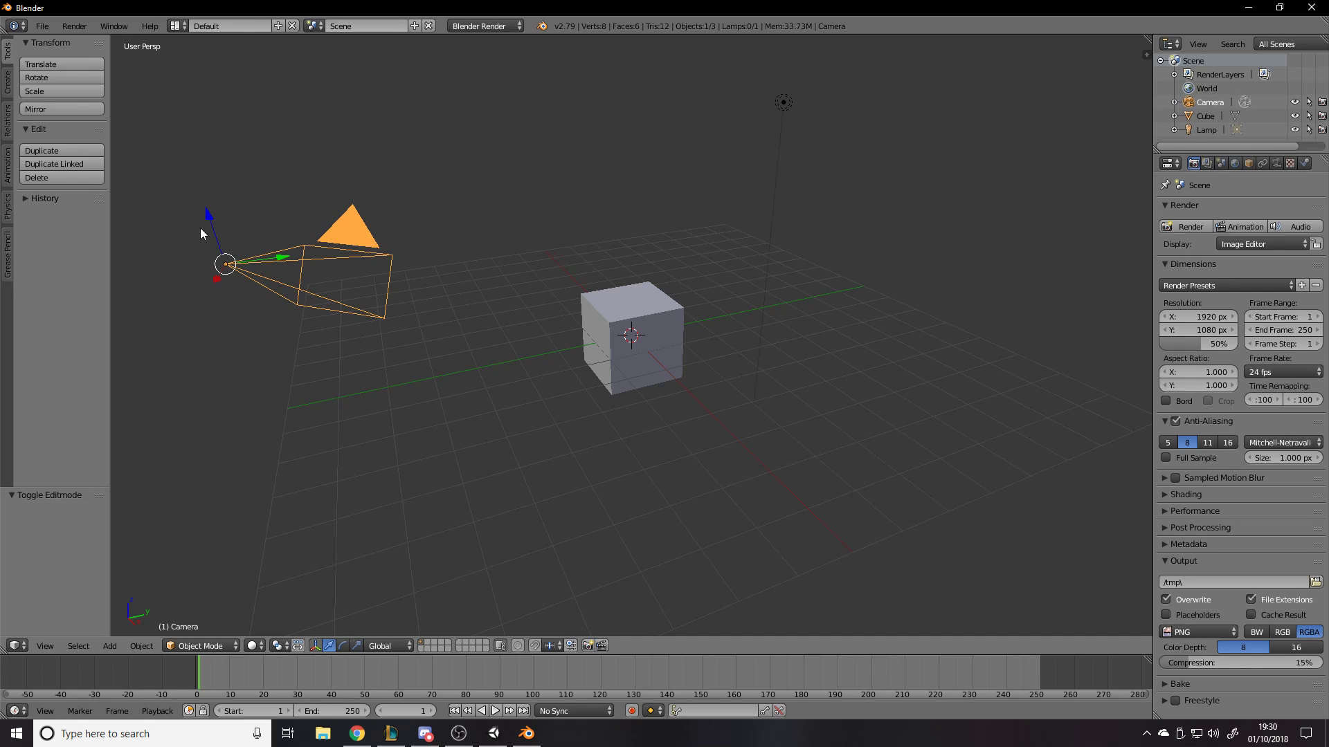
key(x)
key(x)
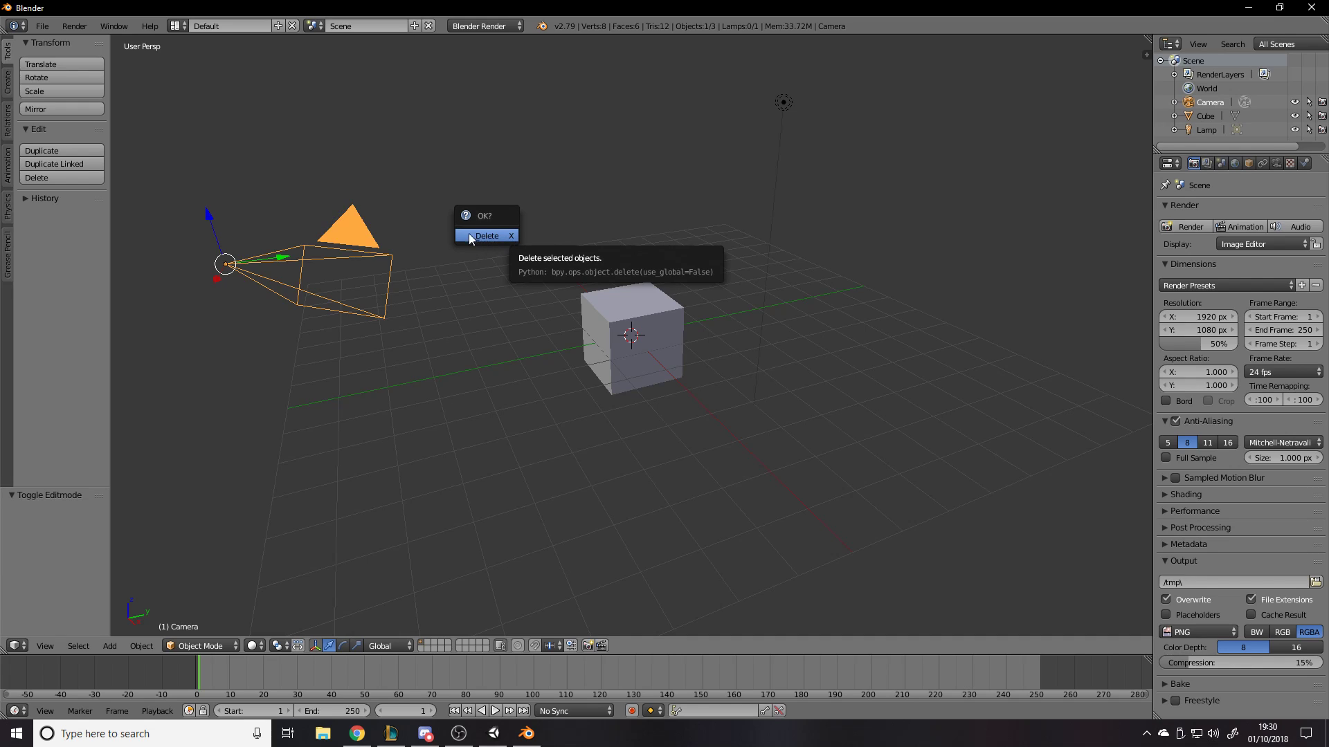
click(488, 236)
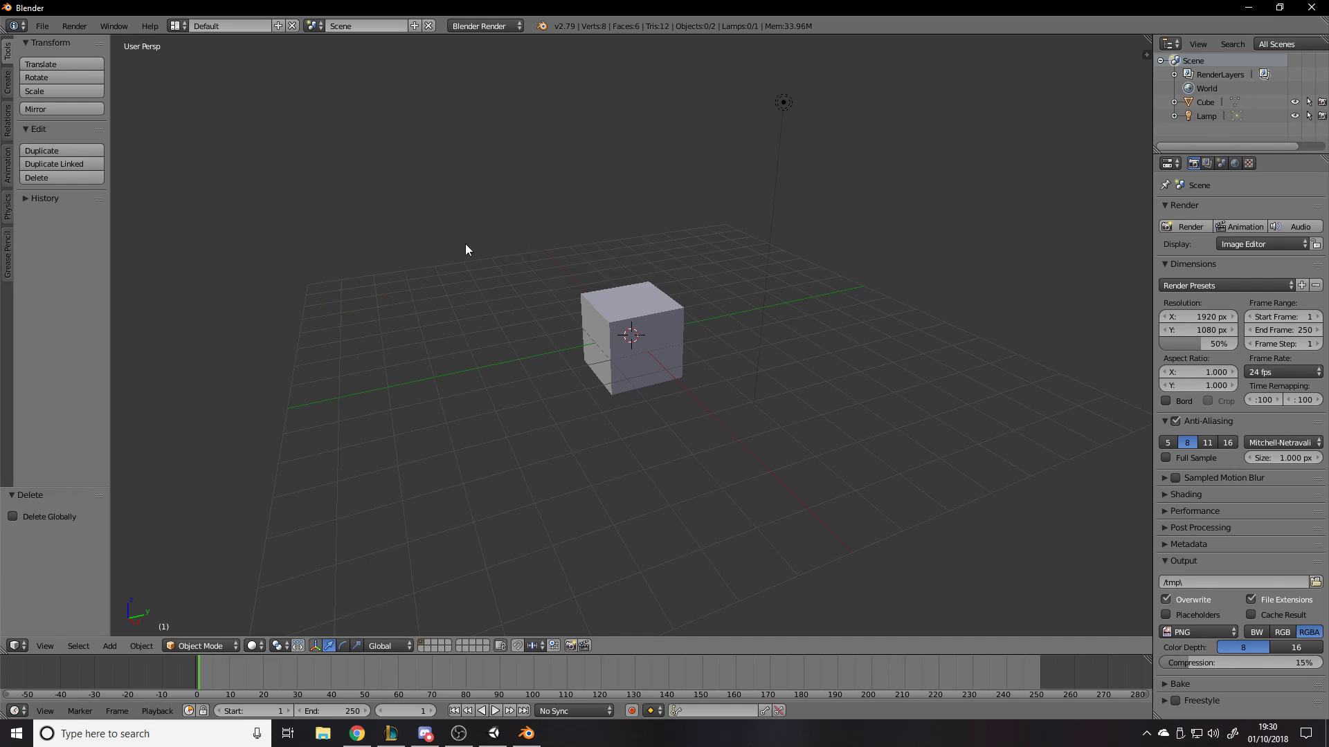
Delete the lamp from the scene
click(786, 104)
right_click(788, 105)
key(x)
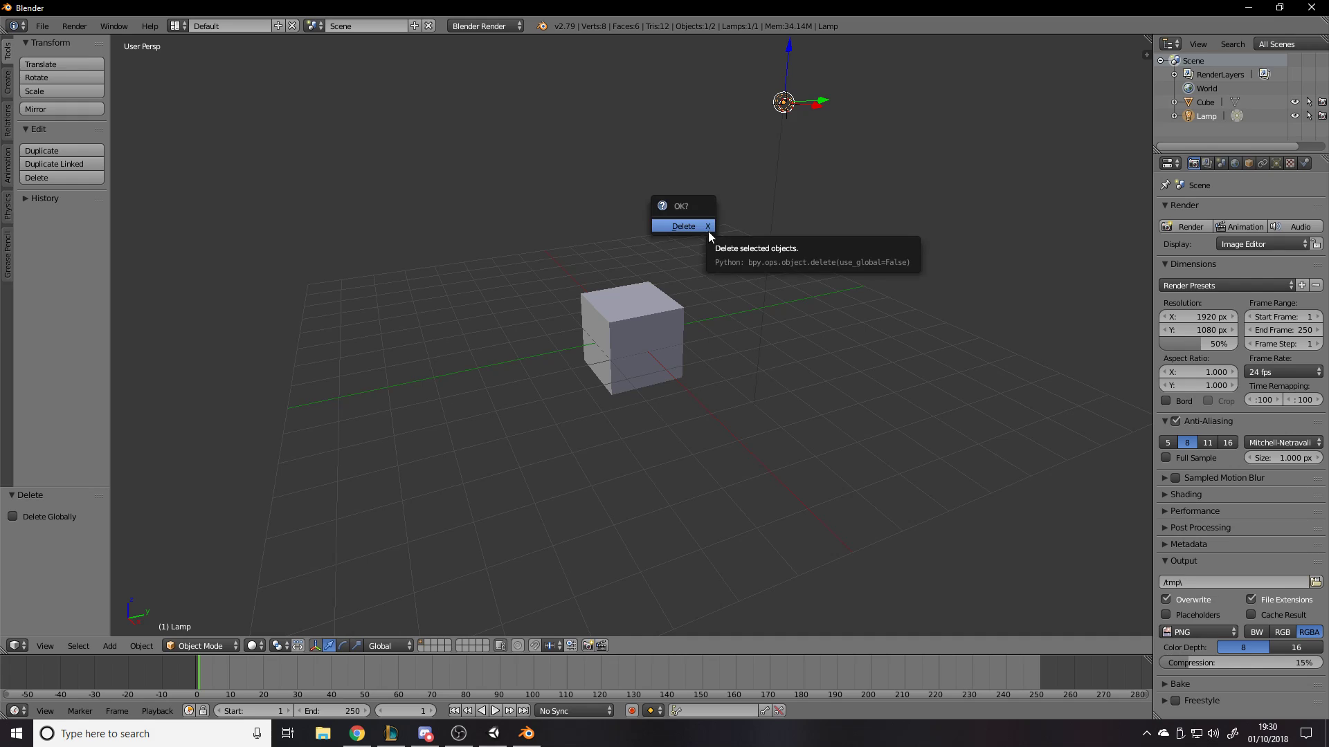
click(703, 227)
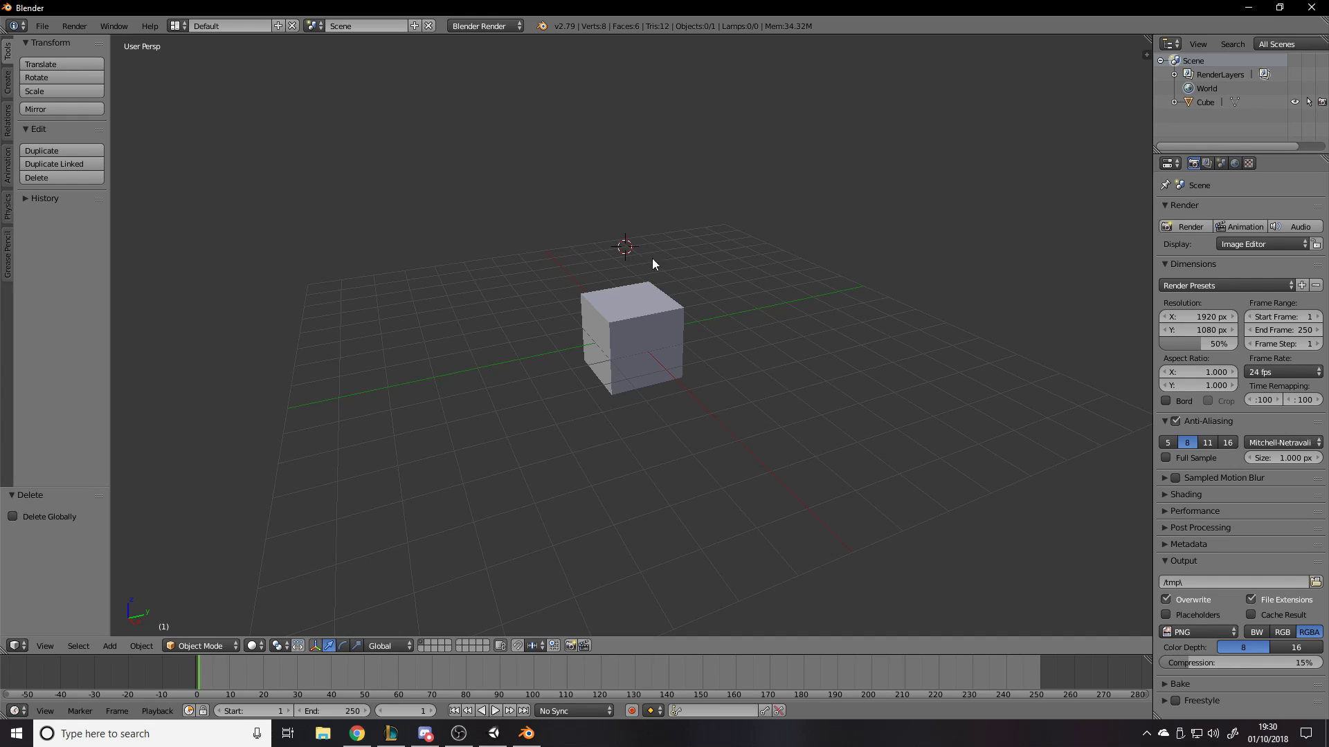
Try placing the 3D cursor at several points around the cube while viewing it from different angles
click(605, 373)
click(685, 284)
click(498, 410)
click(410, 416)
middle_drag(554, 360, 668, 263)
middle_drag(704, 316, 535, 457)
click(523, 374)
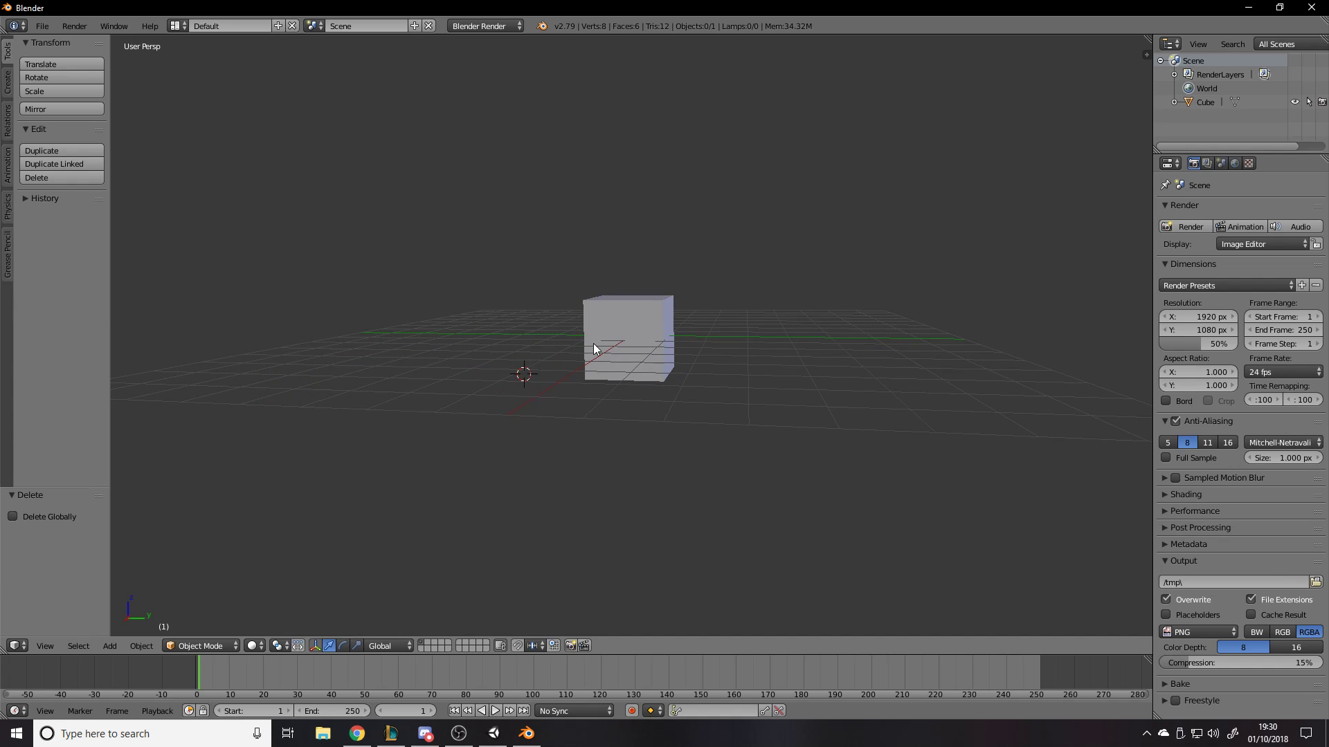
click(742, 370)
click(555, 361)
scroll(633, 343, down, 2)
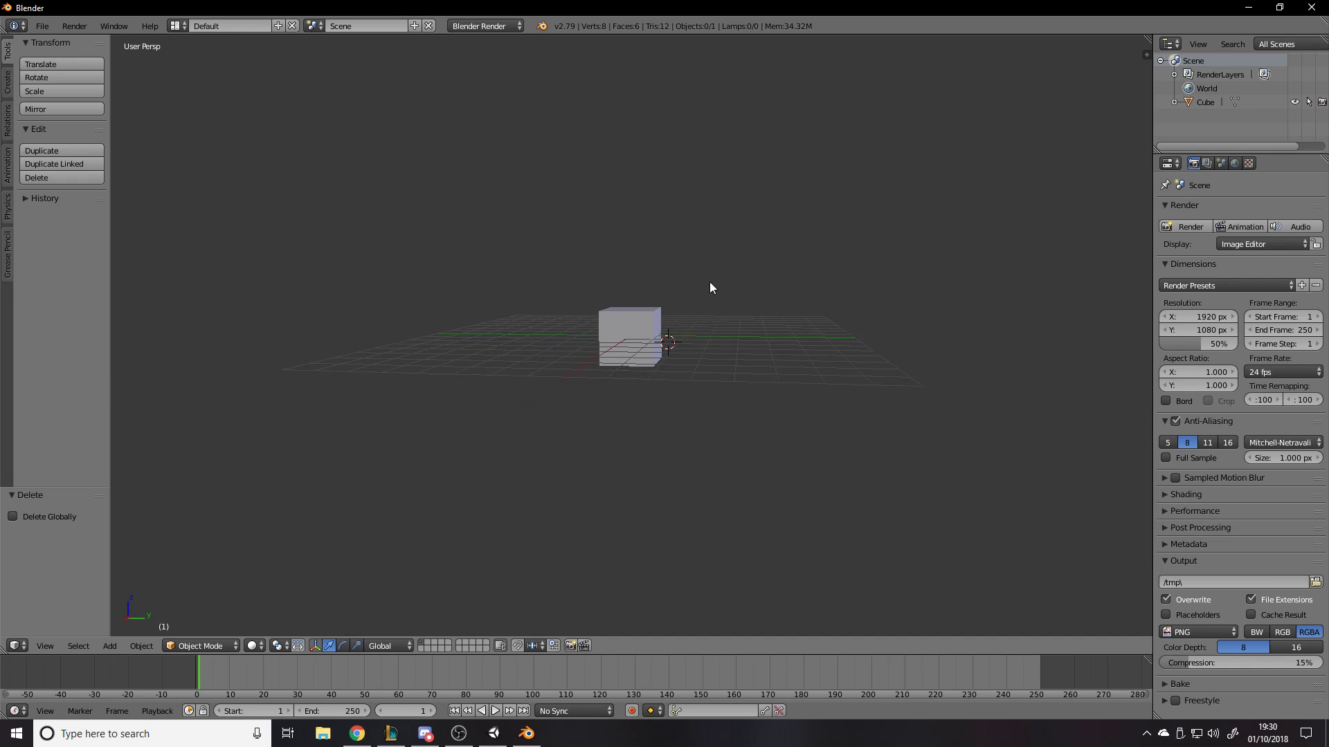
middle_drag(709, 285, 715, 321)
scroll(719, 321, up, 5)
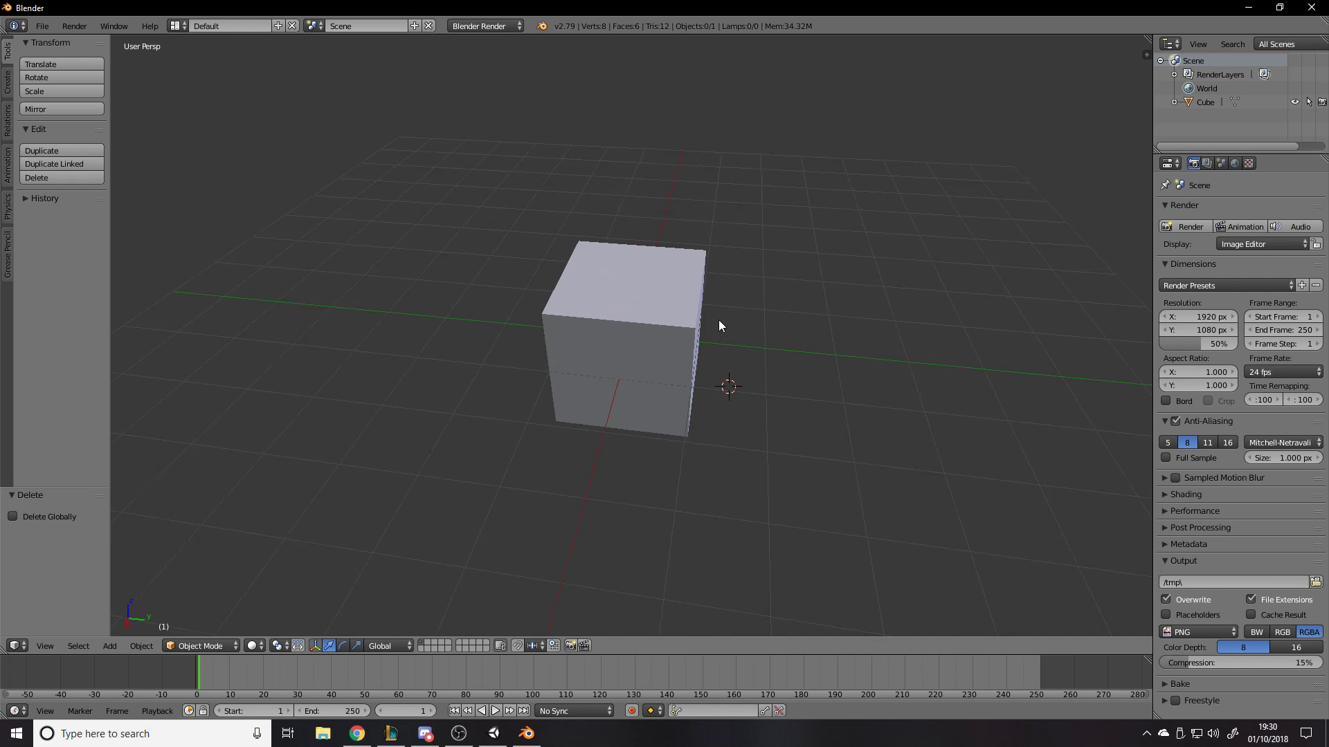
Reset the 3D cursor to the scene's centre and delete the default cube
key(shift+c)
key(x)
scroll(811, 188, down, 5)
middle_drag(816, 220, 710, 228)
scroll(771, 215, down, 3)
scroll(700, 291, up, 3)
middle_drag(708, 287, 670, 299)
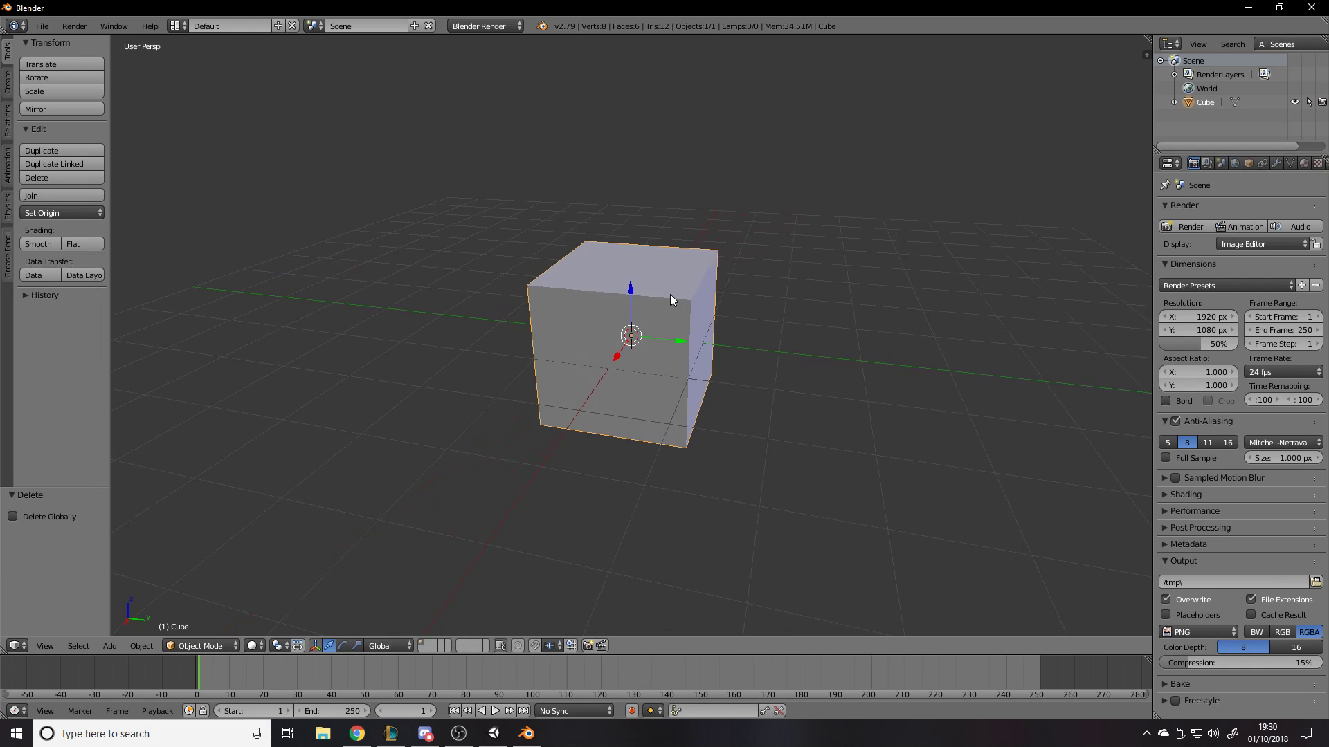
key(x)
click(670, 294)
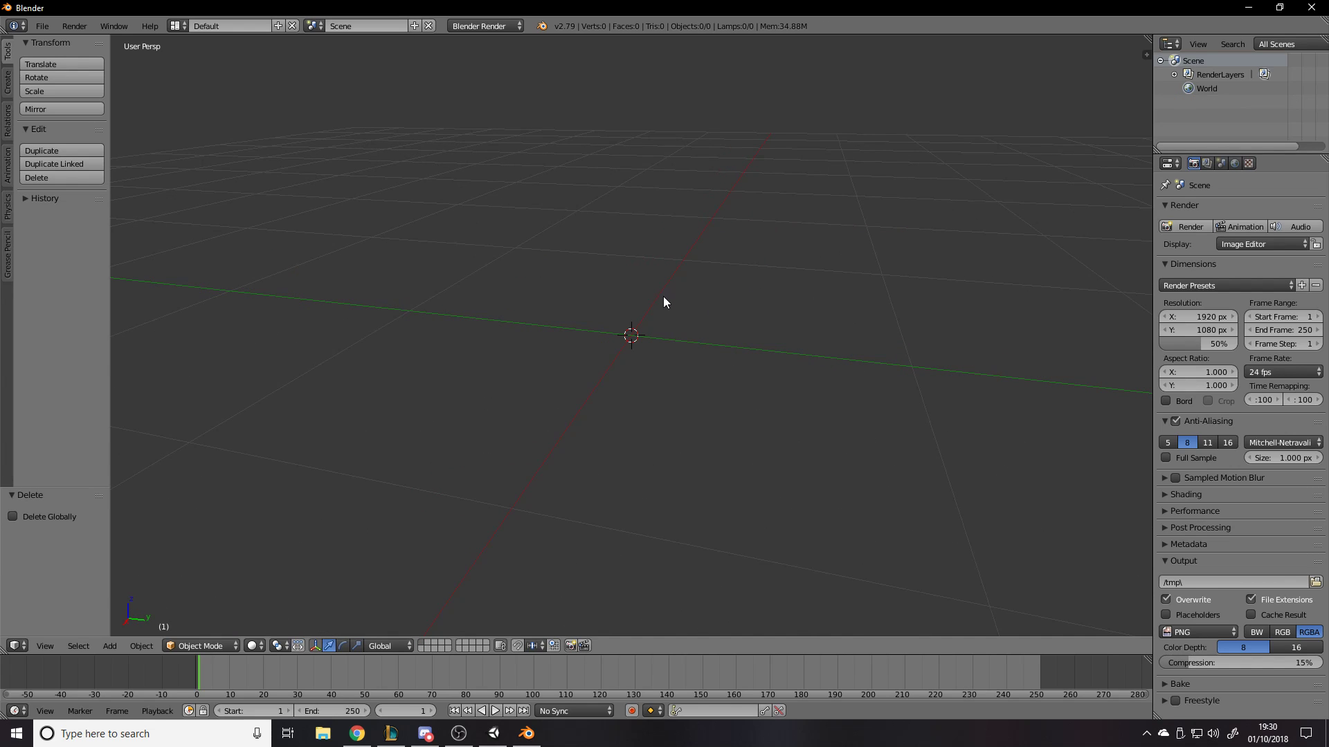
Examine the empty scene from preset and rotated viewpoints, switching between perspective and orthographic projection
middle_drag(789, 279, 675, 280)
middle_drag(503, 328, 483, 332)
middle_drag(618, 398, 662, 381)
key(KP_1)
key(KP_2)
key(KP_3)
key(KP_4)
key(KP_8)
key(KP_4)
key(KP_4)
key(KP_5)
key(KP_5)
Switch to Unity and change the Scene view to isometric projection, briefly comparing it with Blender's viewport
click(493, 733)
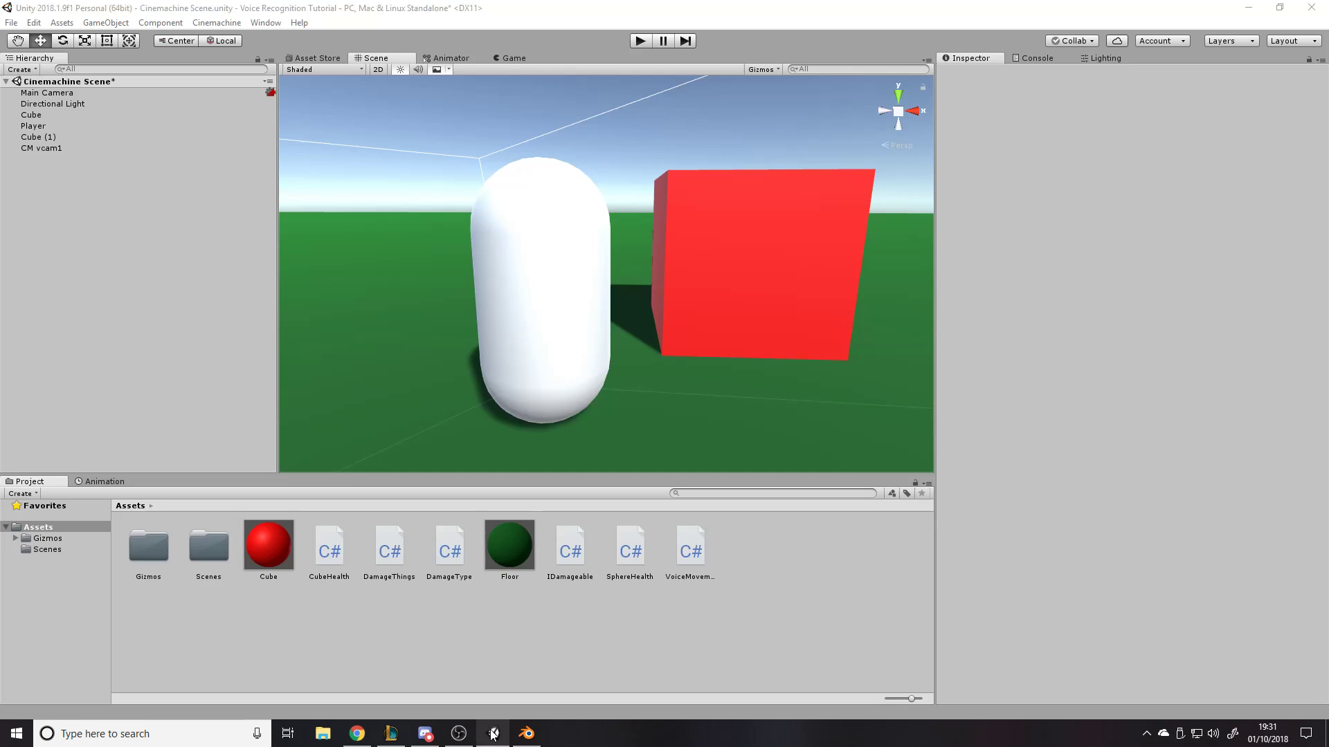
click(894, 146)
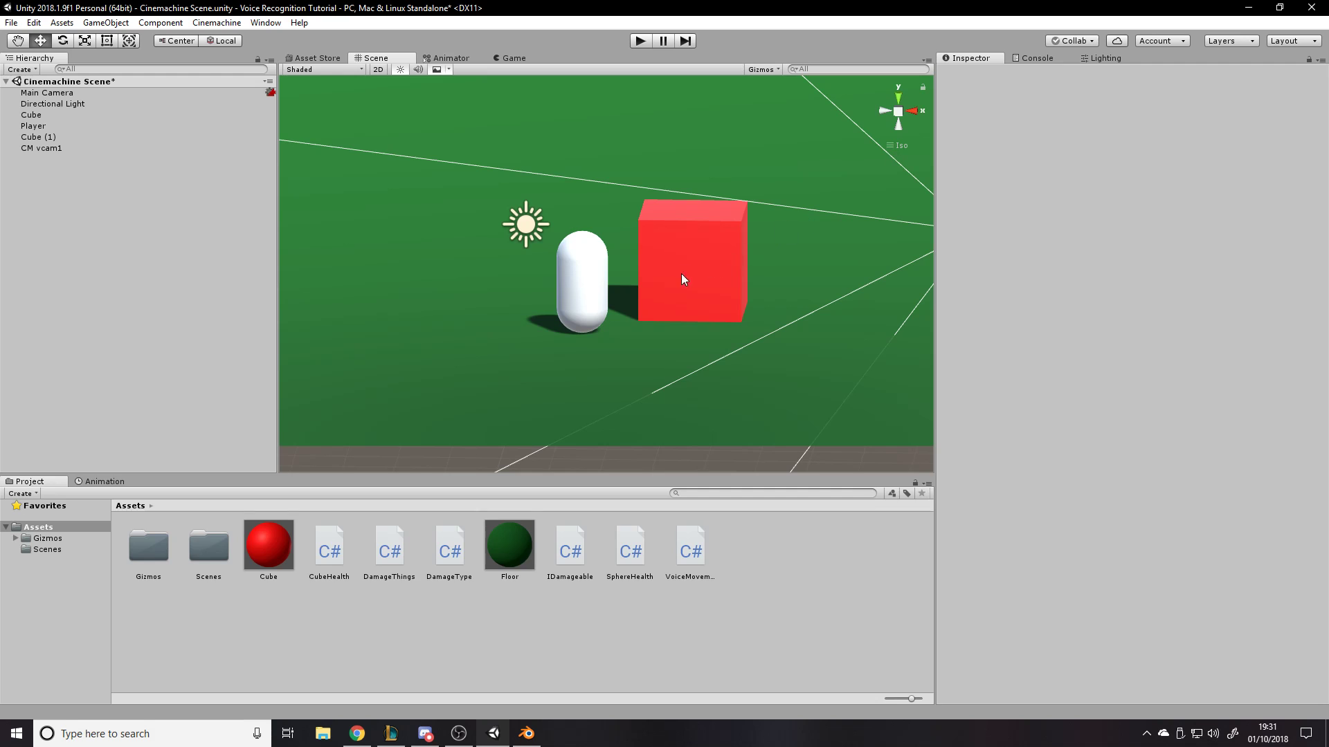
scroll(596, 364, down, 4)
click(526, 734)
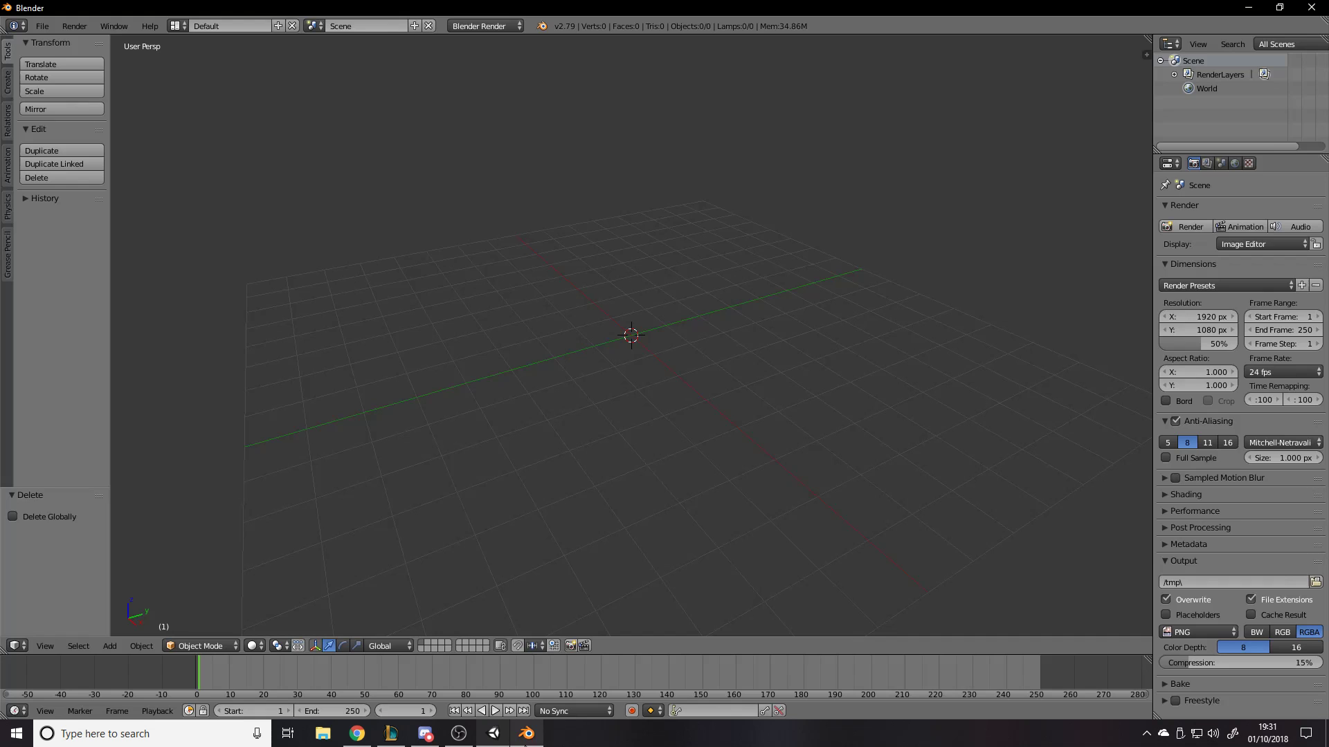
click(1246, 7)
scroll(753, 216, down, 2)
mouse_move(720, 251)
middle_down()
mouse_move(732, 218)
mouse_move(717, 235)
middle_up()
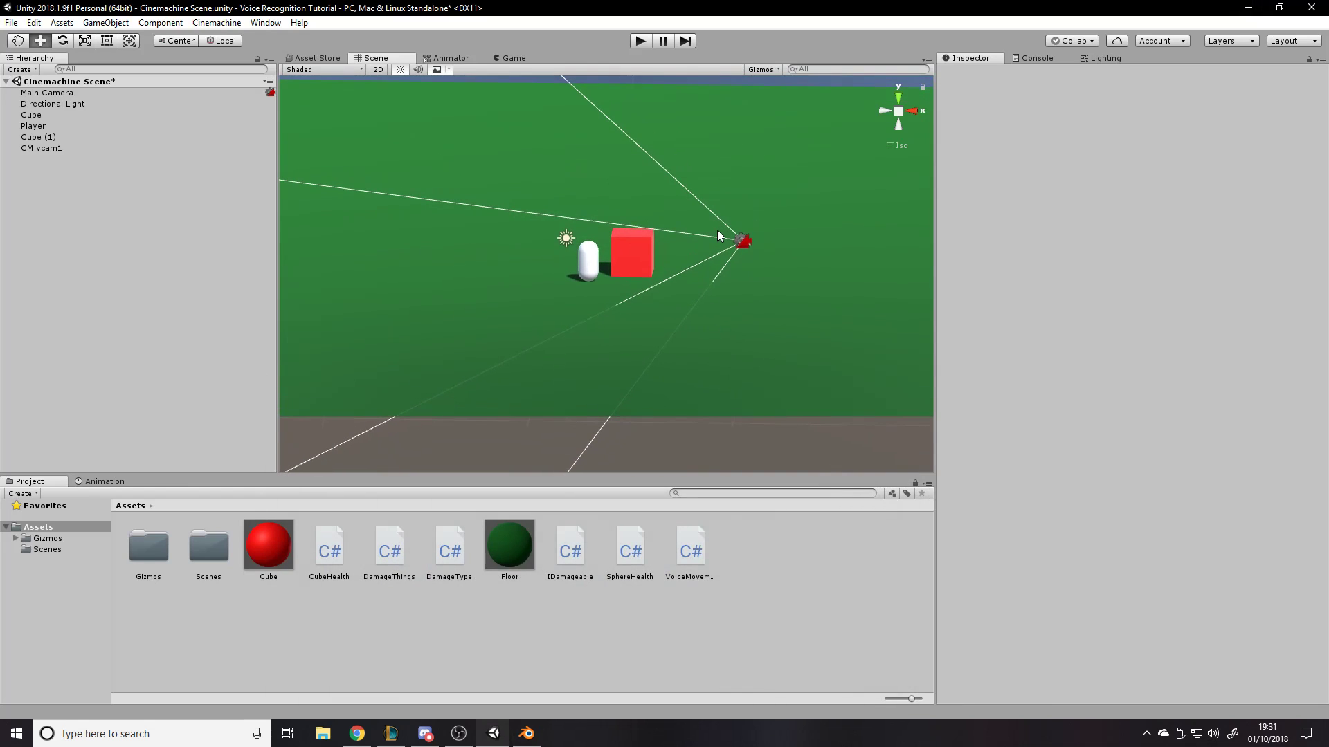
View the scene from the right side and move the Player to X position 36.42
click(896, 118)
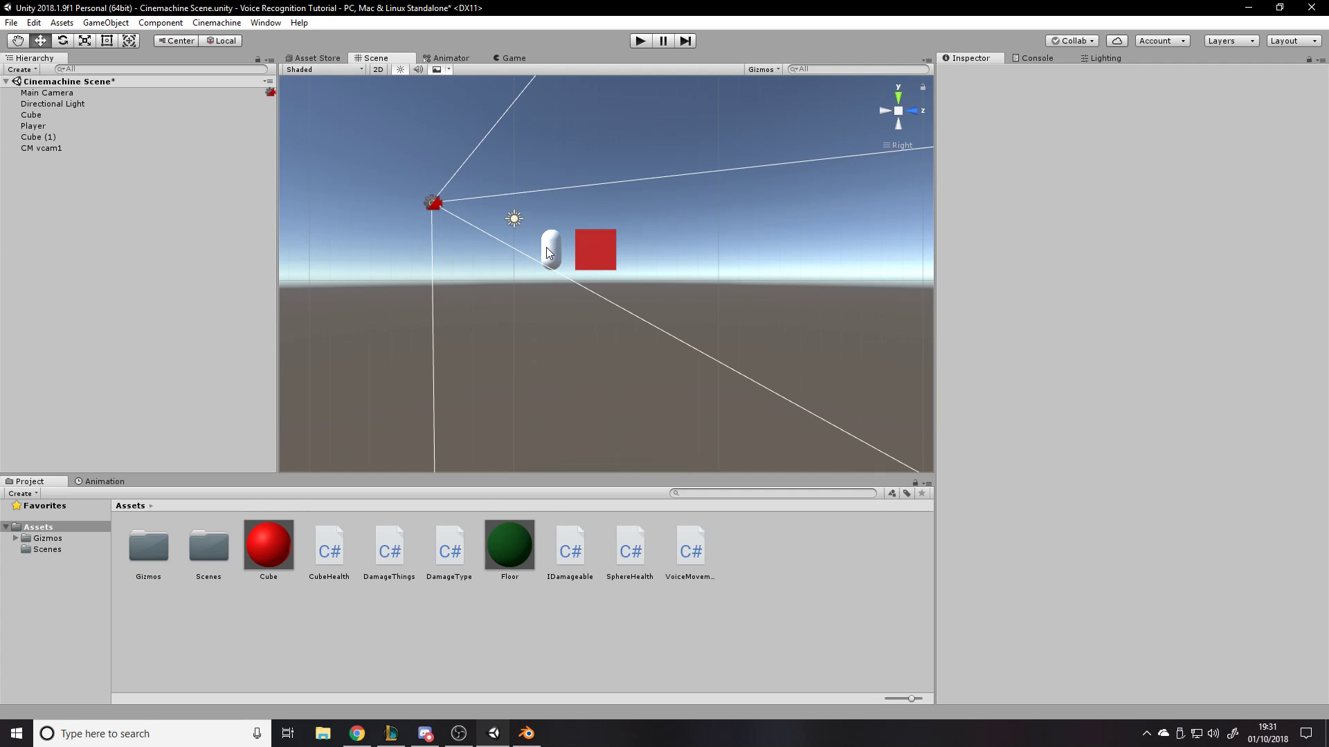
click(549, 252)
drag(1097, 115, 597, 348)
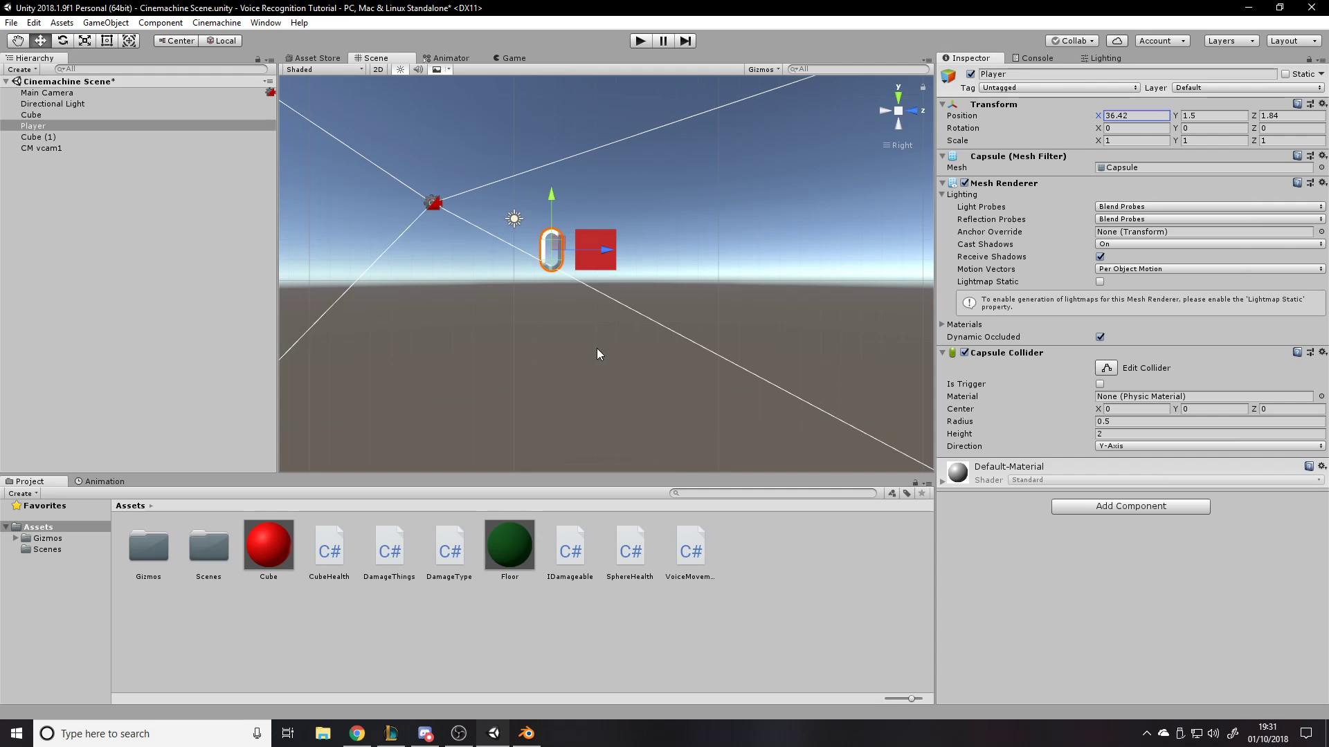
View the scene from the top, move the Player to X position -0.93 and check it in the Game view
click(898, 98)
key(f)
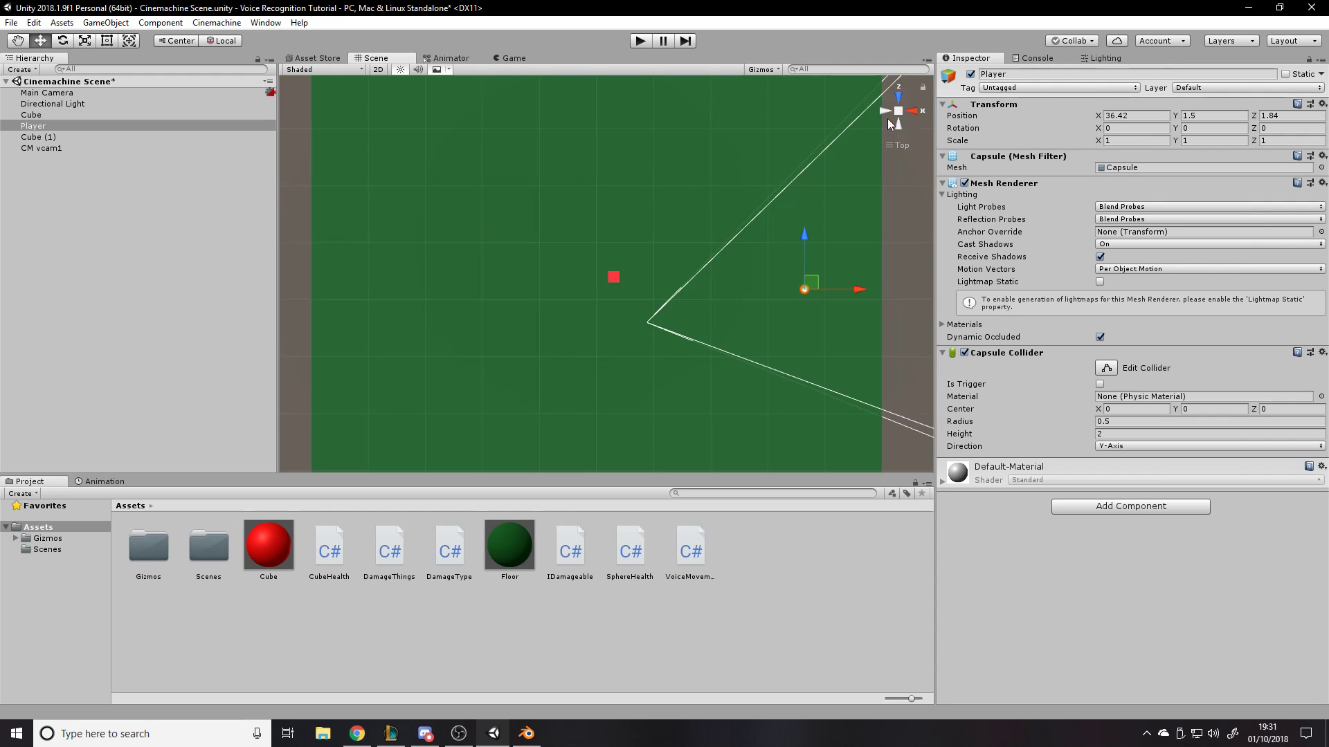
drag(1098, 116, 236, 140)
click(510, 60)
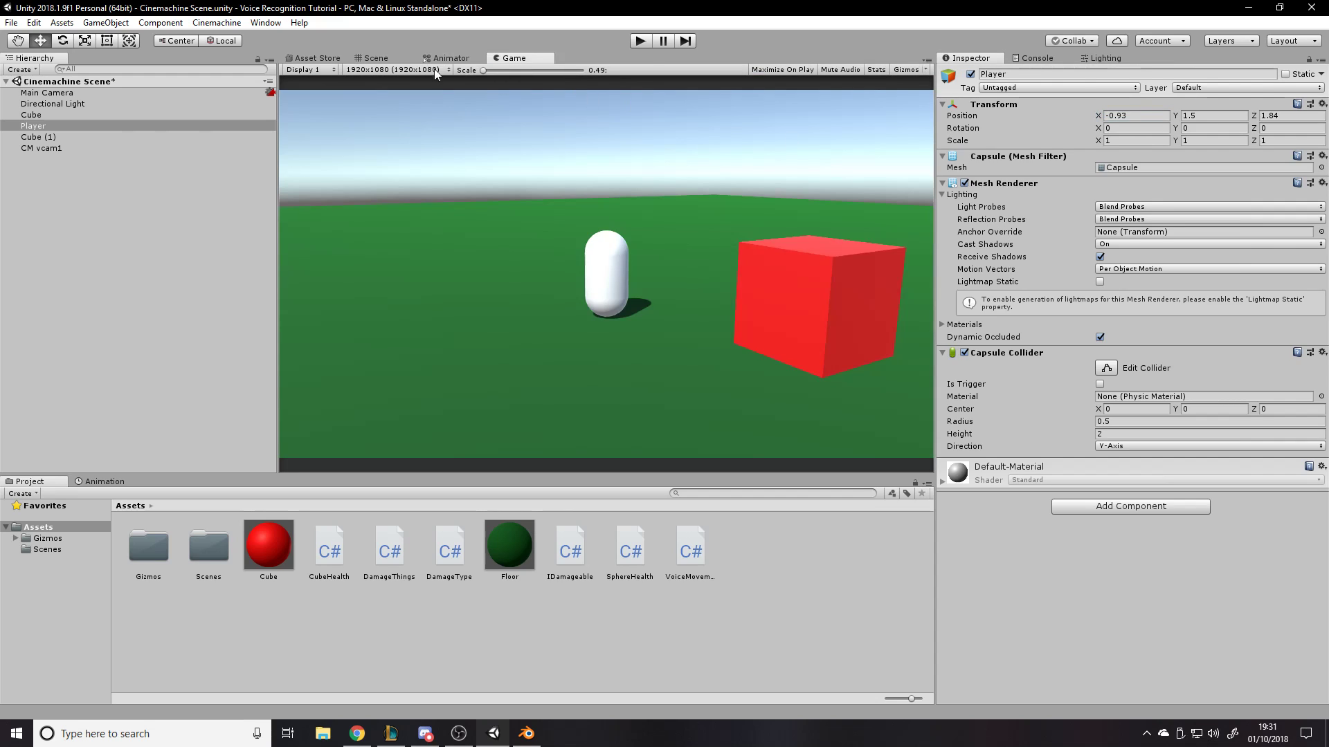
click(374, 60)
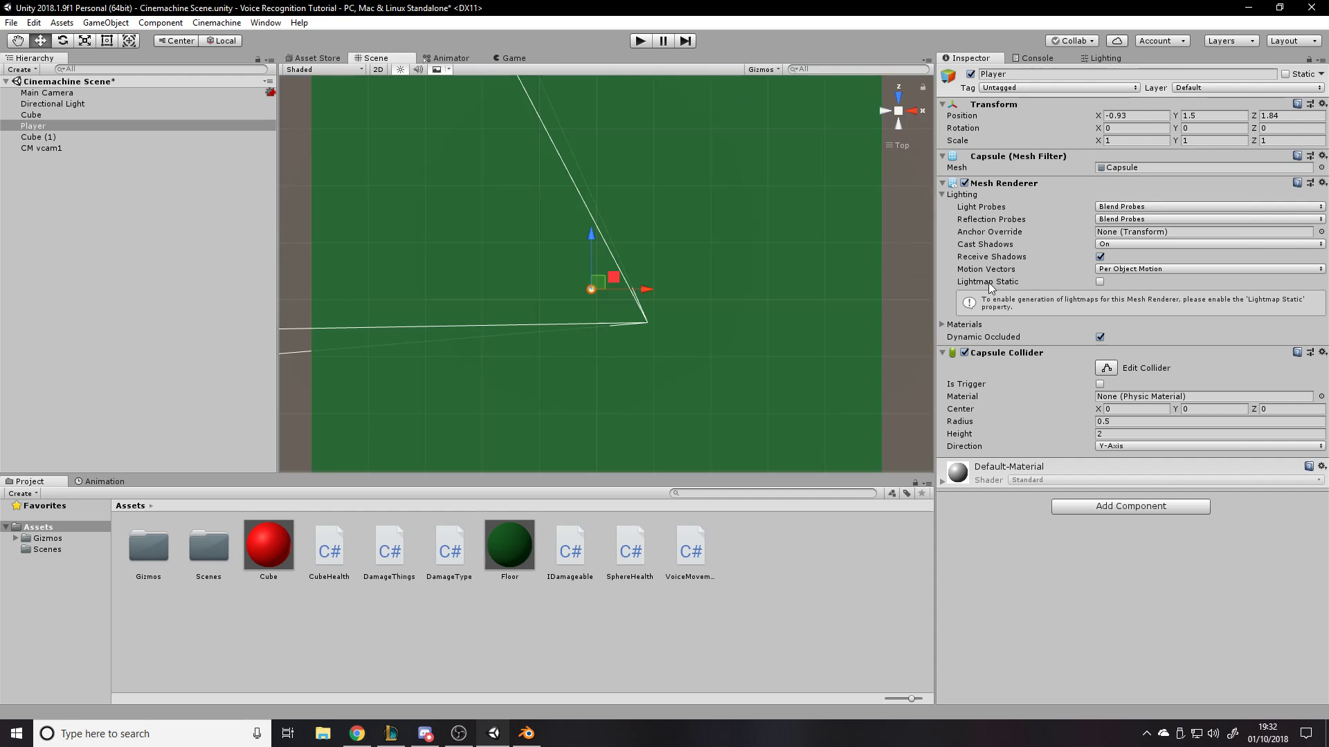
Return the Scene view to perspective projection and rotate it to face the Player capsule
click(895, 146)
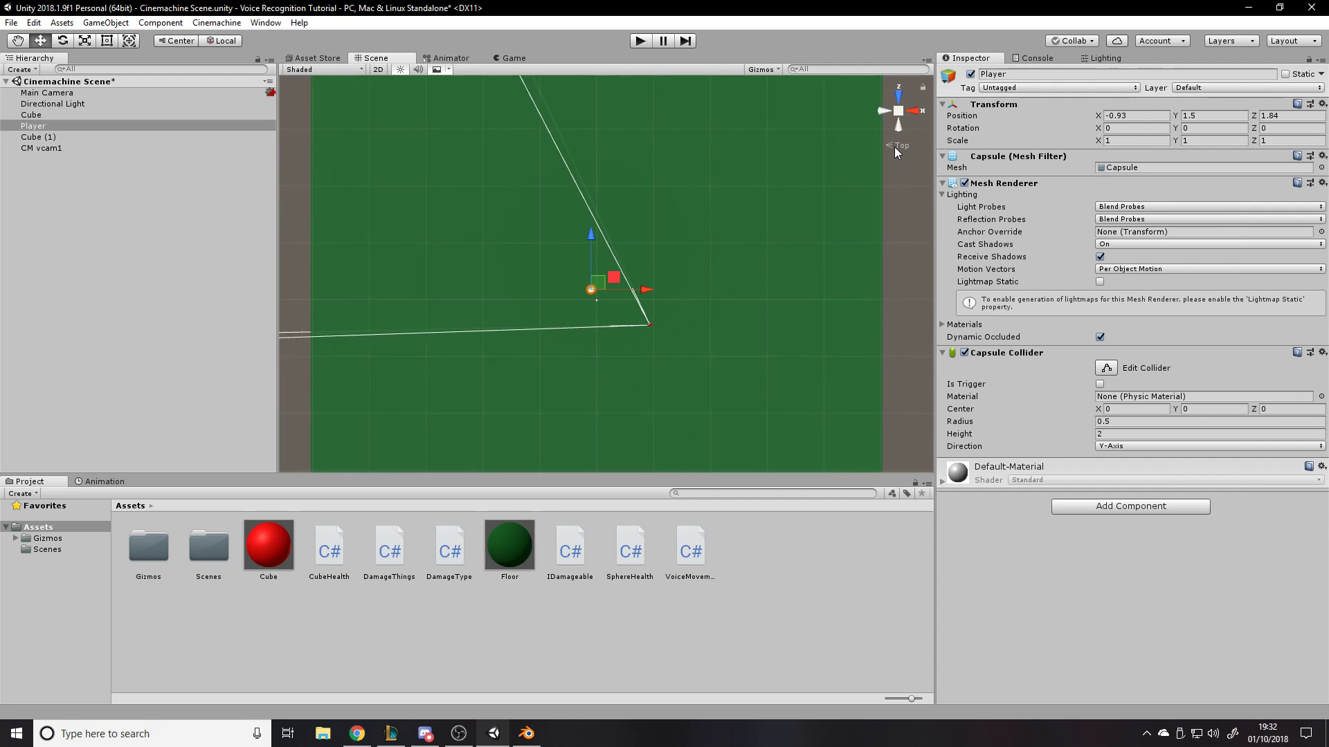
click(898, 129)
right_drag(690, 219, 724, 191)
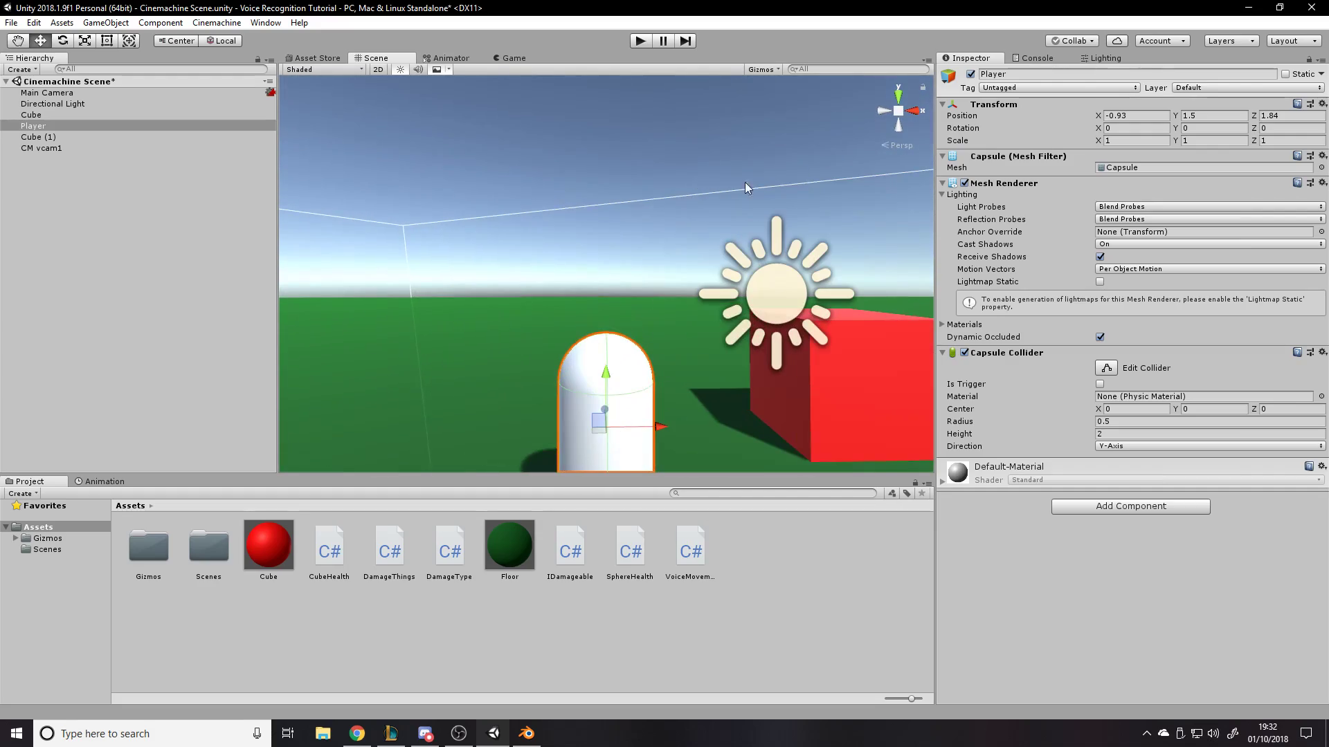
Switch to Blender and add a cube mesh to the empty scene
click(1250, 7)
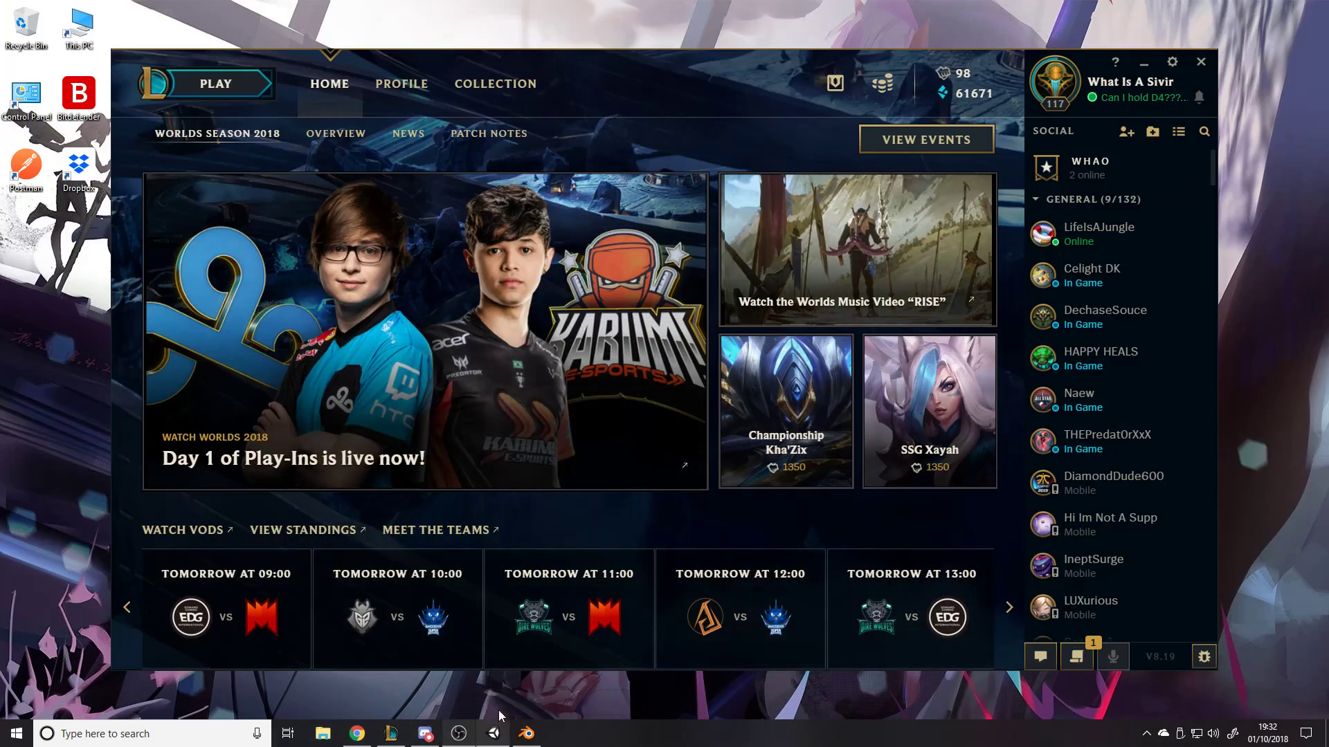
click(493, 733)
click(526, 733)
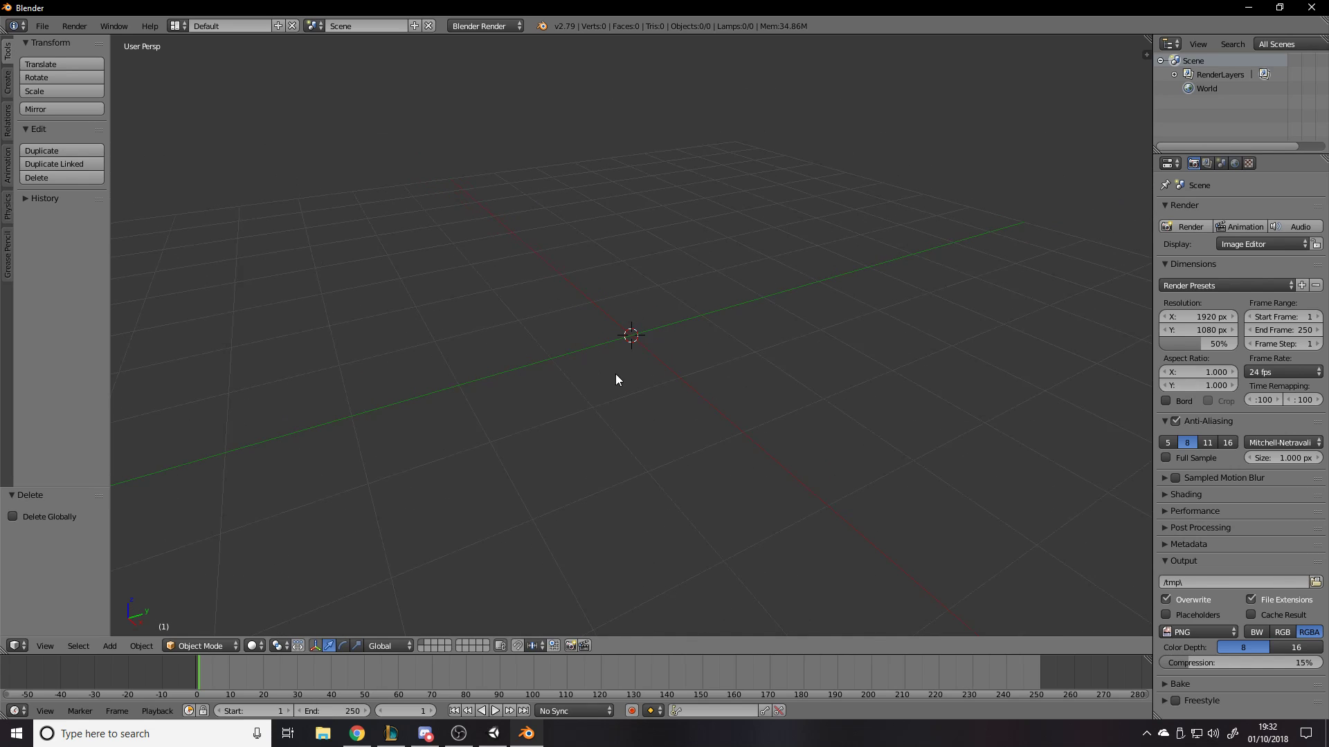
key(shift+a)
key(shift+a)
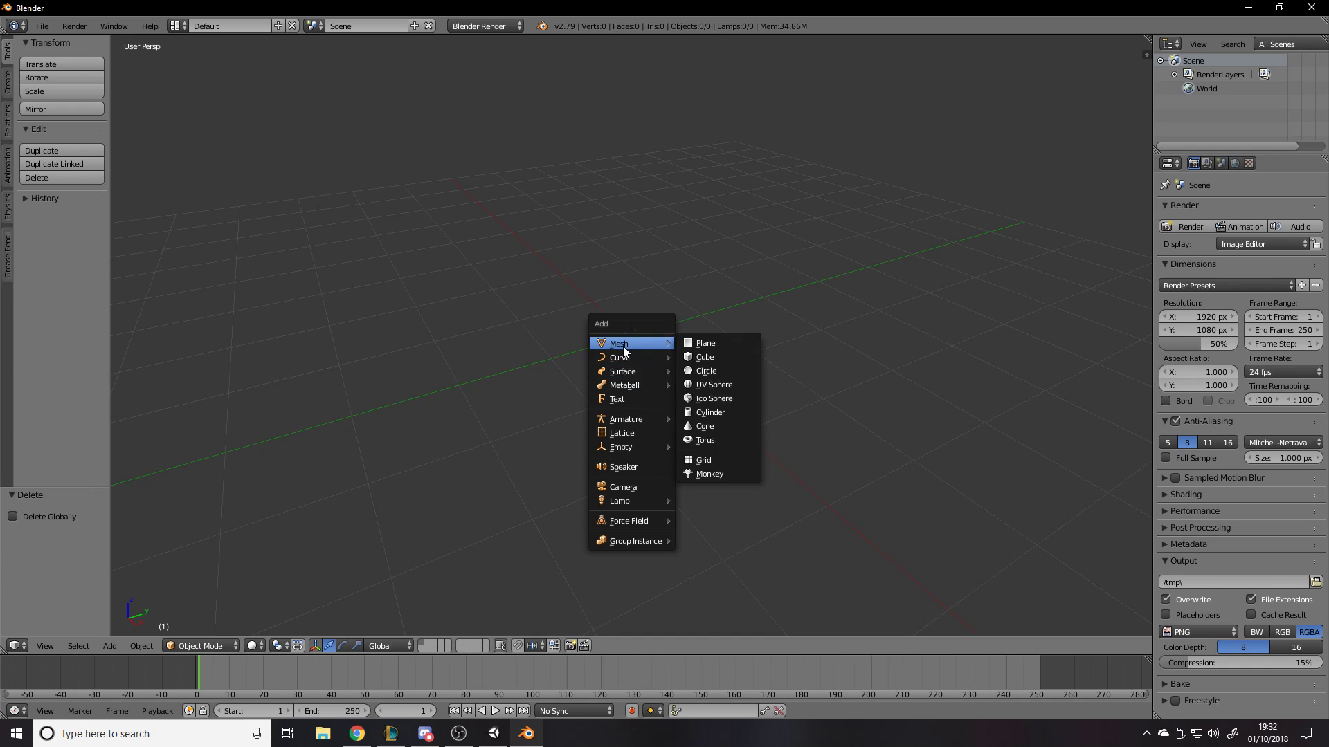
mouse_move(630, 542)
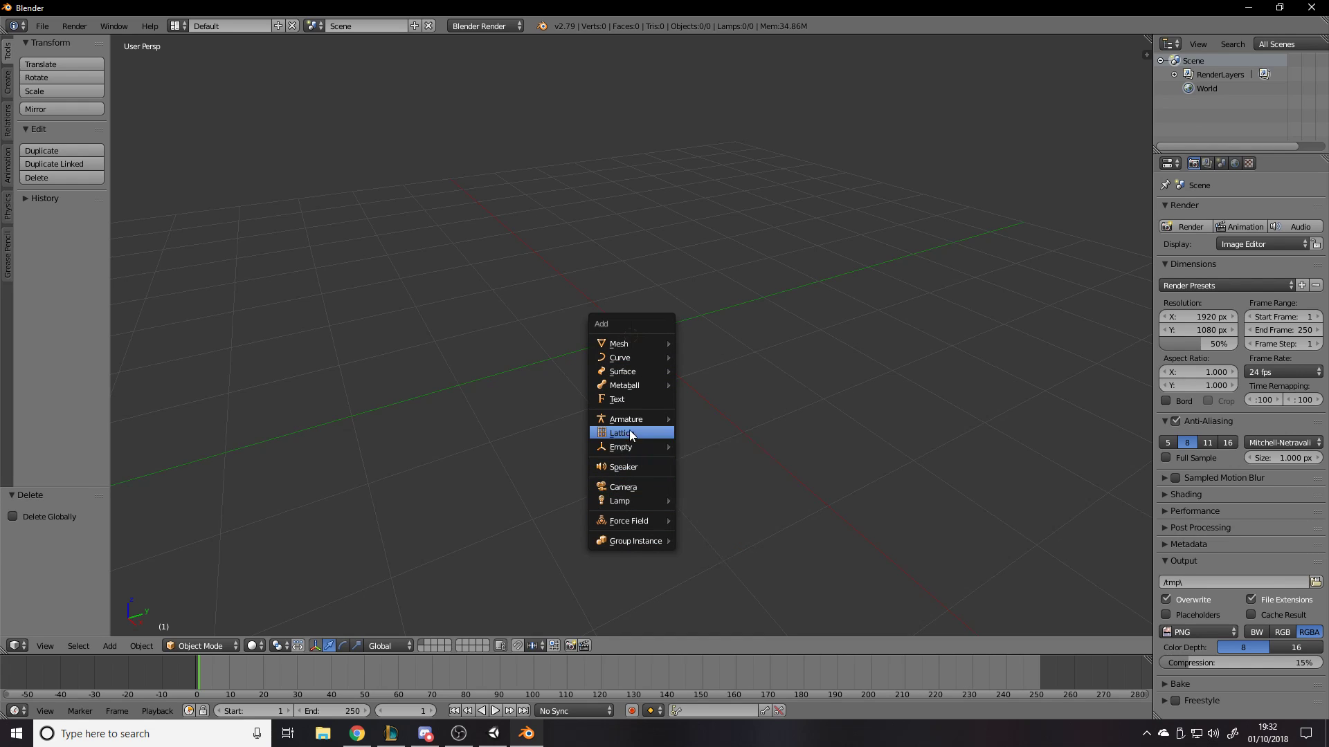
mouse_move(649, 346)
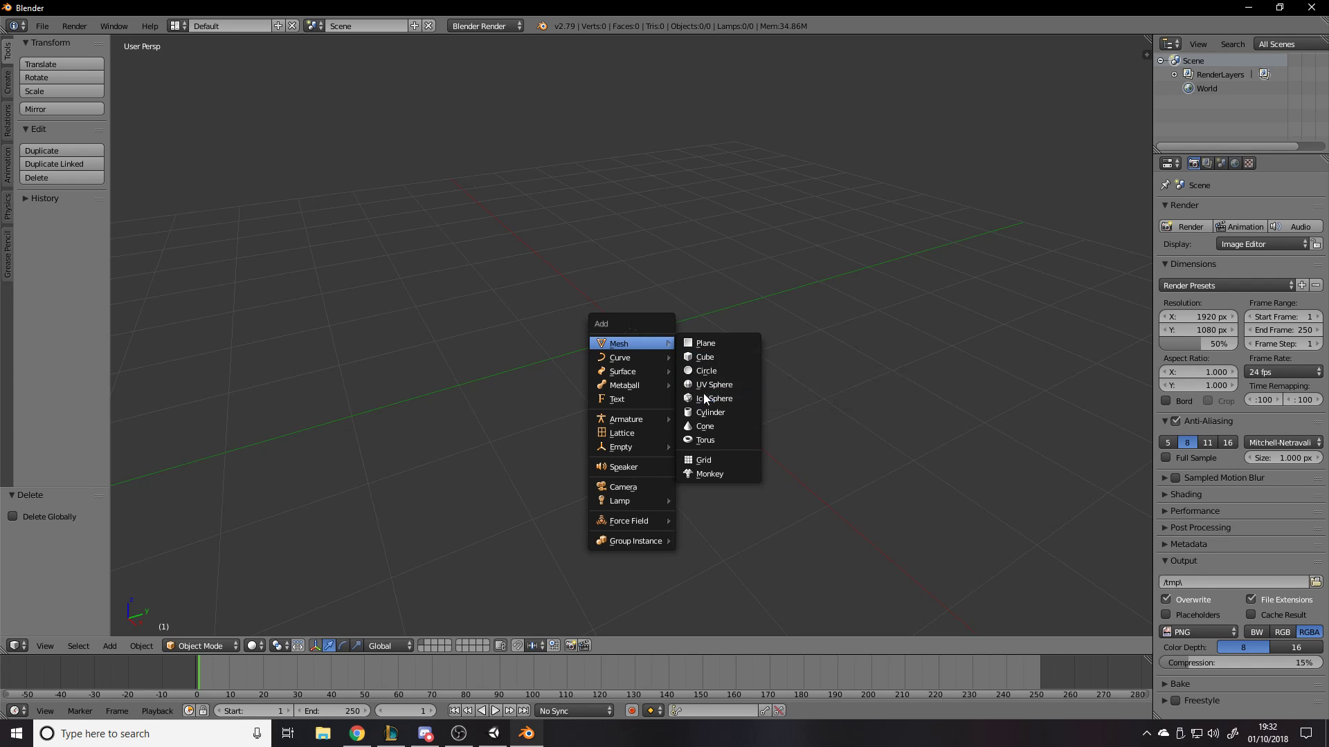
click(738, 359)
middle_drag(878, 375, 768, 346)
Try adjusting the new cube's radius and Y location, then enter a radius of 1 and a Y location of 0
drag(36, 530, 90, 570)
click(57, 528)
text(1)
key(Return)
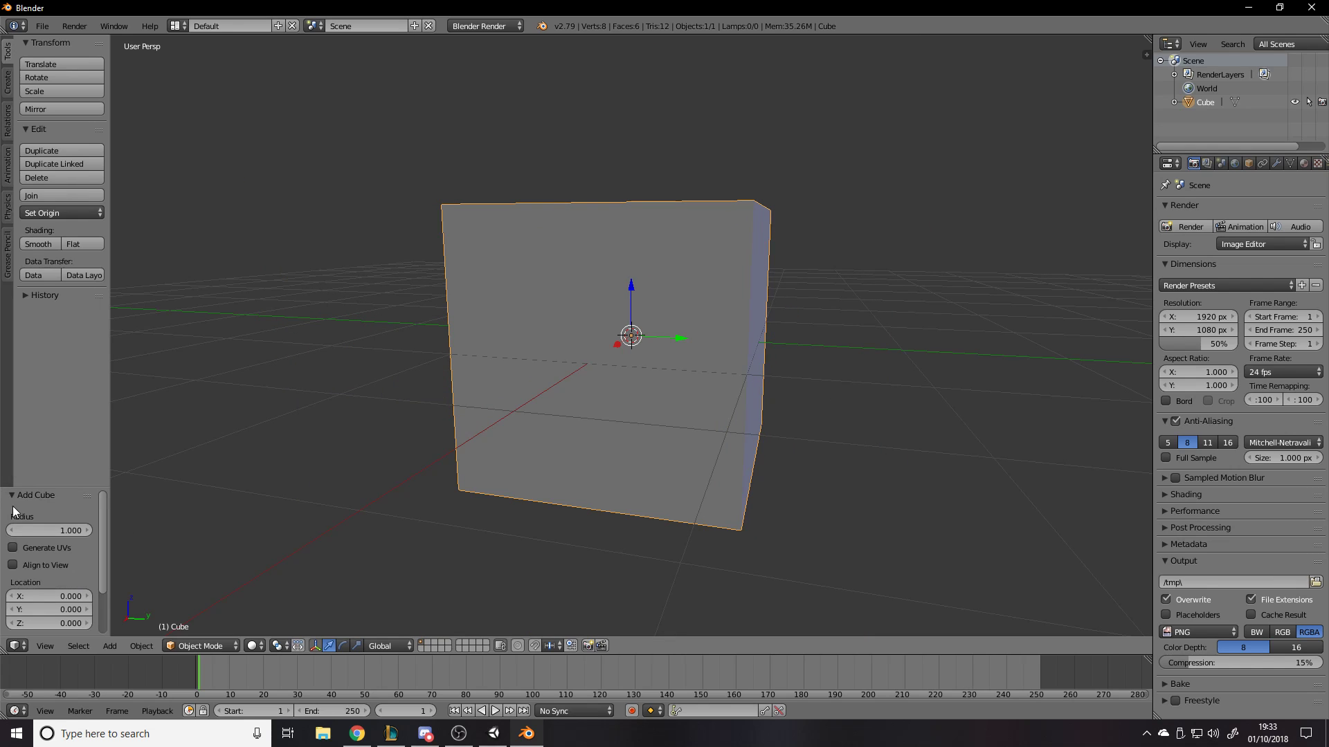
scroll(72, 551, down, 2)
mouse_move(42, 554)
mouse_down()
mouse_move(113, 542)
mouse_move(40, 552)
mouse_up()
click(39, 553)
text(0)
key(Return)
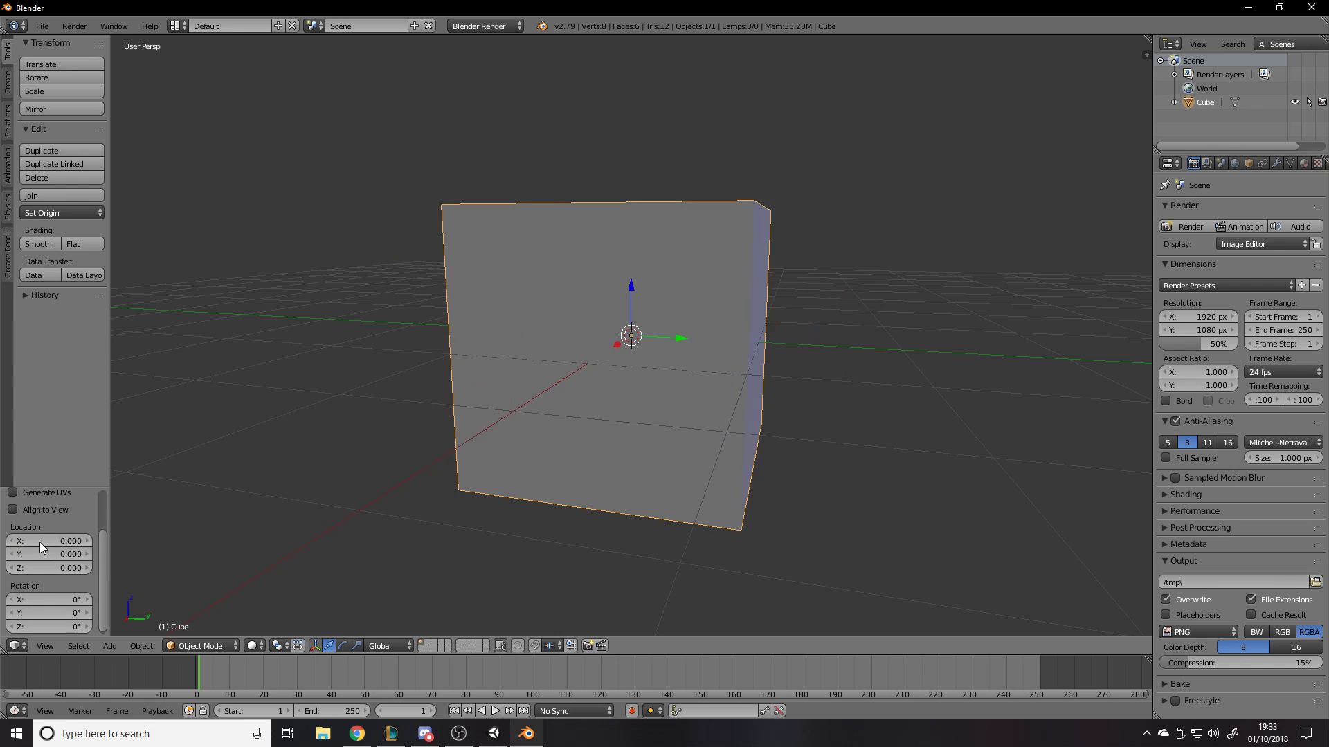
Toggle the cube repeatedly between Object Mode and Edit Mode, finishing in Edit Mode
key(Tab)
mouse_move(583, 268)
middle_down()
mouse_move(527, 293)
mouse_move(602, 258)
middle_up()
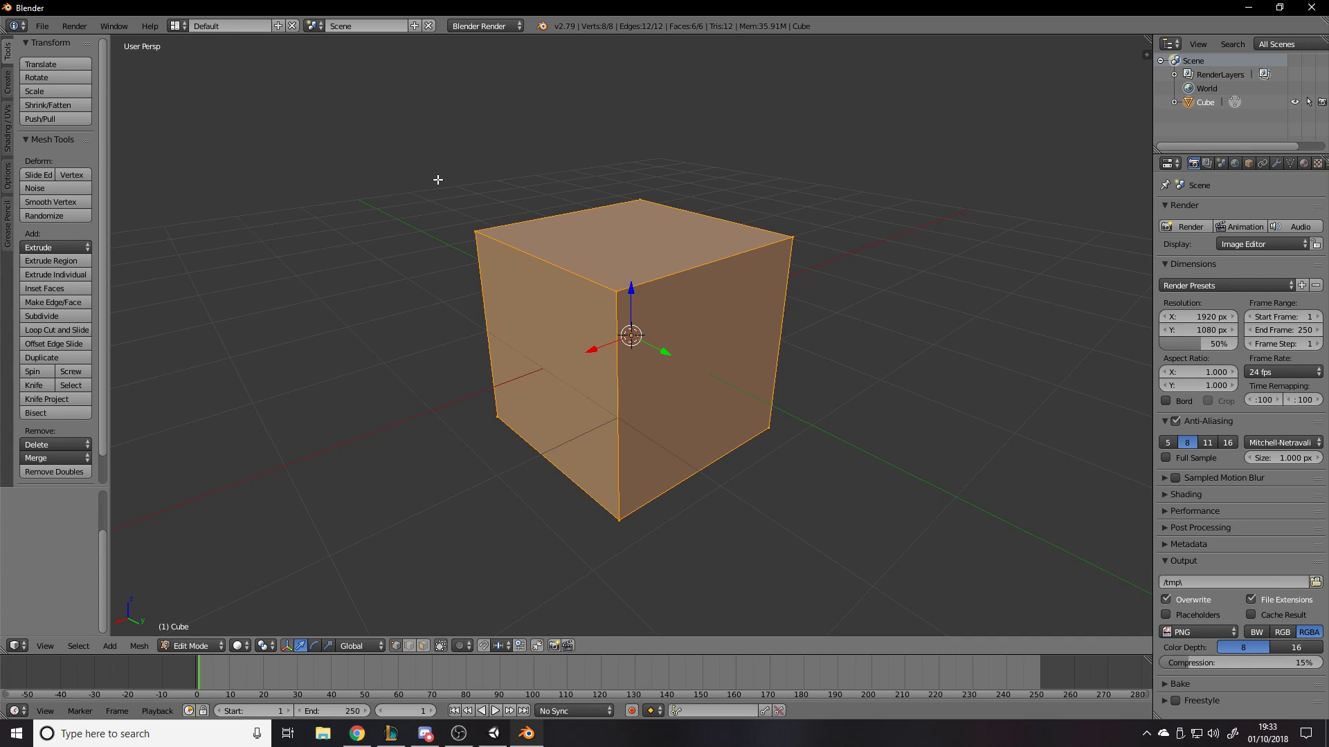
key(Tab)
key(Tab)
key(Tab)
key(Tab)
key(Tab)
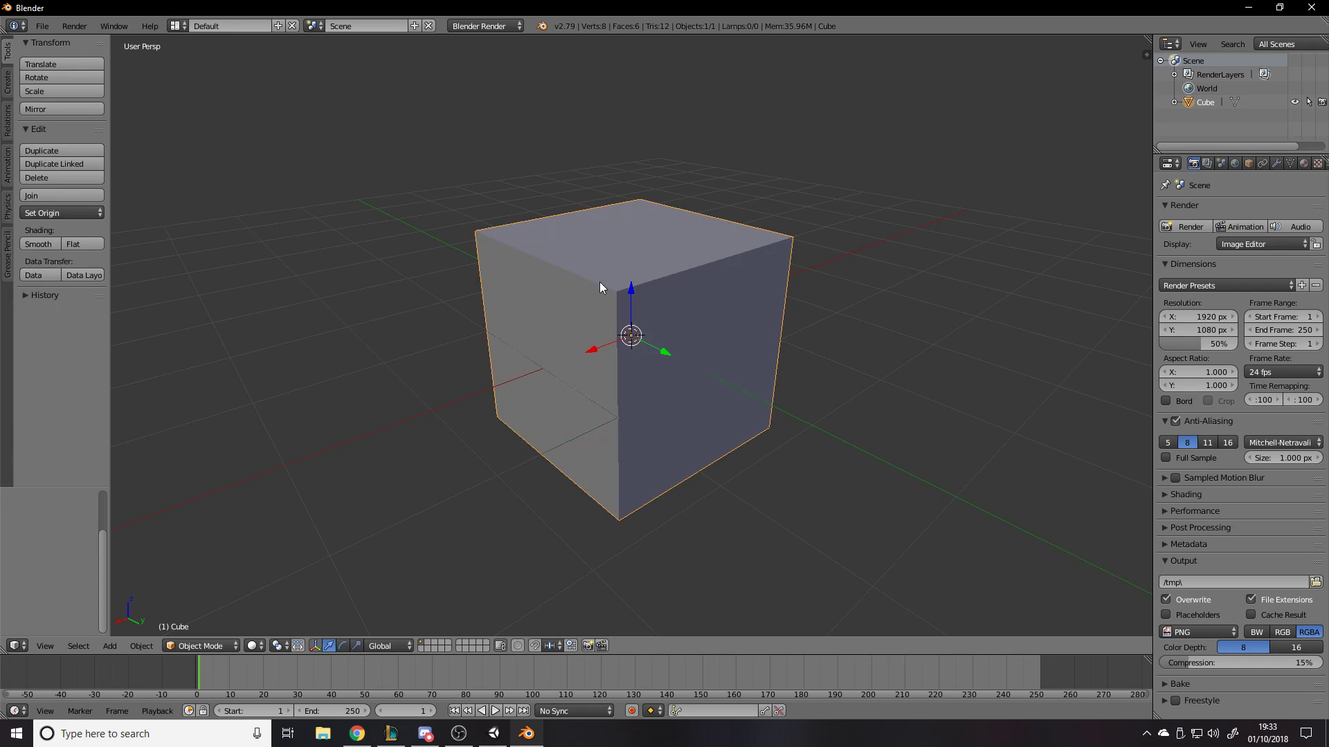
scroll(706, 256, down, 2)
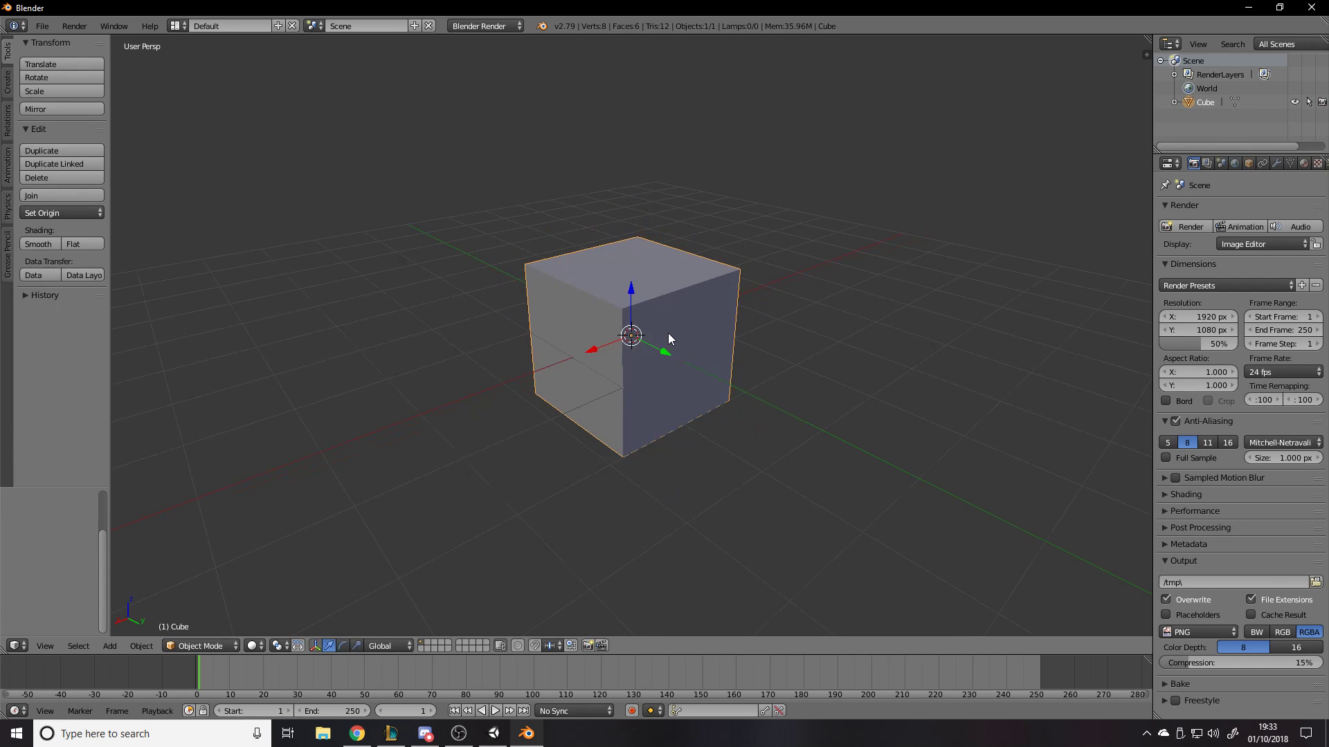
key(Tab)
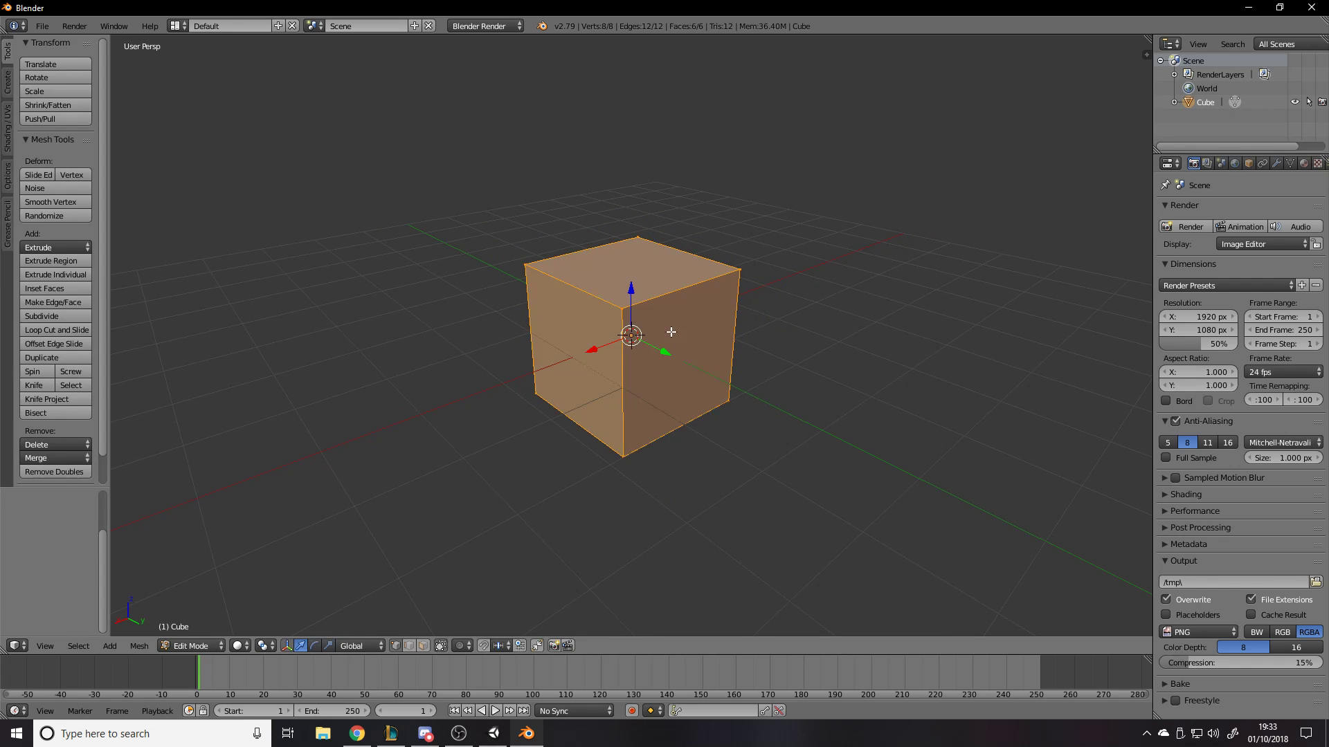
Toggle between selecting and deselecting all of the cube's geometry, finishing with everything selected
scroll(695, 327, up, 4)
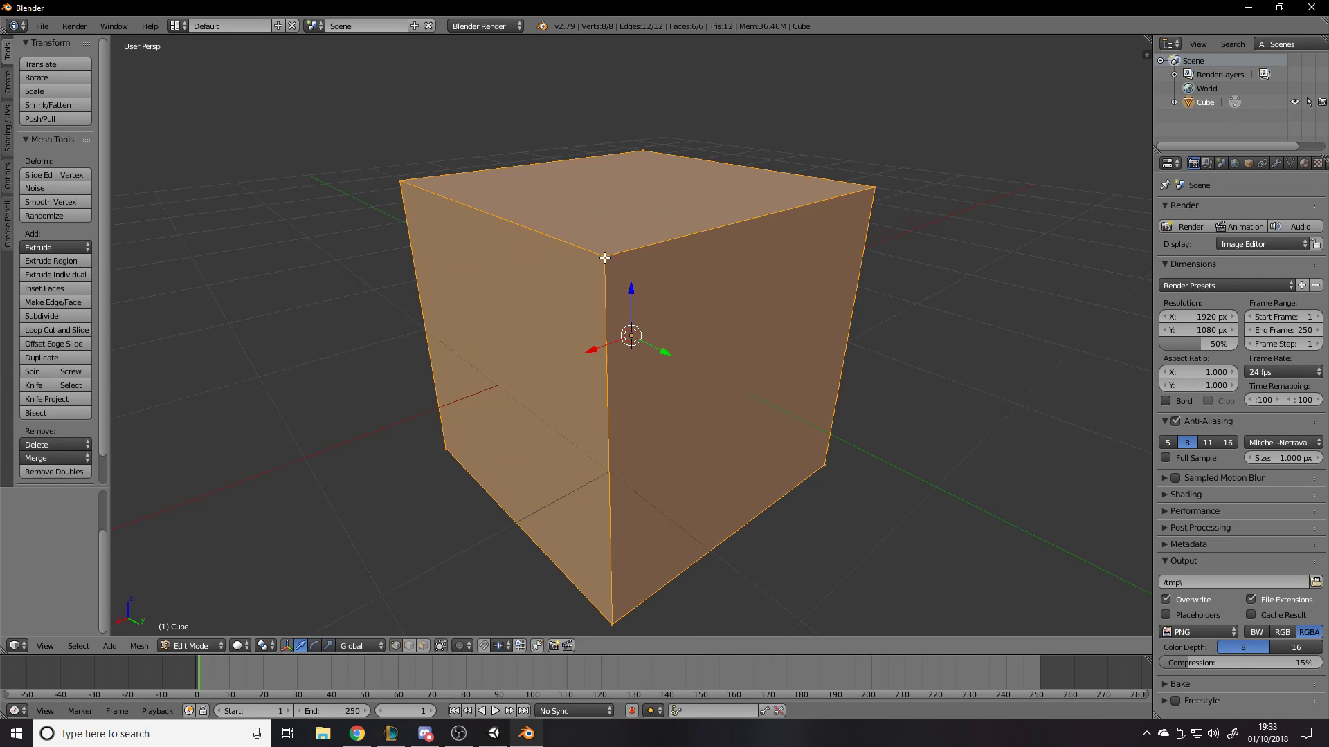
middle_drag(695, 323, 730, 307)
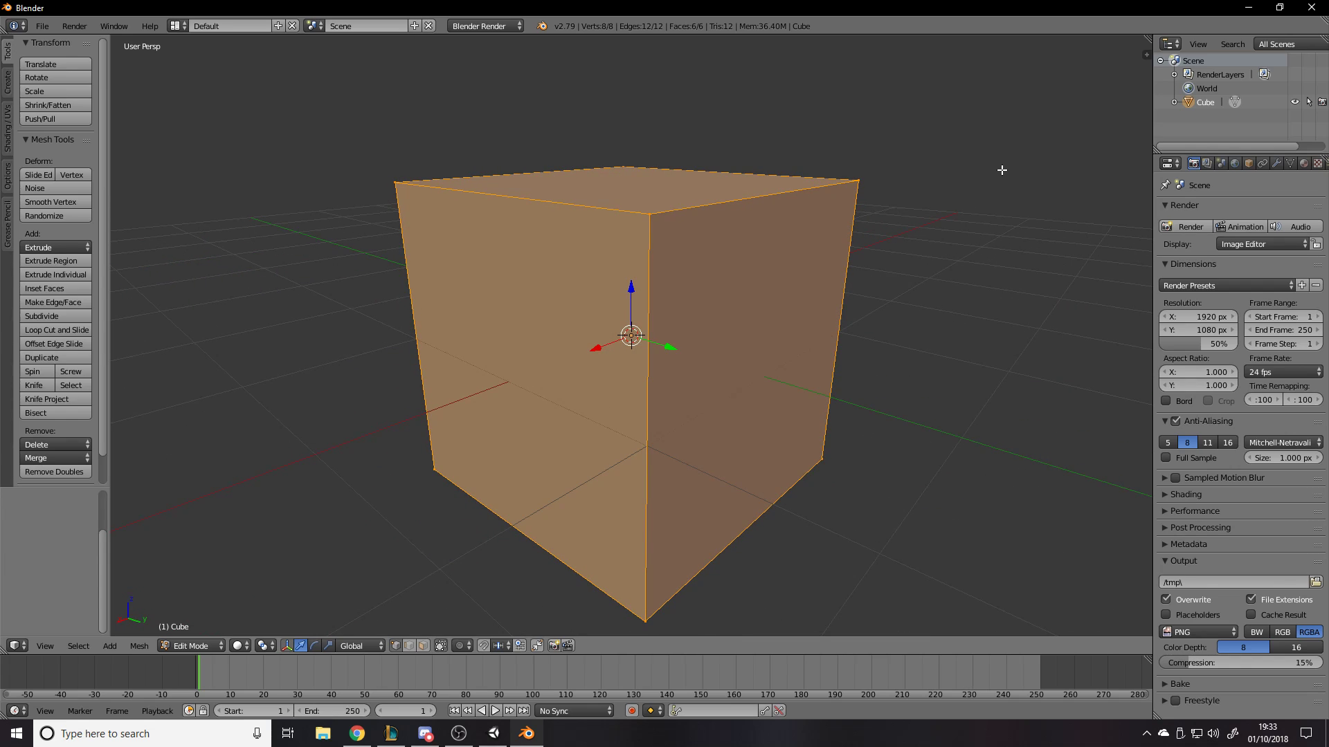
scroll(1001, 170, up, 2)
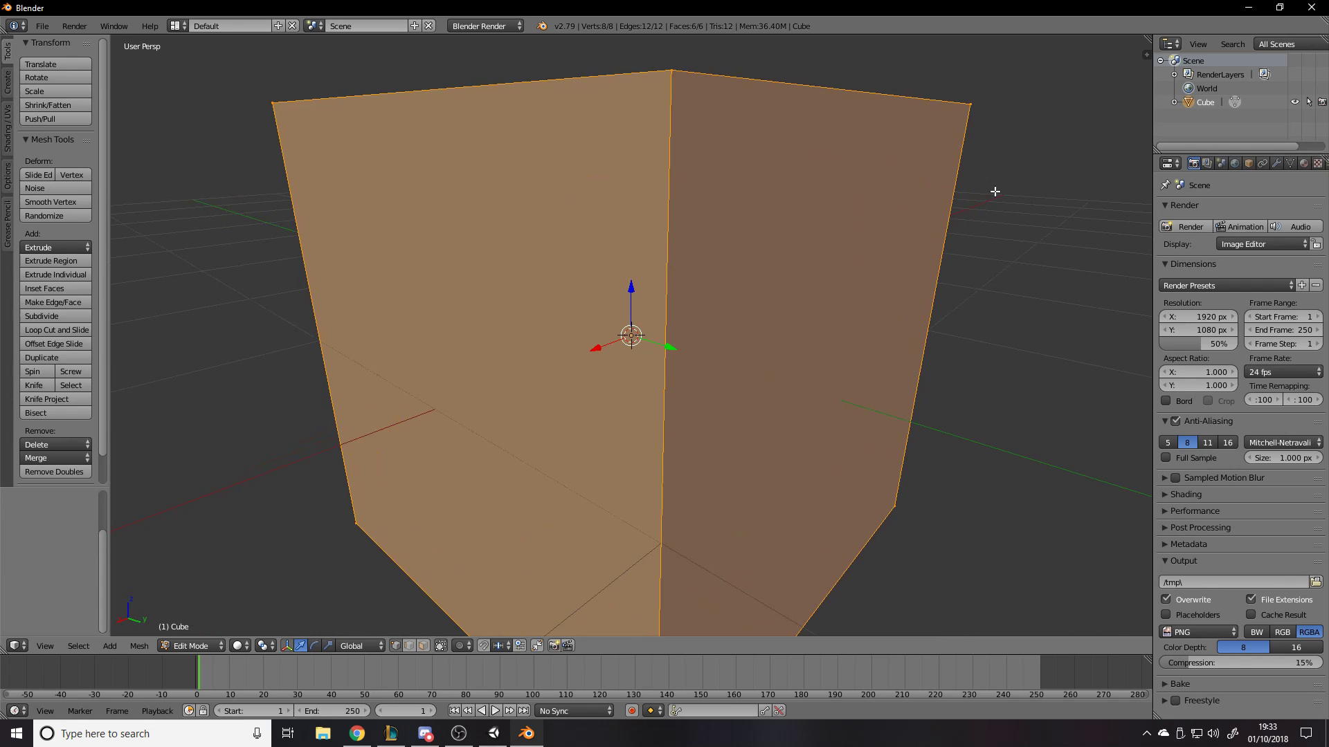
key(a)
key(a)
scroll(789, 189, up, 2)
scroll(788, 190, down, 5)
key(a)
key(a)
key(a)
key(a)
key(a)
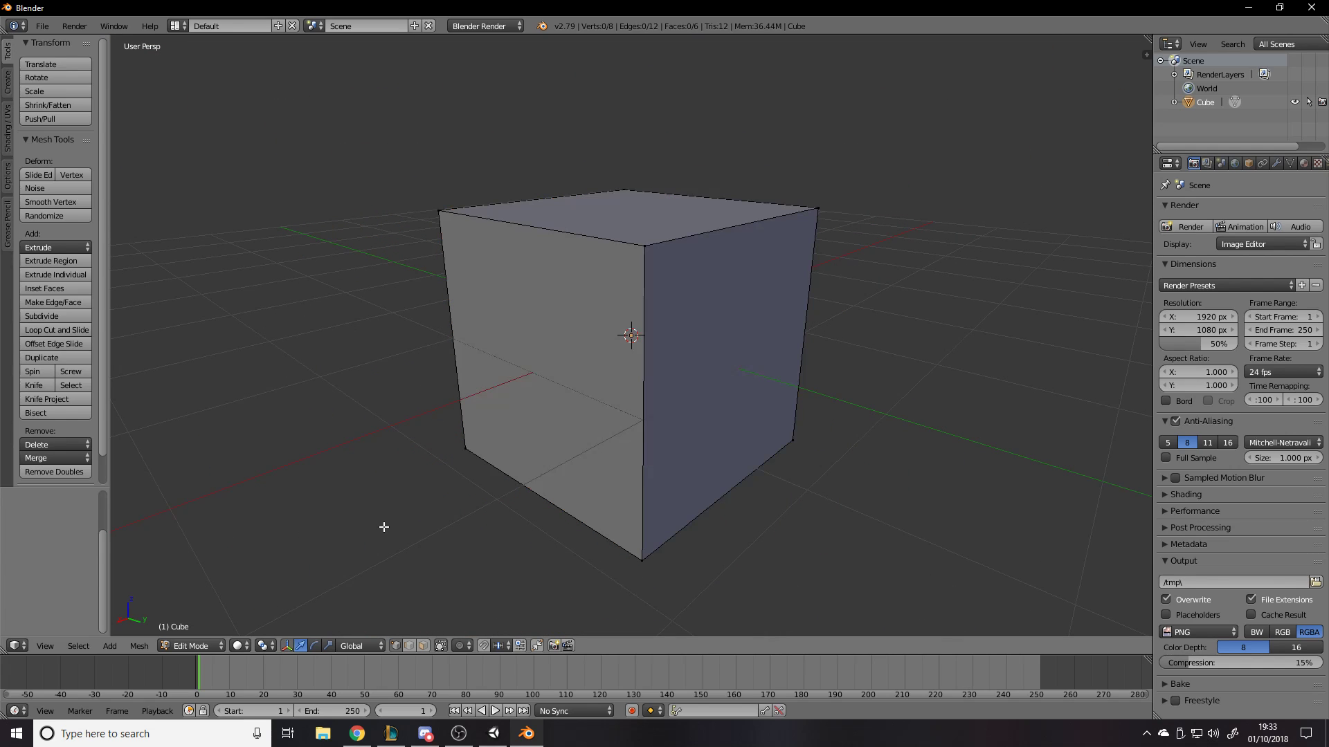
key(a)
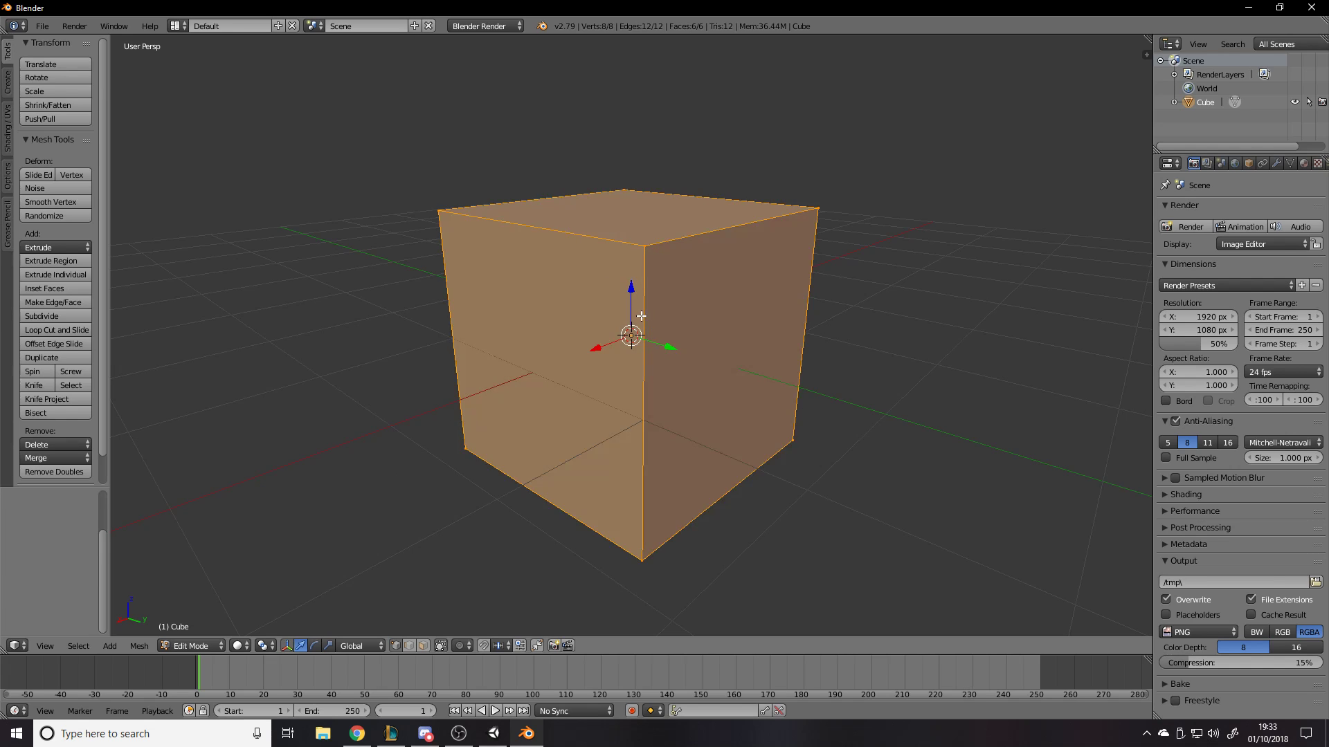
Try moving the selected cube geometry along the Y axis, undo the move and clear the selection
drag(668, 345, 816, 339)
key(ctrl+z)
right_click(638, 253)
middle_drag(514, 356, 593, 294)
key(a)
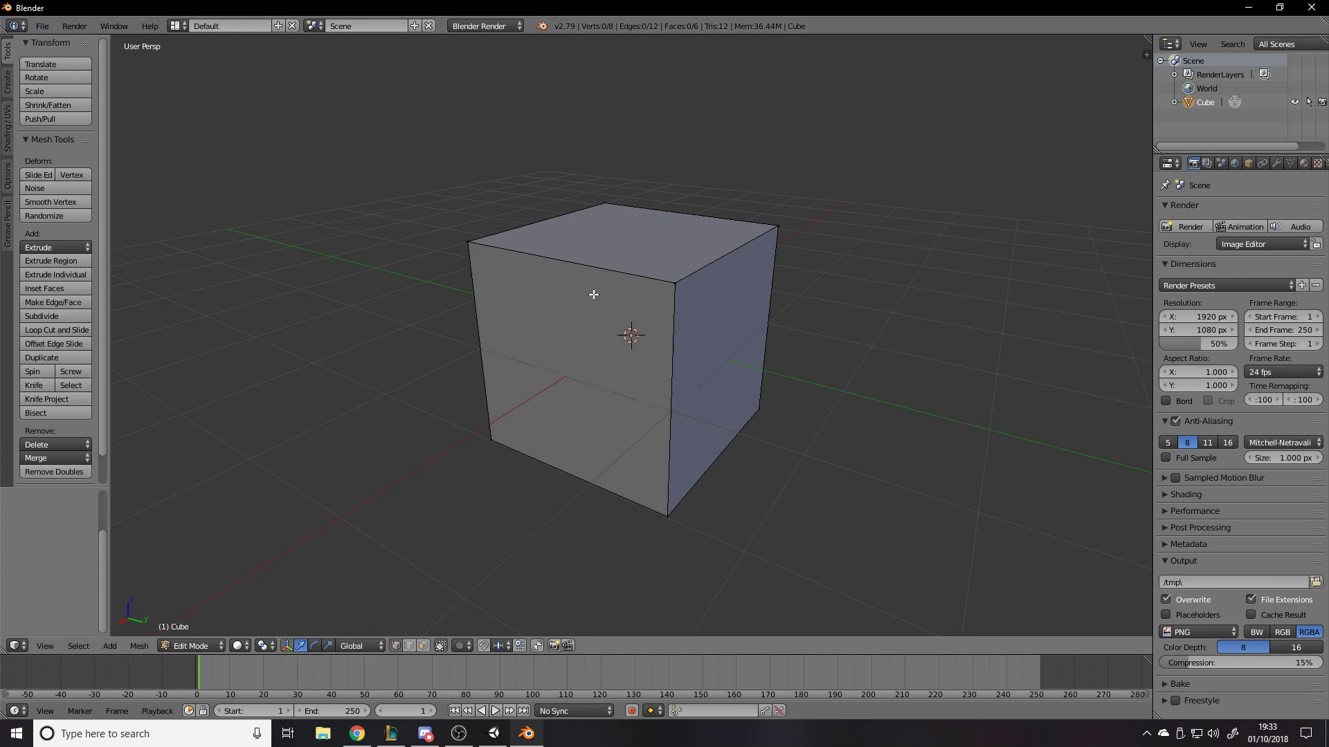
Start saving the Blender file and browse to the E:\Unity Games\Voice Recognition Tutorial\Assets folder
key(ctrl+s)
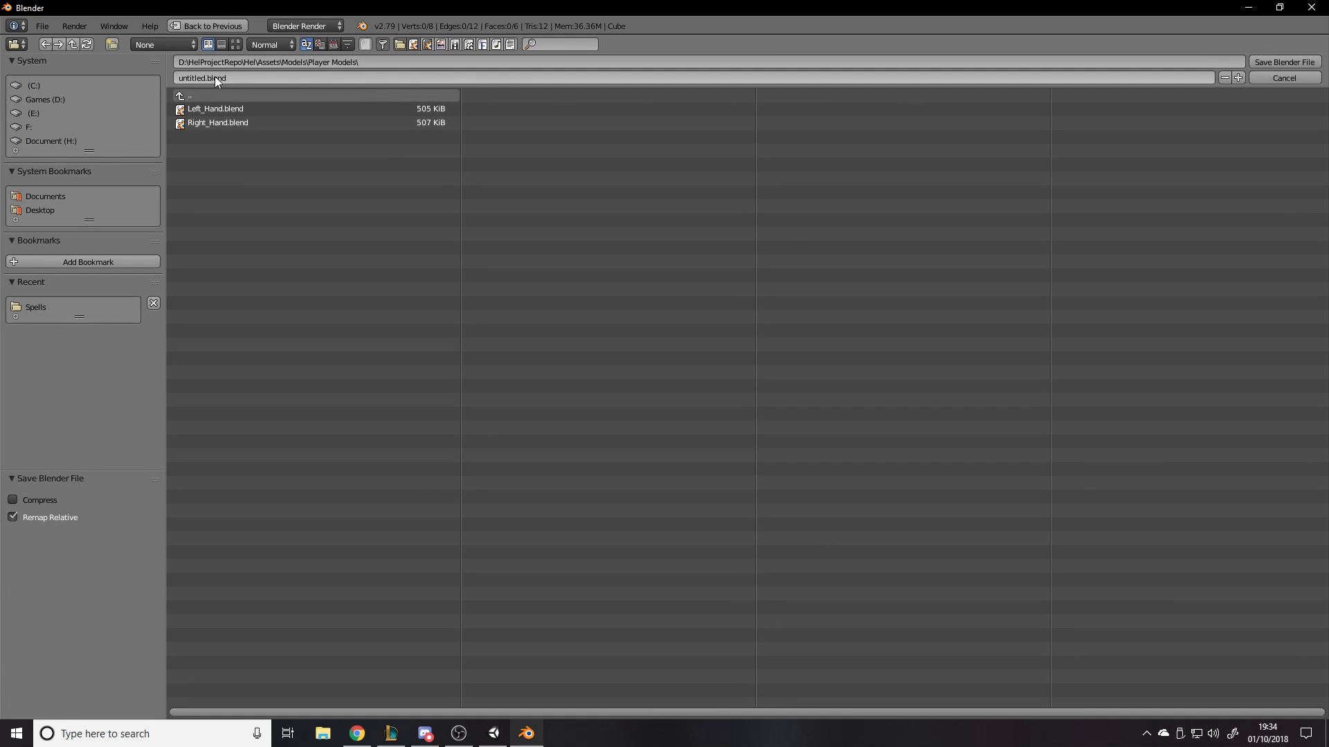
click(23, 113)
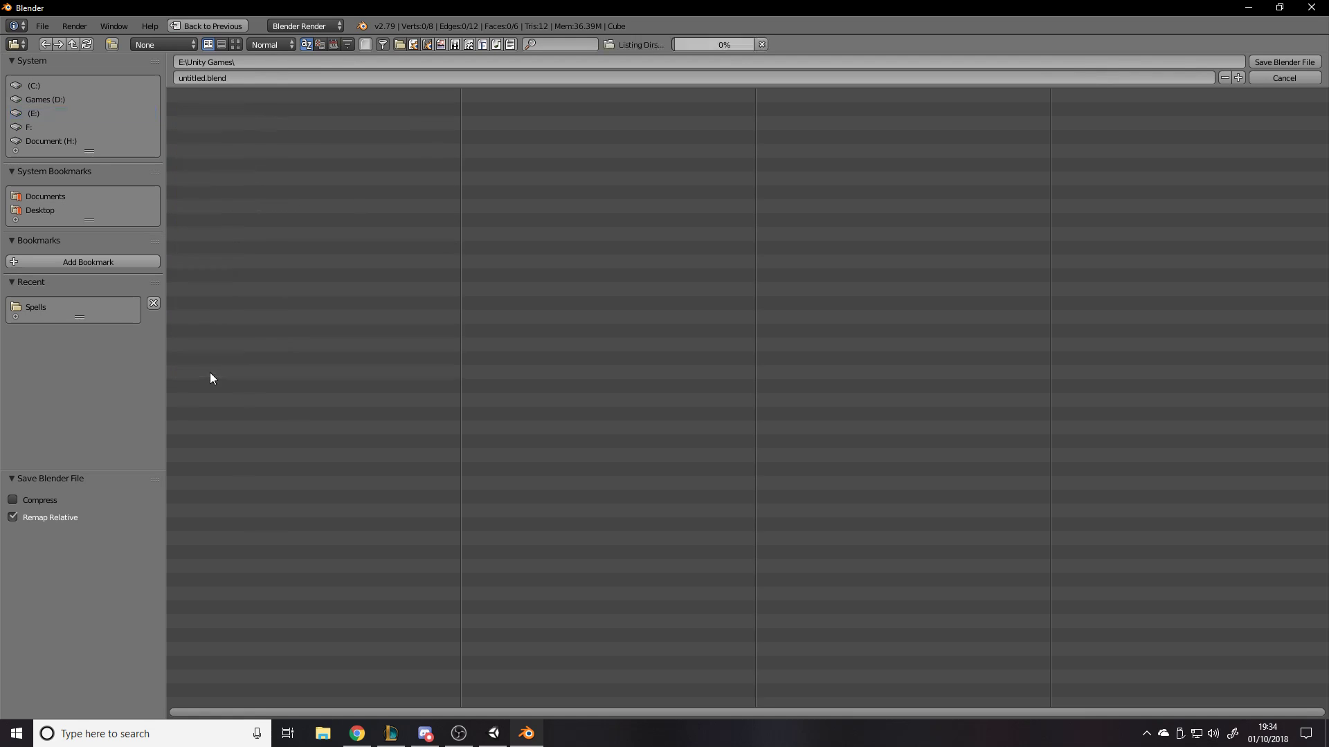
click(210, 372)
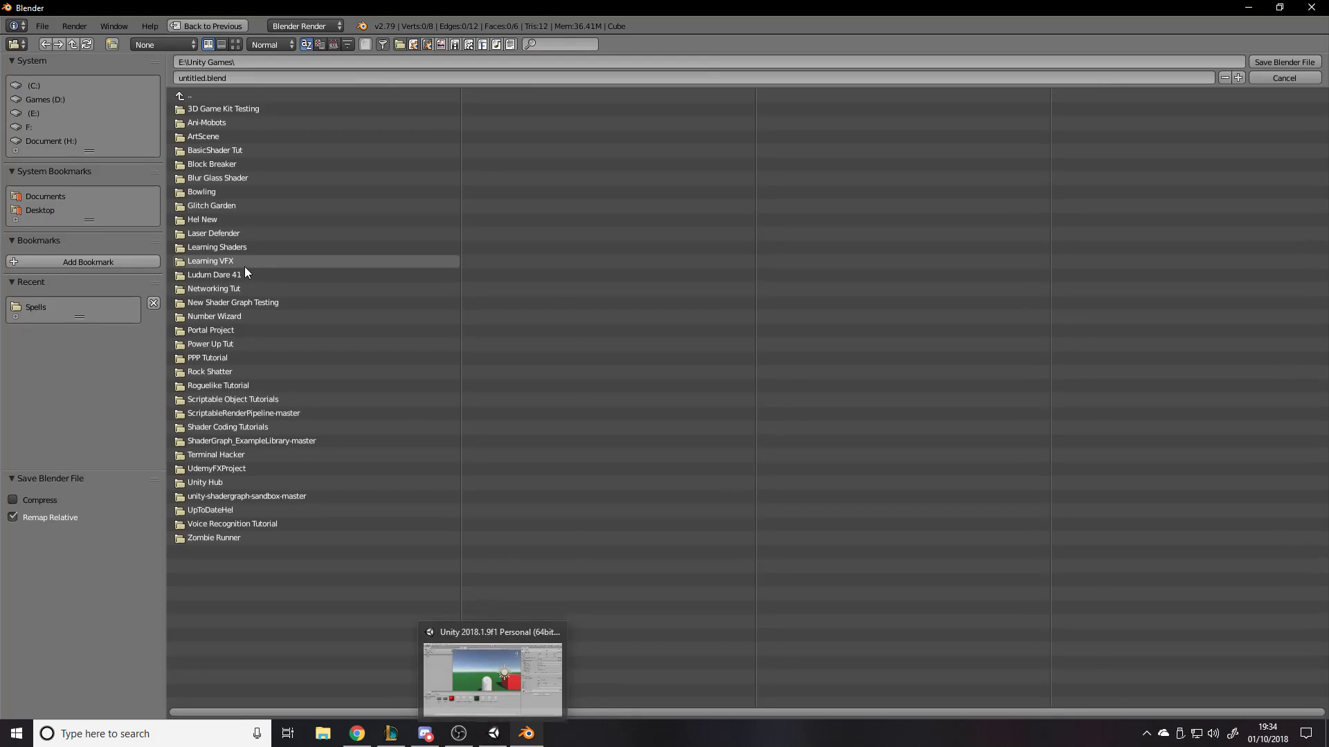
mouse_move(492, 732)
mouse_move(490, 693)
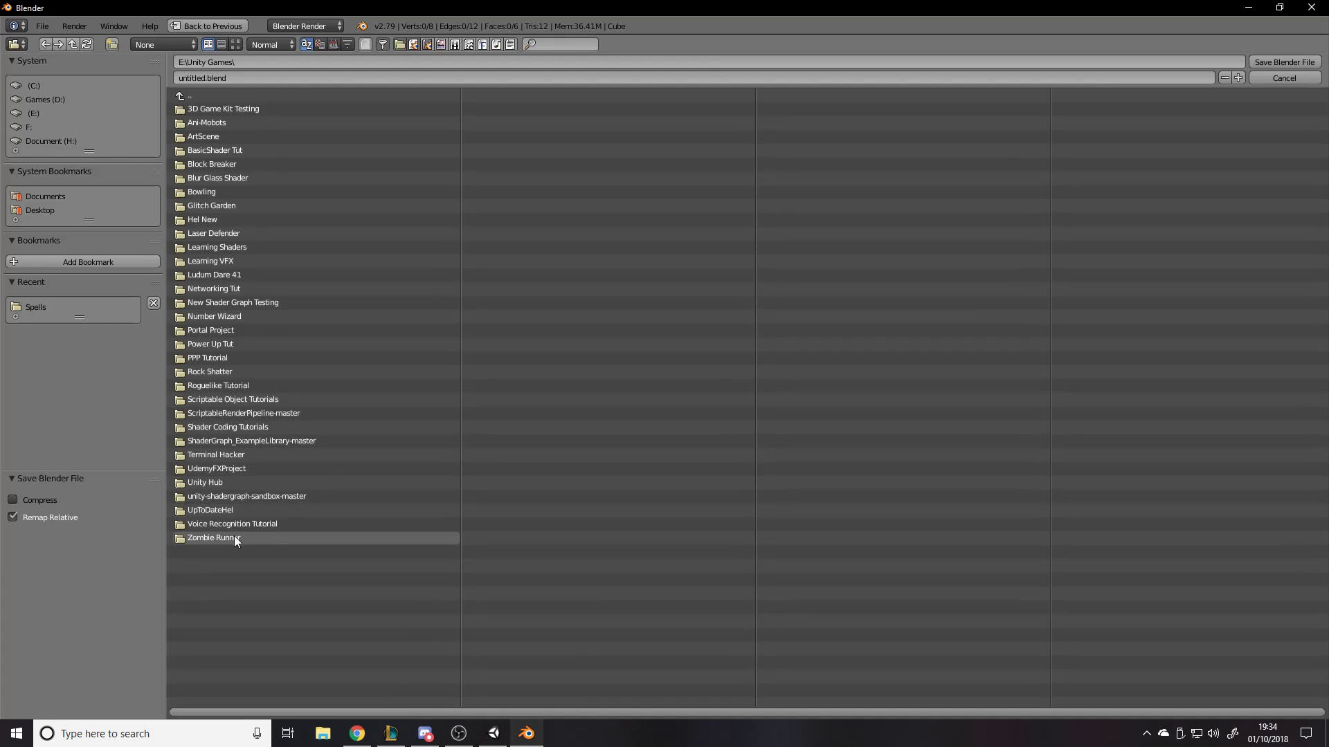
click(234, 534)
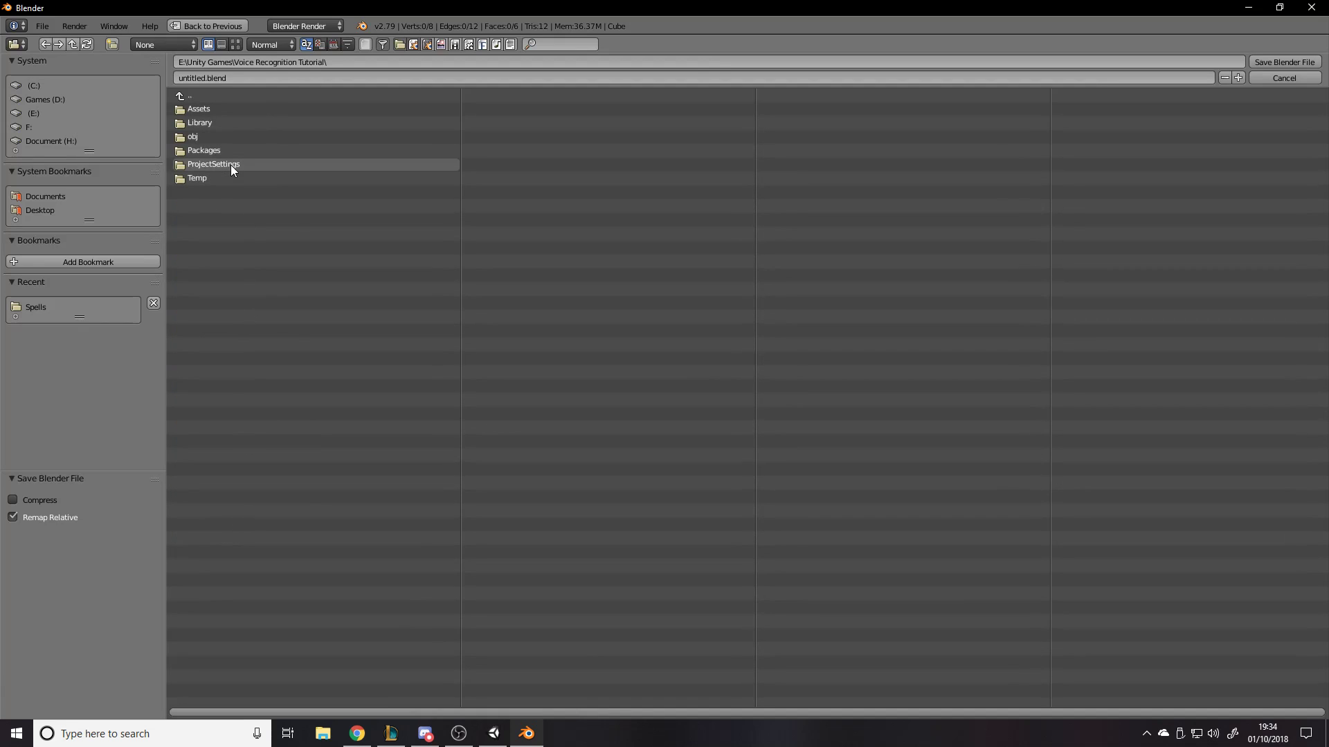
click(214, 111)
click(221, 122)
click(211, 97)
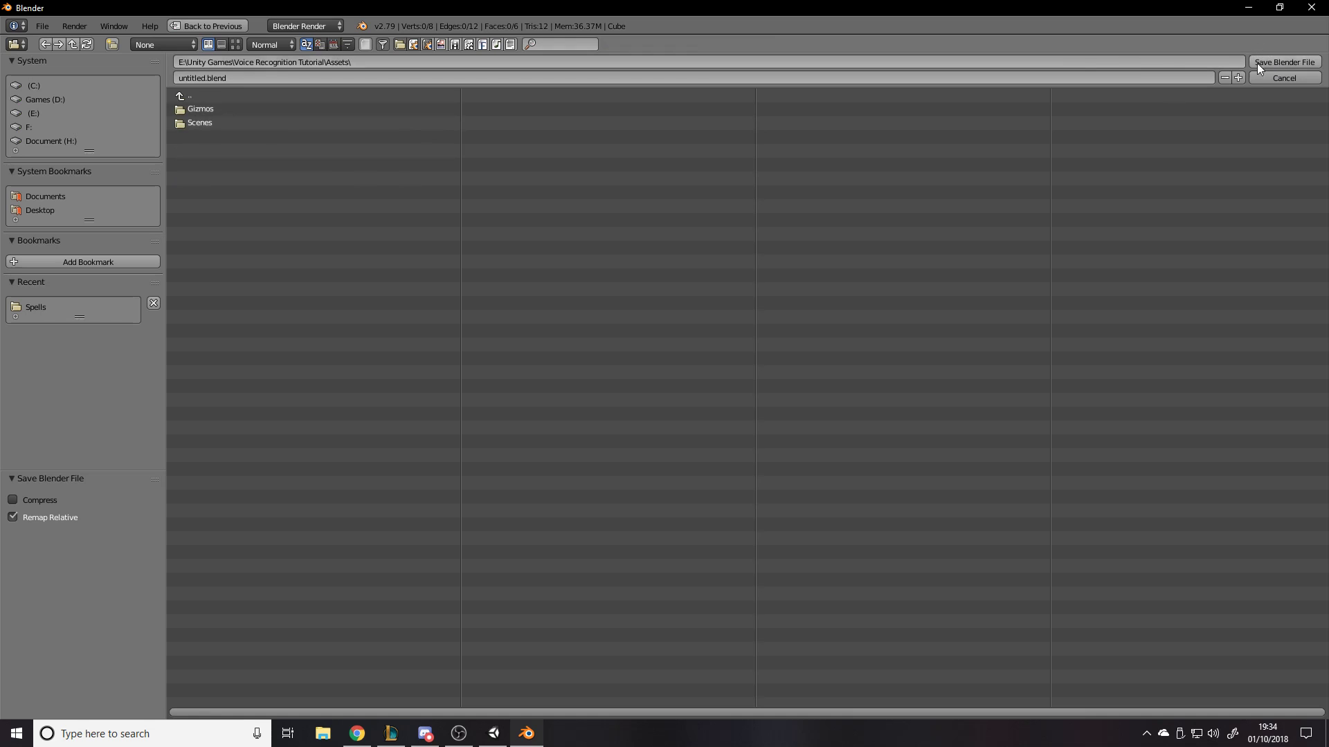
Name the file modelTesting and save it in the Assets folder
click(312, 78)
text(modelTesting)
key(Return)
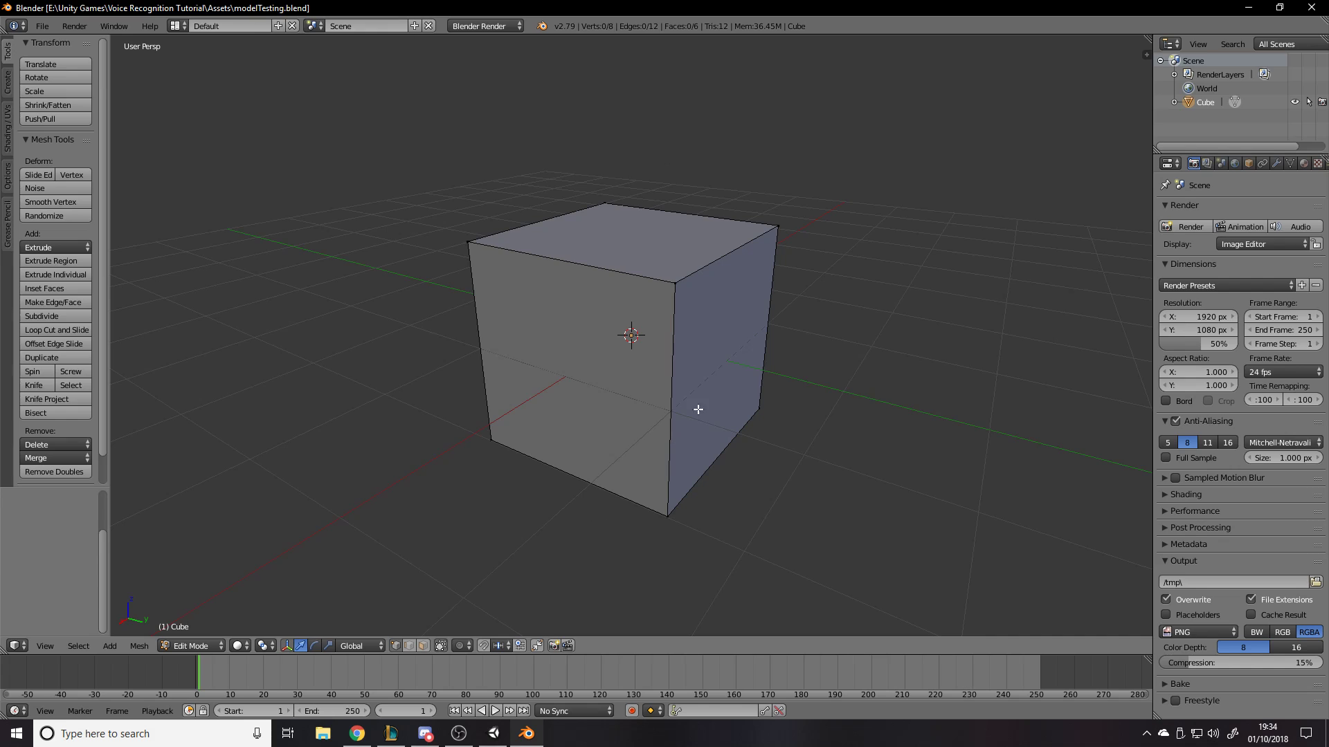
Switch to Unity and examine the modelTesting asset's sub-assets and its Model and Rig import settings
key(alt+Tab)
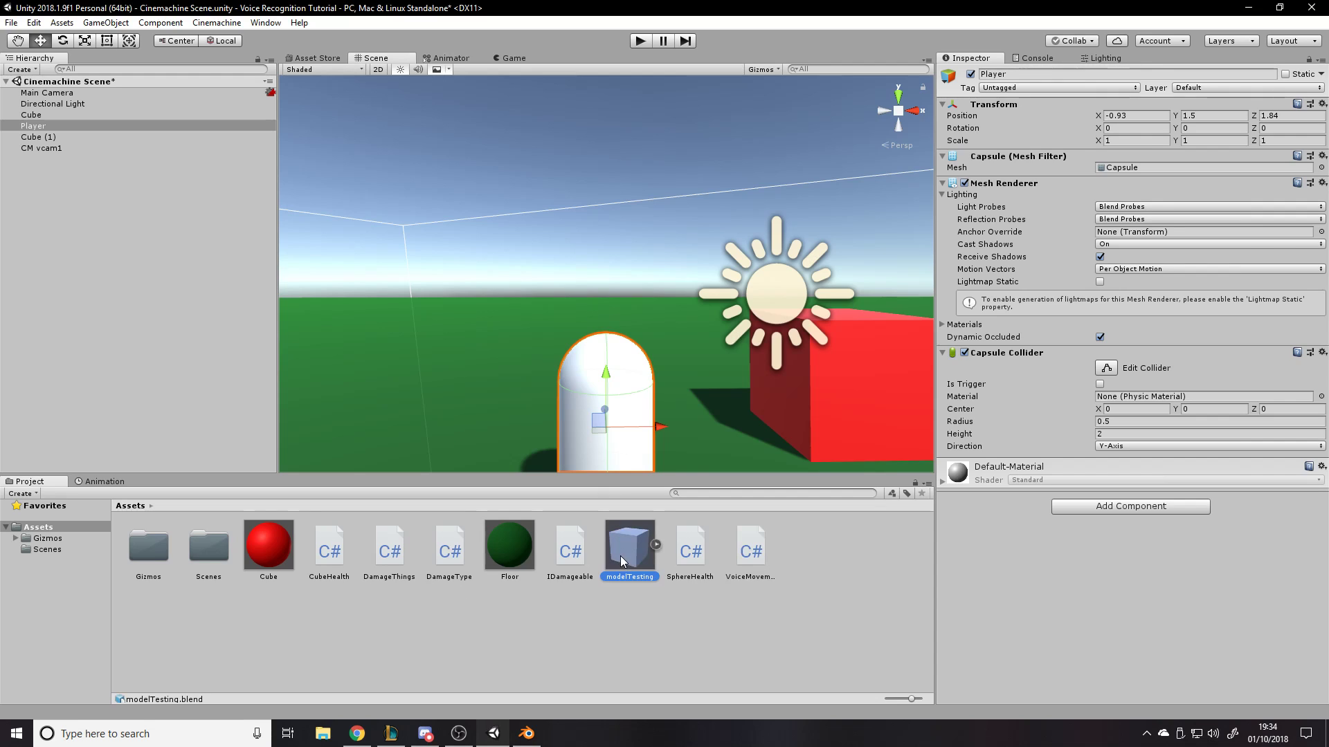
click(620, 555)
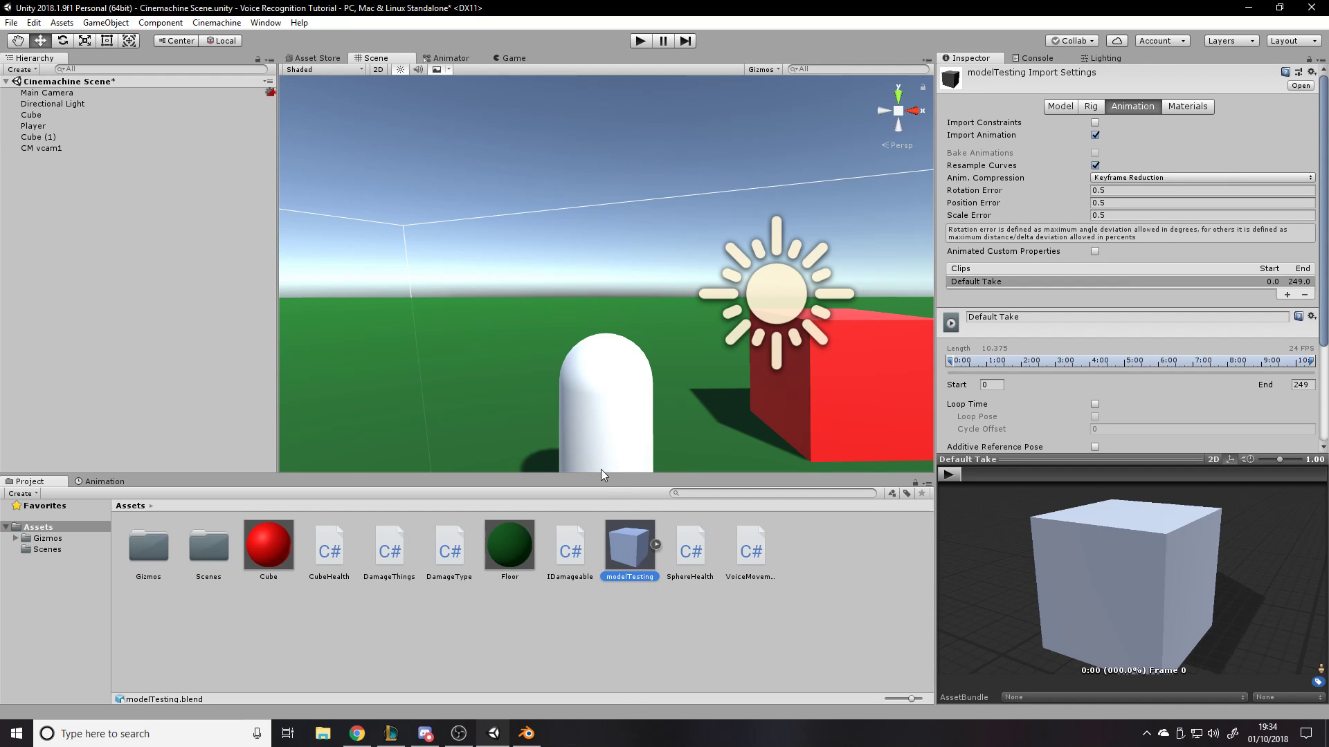
click(1058, 106)
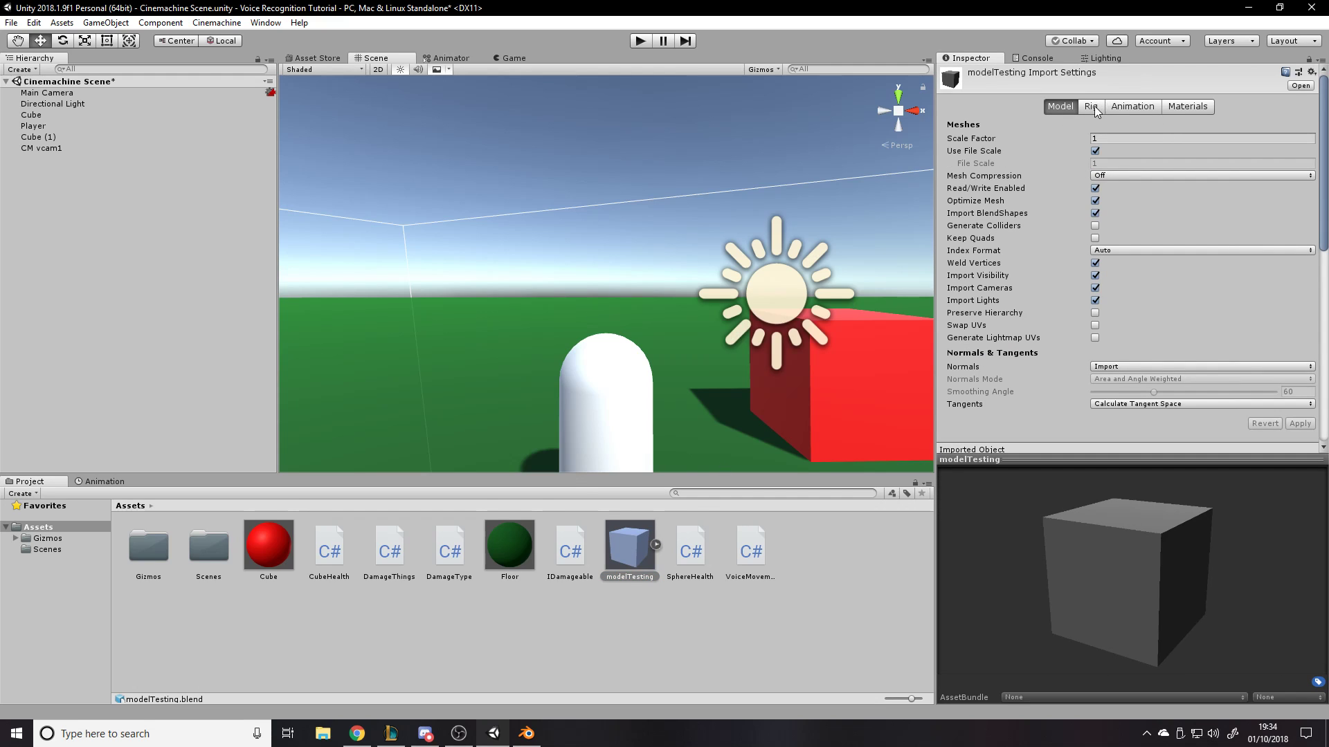
click(655, 544)
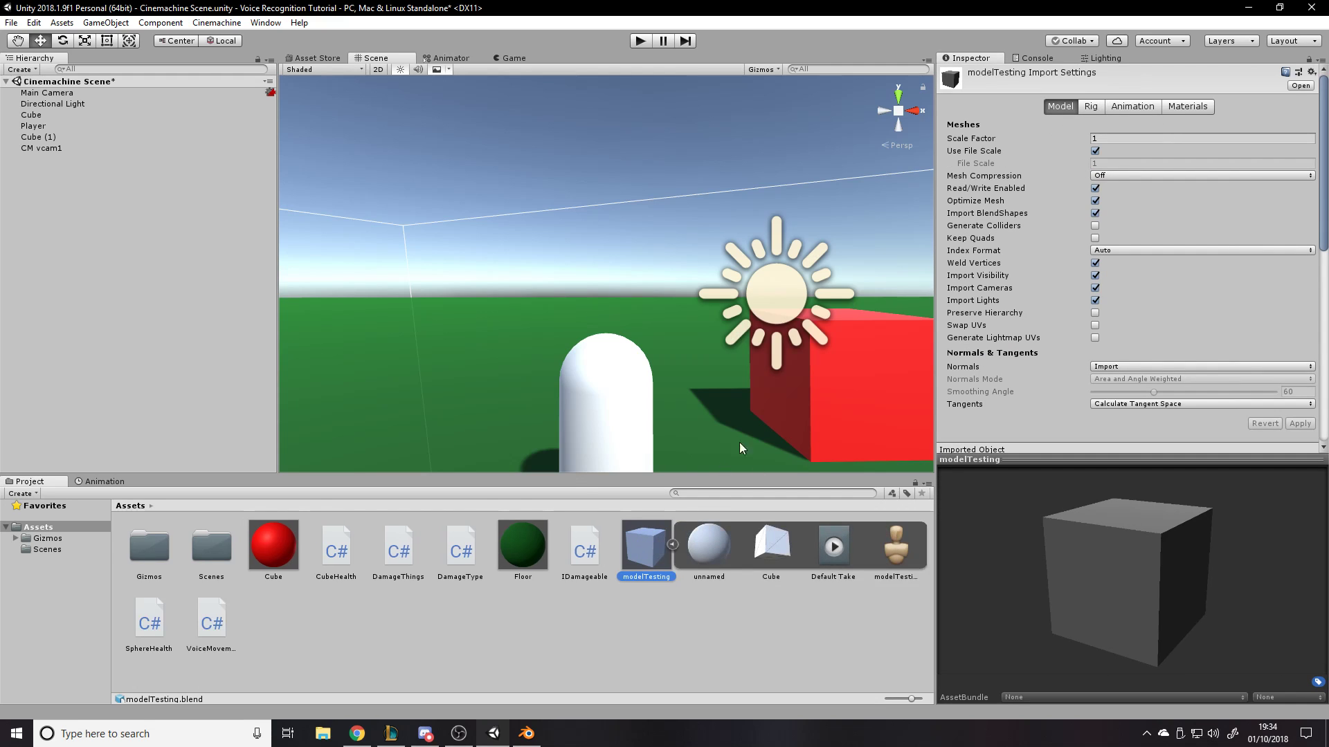
click(672, 544)
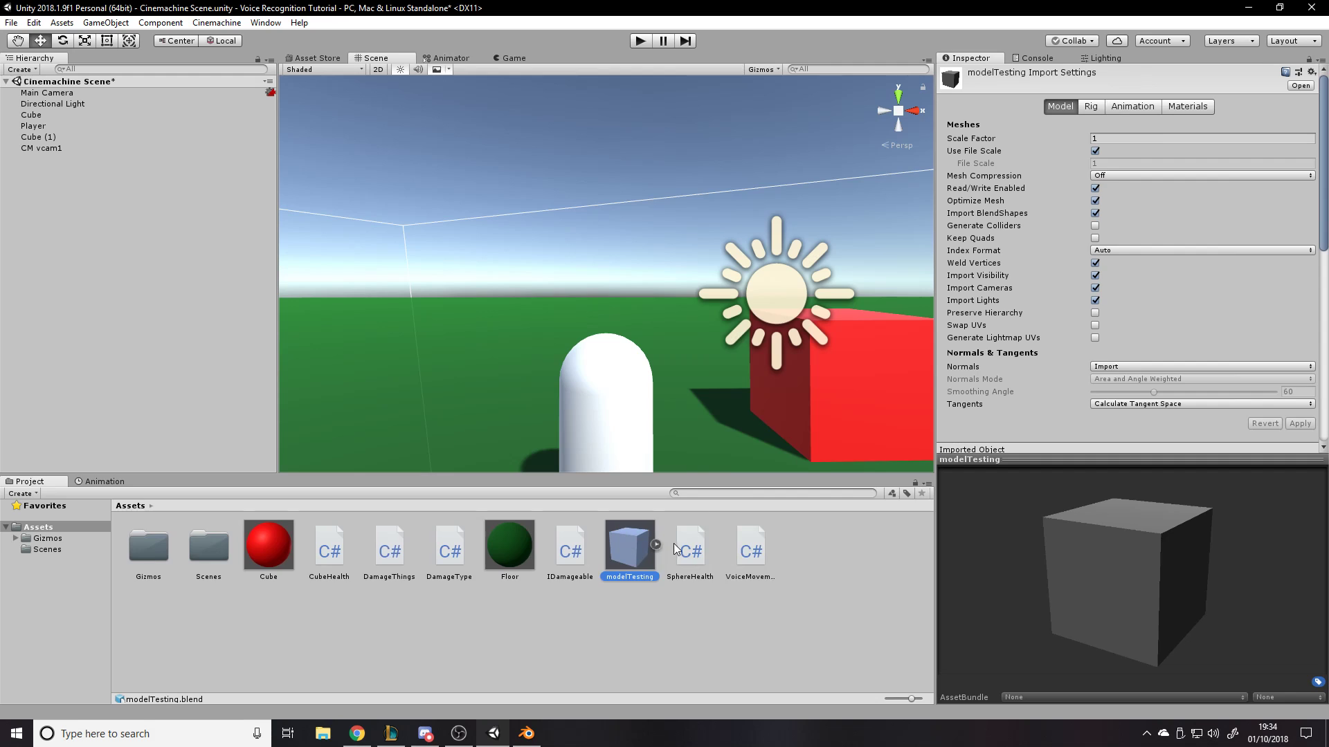
click(1092, 107)
Turn off Import Animation for modelTesting, apply the change and review its Materials and Model import settings
click(1125, 107)
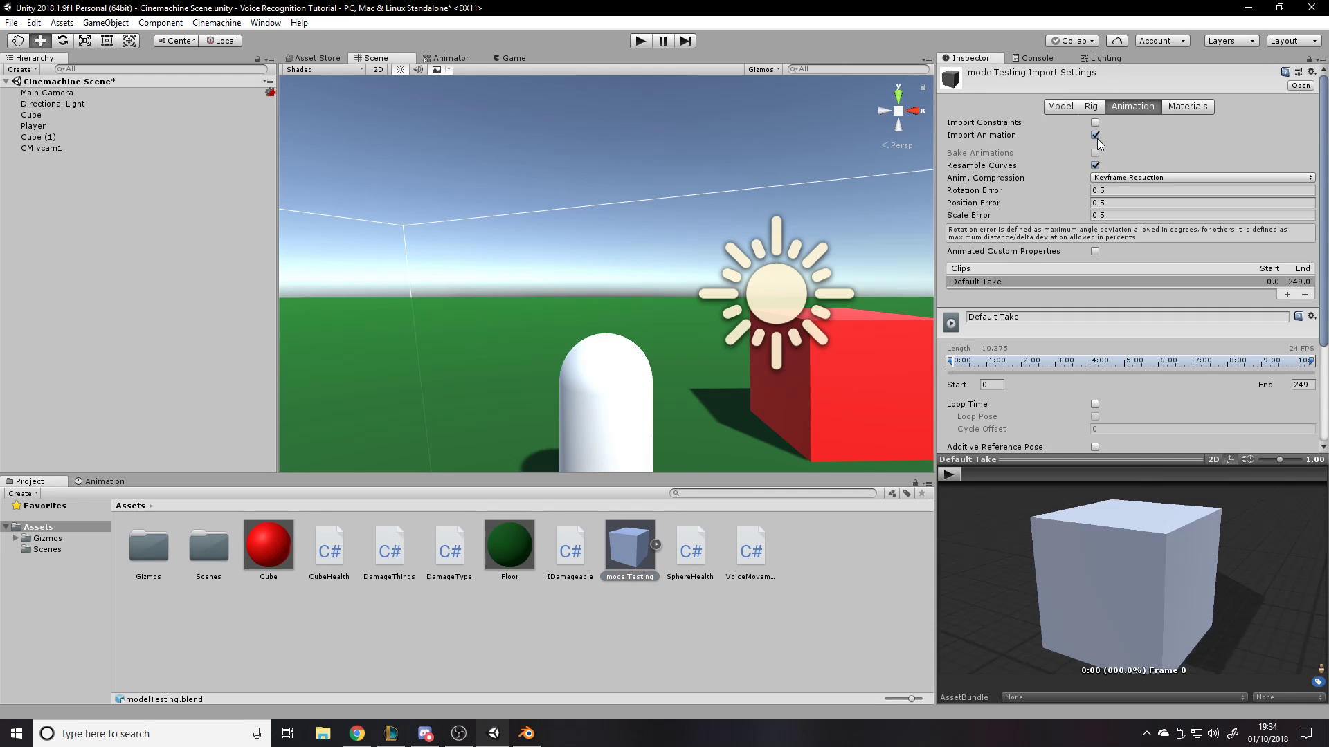
click(1095, 136)
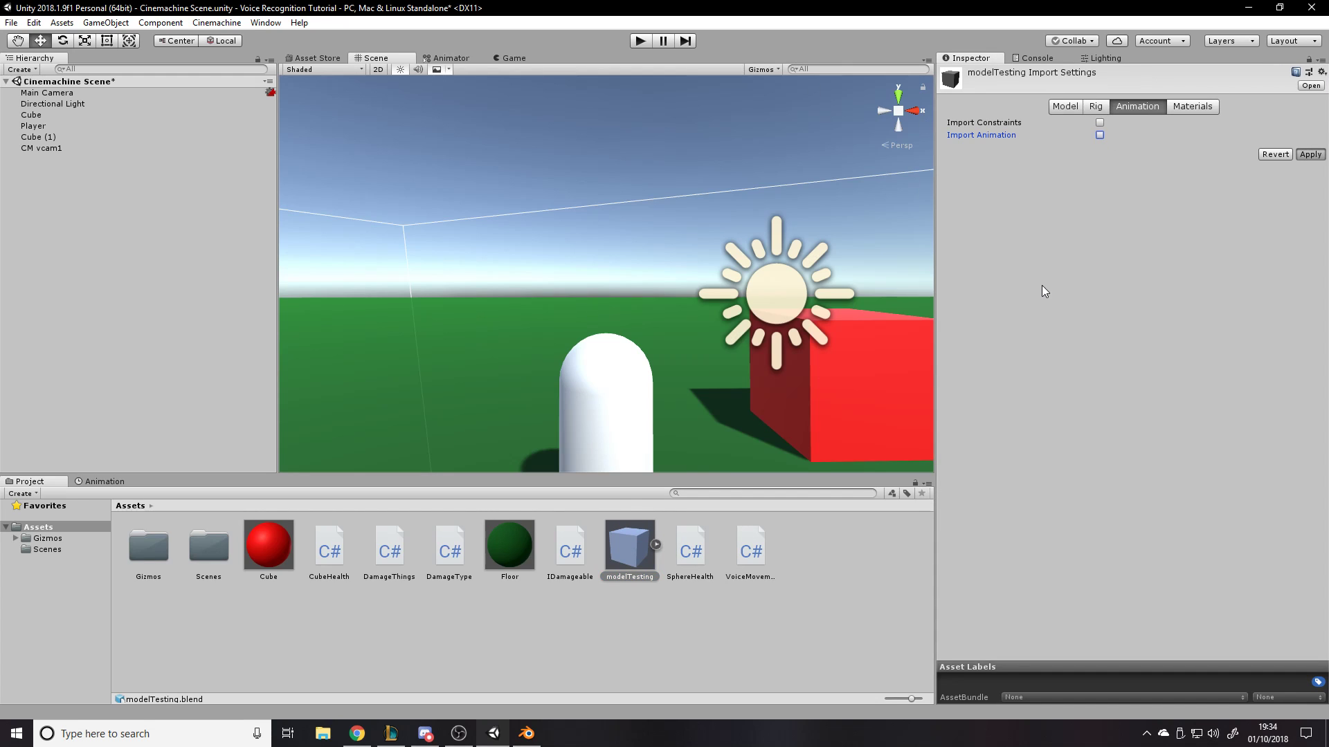
click(1177, 108)
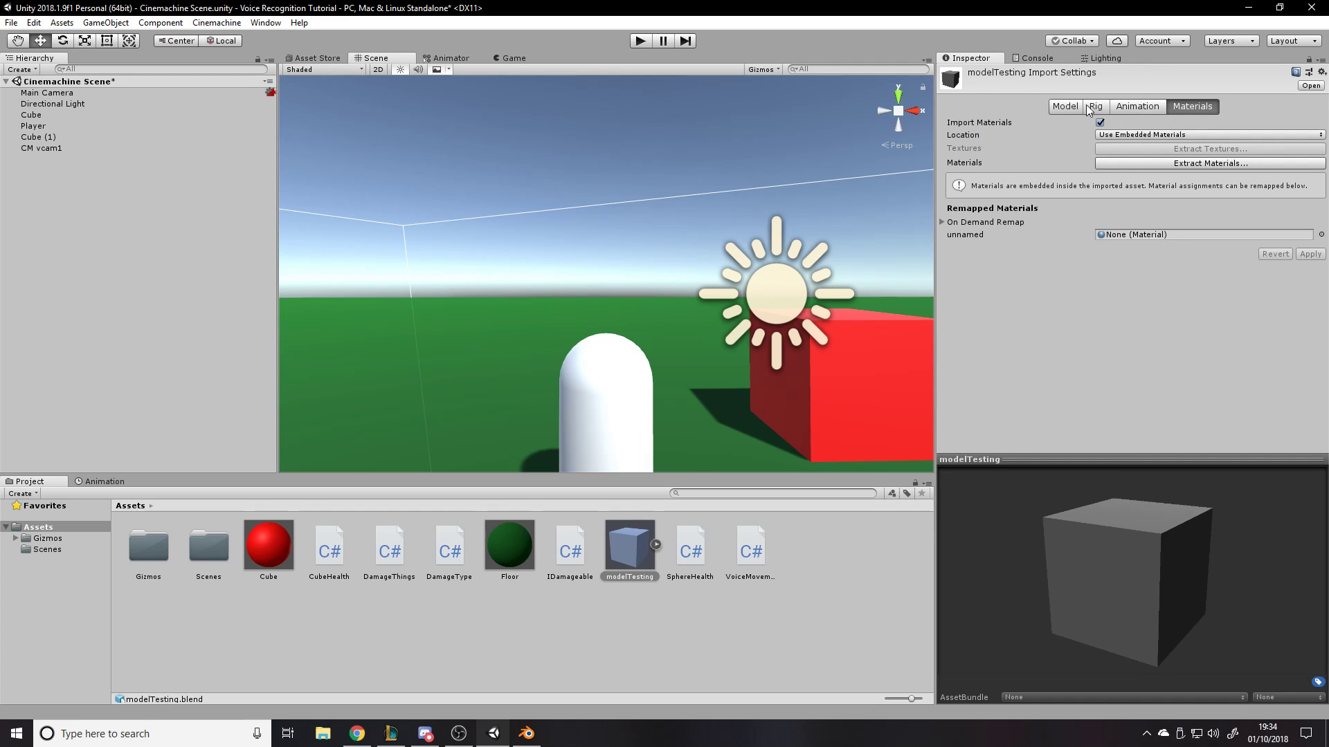
click(1064, 107)
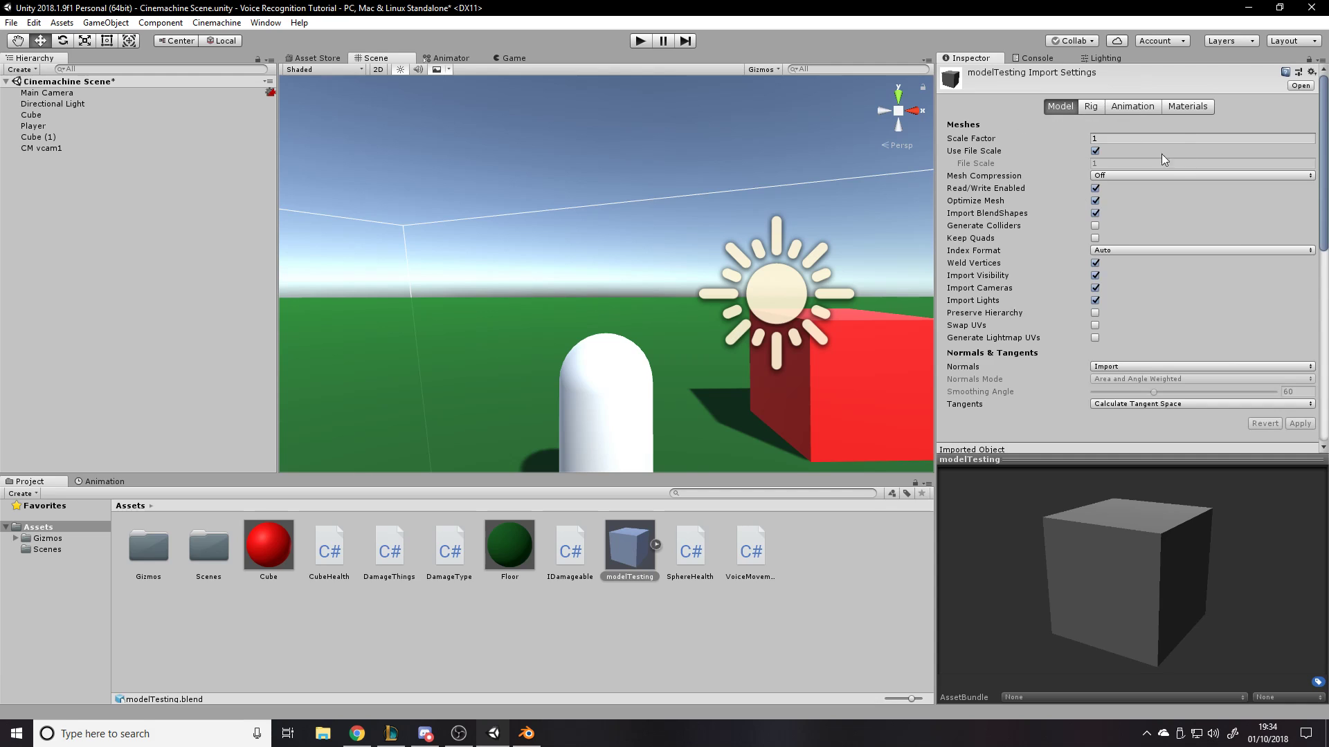
Check the Animation import settings of modelTesting and place the model in the scene beside the Player
click(1151, 108)
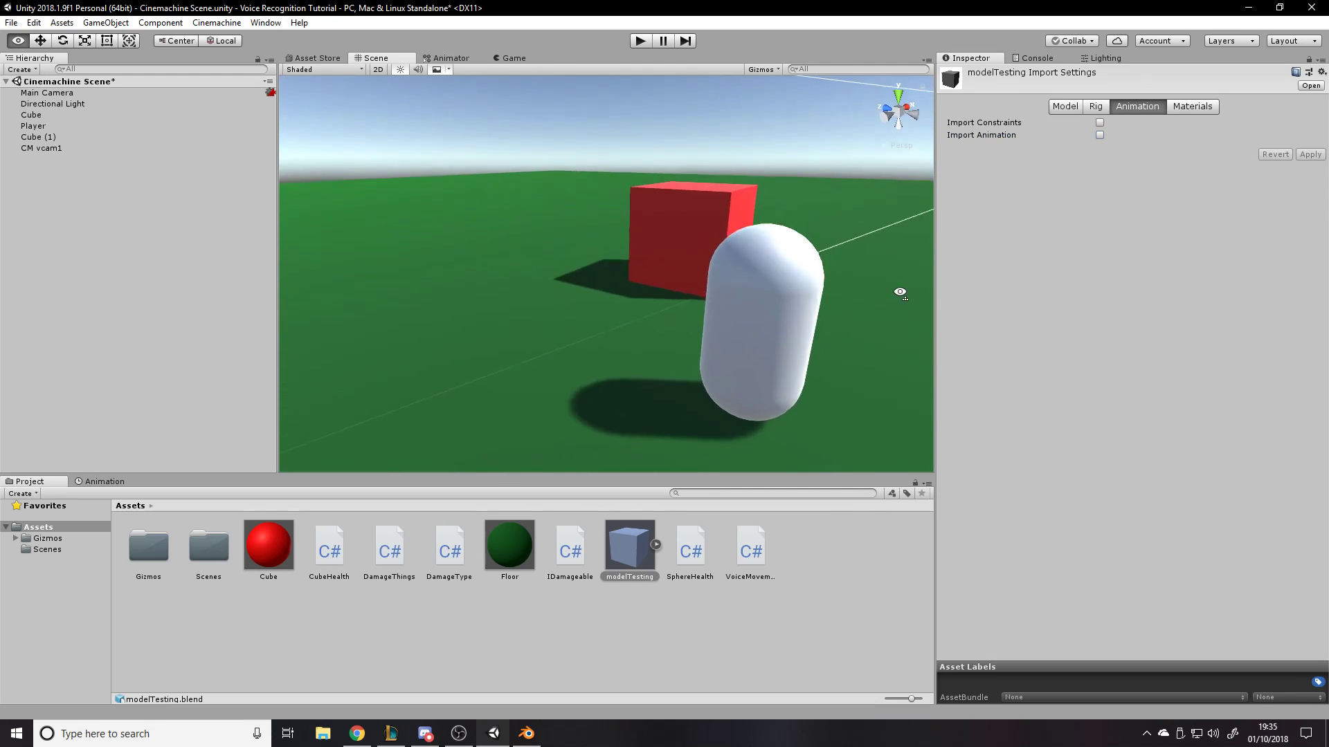
drag(630, 550, 585, 341)
right_drag(658, 263, 788, 285)
key(w)
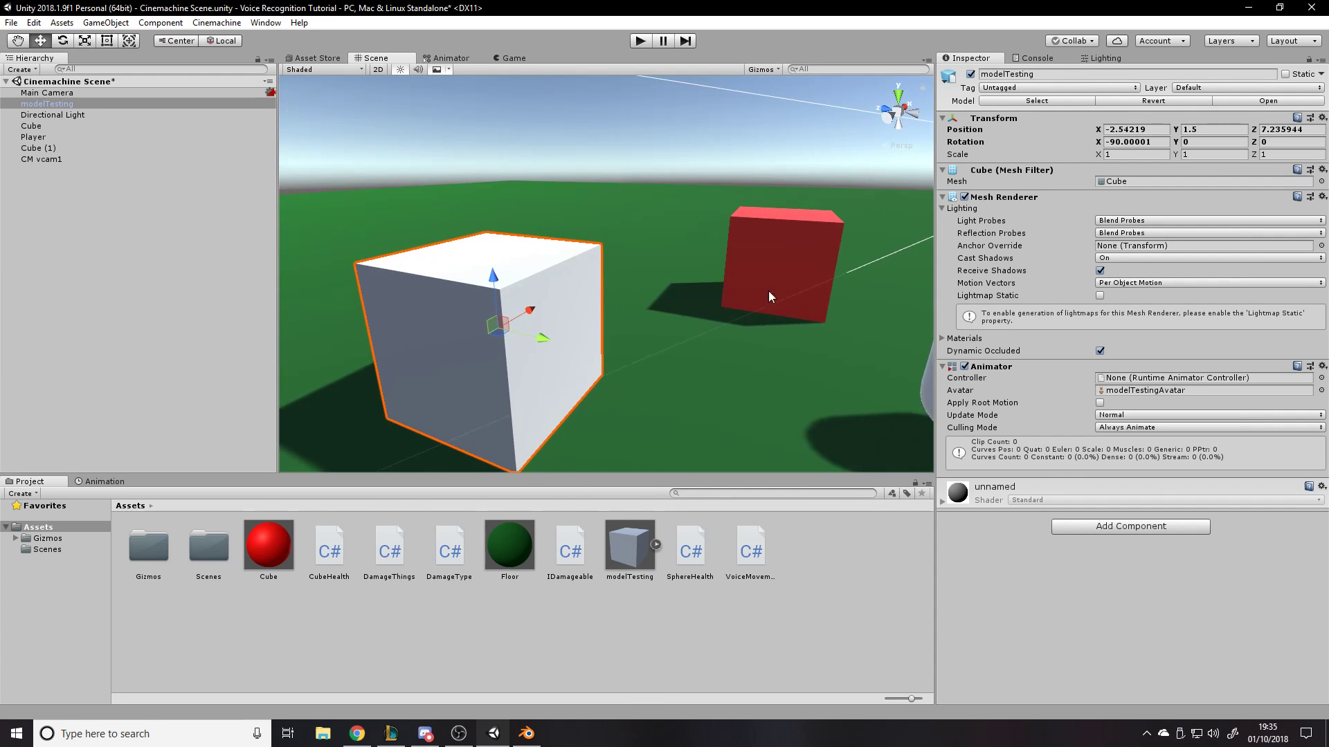
Try scaling the placed modelTesting object freehand and undo the change
key(r)
drag(497, 339, 554, 389)
key(ctrl+z)
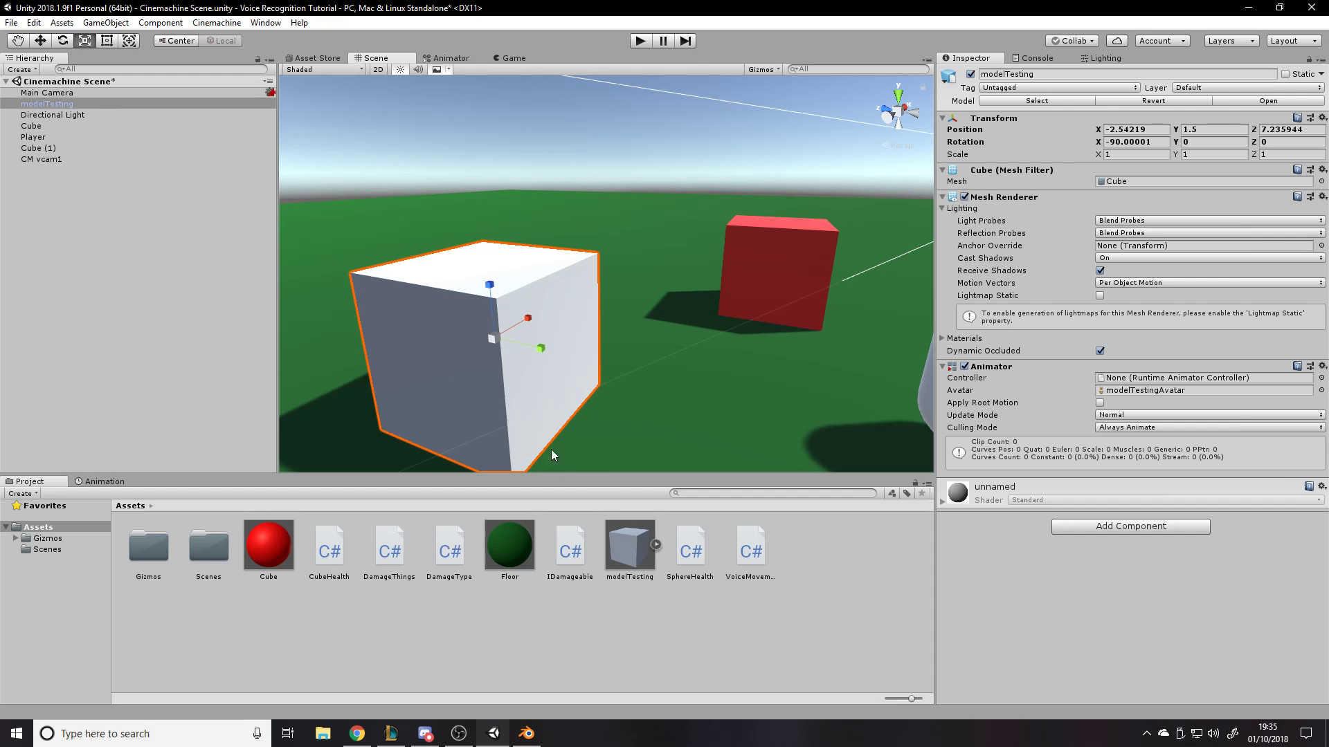
Remove the Animator component from the modelTesting object in the scene
click(642, 552)
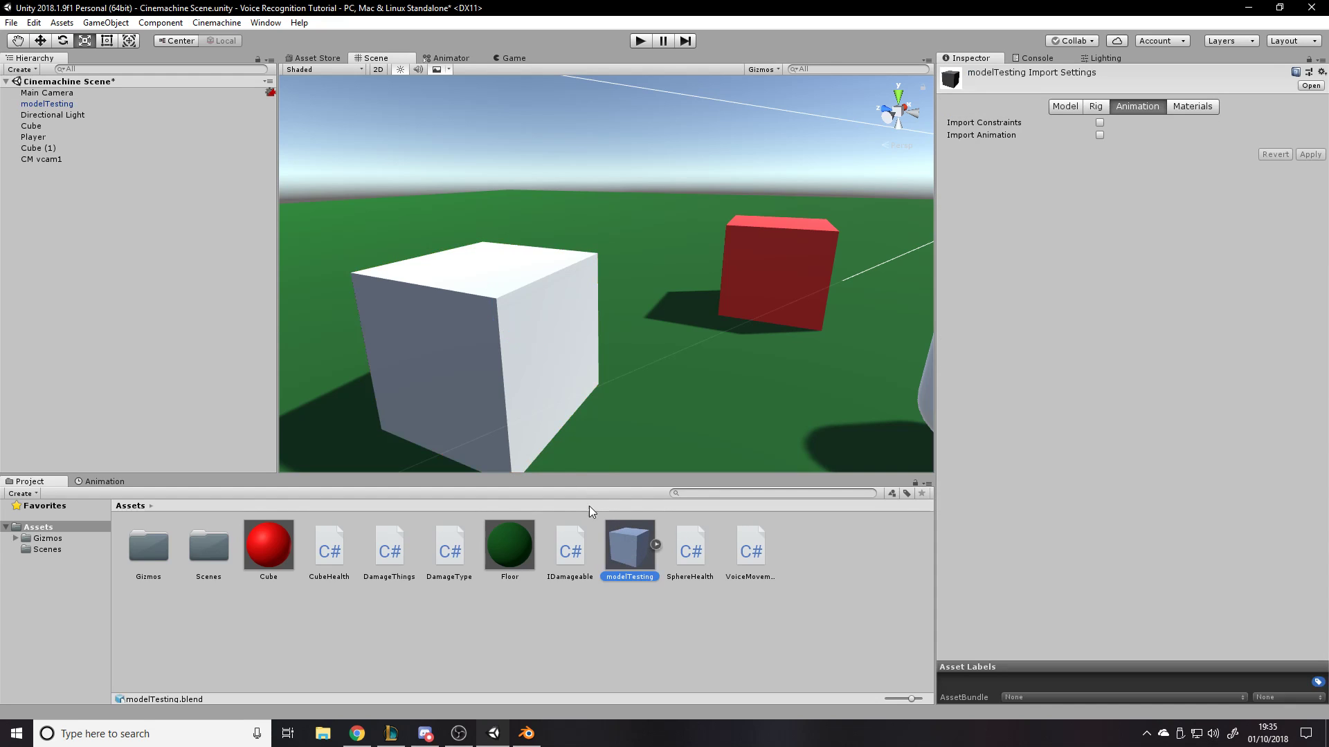
click(80, 105)
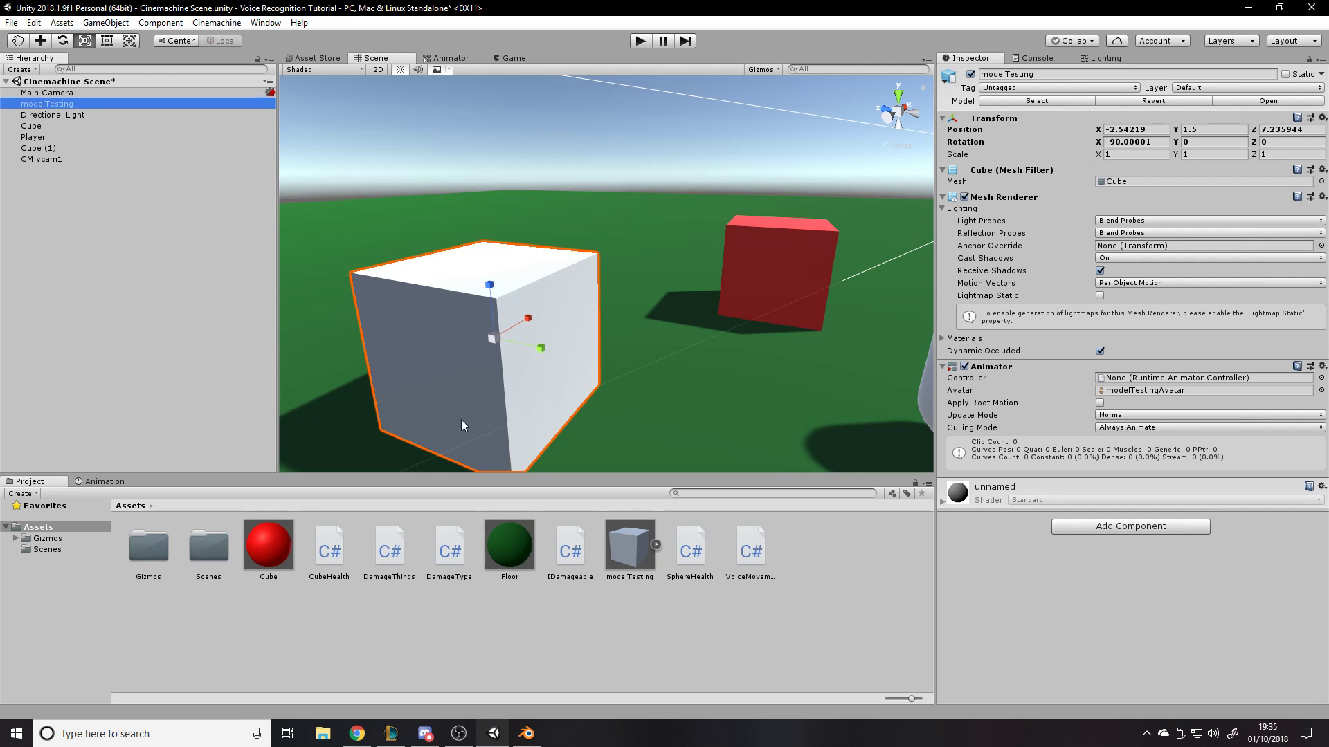
scroll(554, 329, up, 5)
scroll(559, 346, down, 5)
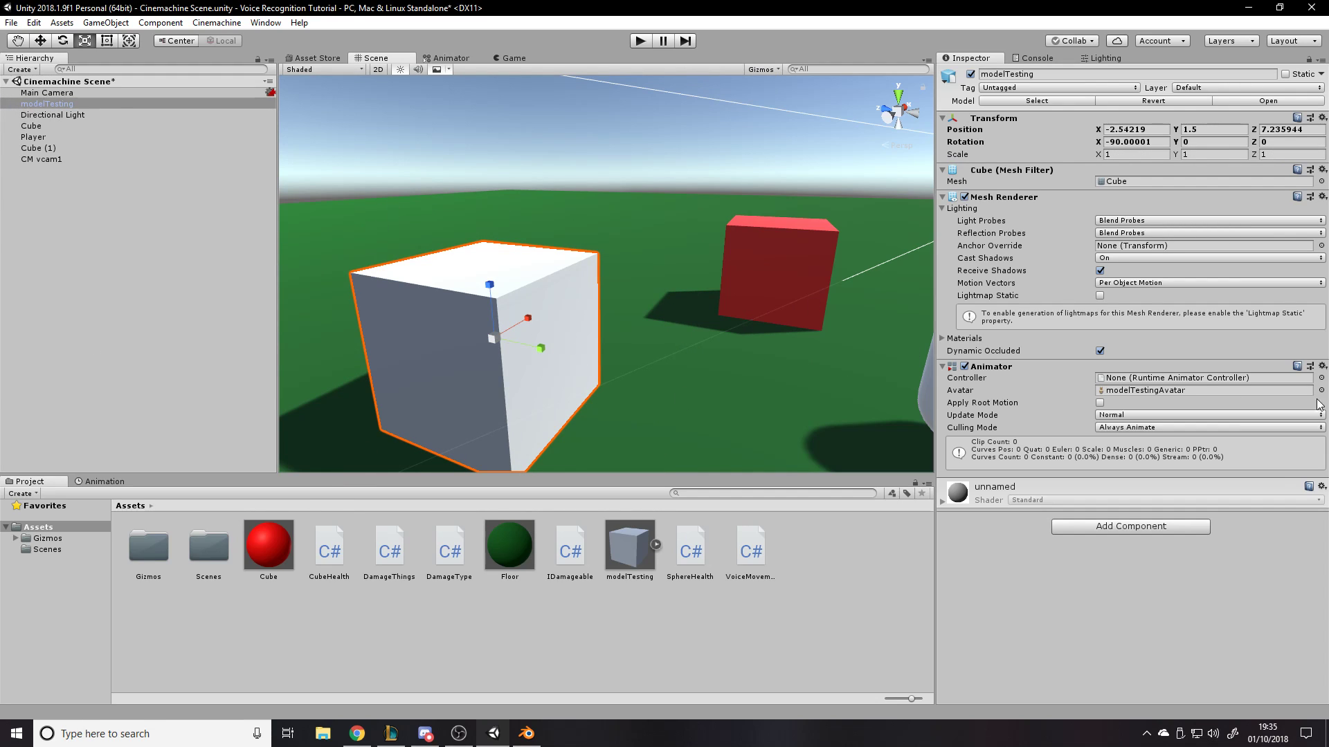
click(1322, 367)
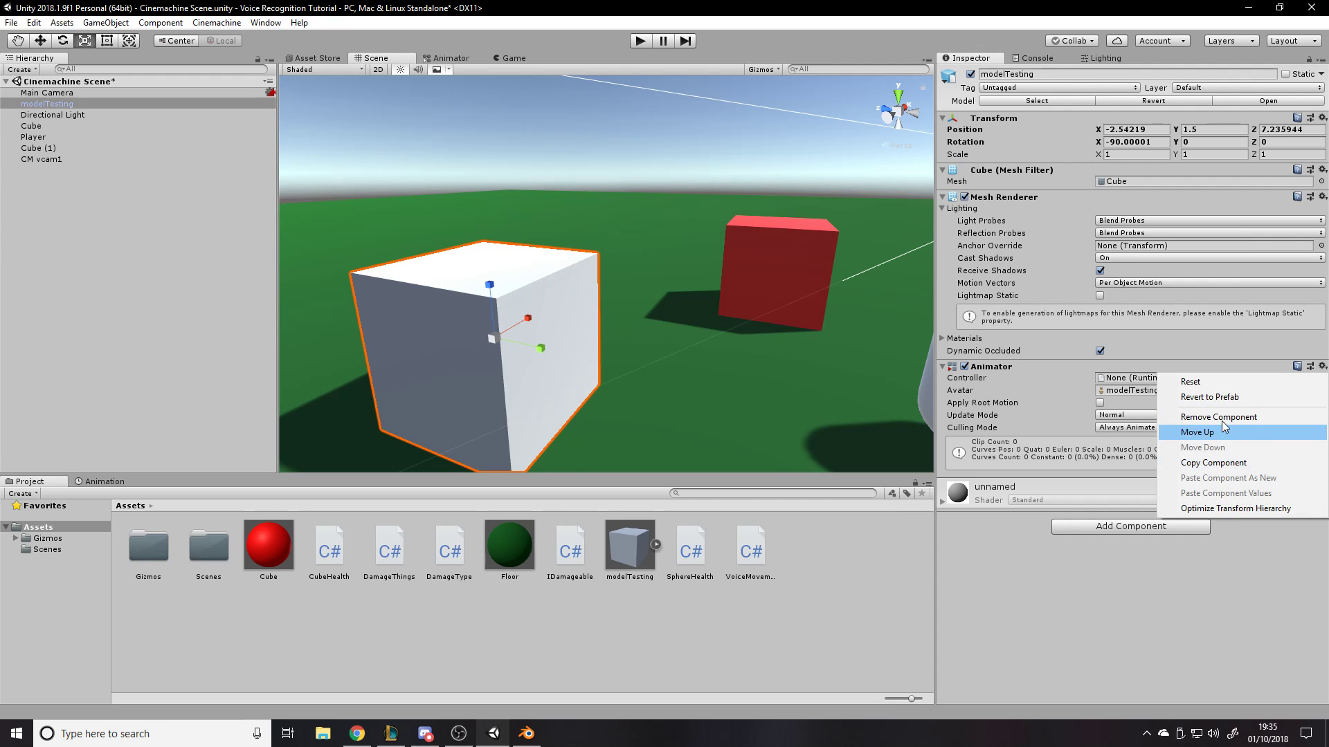
click(1222, 417)
Compare the modelTesting object's mesh by switching between the built-in Cube and the modelTesting.blend Cube, finishing on the modelTesting.blend one
click(1135, 181)
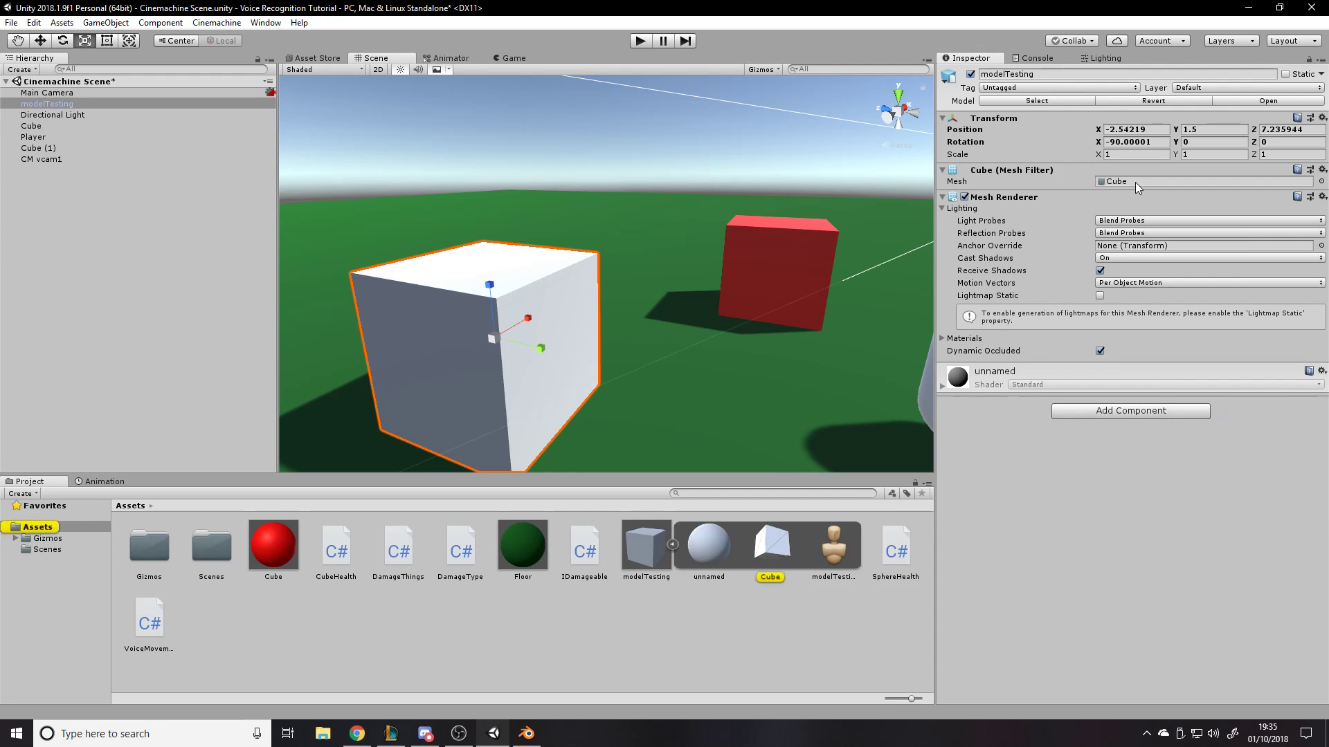
click(1321, 181)
click(235, 162)
click(184, 164)
click(241, 159)
click(190, 165)
click(238, 161)
click(196, 163)
click(237, 160)
click(208, 164)
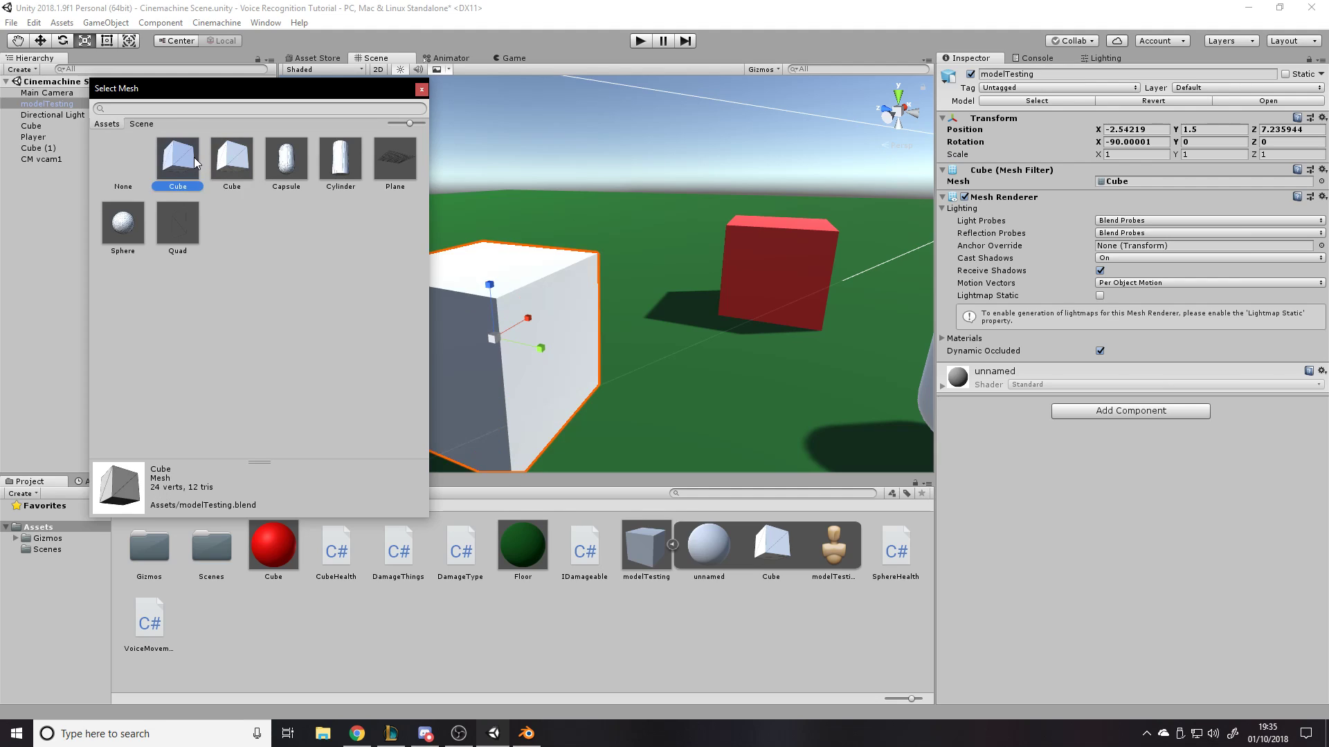
click(240, 169)
click(177, 184)
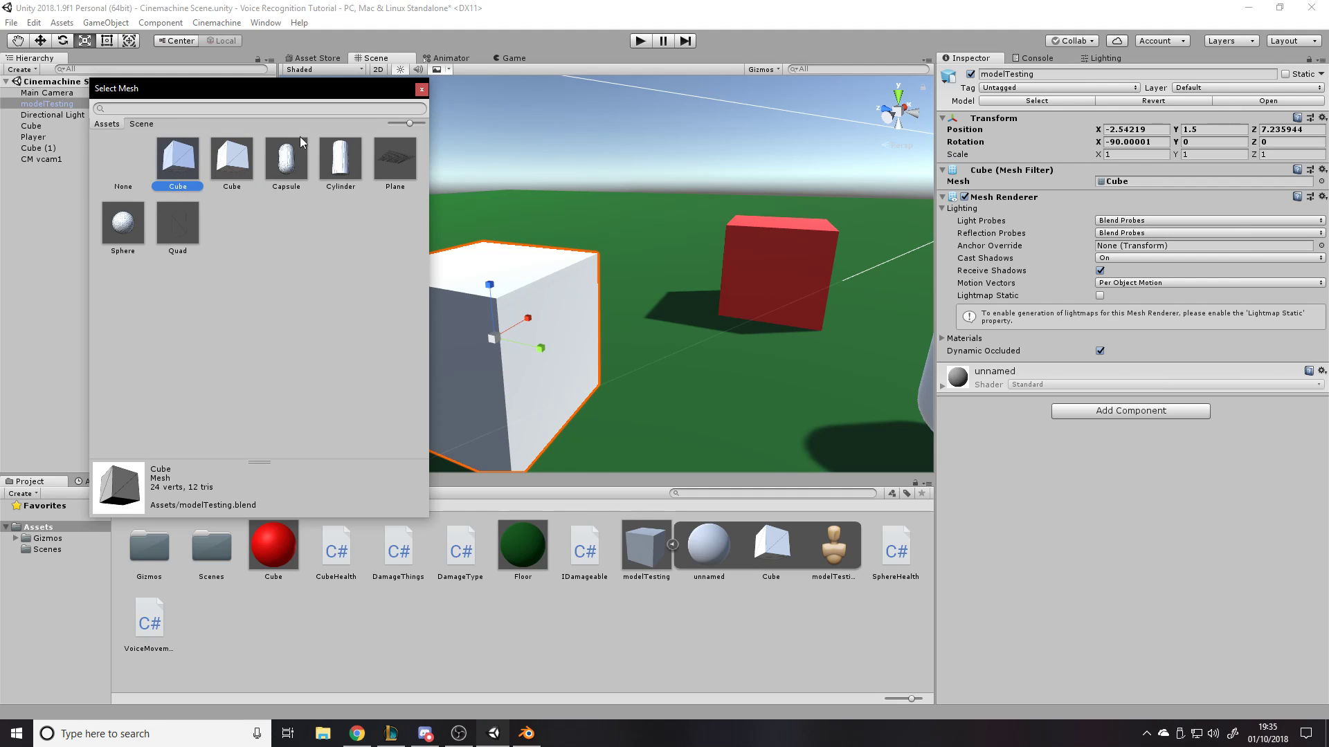
click(244, 172)
click(194, 177)
click(421, 90)
Examine the modelTesting asset and its sub-assets: the unnamed material, the Cube mesh and the avatar
alt+drag(891, 292, 626, 315)
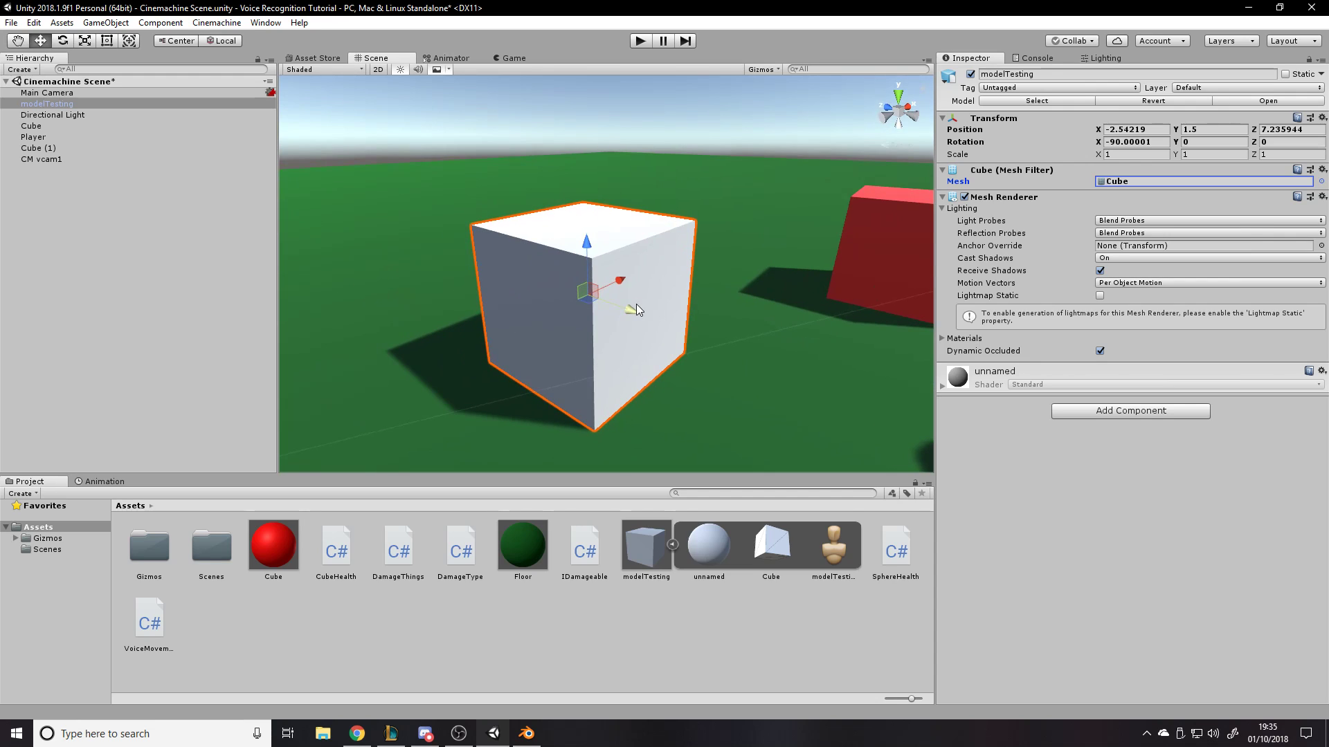
right_drag(744, 292, 776, 303)
drag(278, 548, 592, 514)
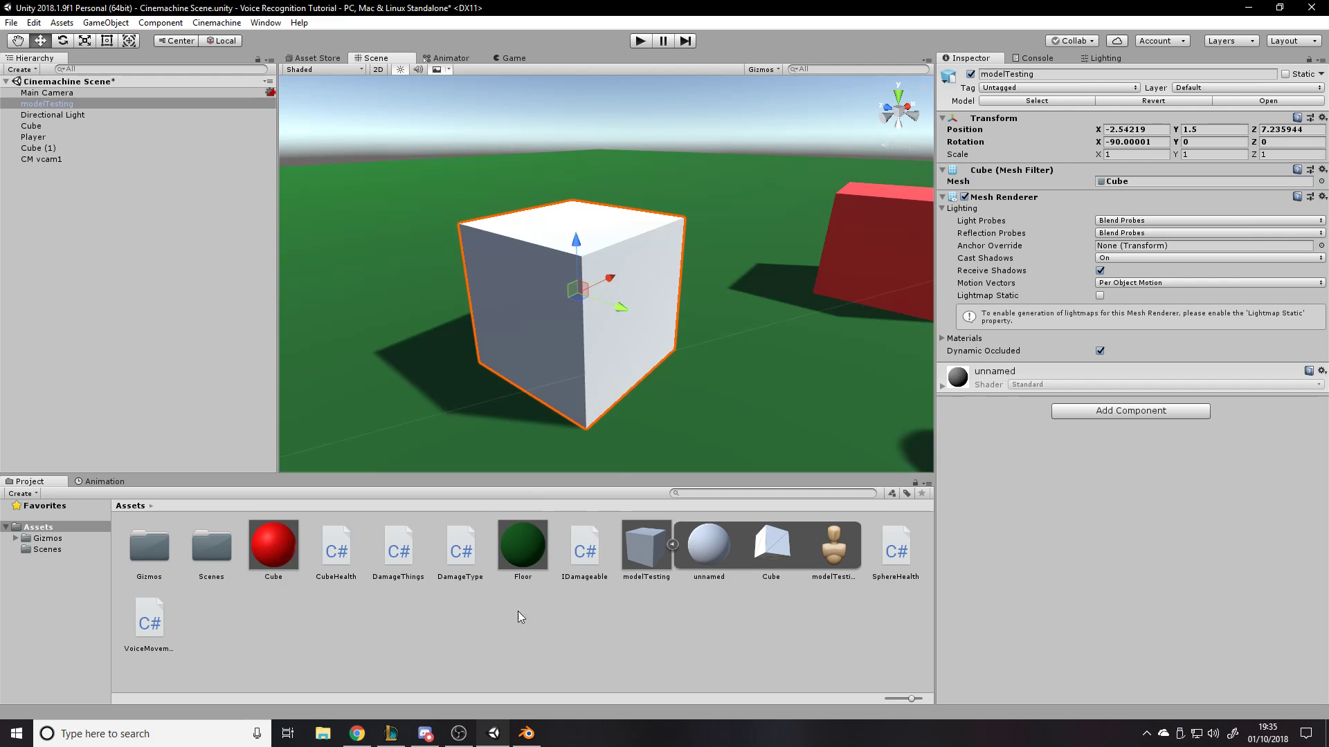
click(641, 562)
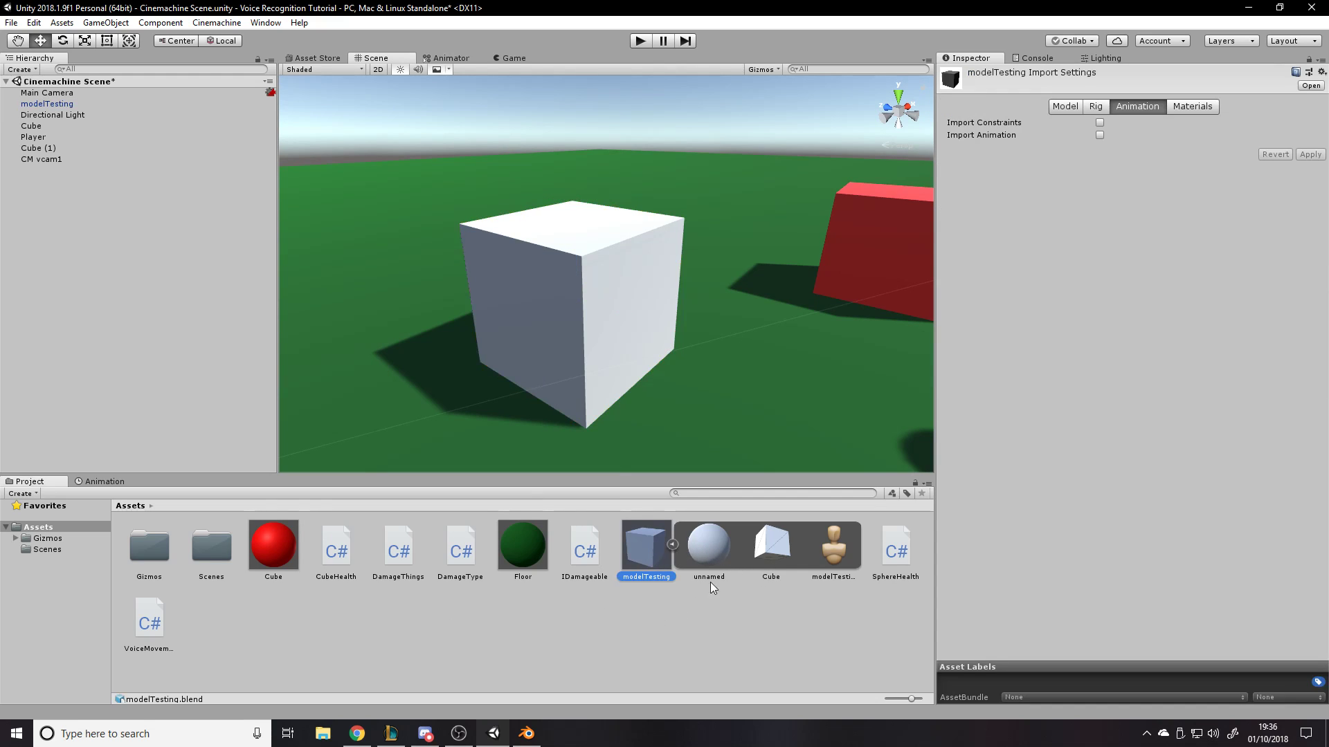
click(717, 560)
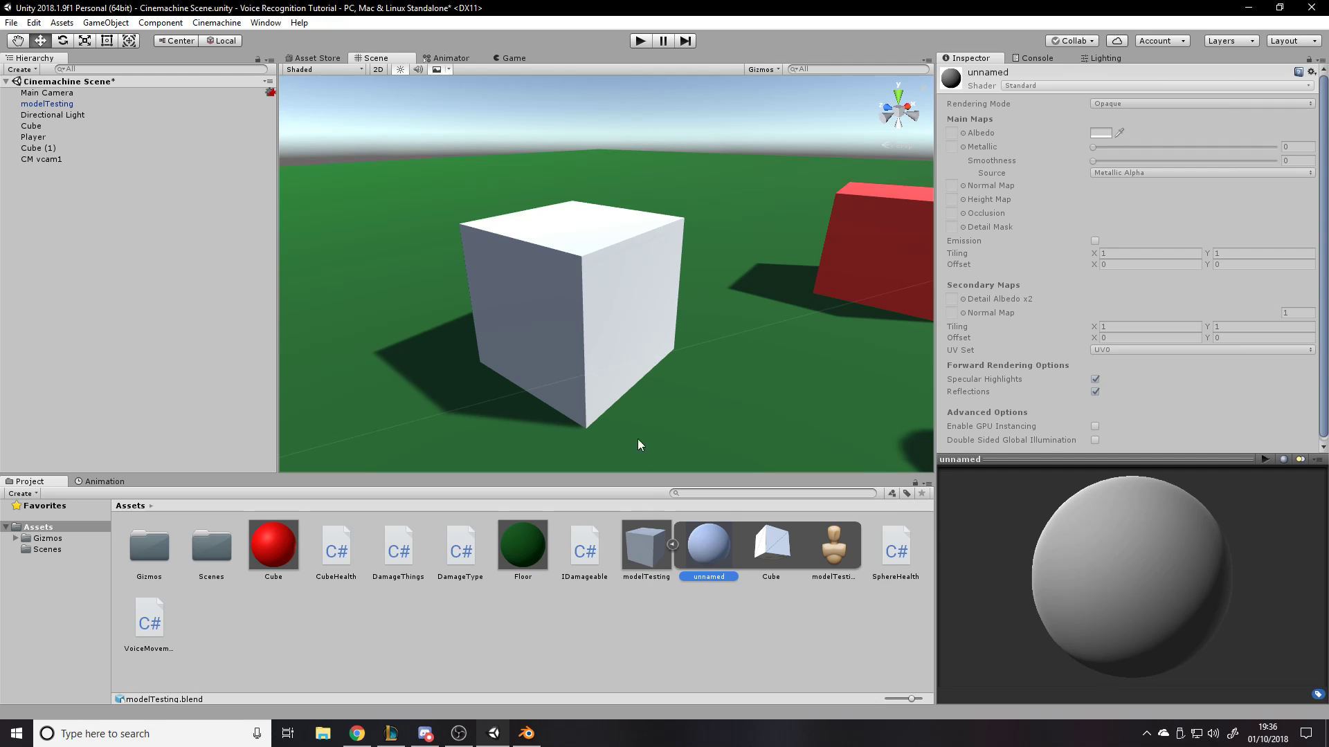
click(769, 557)
click(849, 559)
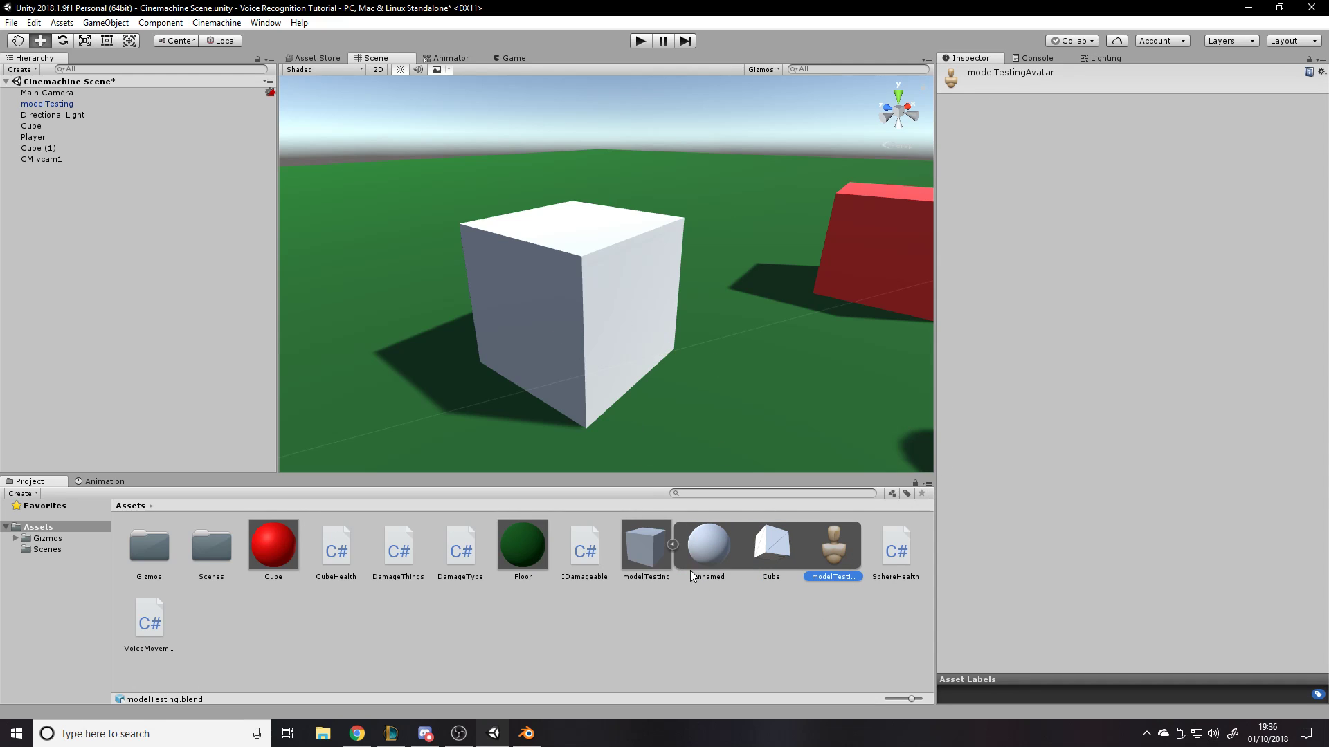
click(672, 545)
click(642, 649)
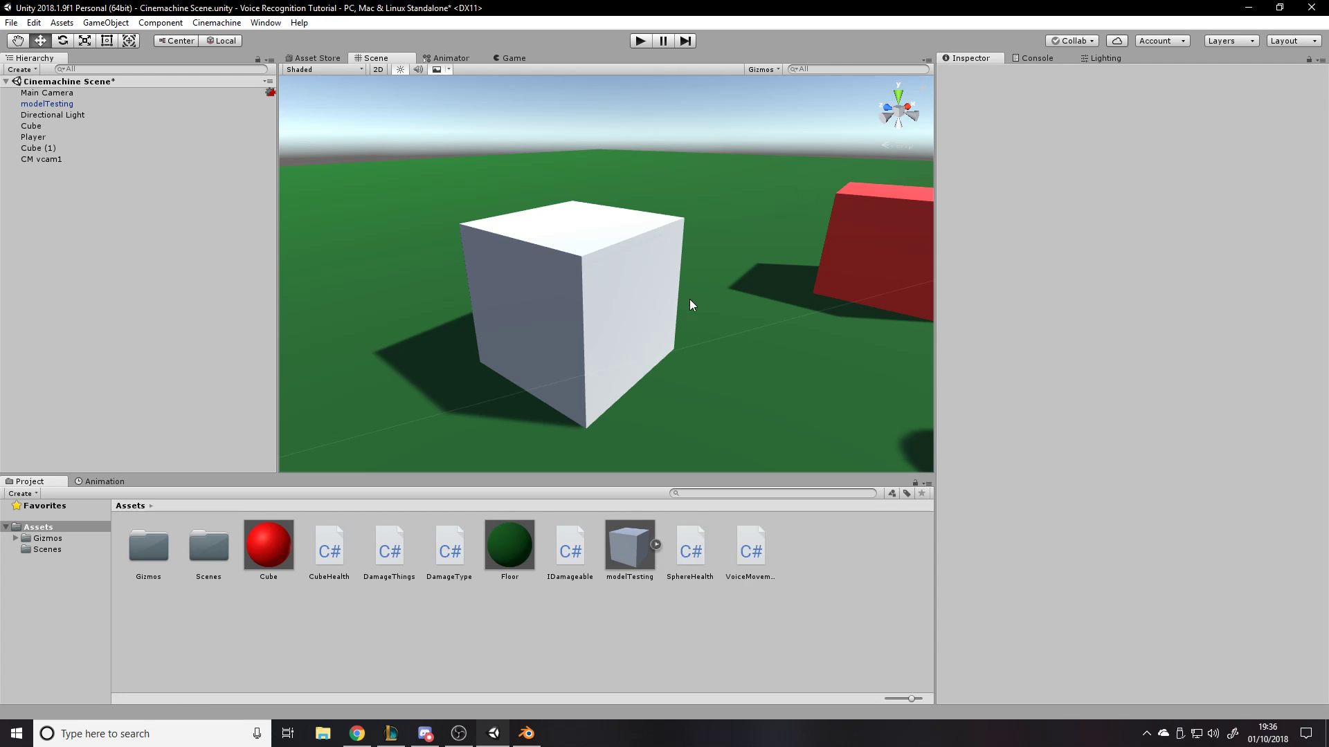
Switch to Blender and select the cube's corner vertices one after another to examine how they define the mesh
click(526, 733)
right_click(674, 284)
middle_drag(579, 514, 611, 525)
scroll(707, 300, up, 2)
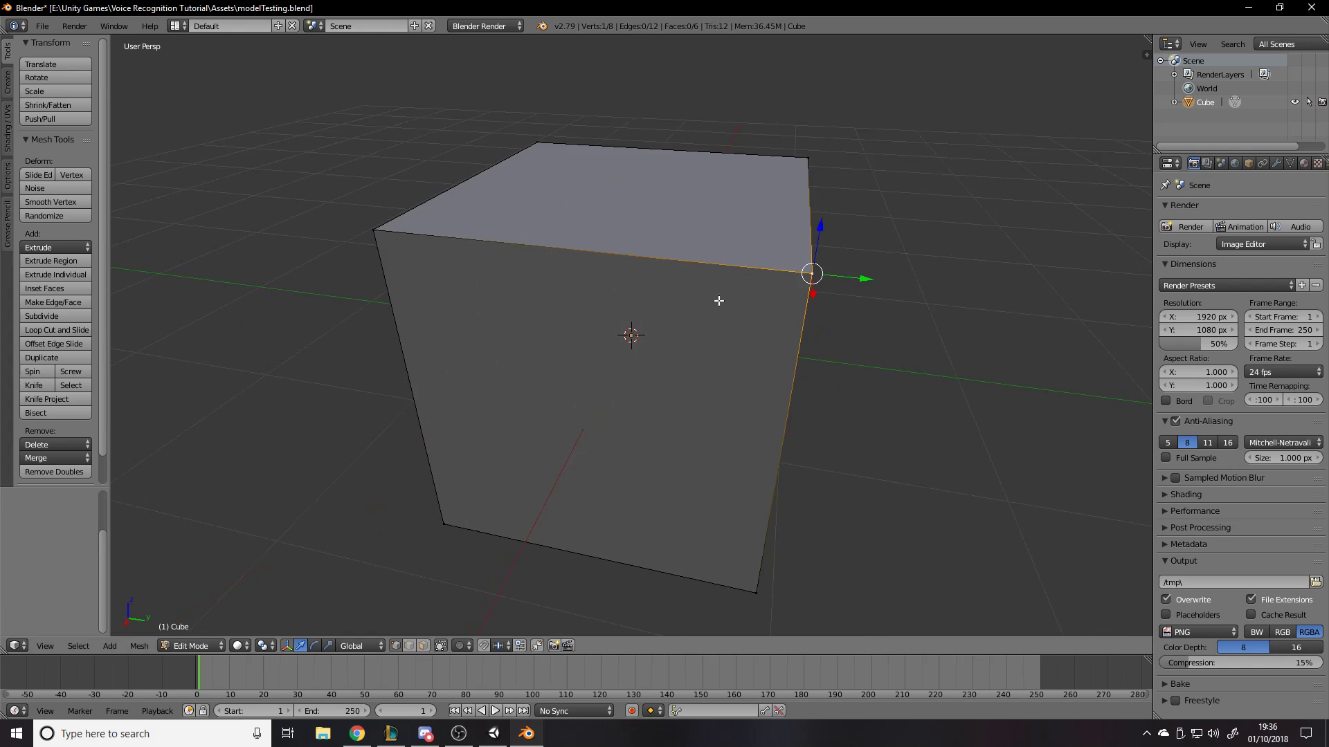
right_click(388, 233)
right_click(533, 142)
right_click(808, 170)
right_click(783, 258)
right_click(388, 231)
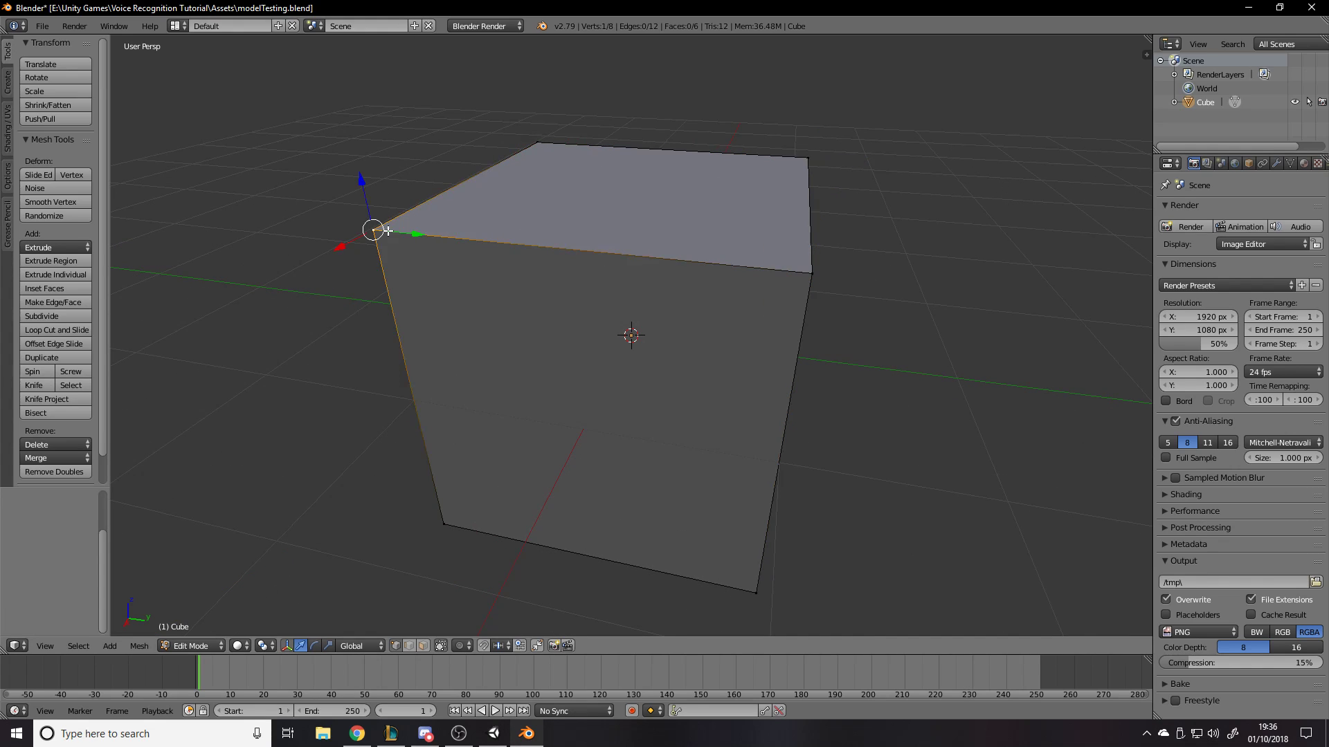
right_click(442, 525)
right_click(383, 230)
Clear the vertex selection and inspect the vertices at both ends of a top edge from several angles
key(Tab)
key(Tab)
key(a)
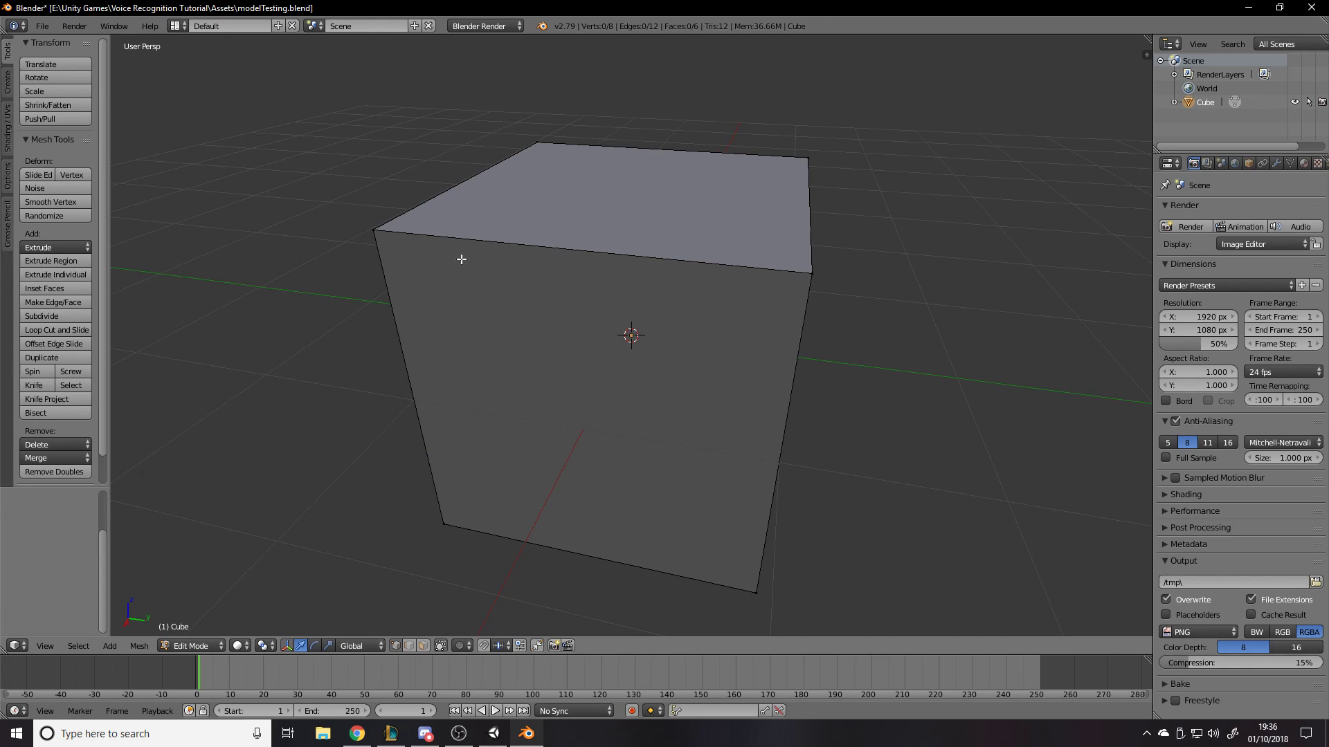
right_click(370, 233)
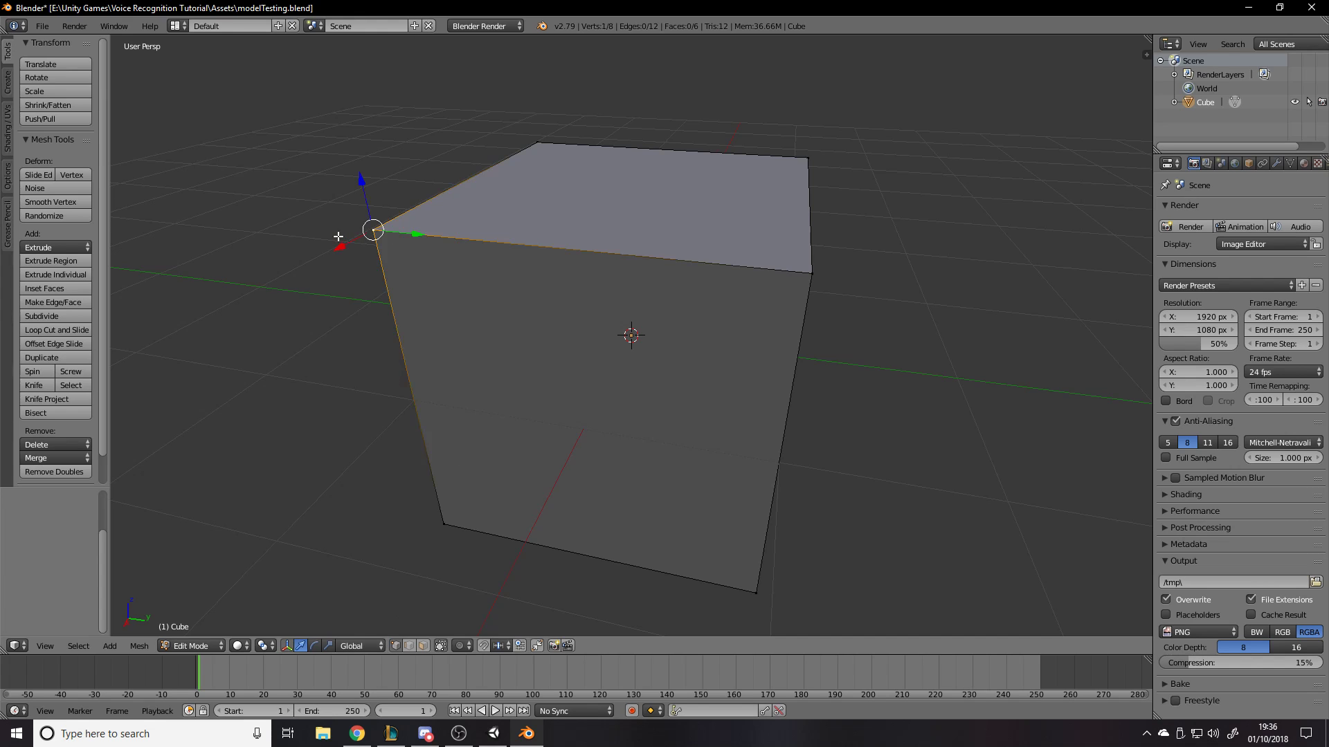
middle_drag(371, 233, 421, 227)
scroll(554, 257, up, 4)
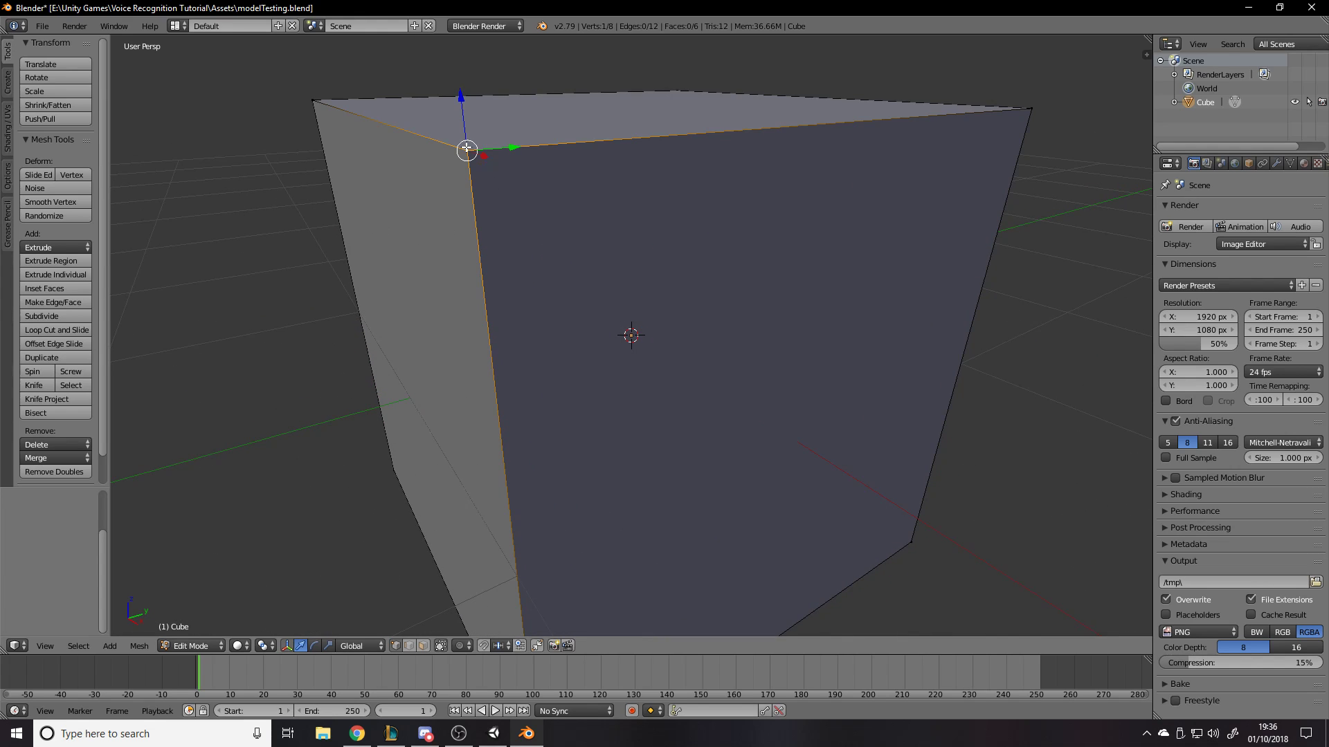
right_click(1031, 109)
right_click(470, 147)
middle_drag(602, 157, 630, 195)
scroll(629, 195, down, 2)
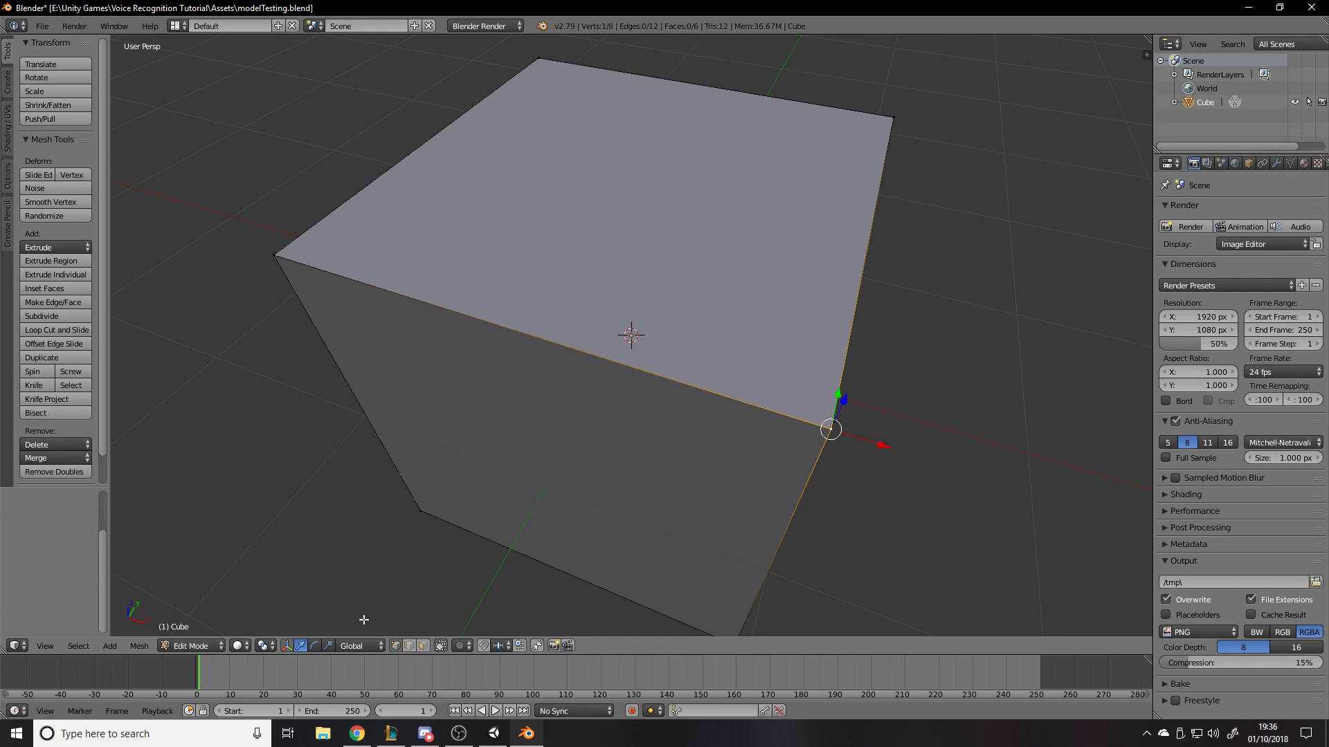
Change to edge selection and pull one top edge of the cube outward along the X axis
click(412, 646)
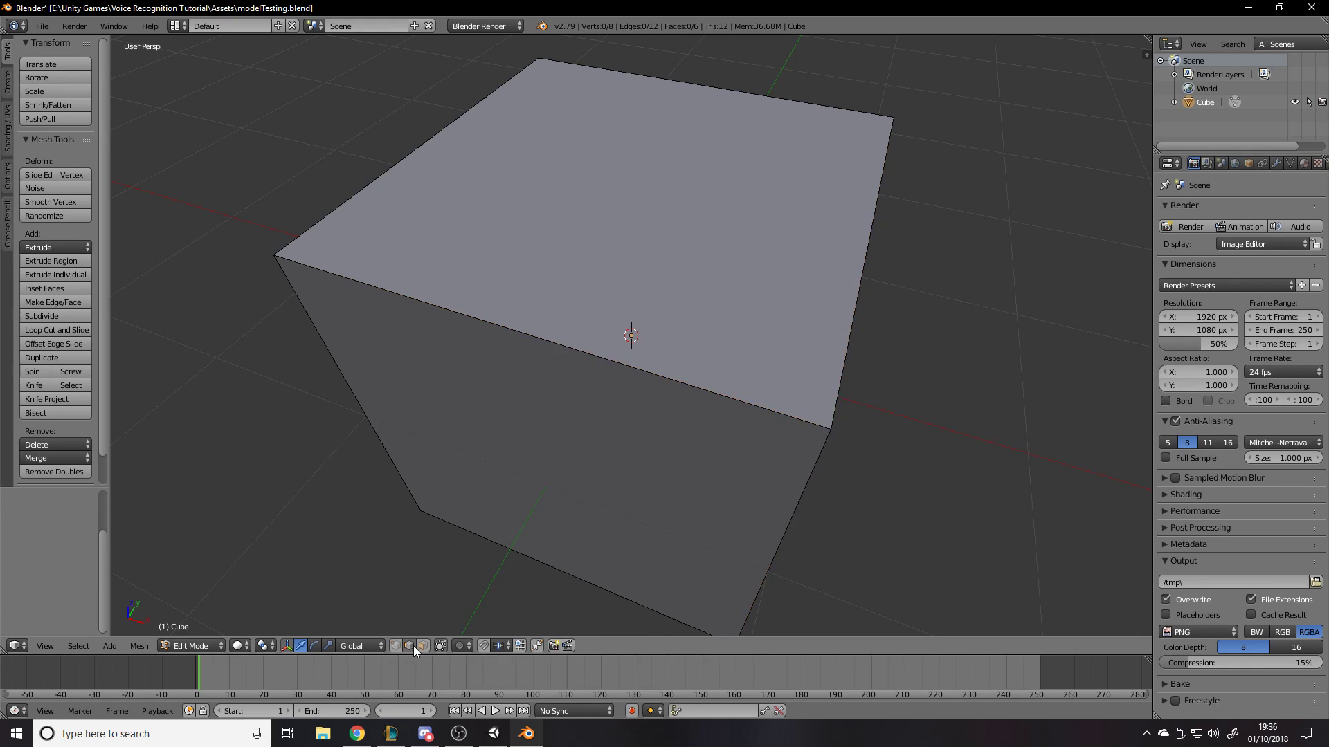
click(587, 362)
click(858, 272)
click(449, 139)
right_click(886, 238)
drag(914, 235, 1142, 296)
middle_drag(1035, 273, 934, 218)
scroll(933, 218, down, 5)
middle_drag(878, 164, 638, 187)
middle_drag(403, 227, 549, 537)
Change to face selection and lower the cube's top face by about 0.701 along the Z axis
click(423, 645)
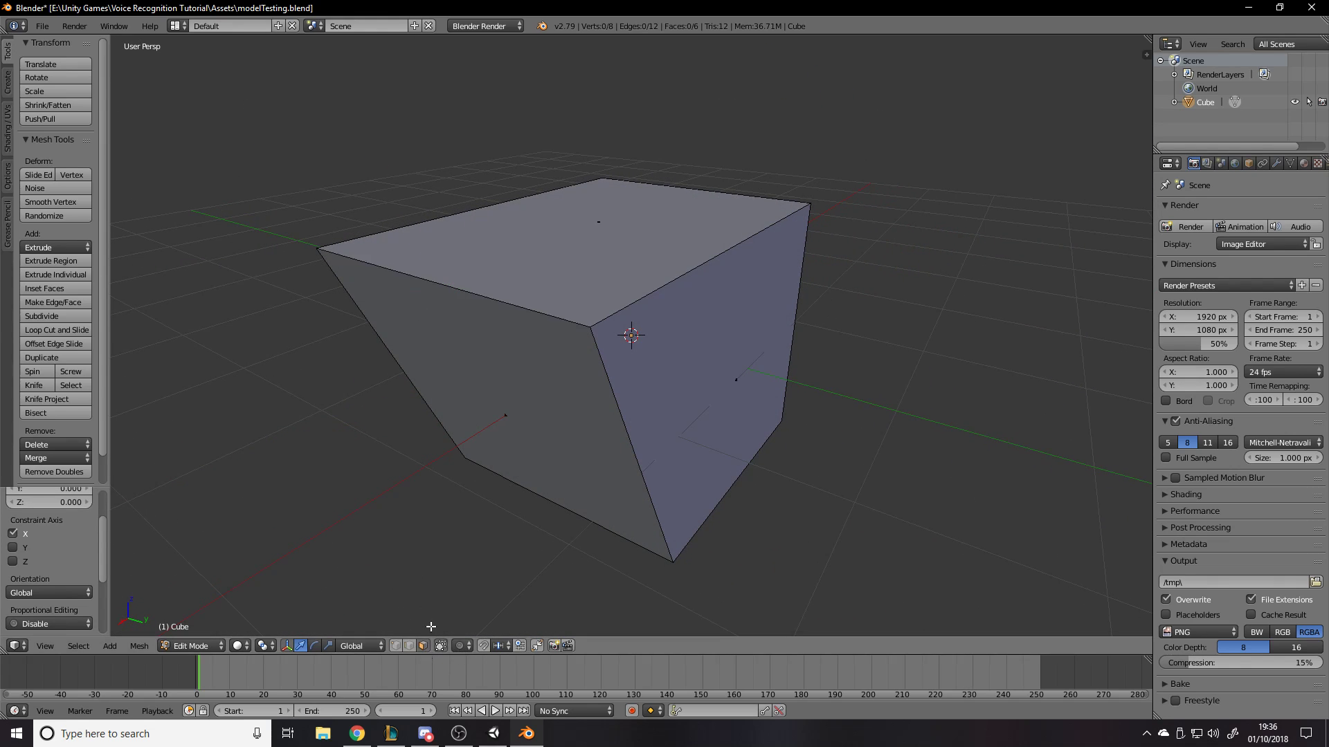
click(569, 290)
middle_drag(650, 279, 611, 224)
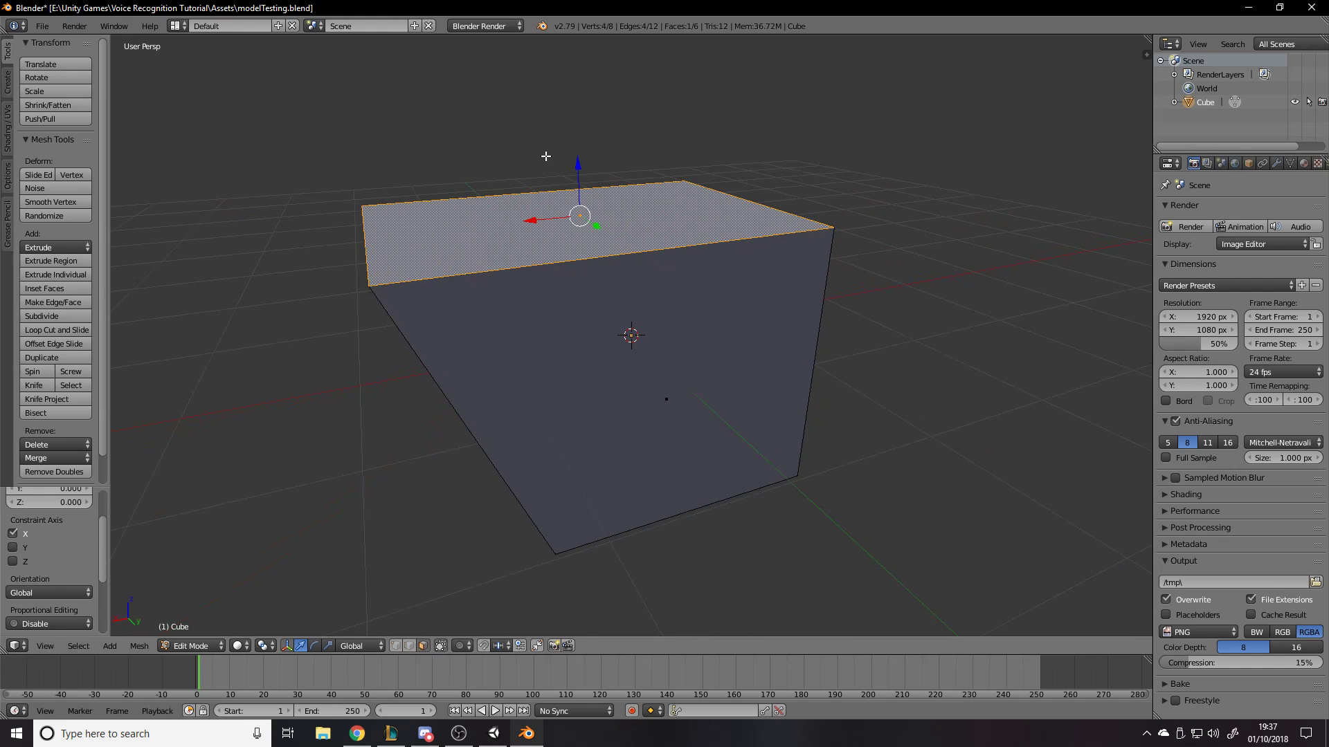
drag(582, 168, 573, 265)
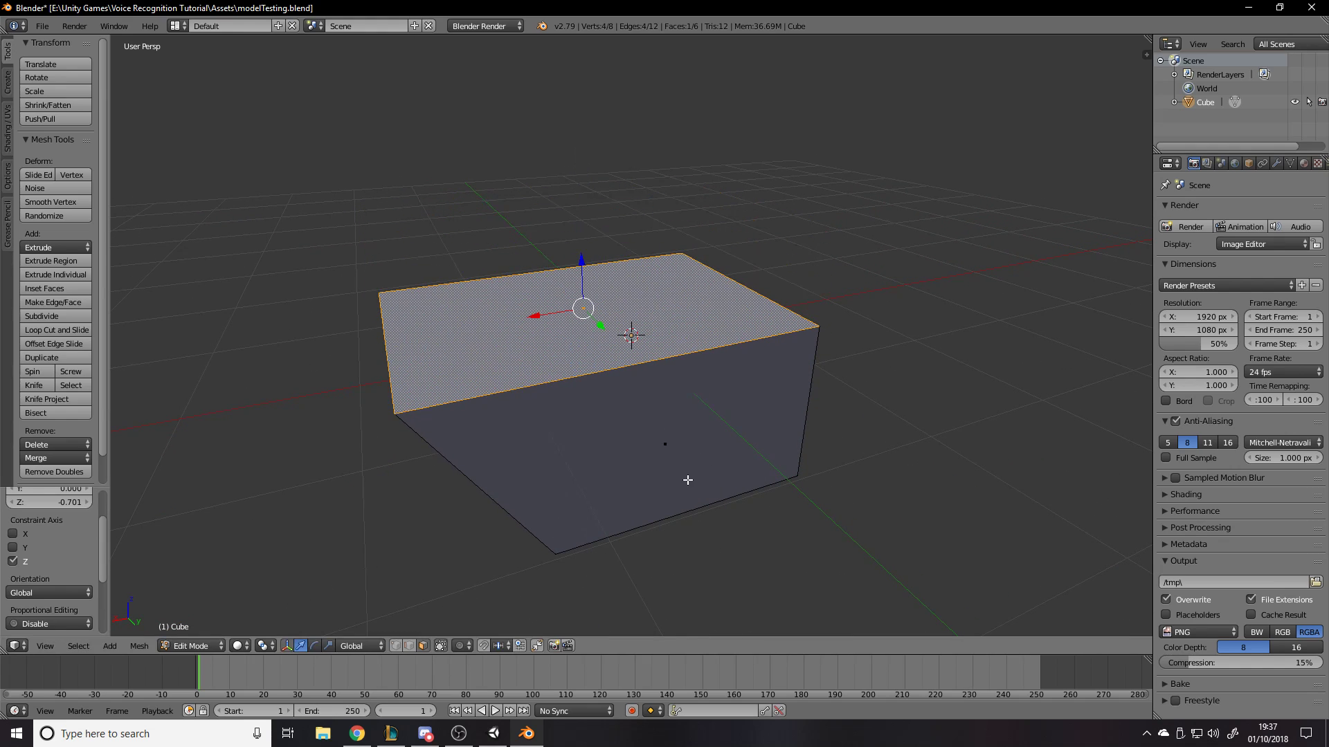
Move a side face of the cube inward about 0.526 along the Y axis and return to Object Mode
click(697, 443)
drag(695, 474, 671, 431)
middle_drag(671, 430, 662, 318)
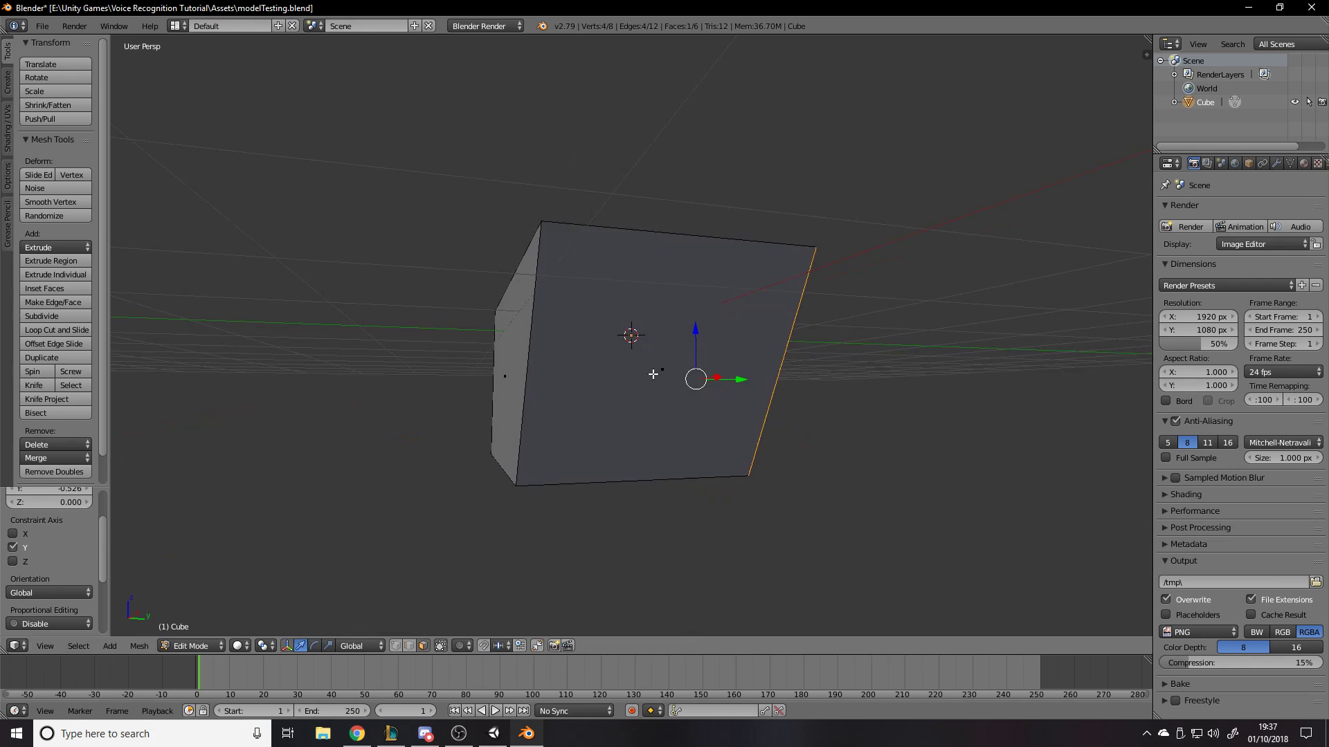
drag(662, 315, 678, 238)
middle_drag(727, 250, 851, 261)
middle_drag(697, 329, 708, 340)
key(Tab)
middle_drag(926, 309, 983, 197)
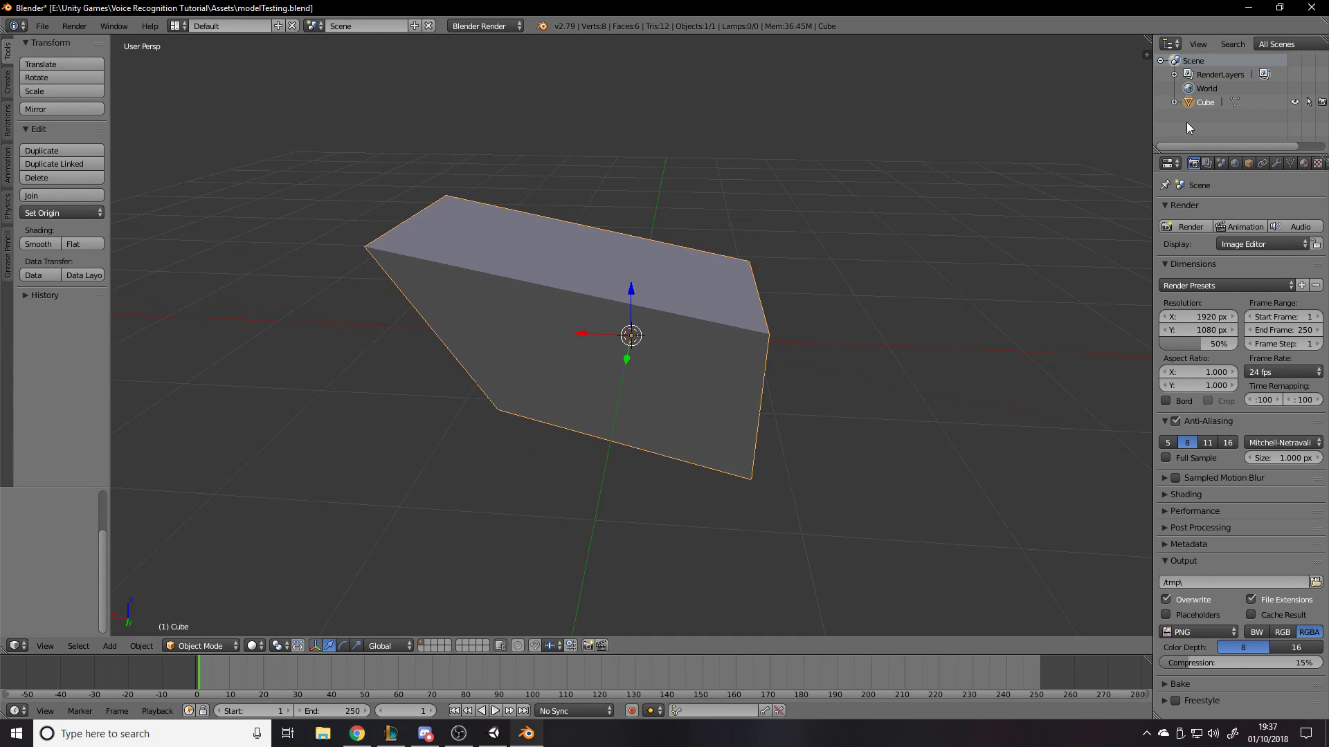
middle_drag(762, 172, 795, 156)
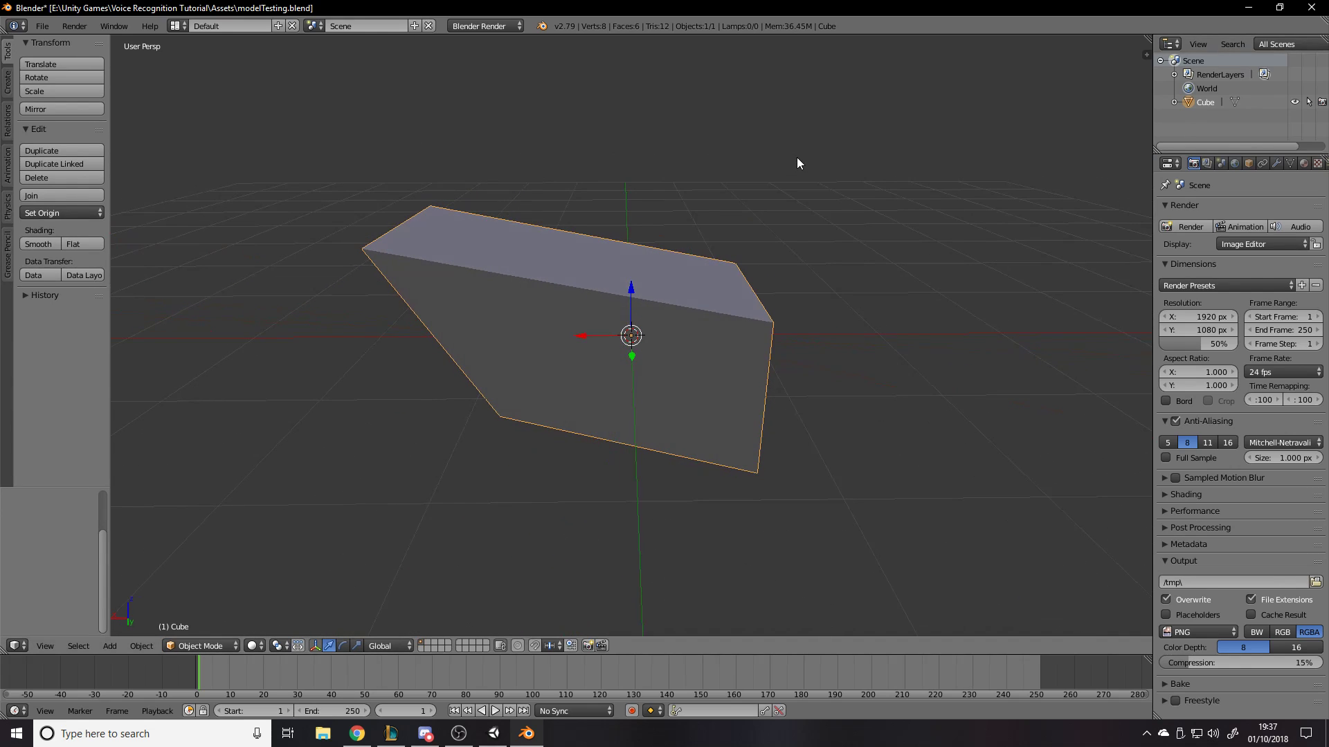
Save the reshaped mesh over the existing modelTesting.blend file
key(shift+s)
click(602, 177)
key(ctrl+s)
click(602, 178)
key(shift+c)
key(Tab)
key(Tab)
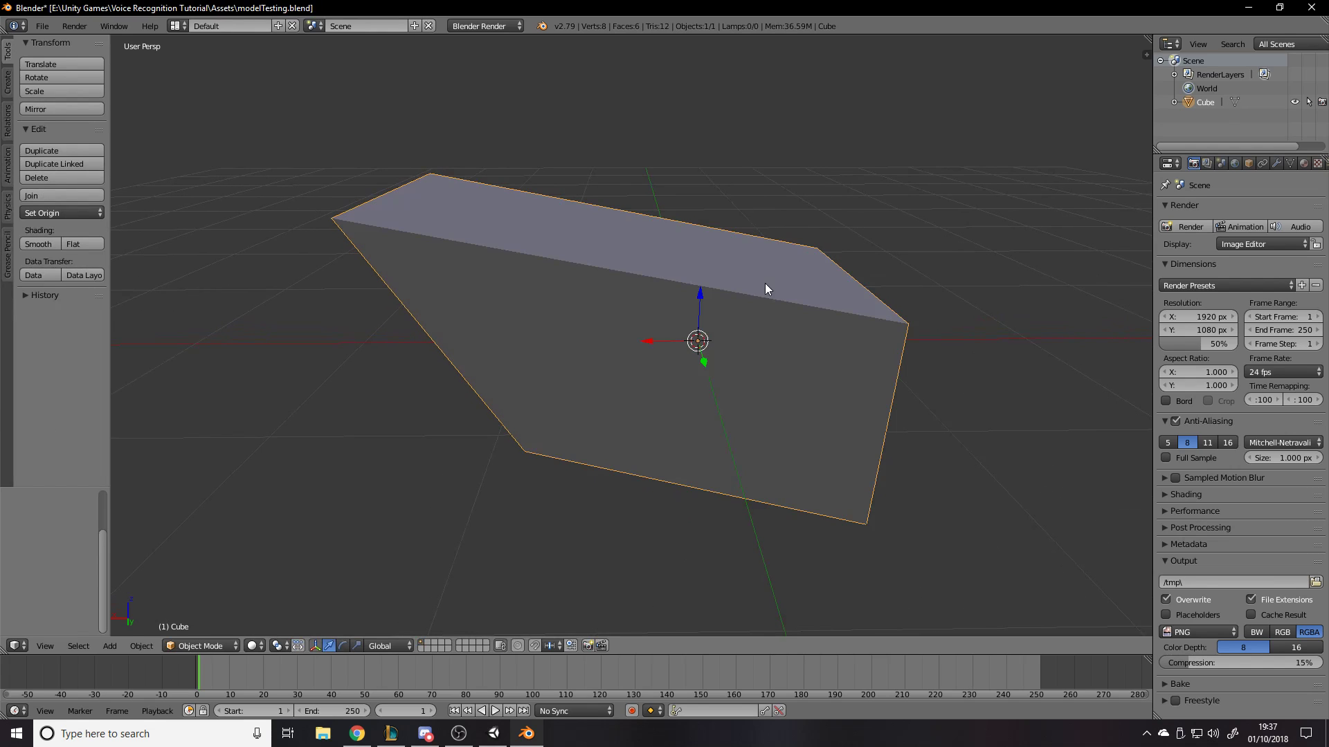
Return to Unity and examine the updated modelTesting asset and scene object, comparing its shape with the Blender model
key(alt+Tab)
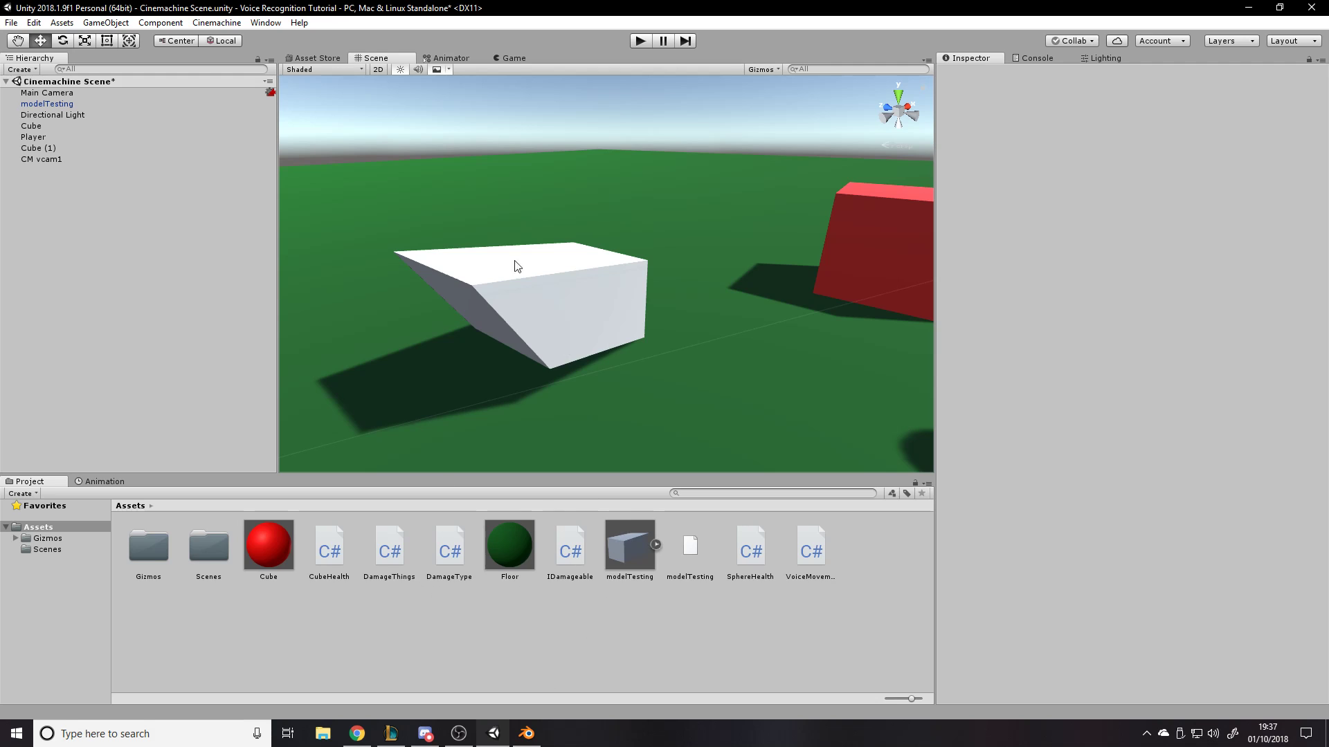
click(680, 550)
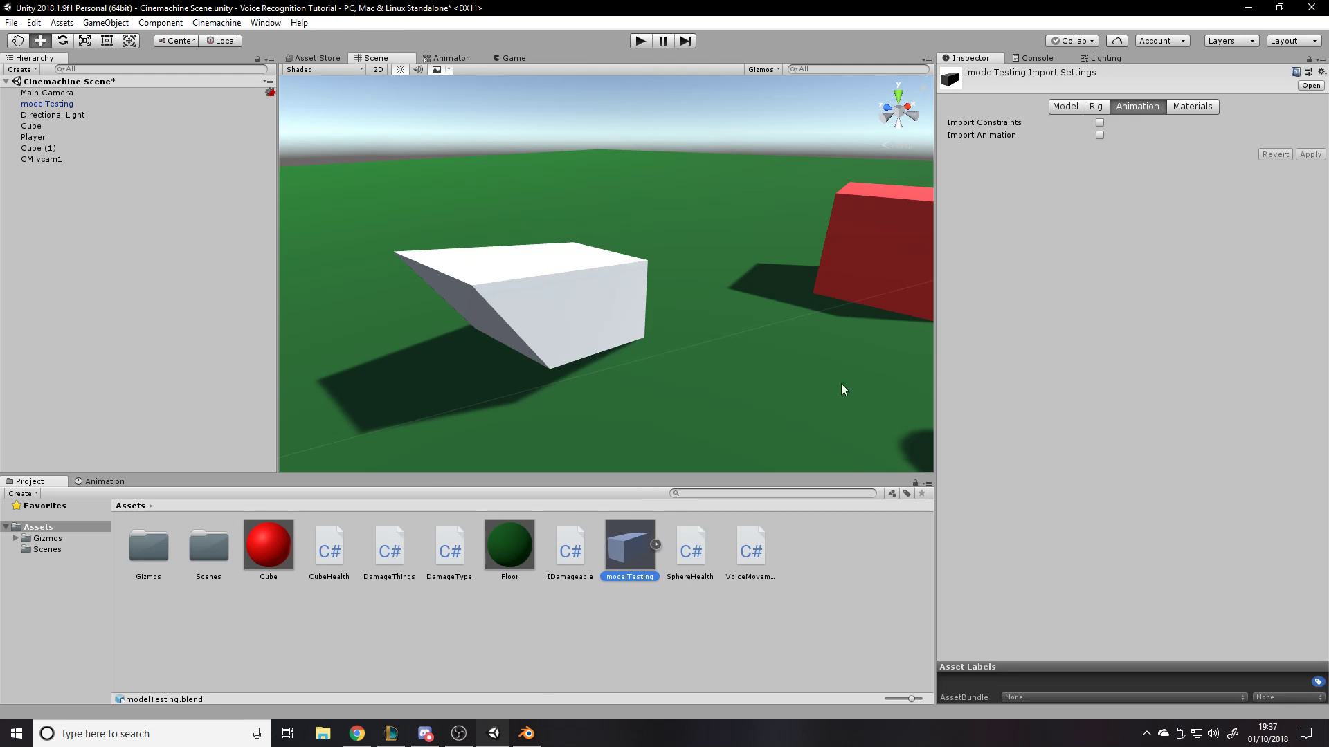
click(538, 286)
key(f)
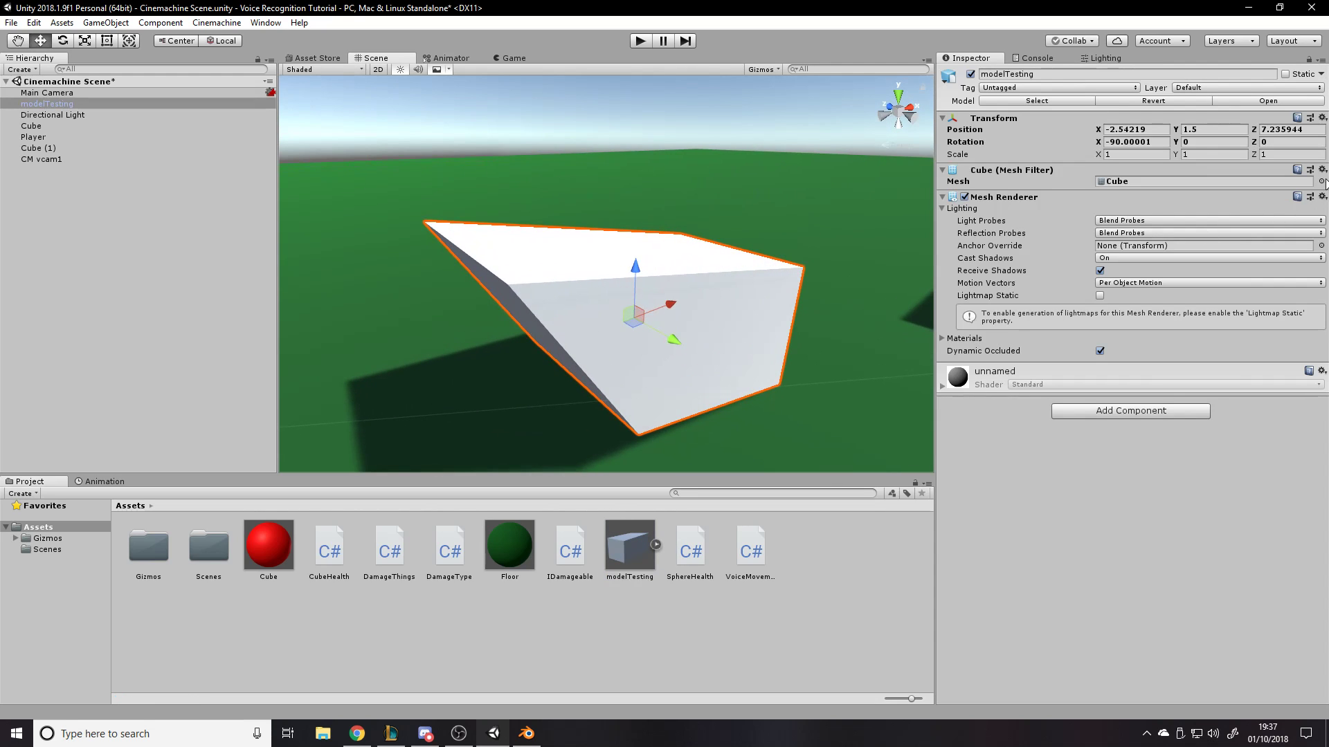
click(537, 732)
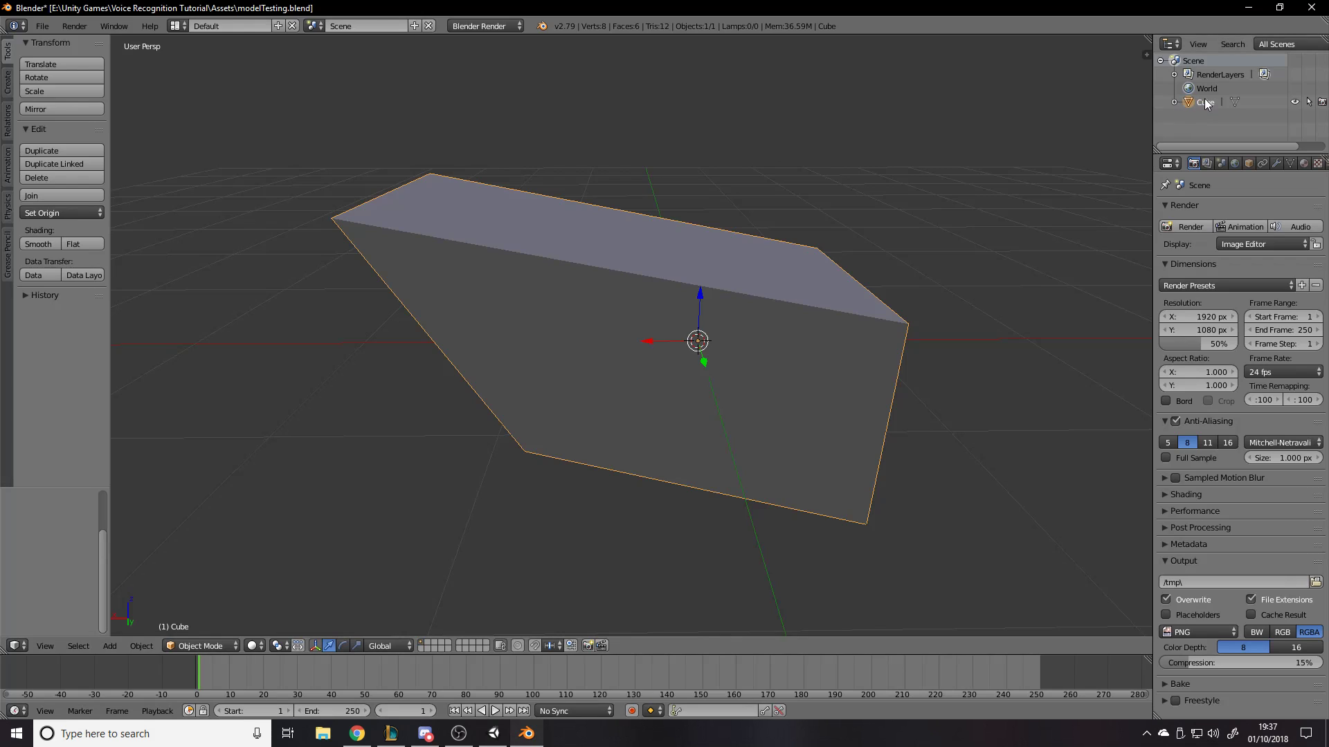
click(492, 737)
key(a)
right_drag(661, 303, 1118, 420)
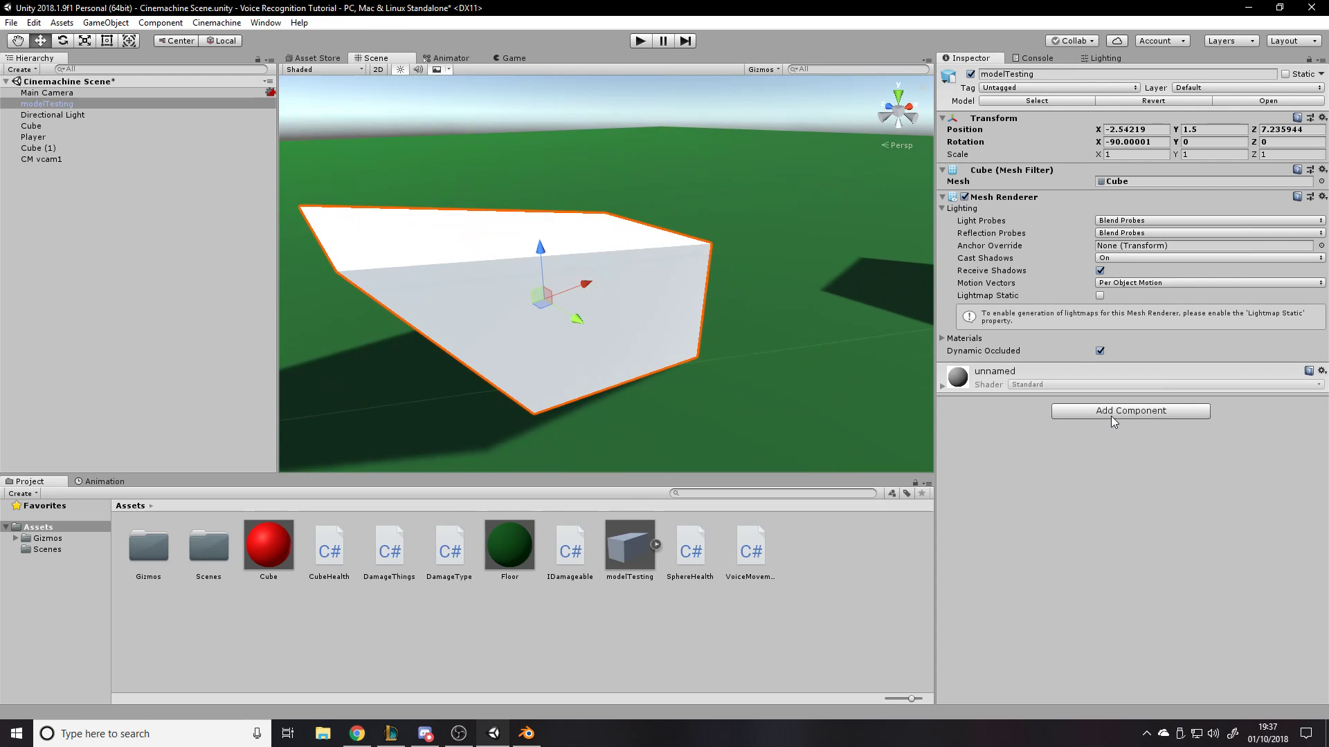
Add a Mesh Collider to the modelTesting object and turn on its Convex option
click(1111, 411)
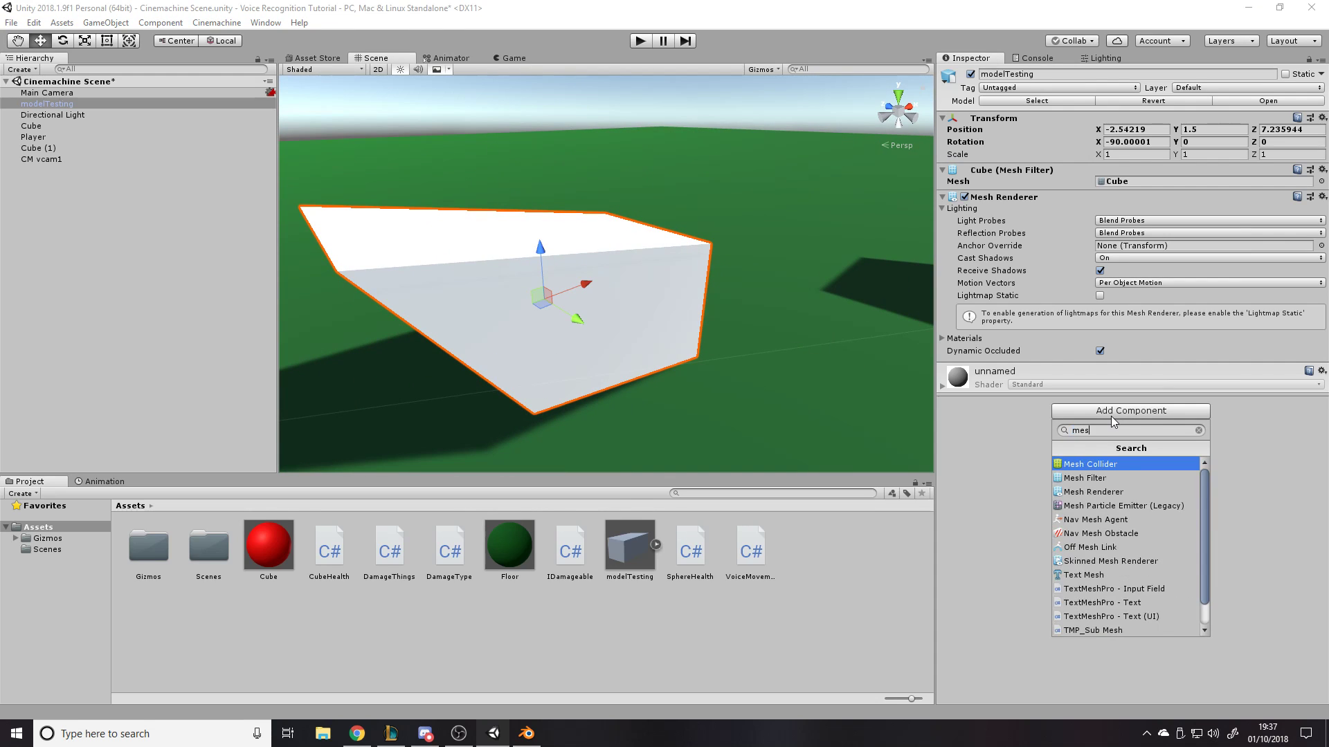
key(Return)
click(1099, 379)
right_drag(817, 325, 988, 196)
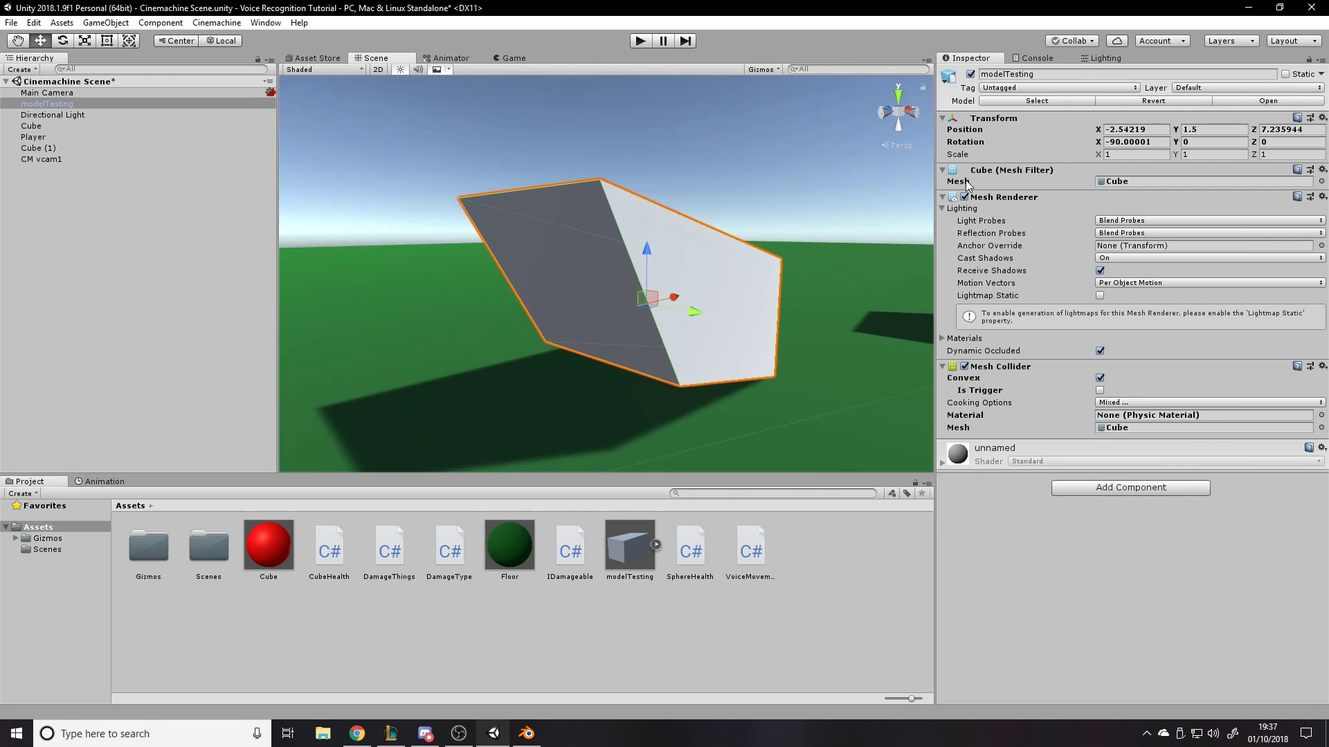
Turn off modelTesting's Mesh Renderer to examine the collider outline, and turn the renderer back on
click(964, 196)
mouse_move(762, 263)
right_down()
mouse_move(608, 257)
mouse_move(579, 276)
mouse_move(530, 276)
mouse_move(655, 302)
mouse_move(686, 272)
mouse_move(780, 247)
right_up()
click(964, 197)
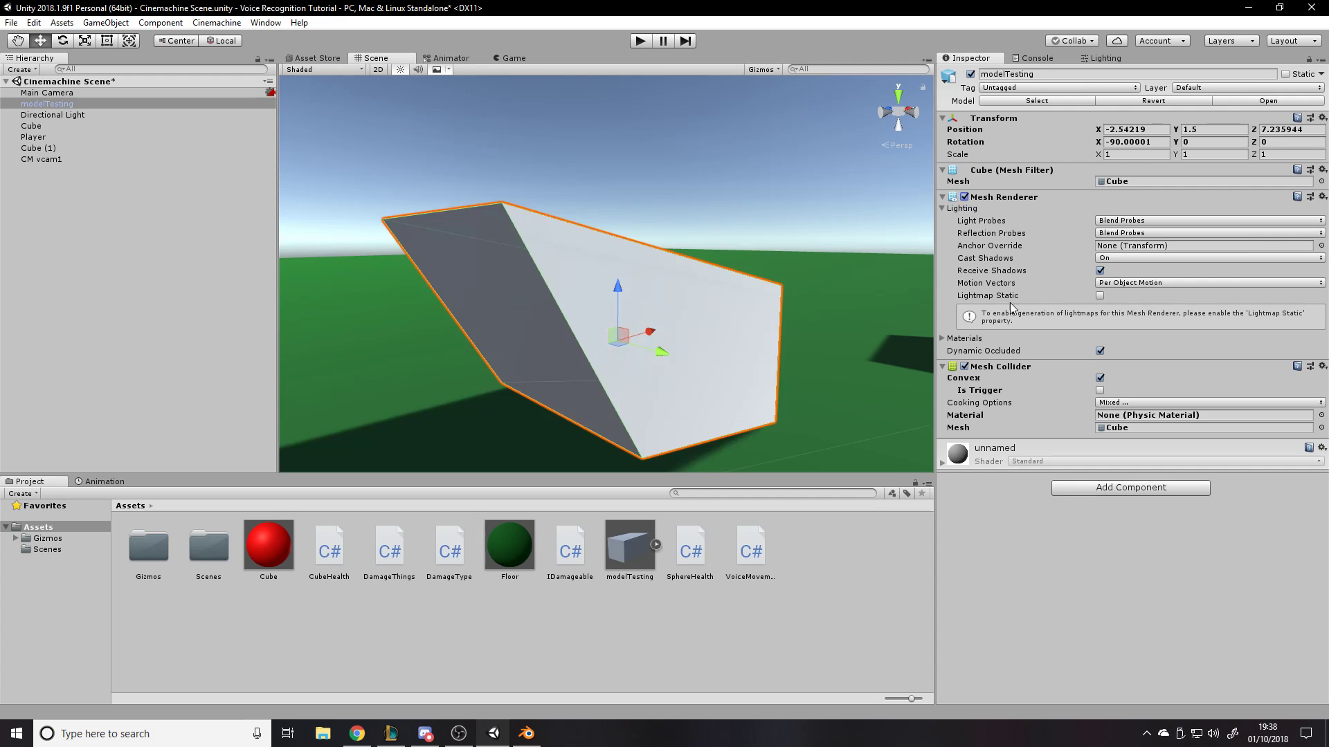
Try the Cylinder mesh on modelTesting's Mesh Collider, and set it back to the model's own Cube mesh
click(1321, 428)
click(338, 158)
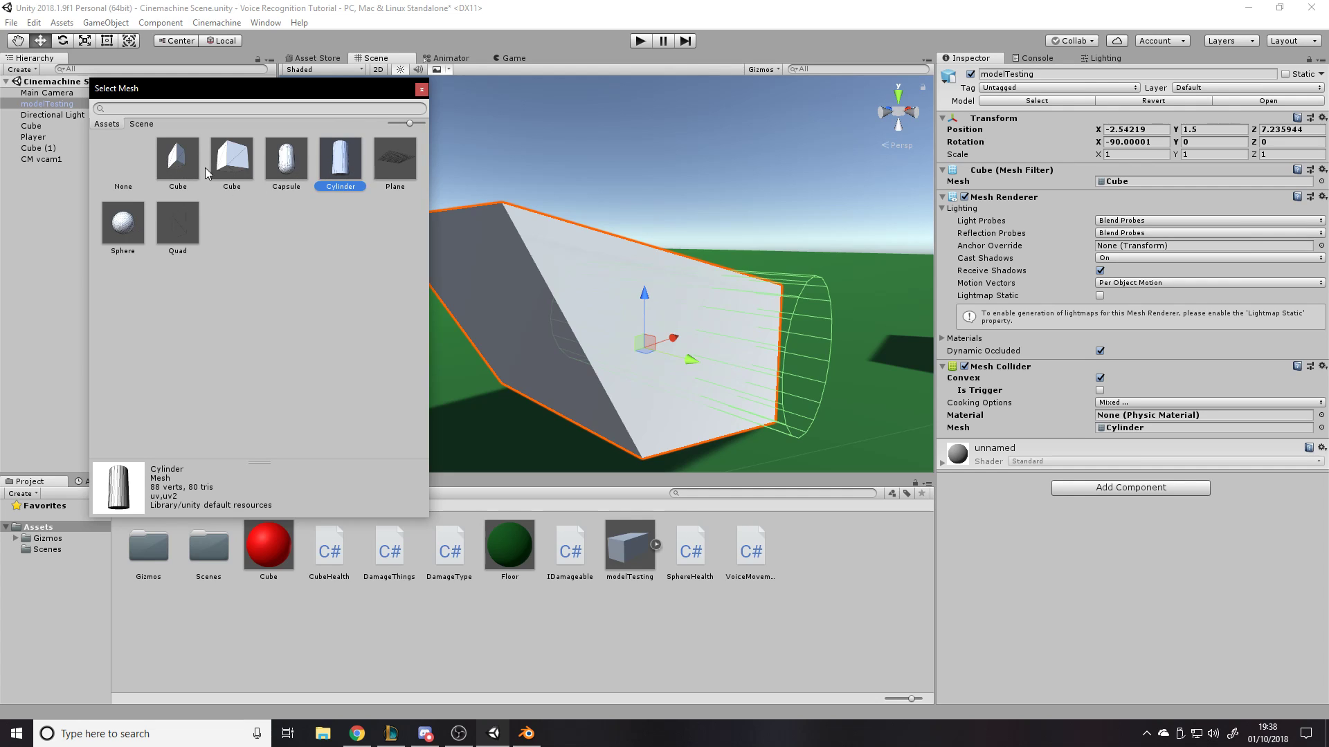
click(186, 163)
click(421, 89)
alt+drag(652, 306, 648, 354)
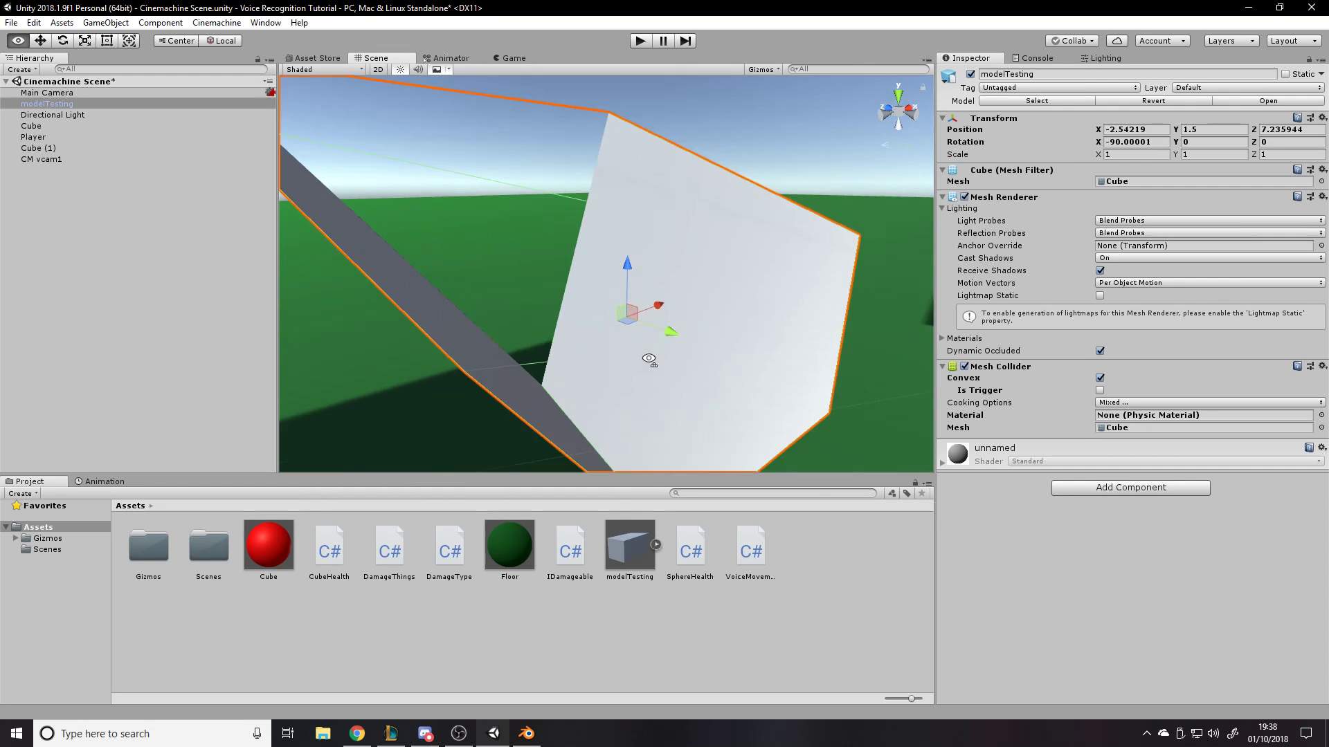
right_drag(648, 354, 652, 382)
key(s)
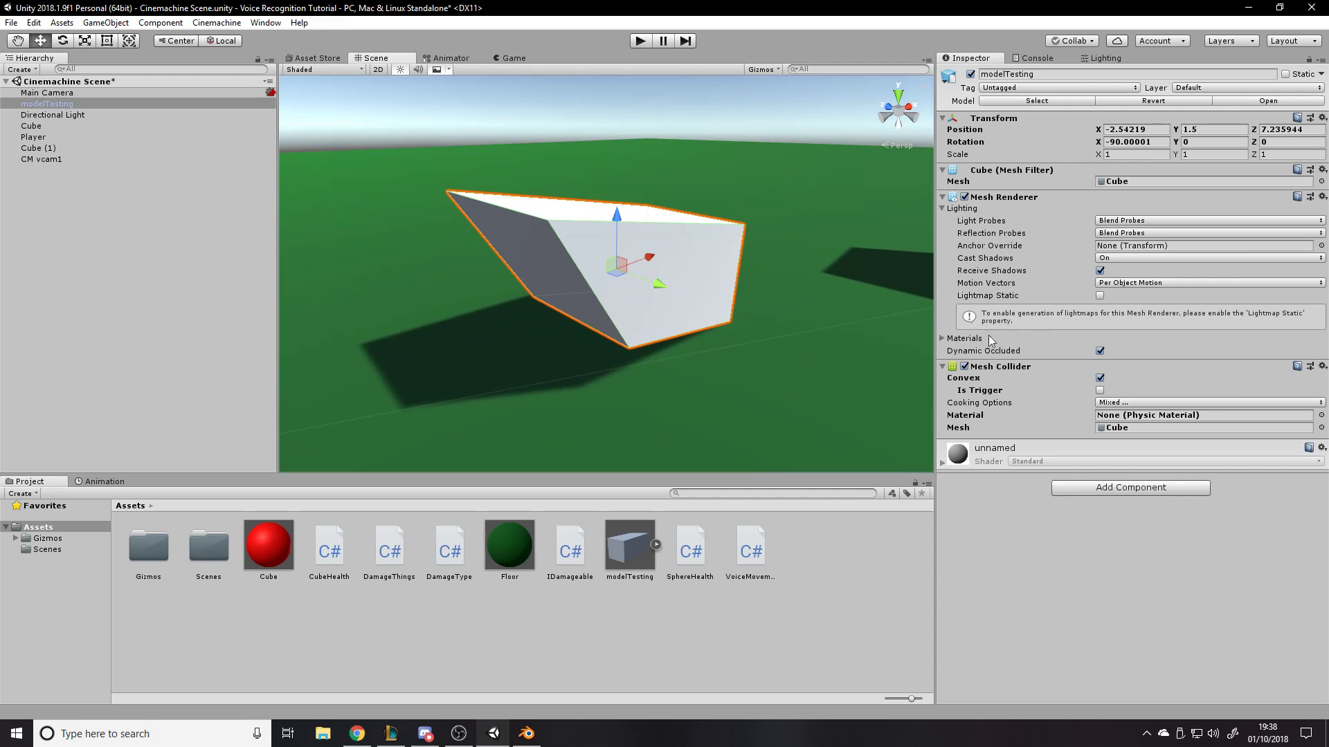
Add a Rigidbody to modelTesting and raise the object above the floor to about Y 2.873
click(1143, 489)
text(ri)
key(Return)
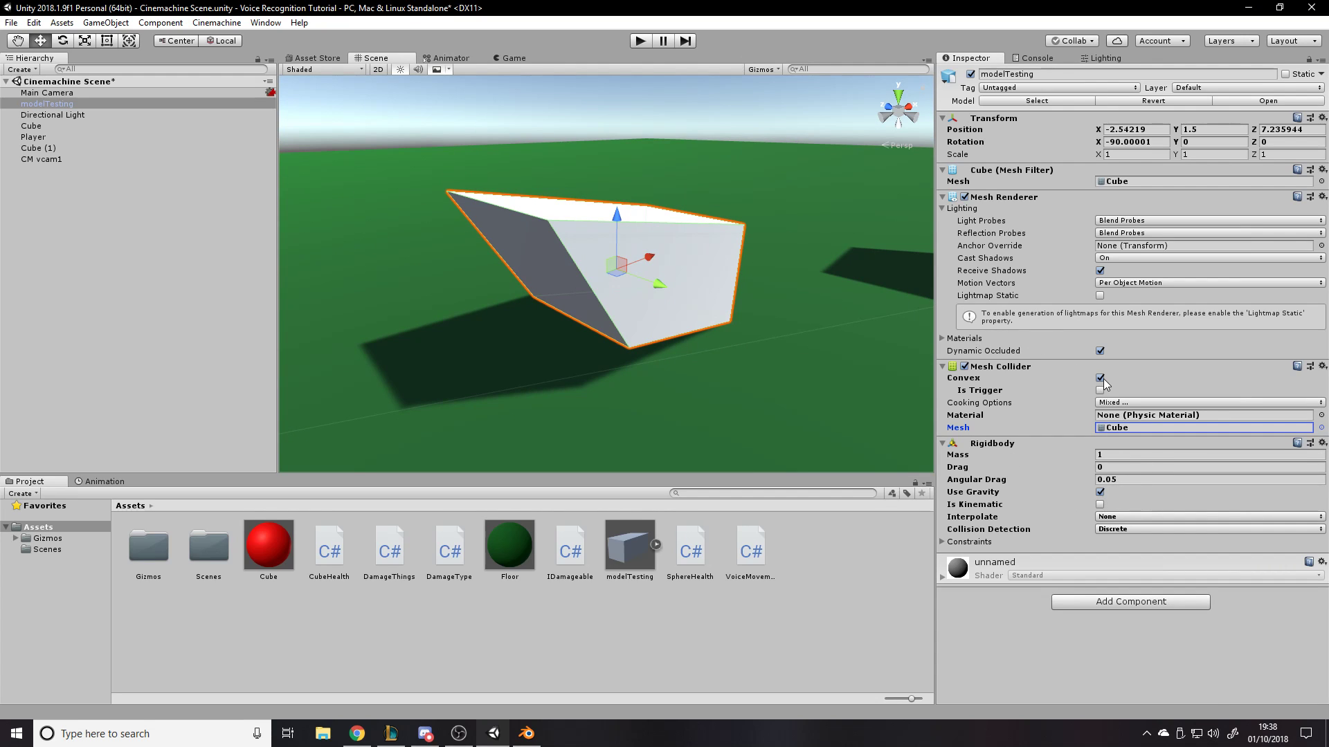
drag(608, 220, 612, 88)
Run the scene, and tilt and lift modelTesting in the Scene view to test its collision with the floor
click(641, 40)
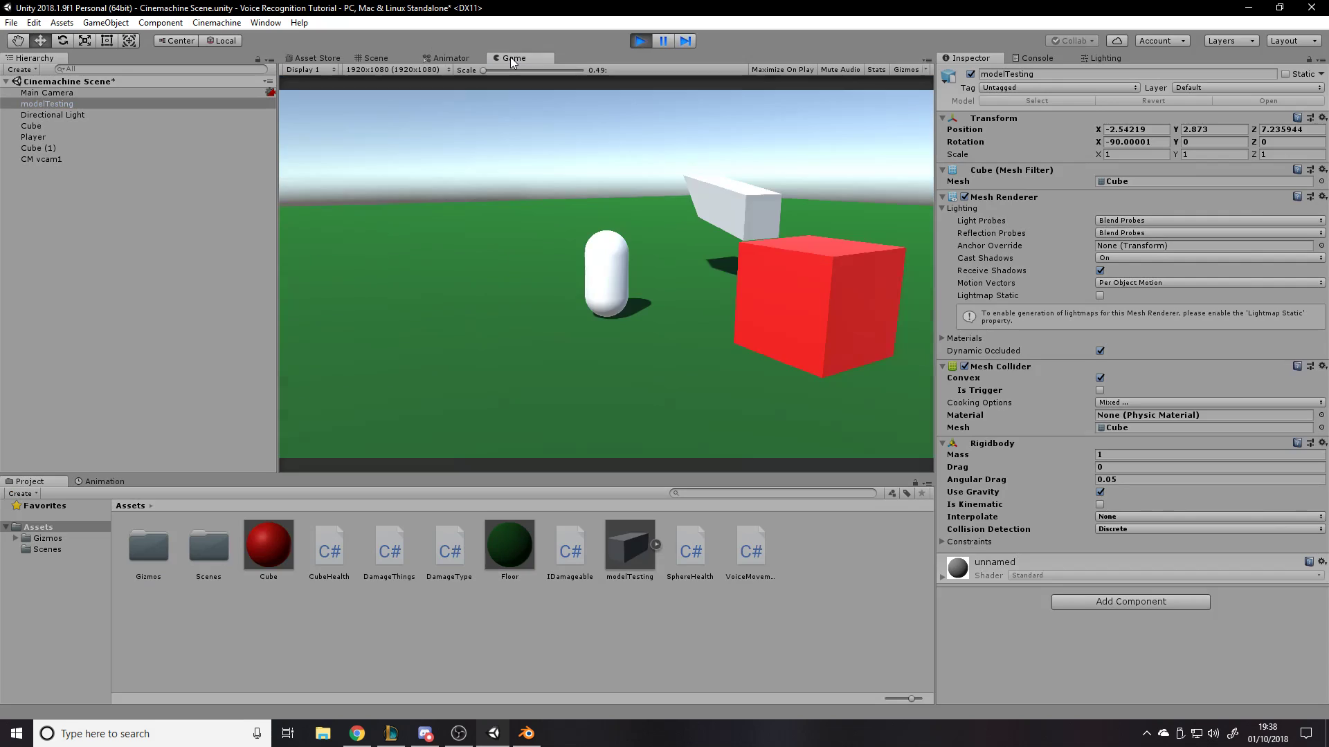
click(377, 58)
mouse_move(708, 280)
right_down()
mouse_move(747, 231)
mouse_move(692, 277)
right_up()
key(e)
drag(587, 223, 544, 326)
key(w)
drag(663, 200, 596, 92)
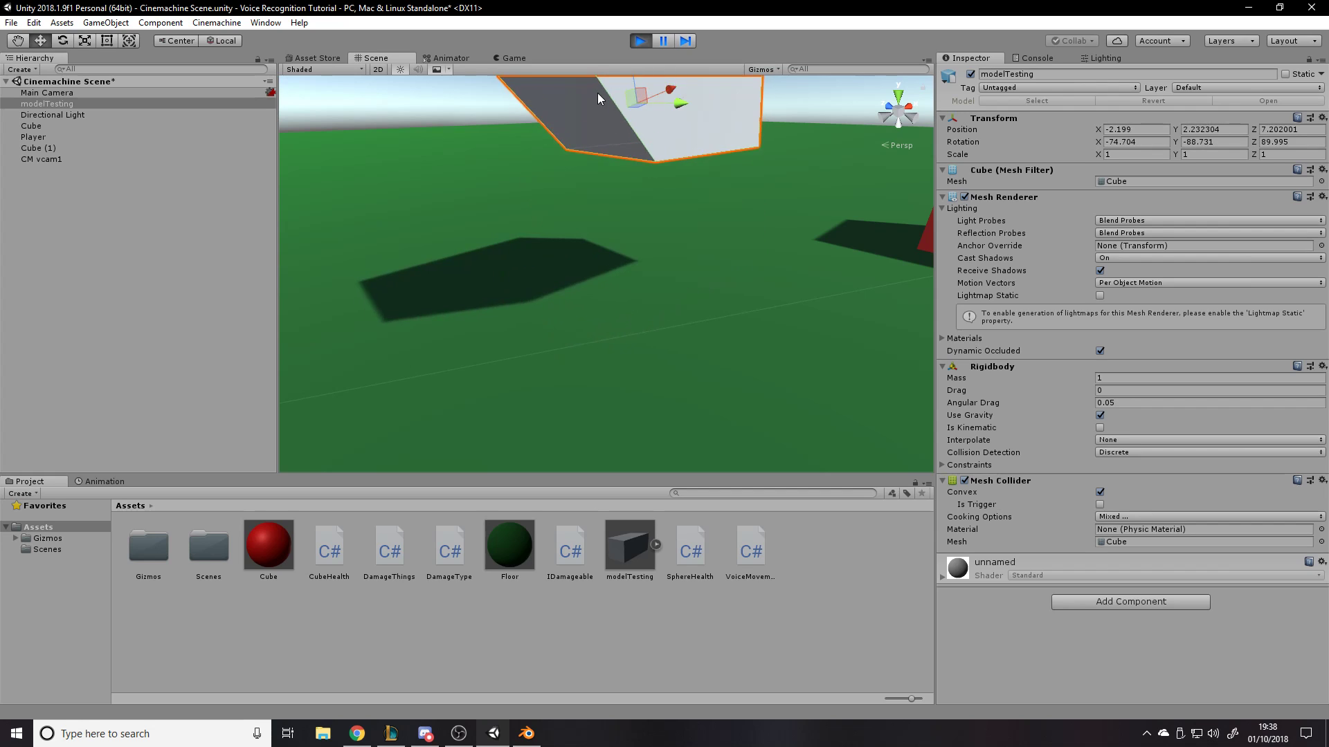
Lift and rotate modelTesting during play to watch it fall on its mesh collider, and stop the scene
drag(609, 214, 587, 92)
key(e)
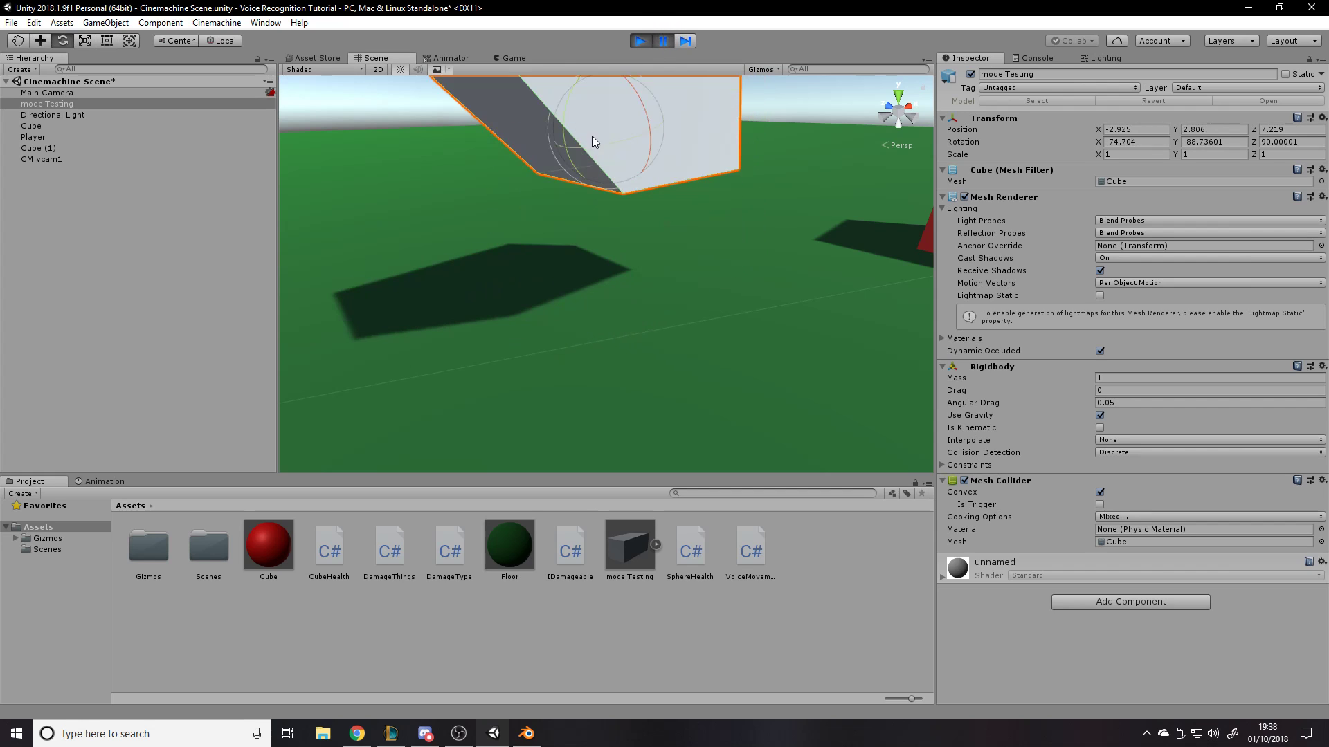
drag(574, 166, 645, 206)
click(661, 39)
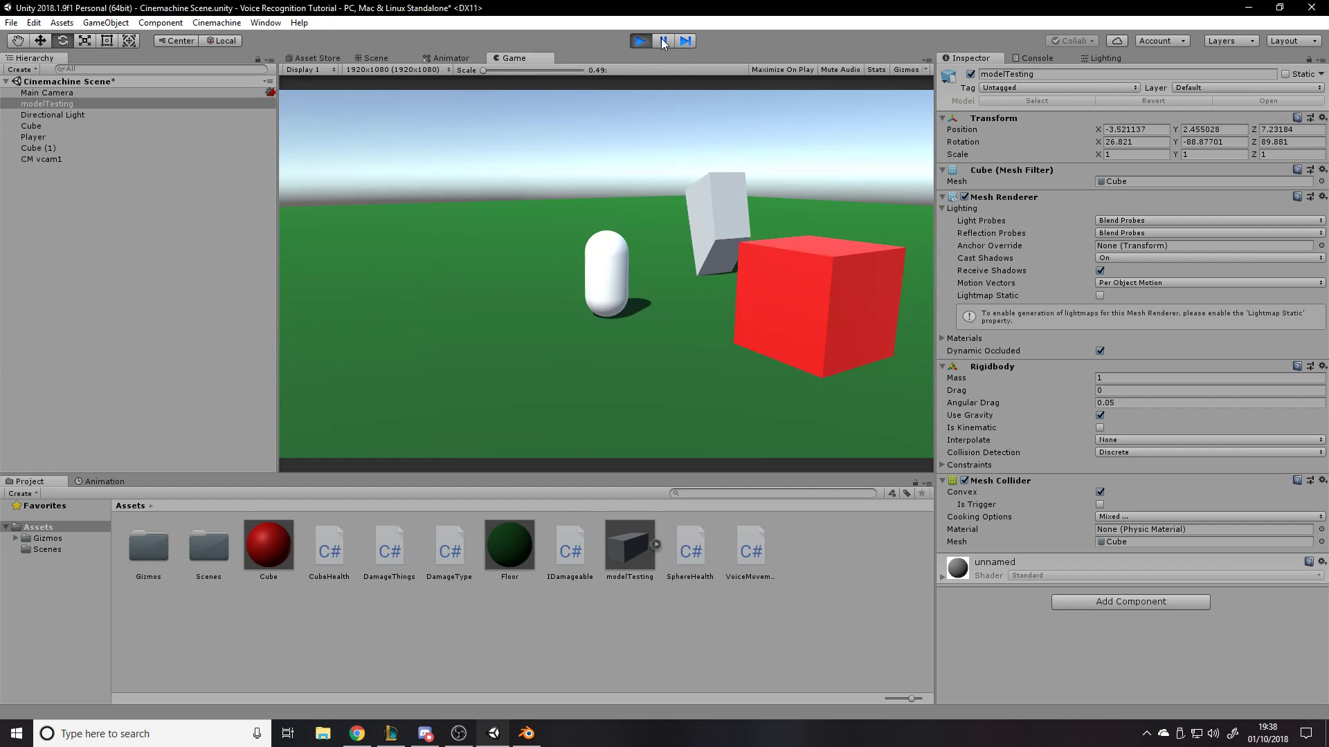
click(376, 58)
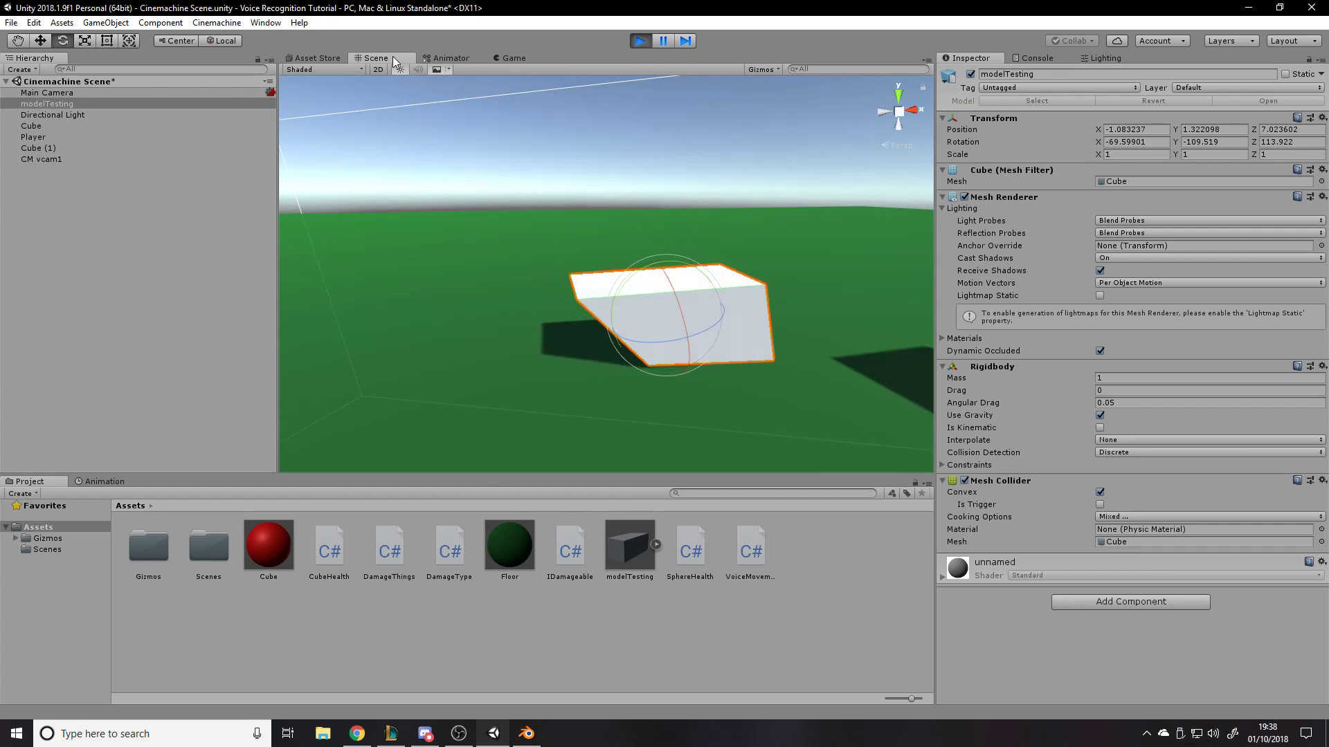
click(640, 41)
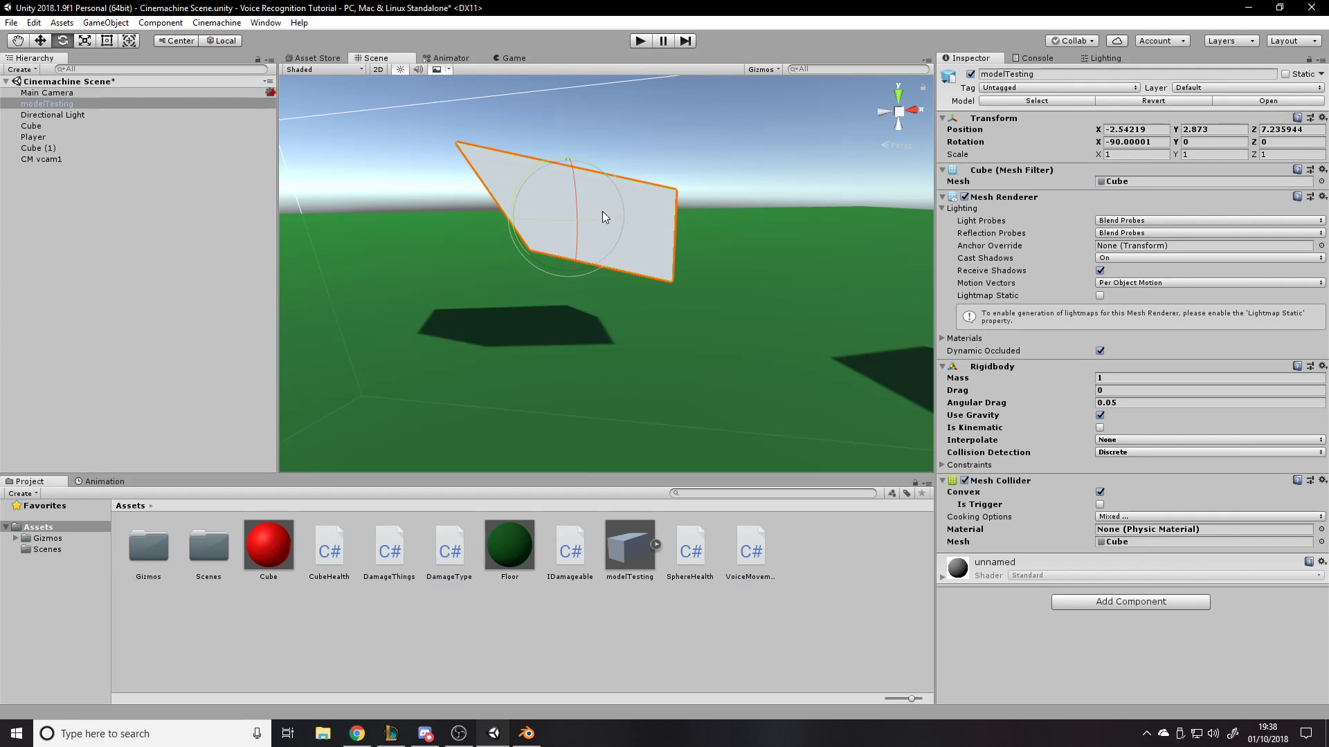
Switch to Blender, enter Edit Mode on the reshaped cube and select its top face
click(1248, 7)
key(z)
key(z)
key(Tab)
scroll(723, 220, up, 1)
key(a)
middle_drag(724, 216, 668, 181)
right_click(700, 220)
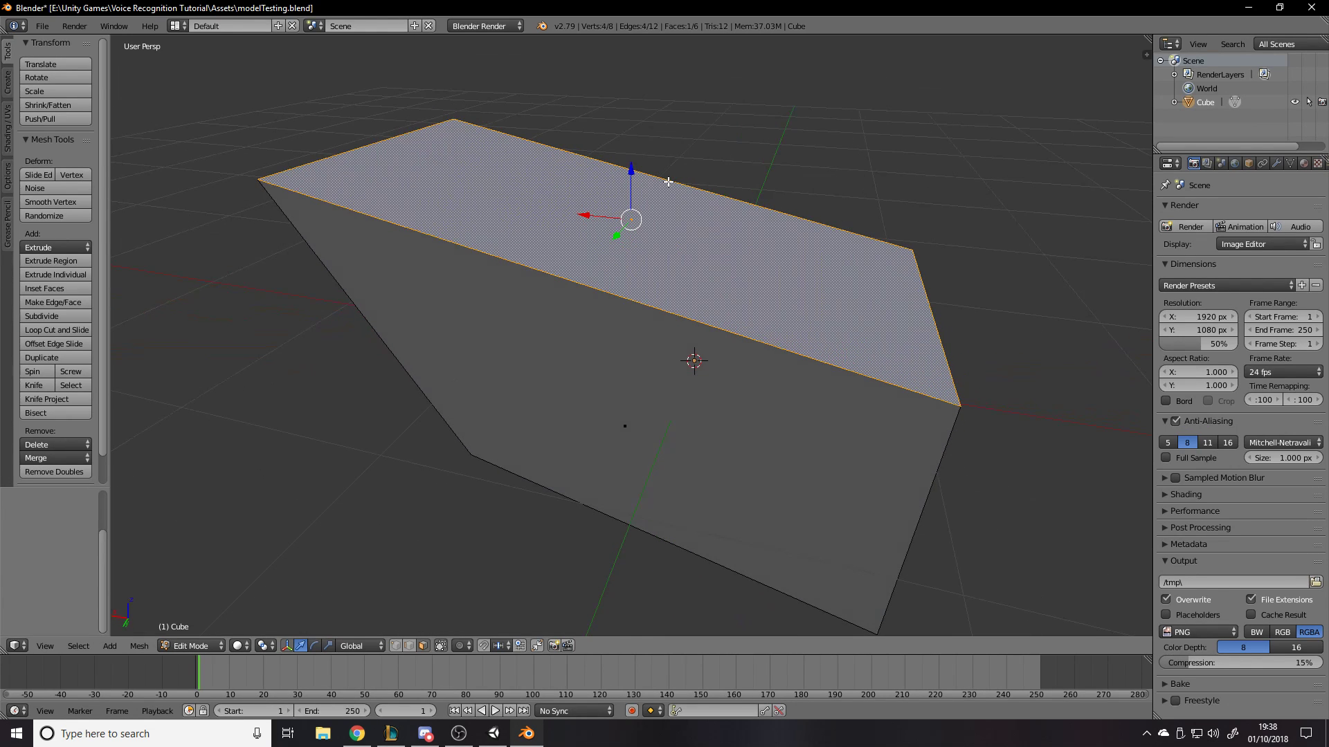
Reselect the reshaped cube's top face and try shifting it along the X axis
mouse_move(660, 211)
middle_down()
mouse_move(546, 258)
mouse_move(647, 230)
middle_up()
key(a)
scroll(657, 234, up, 3)
scroll(664, 228, down, 3)
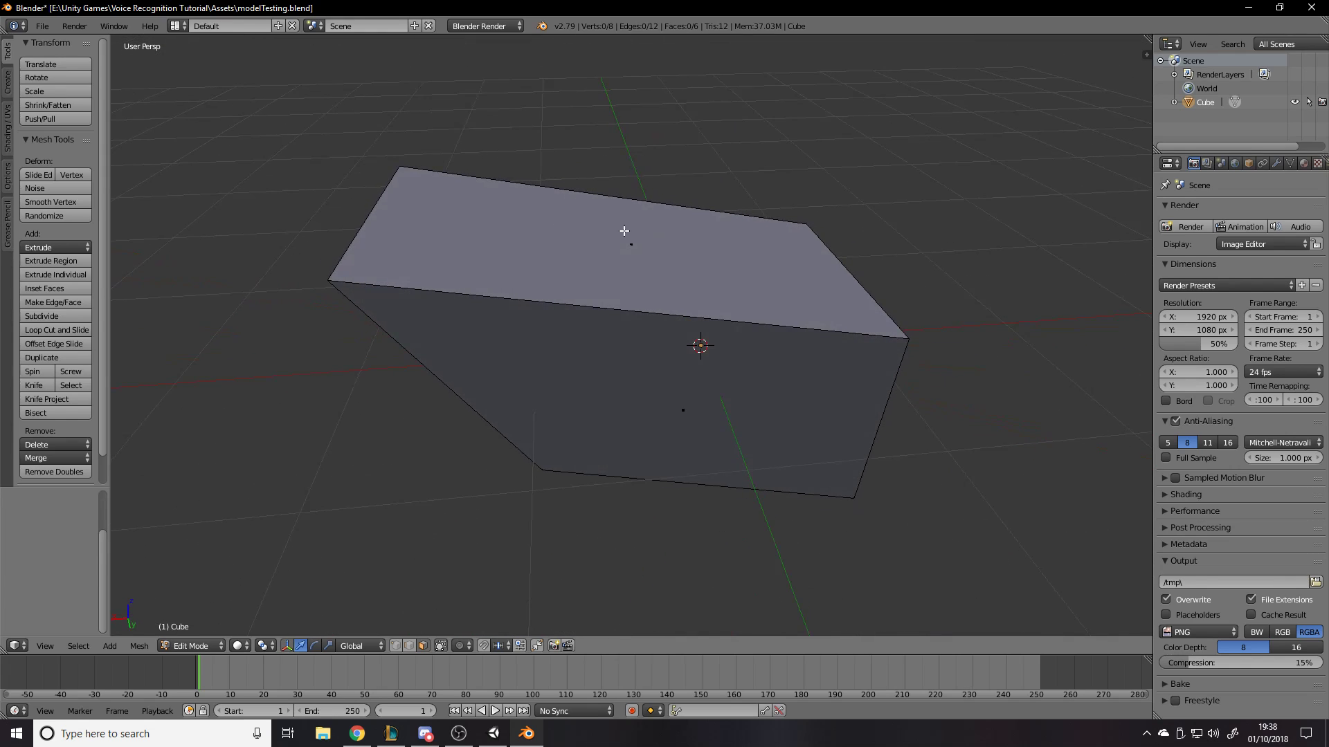
right_click(660, 234)
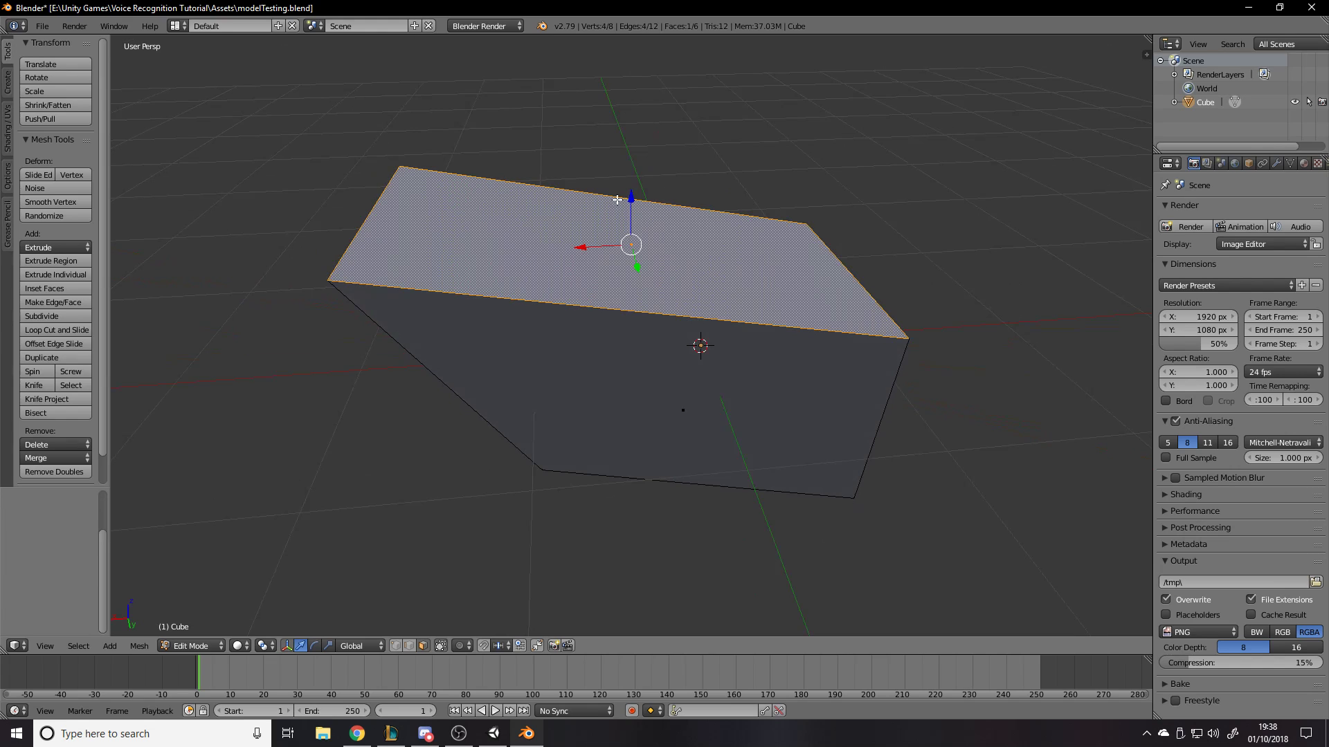
middle_drag(648, 200, 658, 186)
drag(589, 239, 659, 248)
Delete all of the reshaped cube's vertices and remove the empty Cube object from the scene
key(a)
key(a)
key(x)
click(561, 173)
right_click(1208, 103)
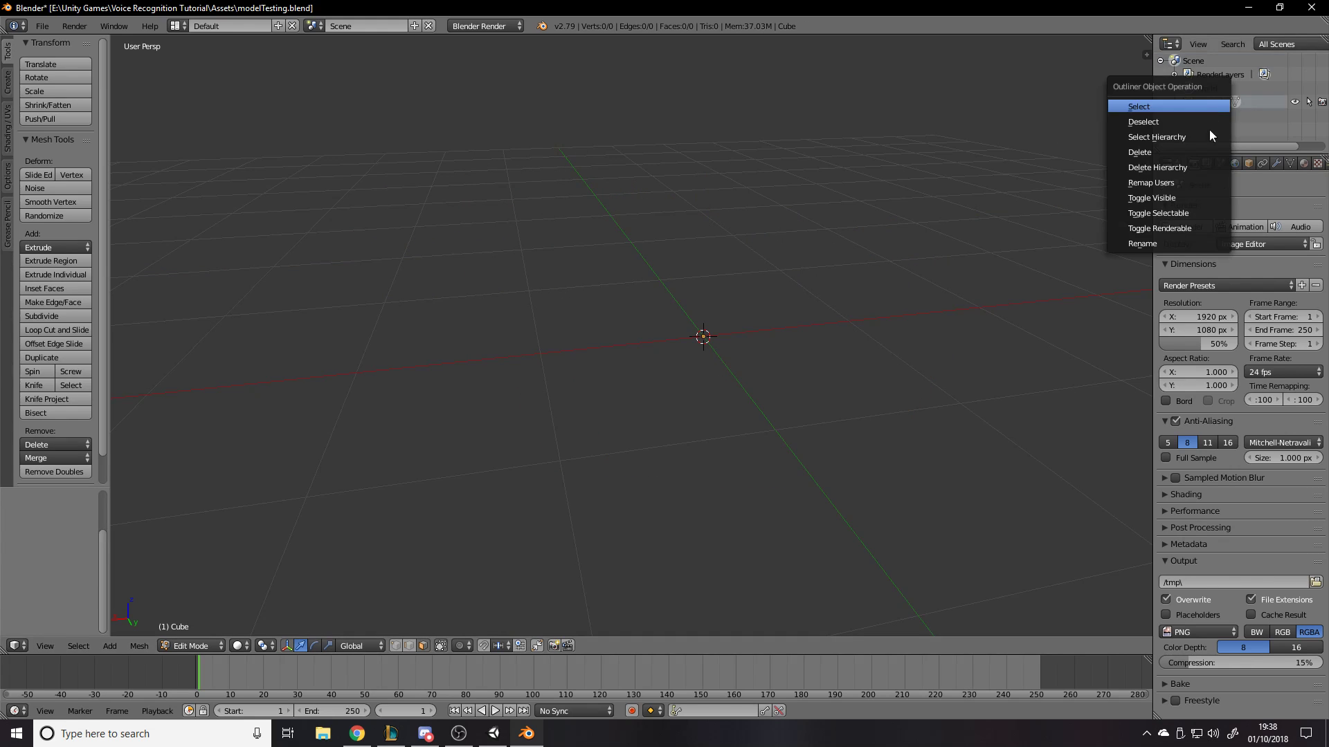
click(1166, 153)
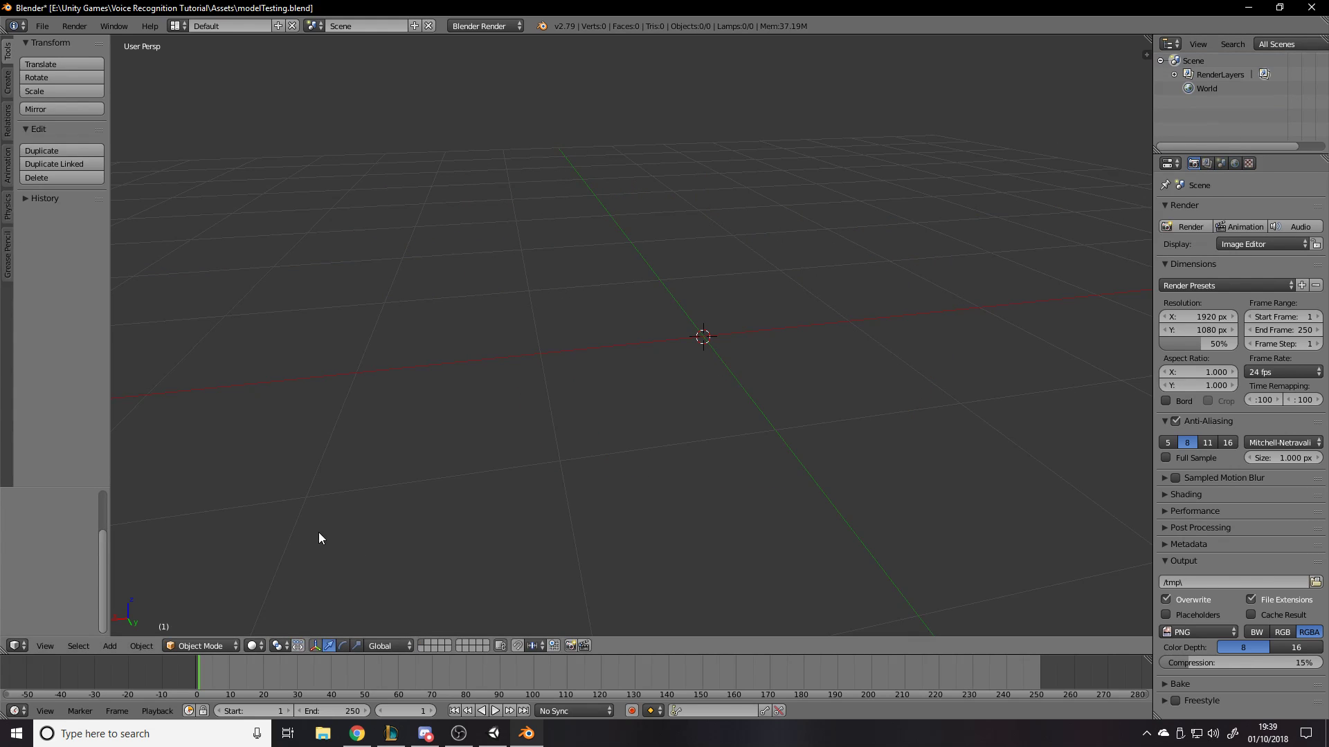
Add a new cube mesh at the scene origin
key(shift+a)
mouse_move(620, 421)
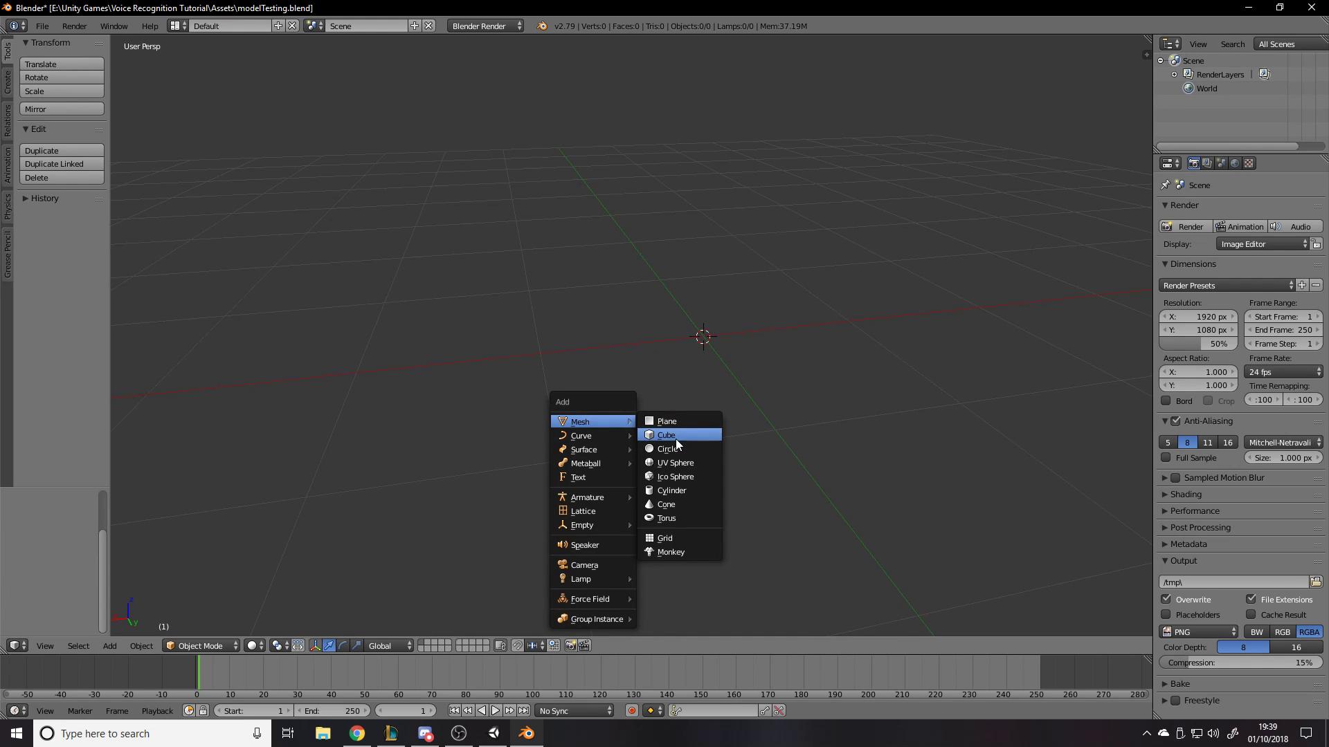
click(675, 439)
scroll(833, 339, down, 3)
middle_drag(861, 317, 765, 328)
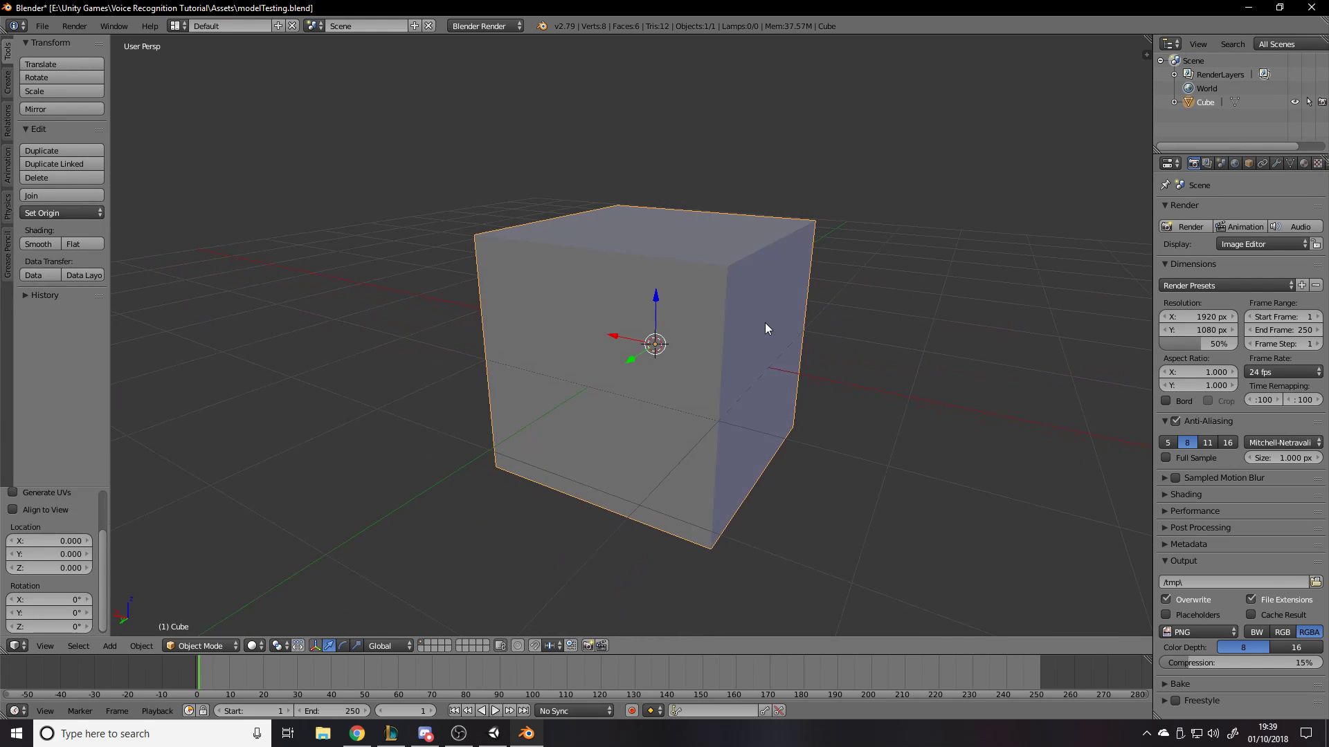
Examine a side face of the new cube in Edit Mode and return to Object Mode
key(Tab)
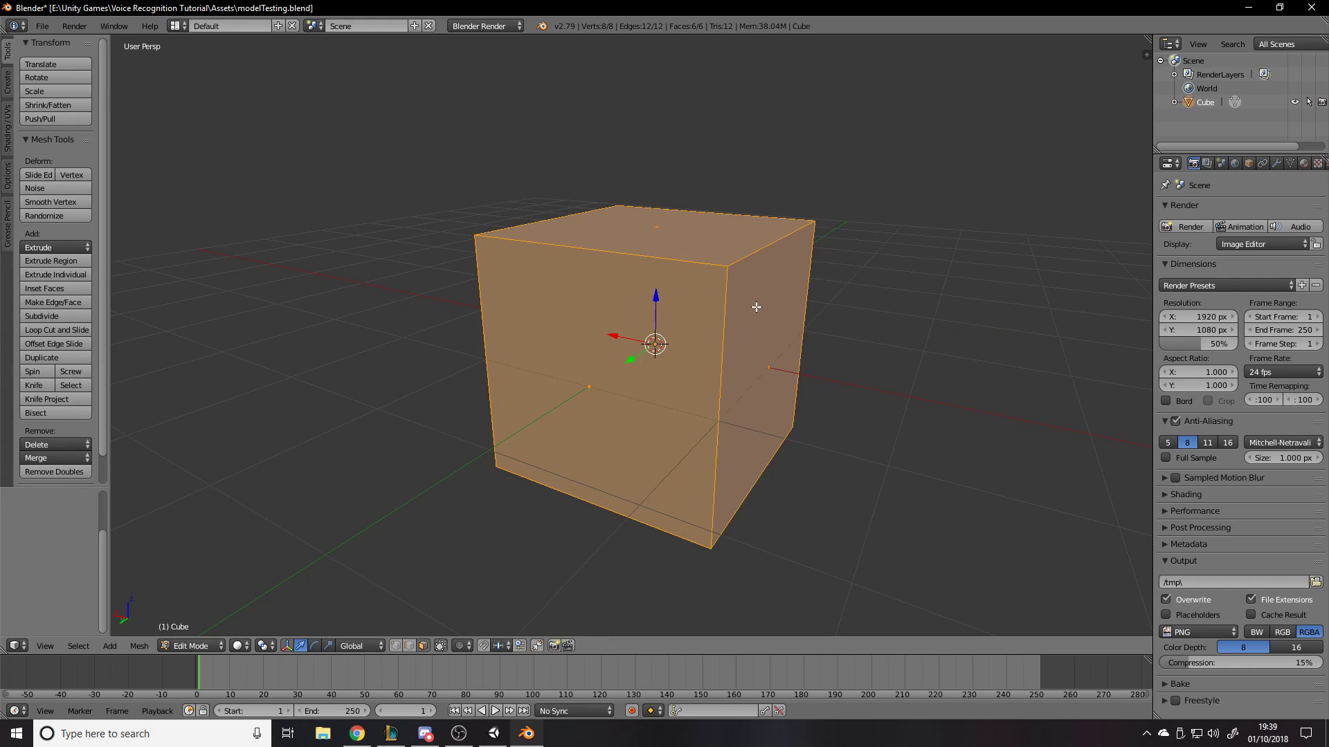
right_click(766, 348)
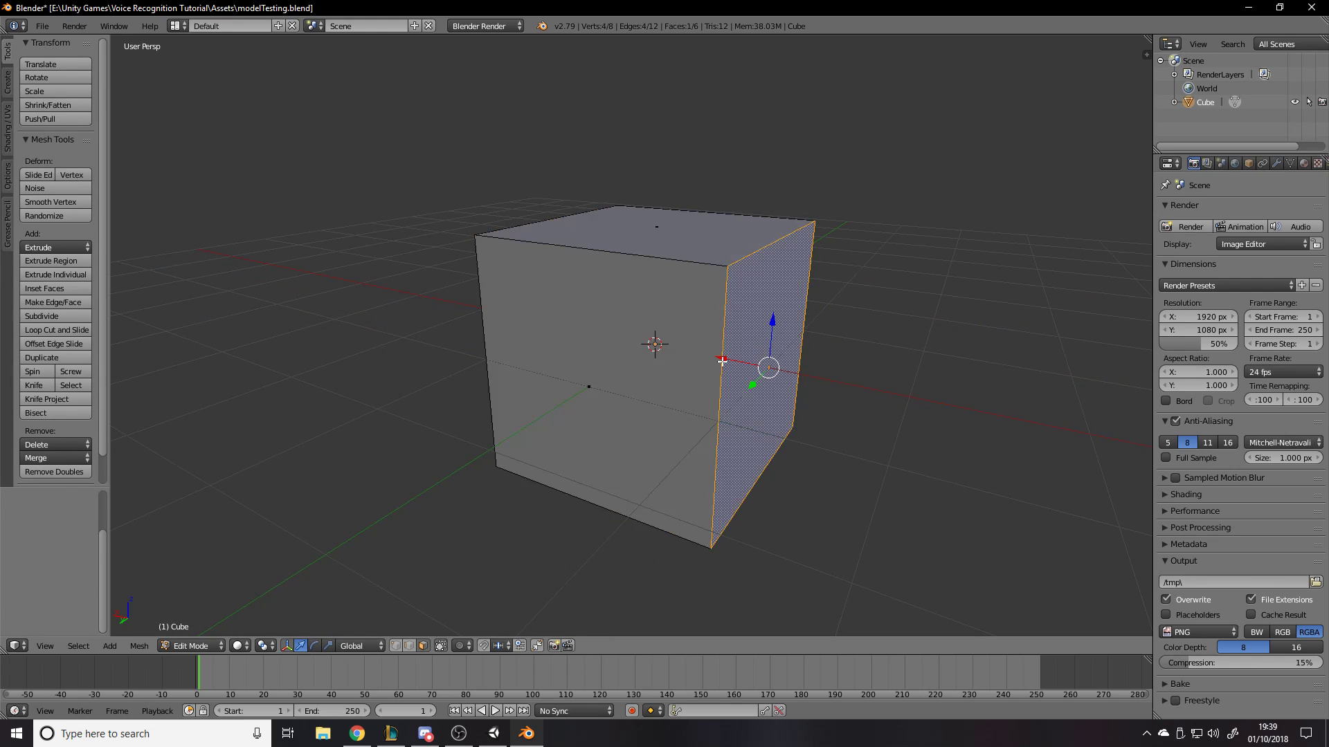
middle_drag(641, 291, 685, 281)
key(Tab)
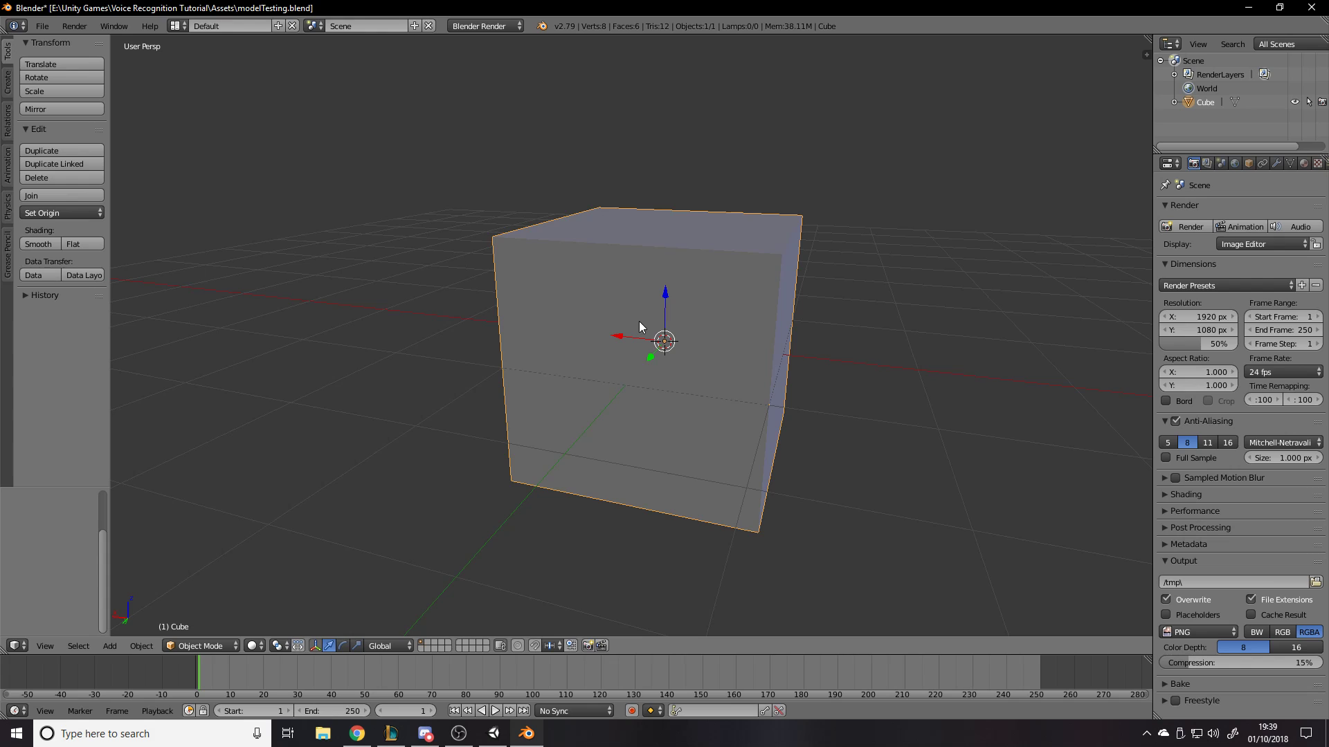
Scale the cube by about -2.285 along the X axis, and scale it uniformly by about 0.644
key(s)
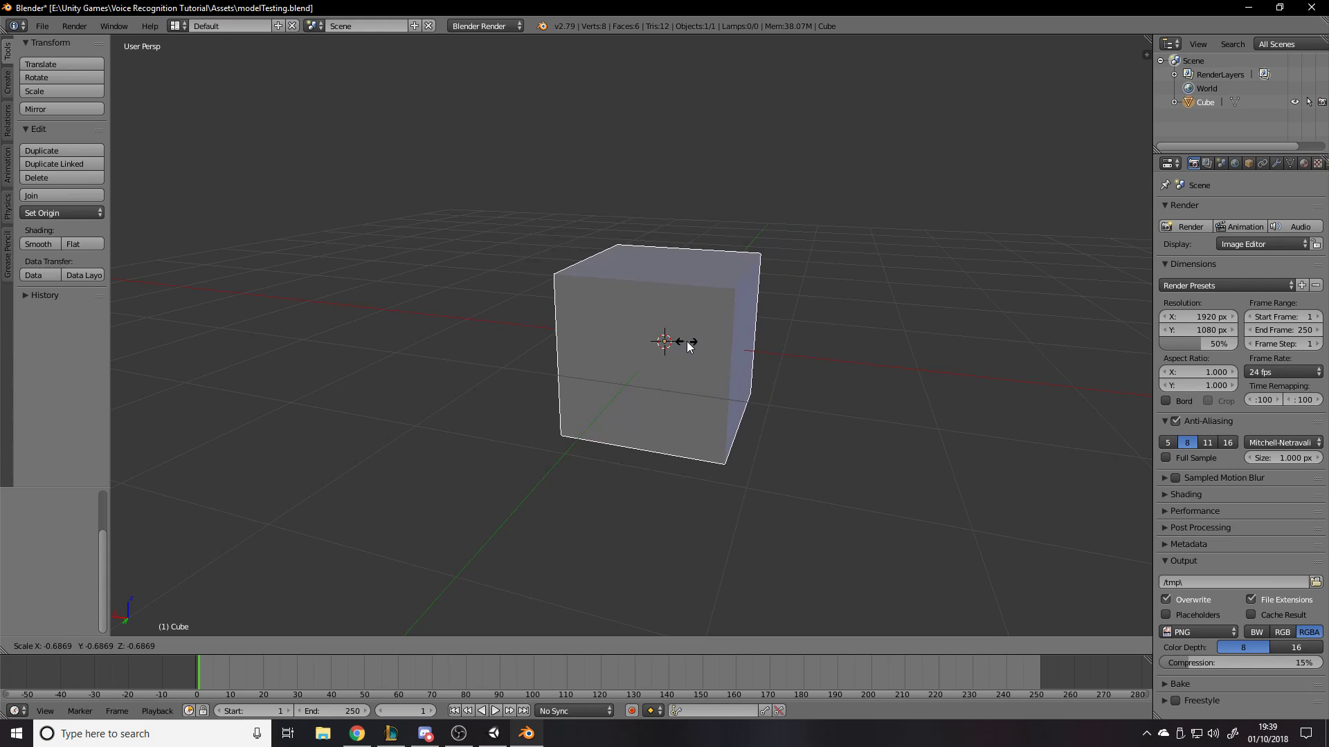
key(z)
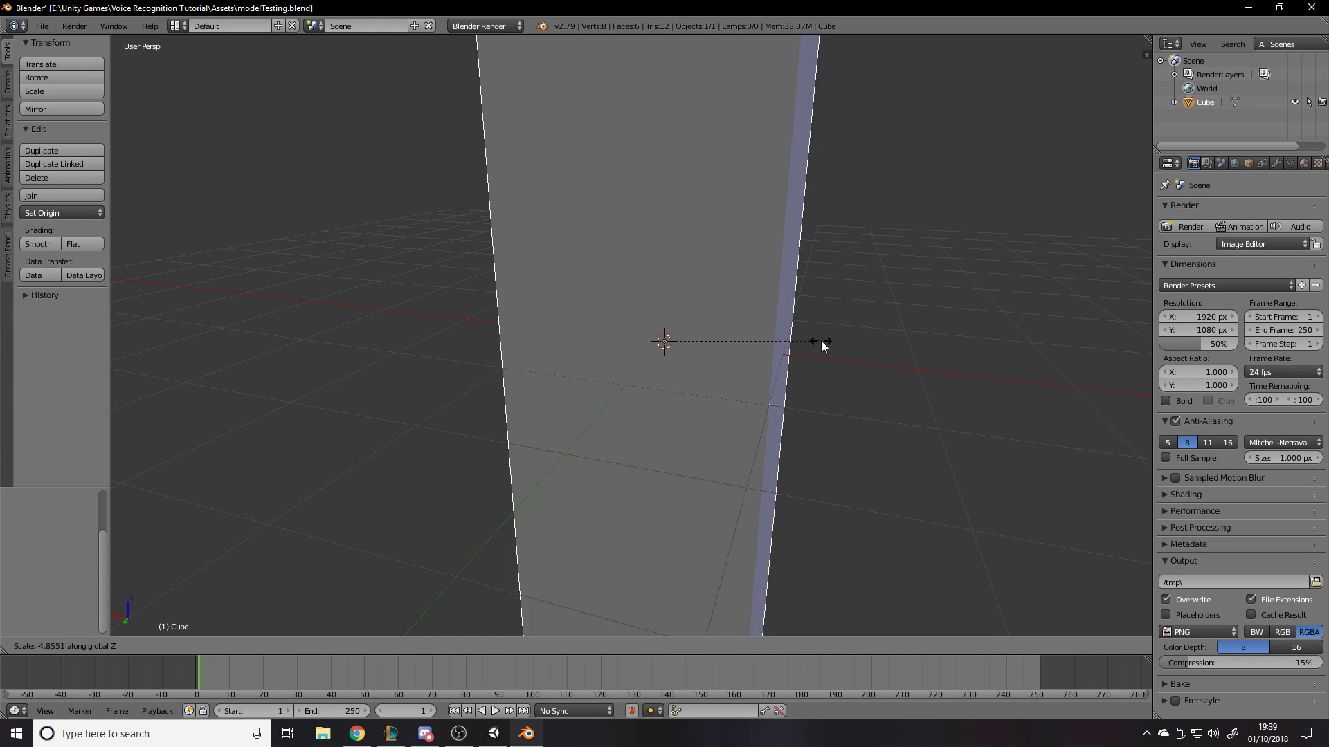
key(x)
key(y)
key(x)
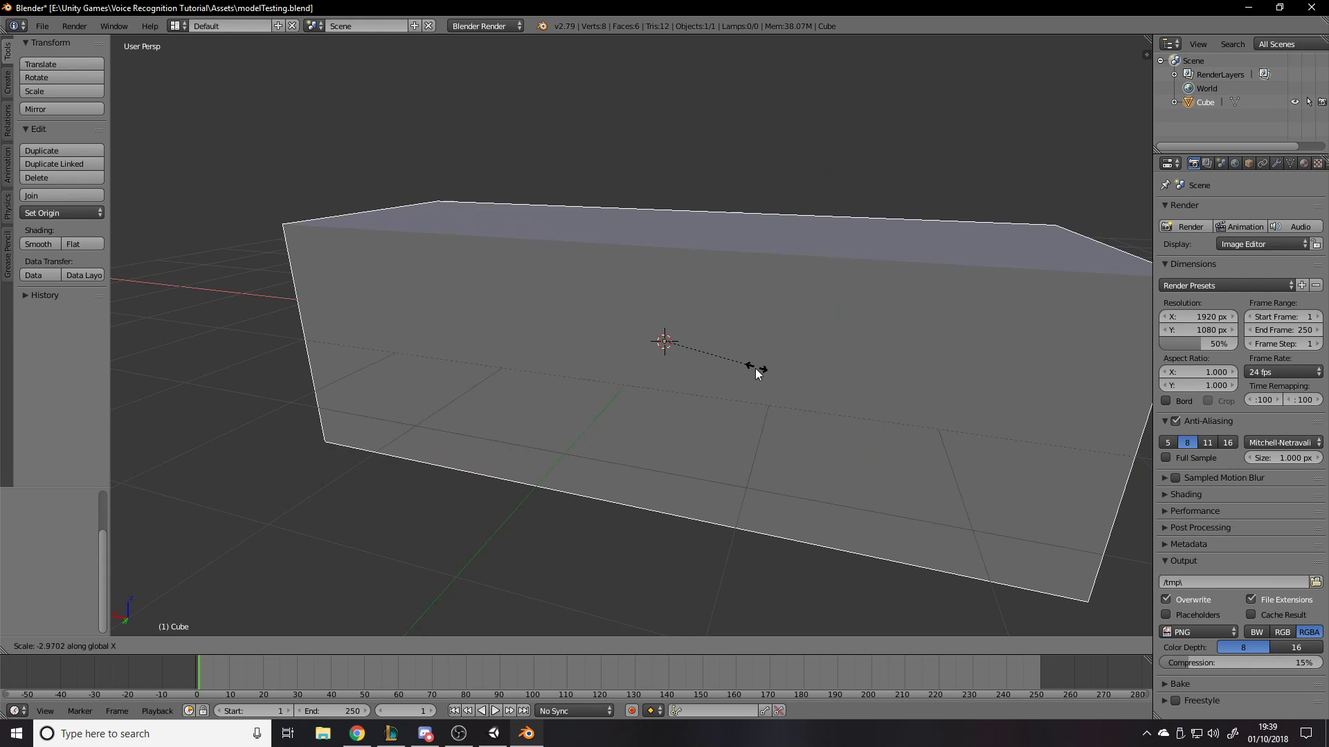
click(727, 374)
key(s)
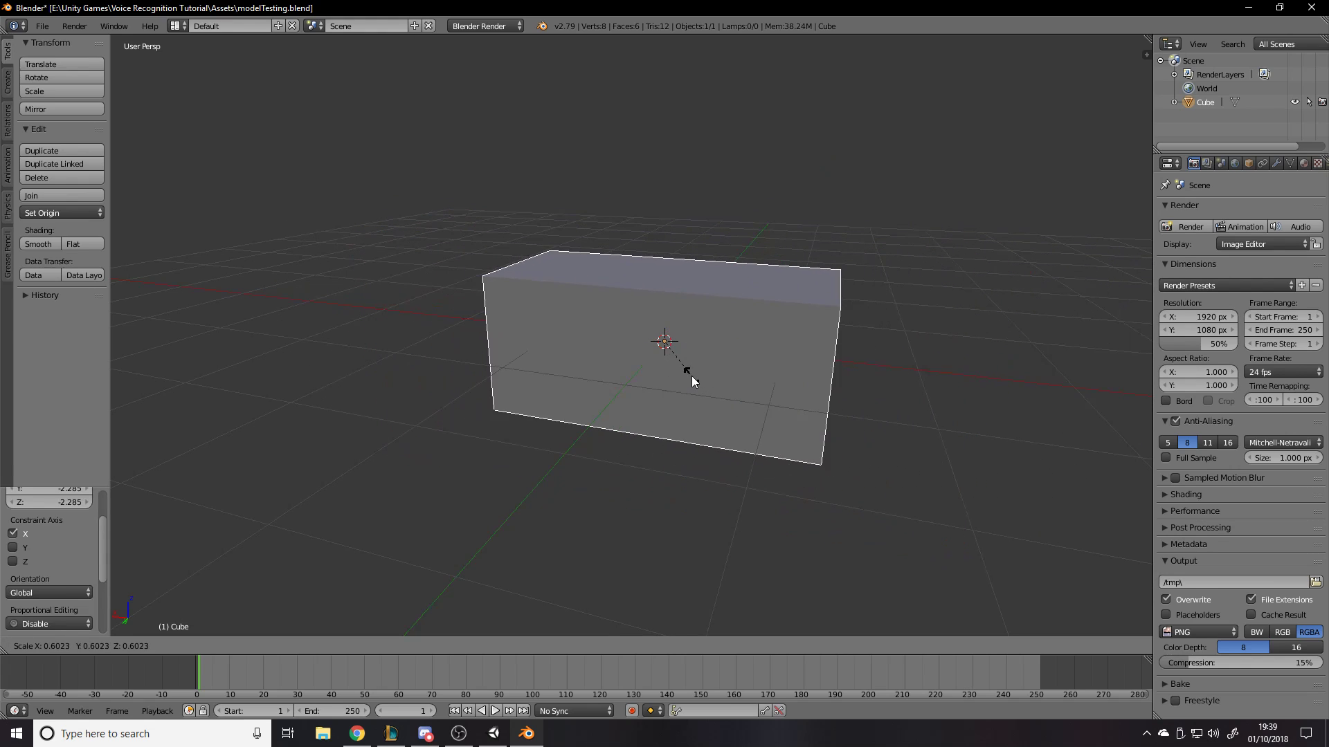
click(706, 369)
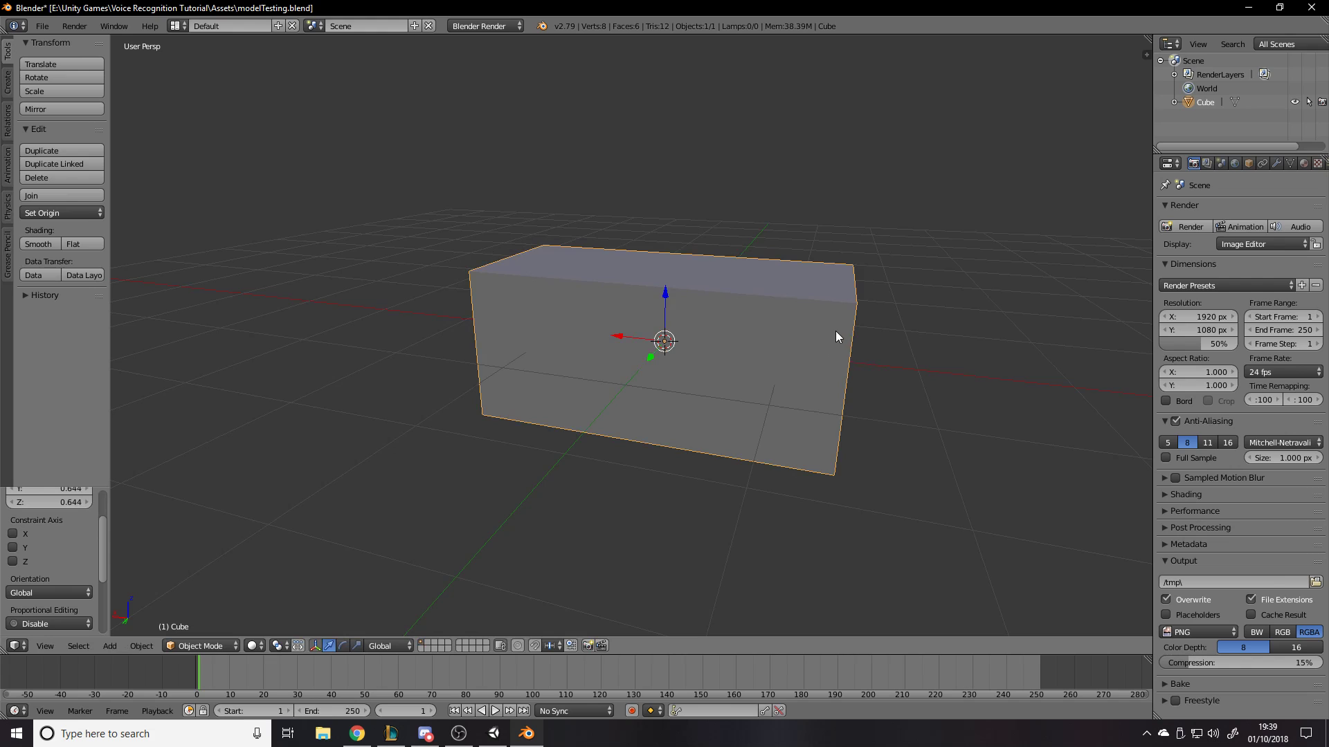
Enter Edit Mode and select the top face of the elongated box
key(Tab)
middle_drag(852, 329, 590, 272)
right_click(782, 328)
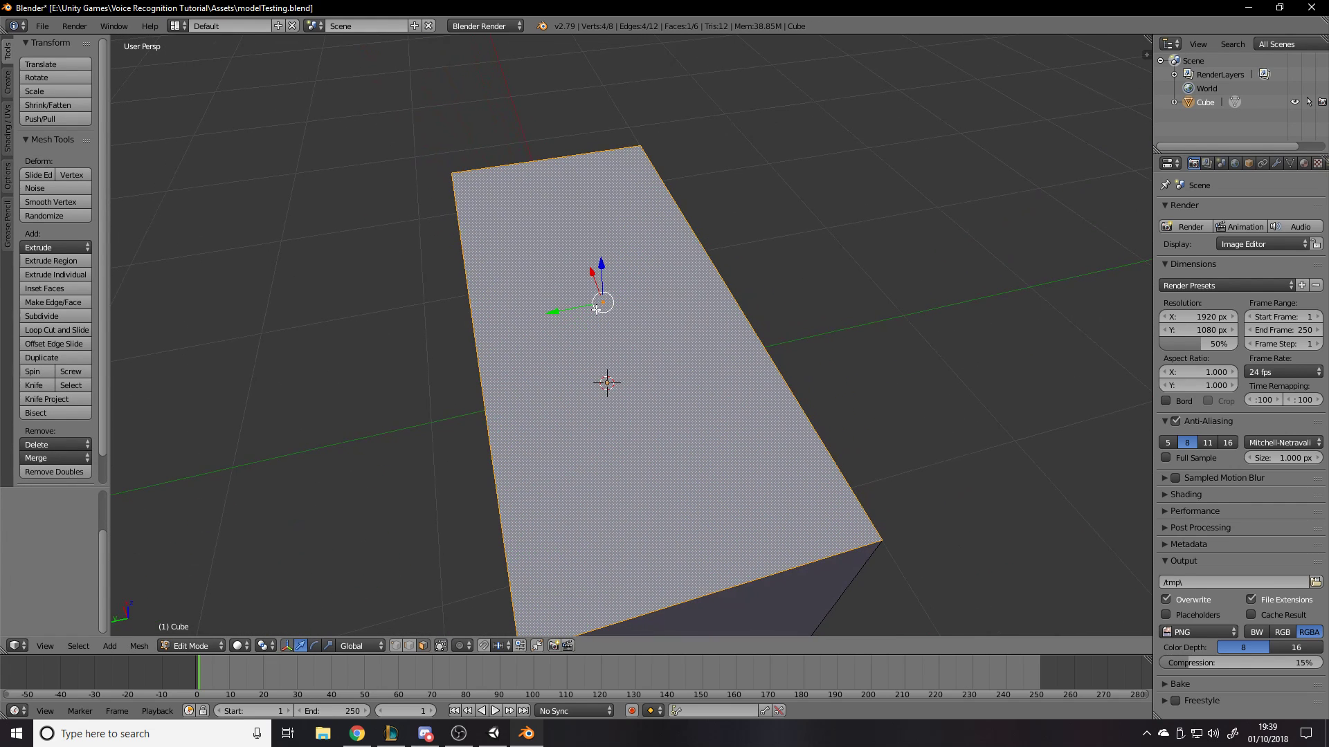
middle_drag(636, 331, 732, 251)
scroll(602, 257, up, 3)
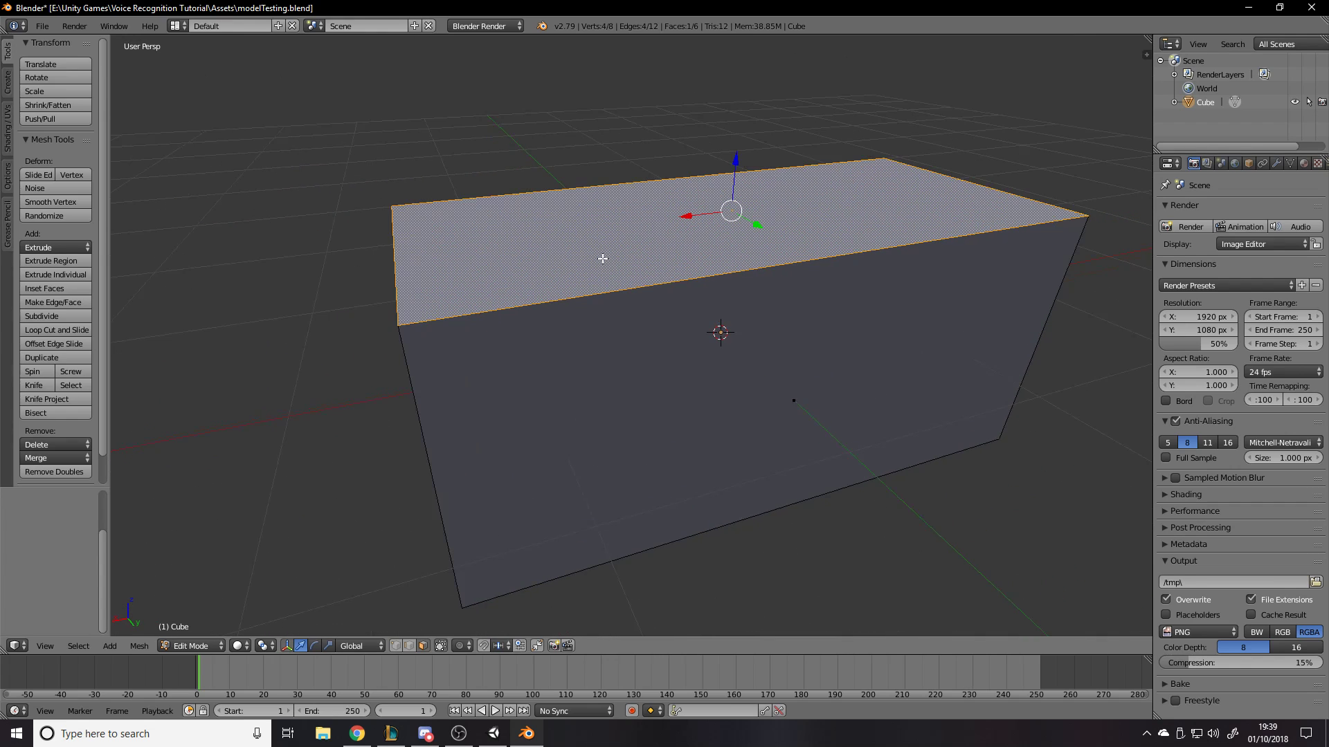
middle_drag(607, 249, 667, 245)
middle_drag(523, 193, 510, 184)
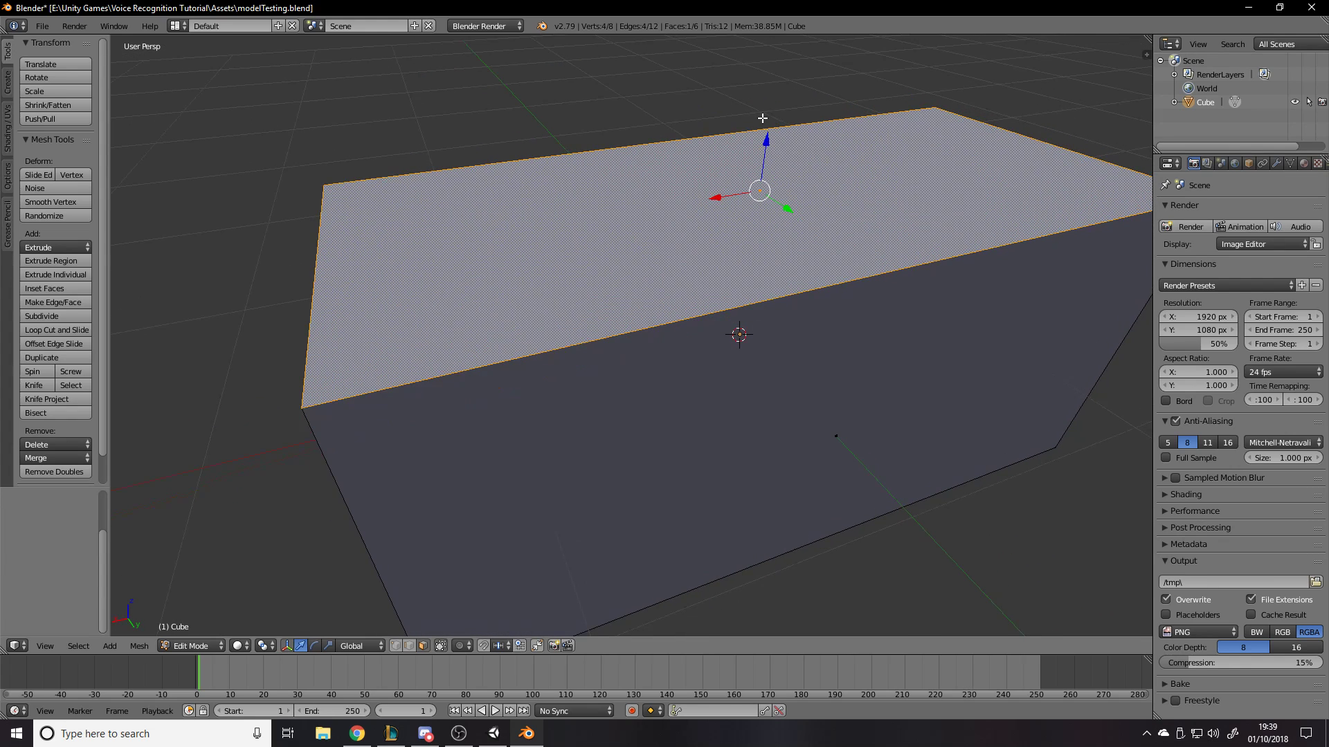
Extrude the box's top face along its normal, leaving the new face in place at zero offset
mouse_move(764, 143)
mouse_down()
mouse_move(759, 335)
mouse_move(762, 132)
mouse_move(780, 159)
mouse_up()
key(e)
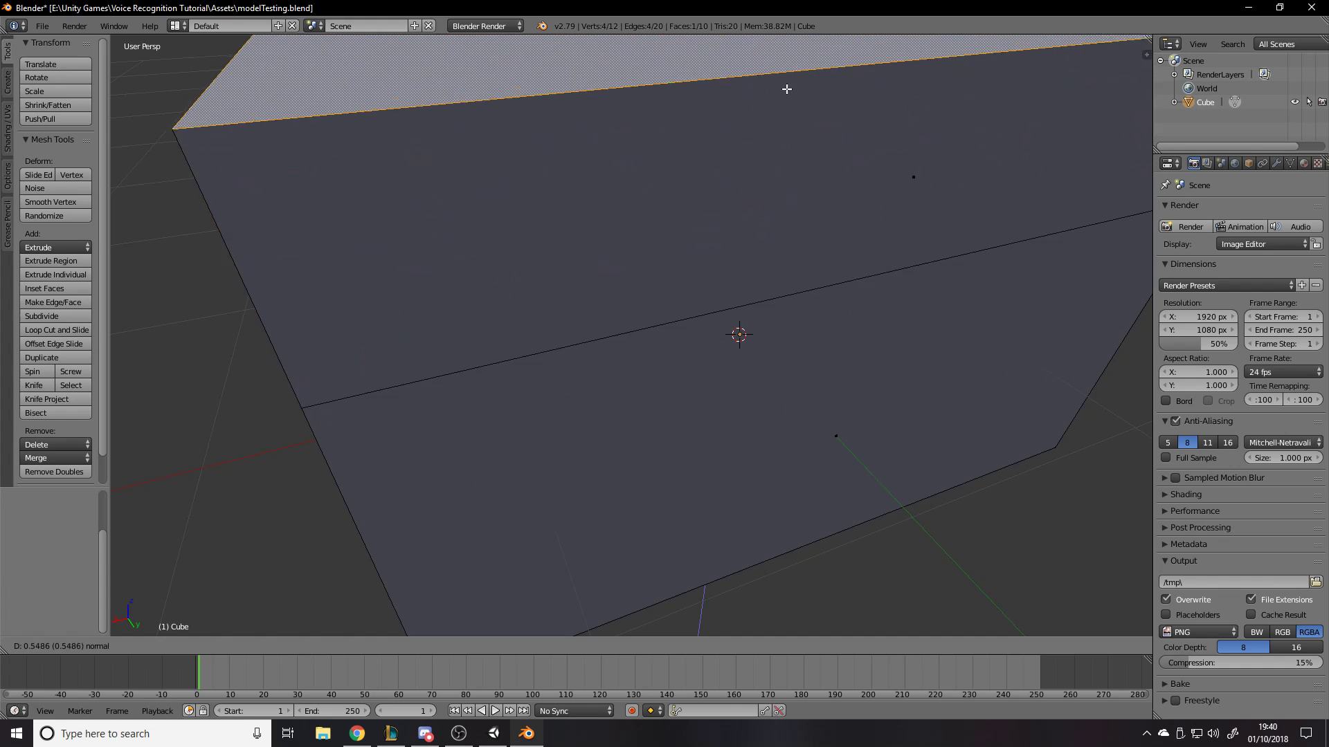
right_click(741, 113)
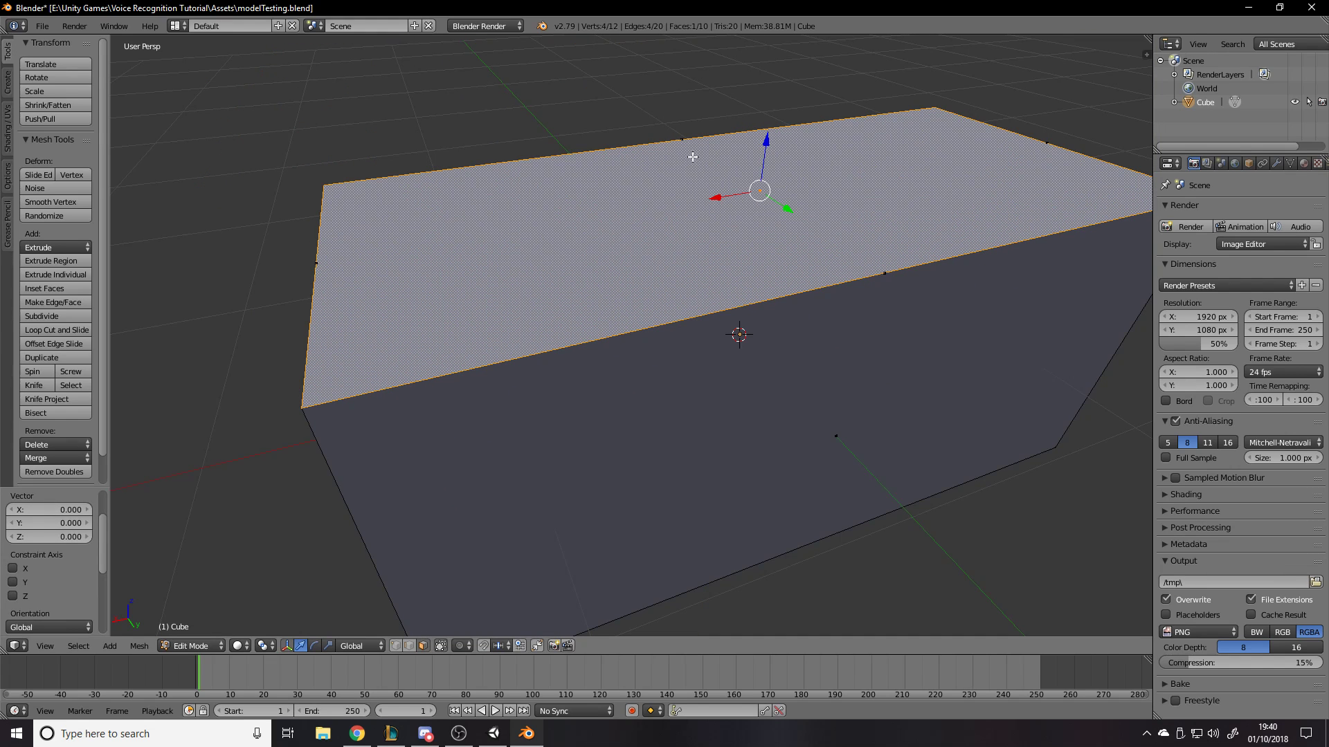
middle_drag(614, 186, 674, 158)
scroll(552, 180, up, 2)
middle_drag(807, 227, 792, 228)
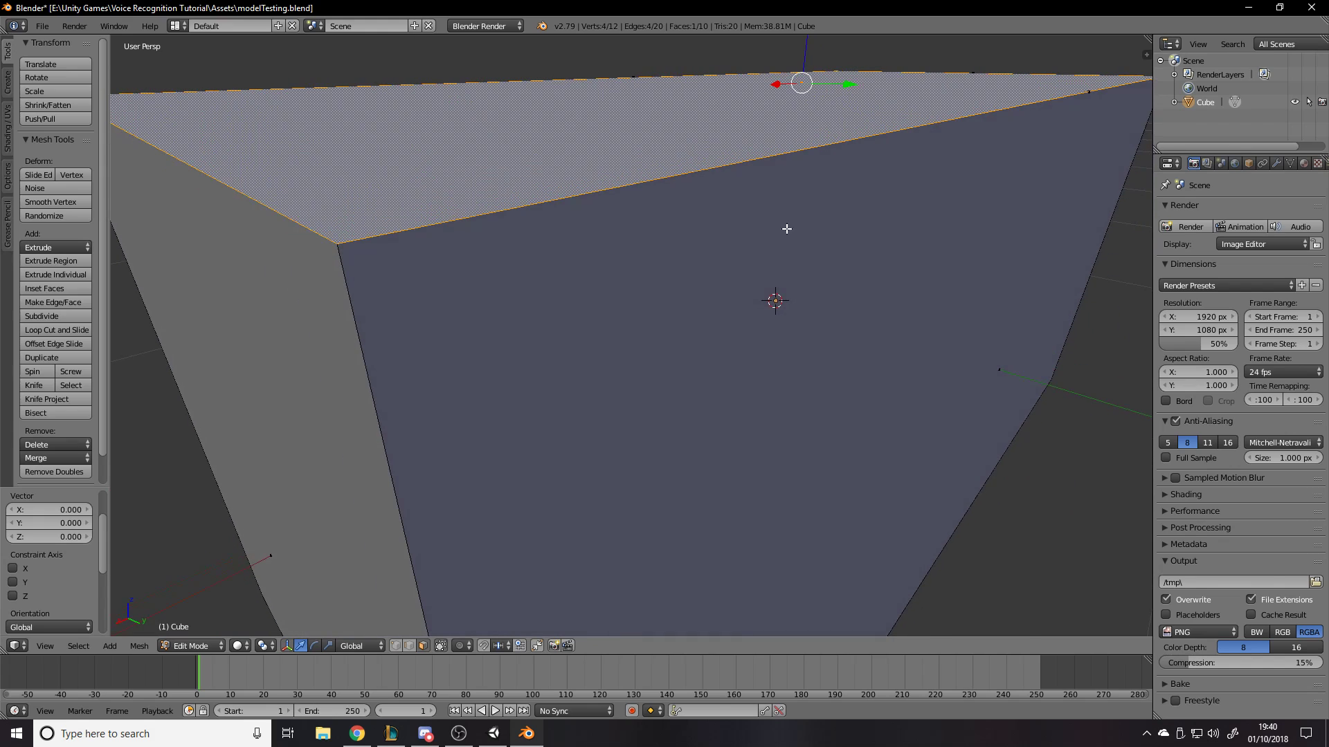
middle_drag(738, 164, 636, 235)
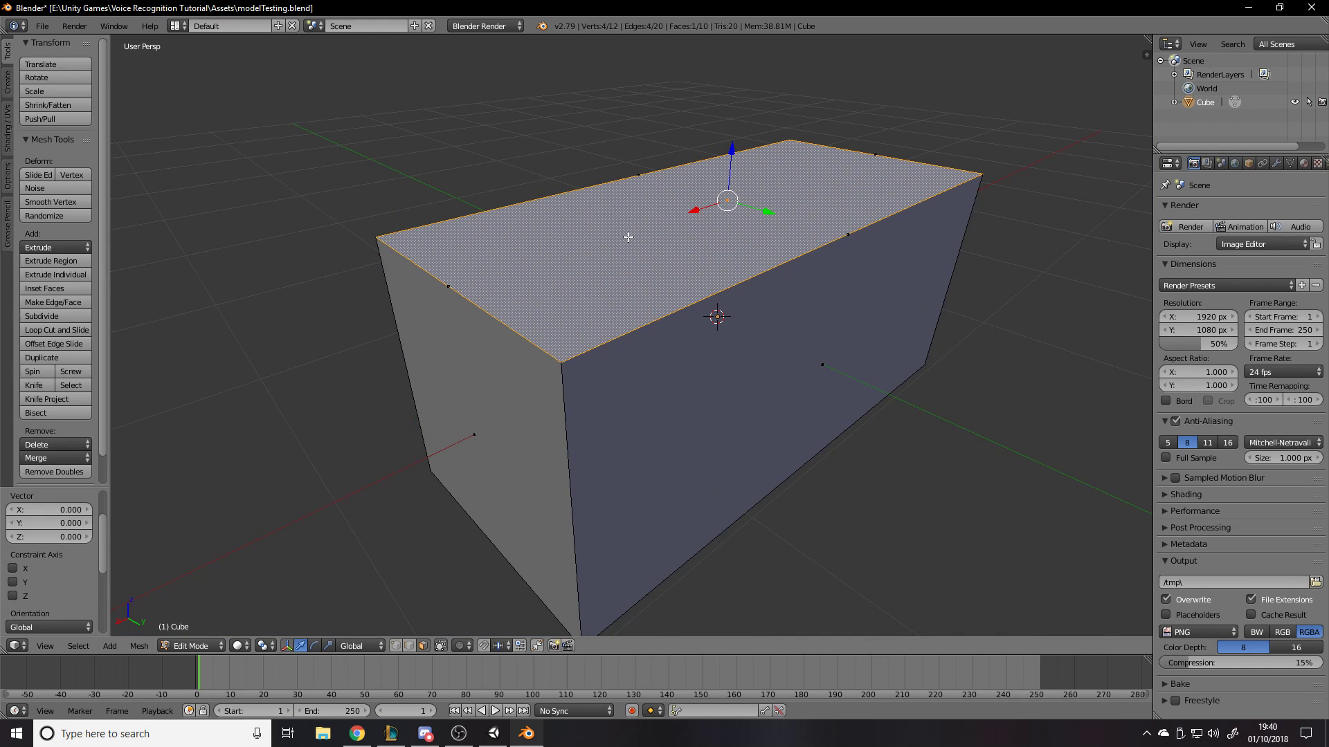
Try raising the extruded top face about 0.184 along Z and scaling it uniformly to about 0.842
drag(736, 152, 743, 113)
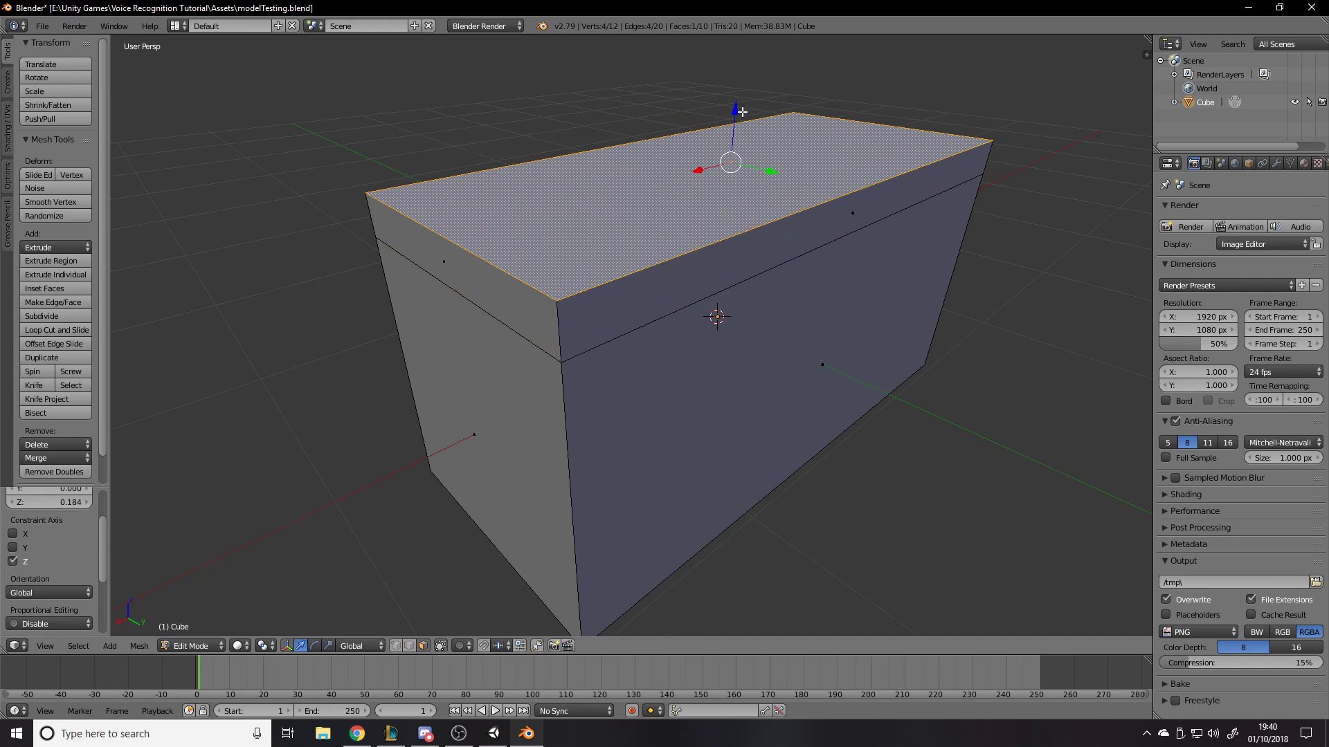
key(ctrl+z)
scroll(745, 126, up, 3)
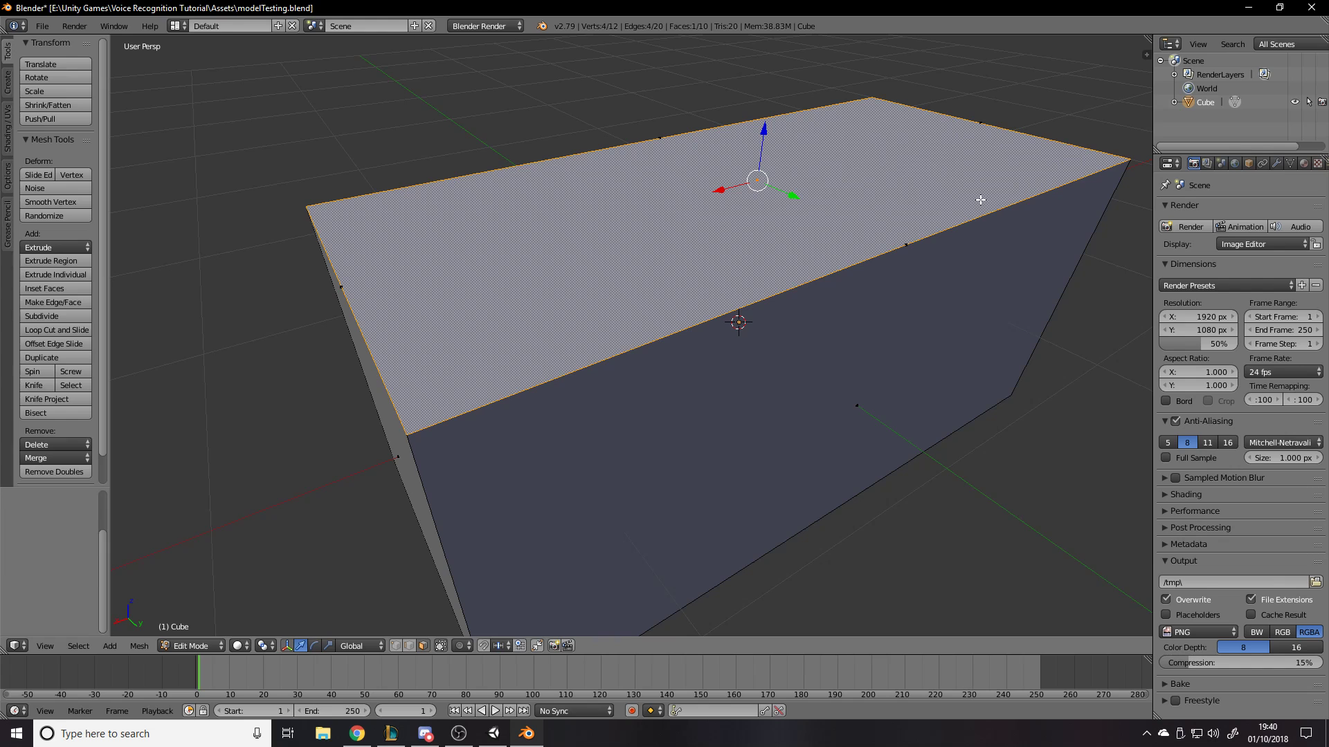
key(s)
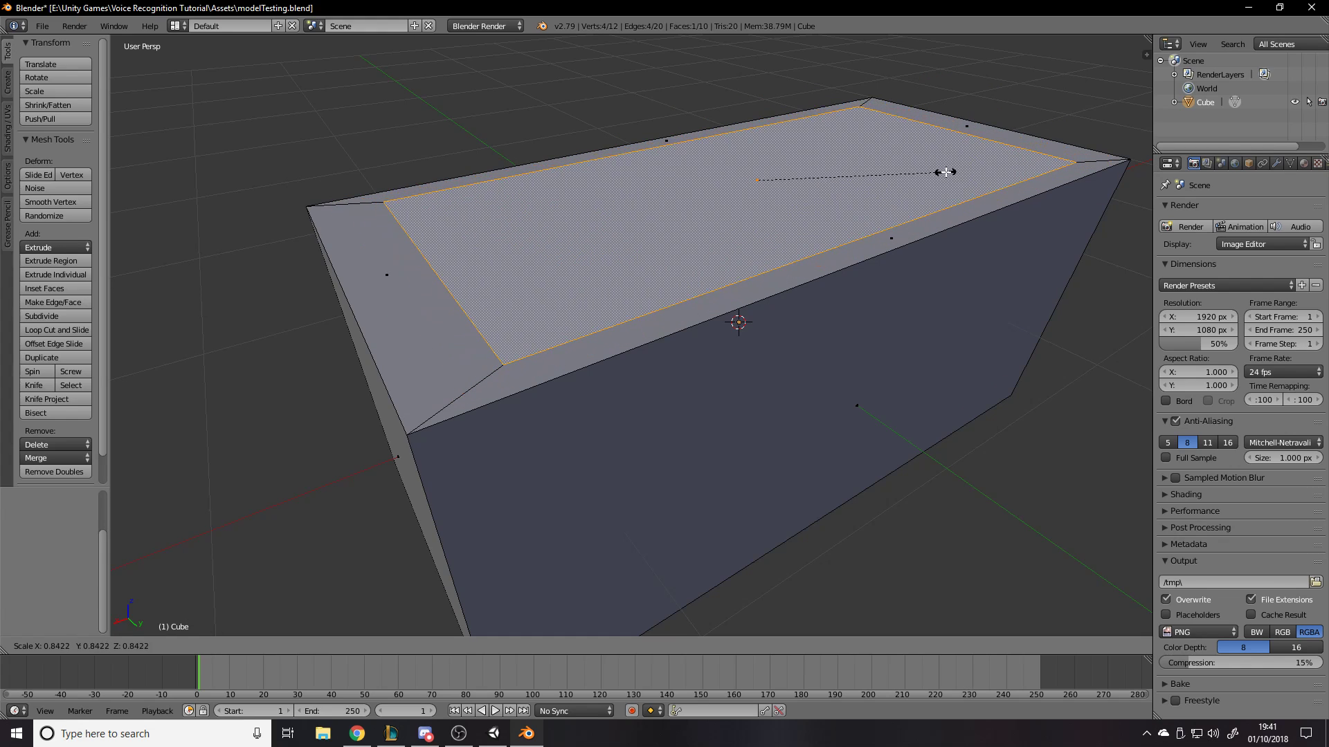
key(Escape)
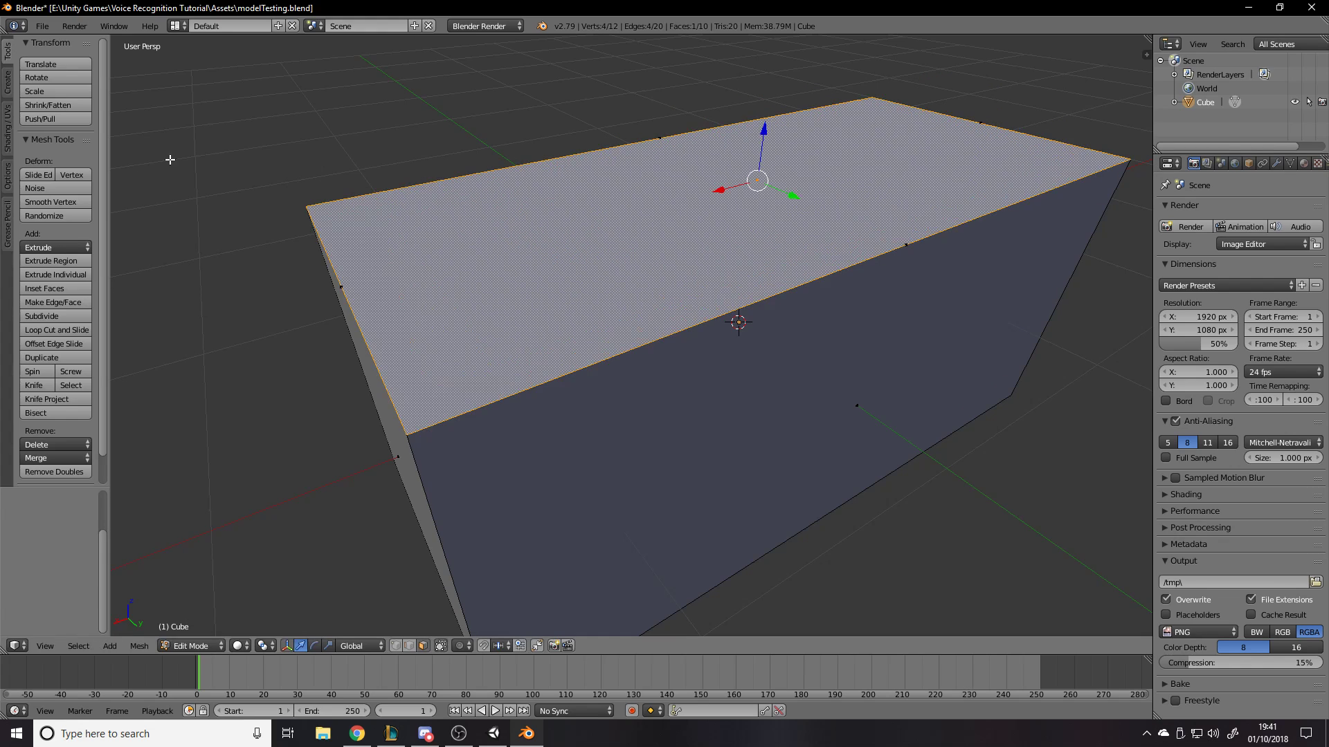
Extrude the box's top face as Region (Vertex Normals), leaving the new face at zero offset
click(85, 247)
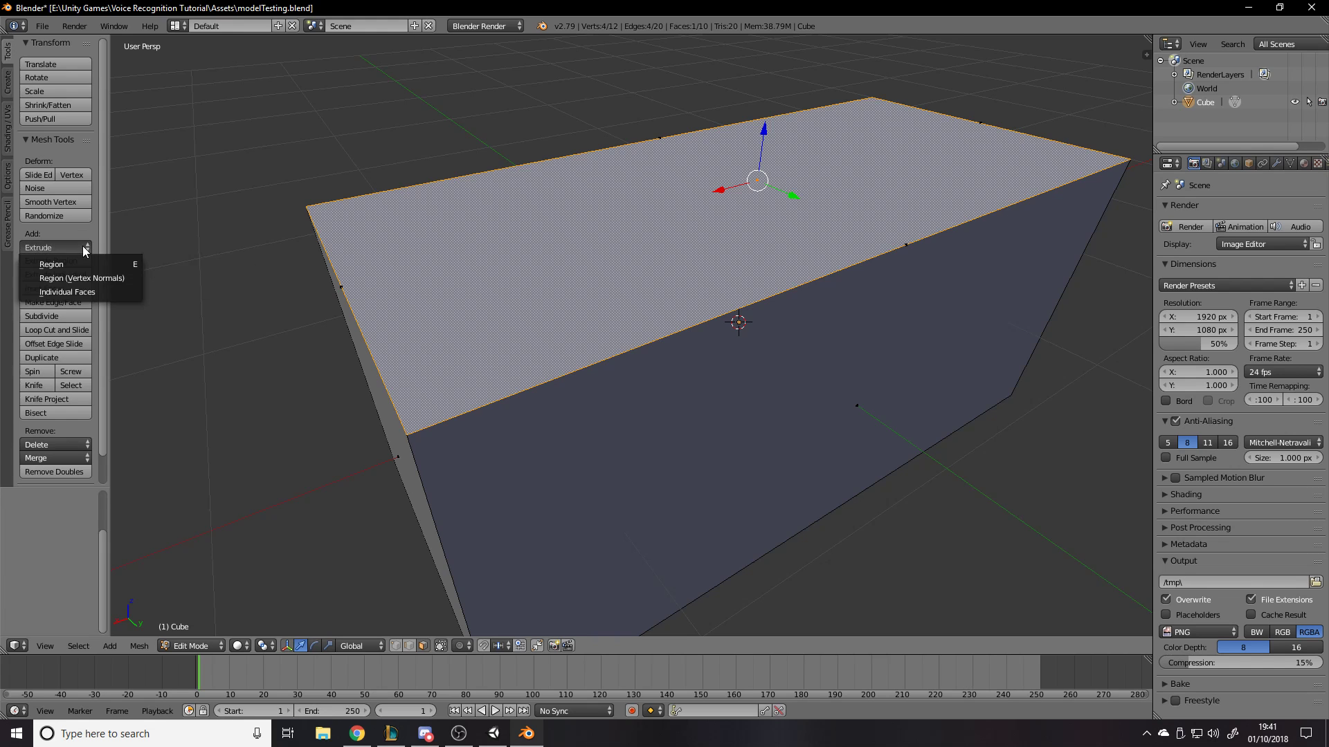
click(75, 285)
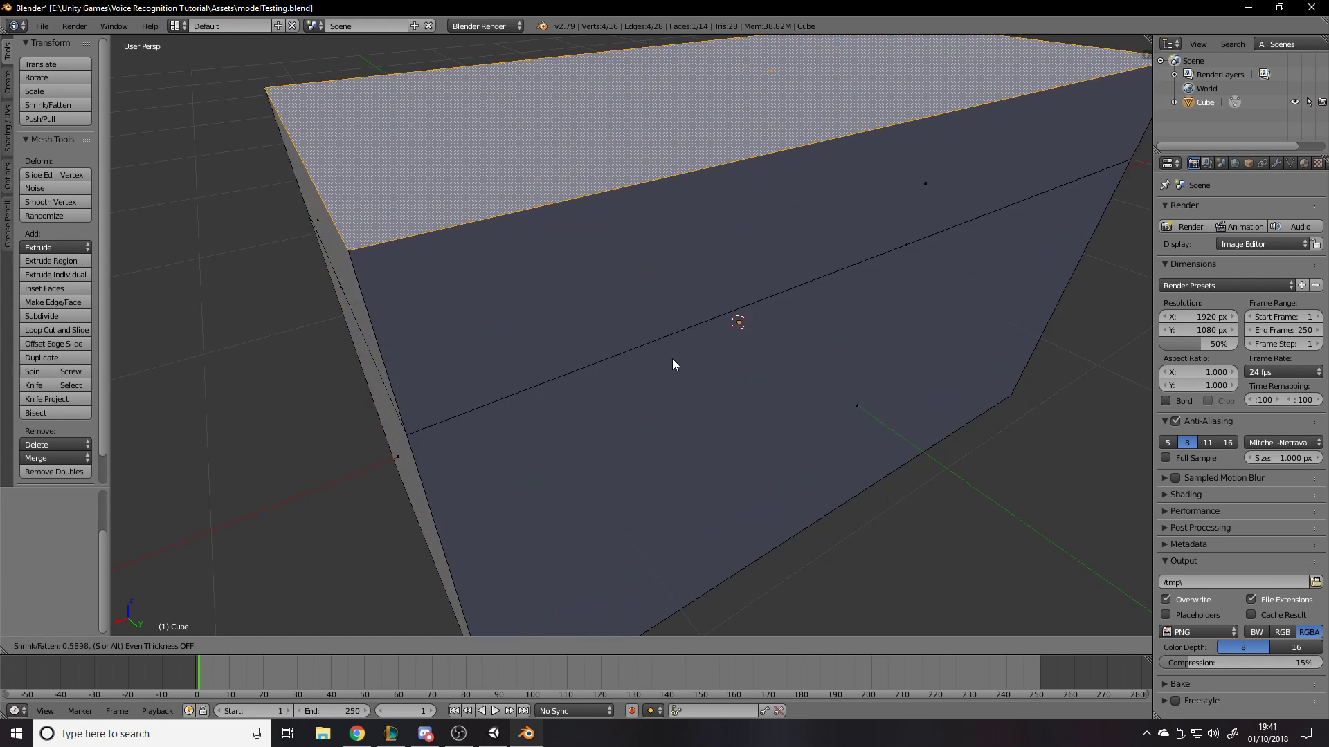
right_click(798, 260)
Scale the new top face inward along the X axis to about 0.922
mouse_move(799, 260)
middle_down()
mouse_move(878, 237)
mouse_move(801, 258)
mouse_move(854, 234)
mouse_move(817, 248)
middle_up()
key(s)
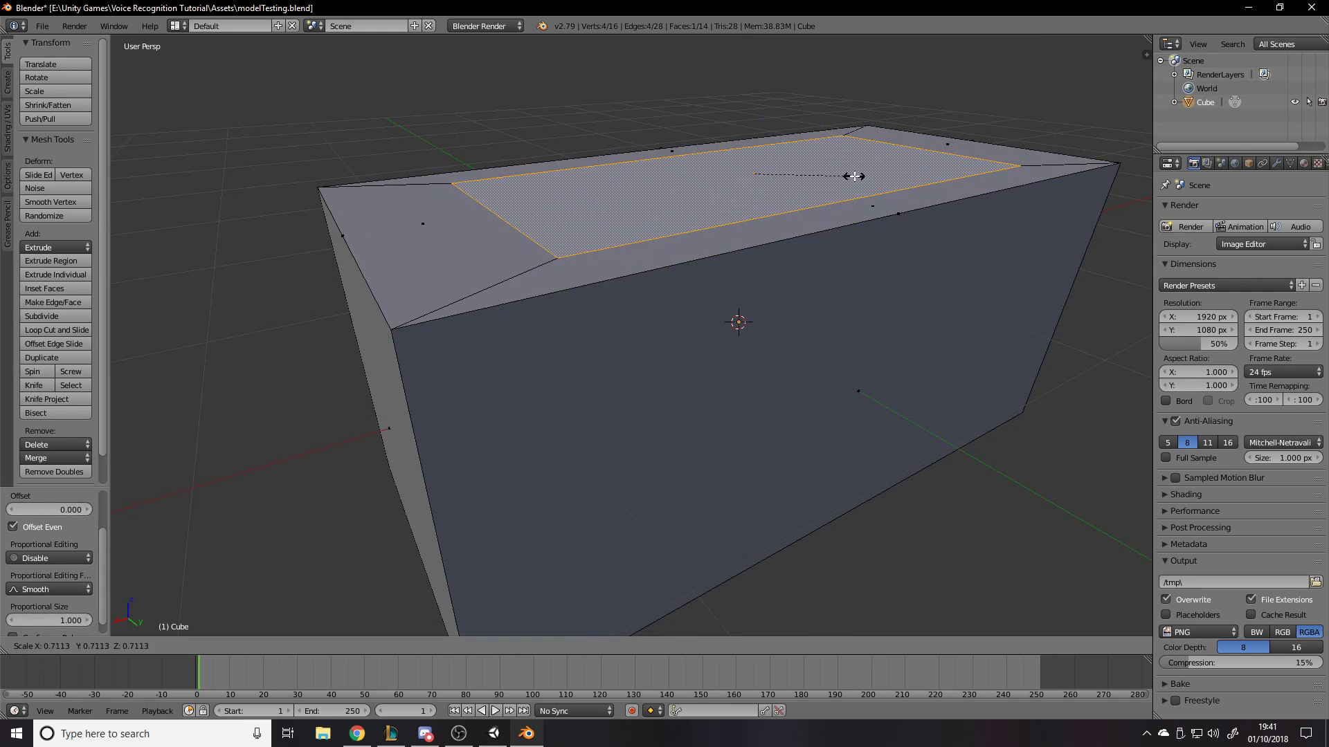
key(x)
key(z)
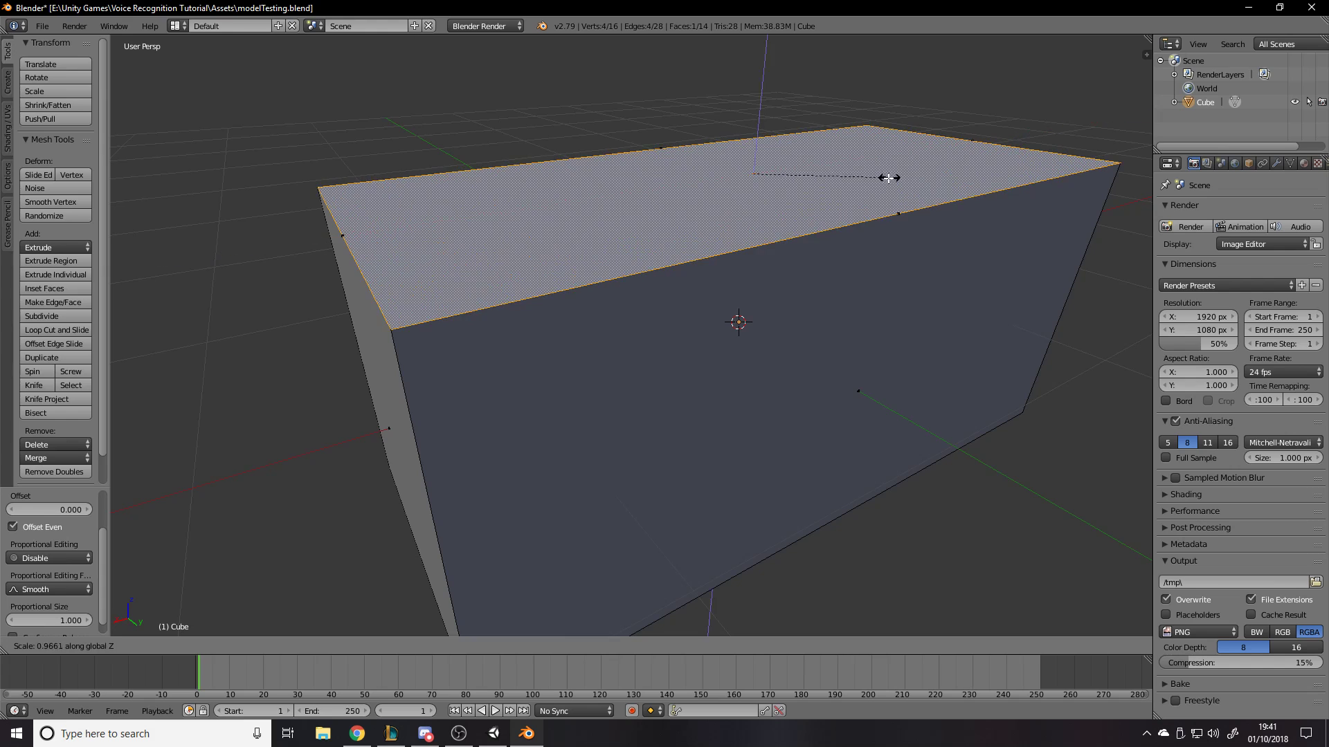
key(x)
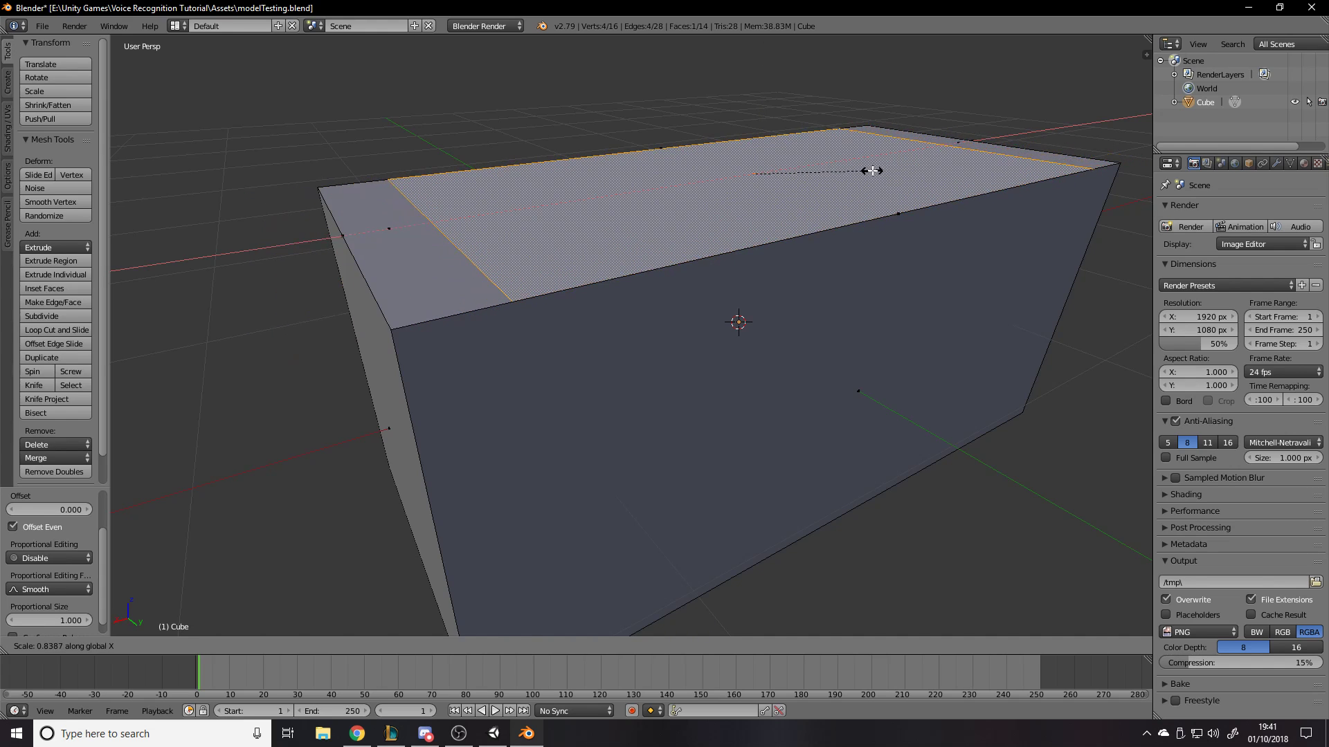
click(883, 170)
Scale the new top face inward along the Y axis to about 0.805
middle_drag(883, 170, 883, 183)
key(s)
key(x)
key(y)
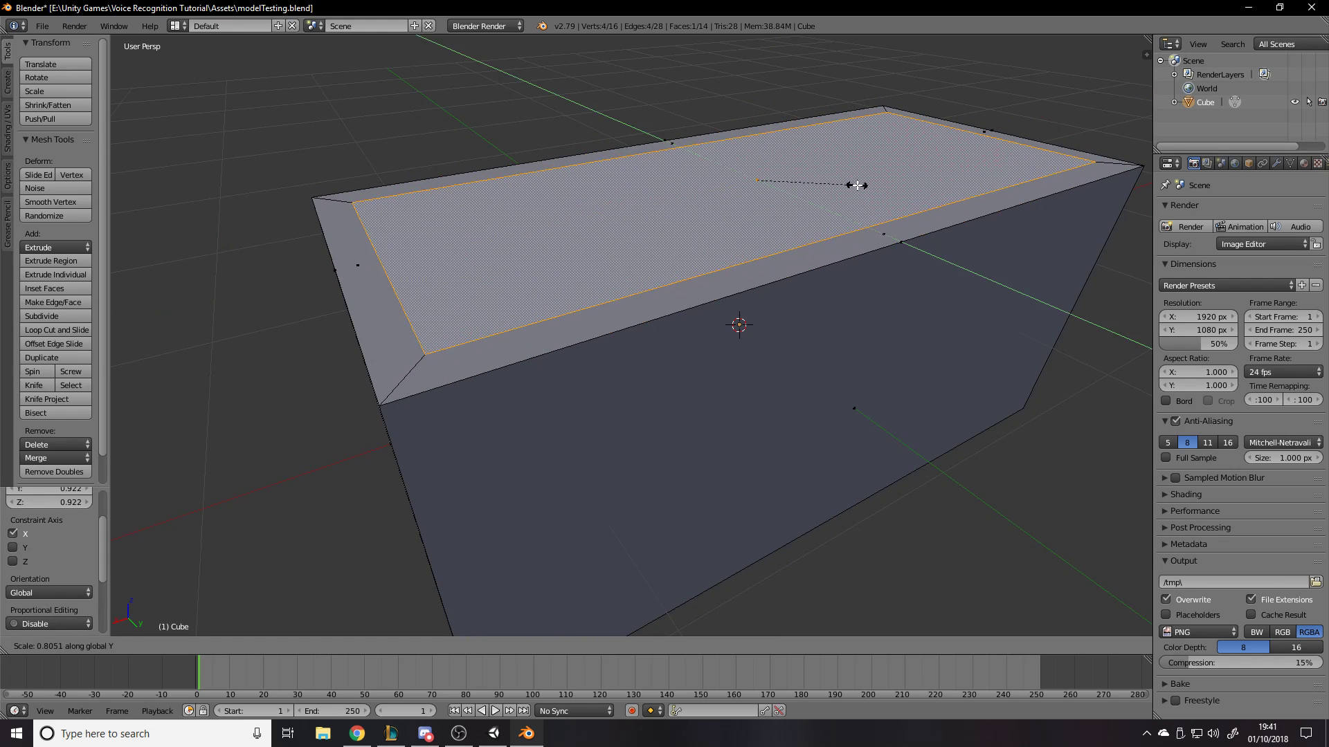
click(858, 183)
scroll(855, 201, up, 2)
middle_drag(853, 204, 890, 172)
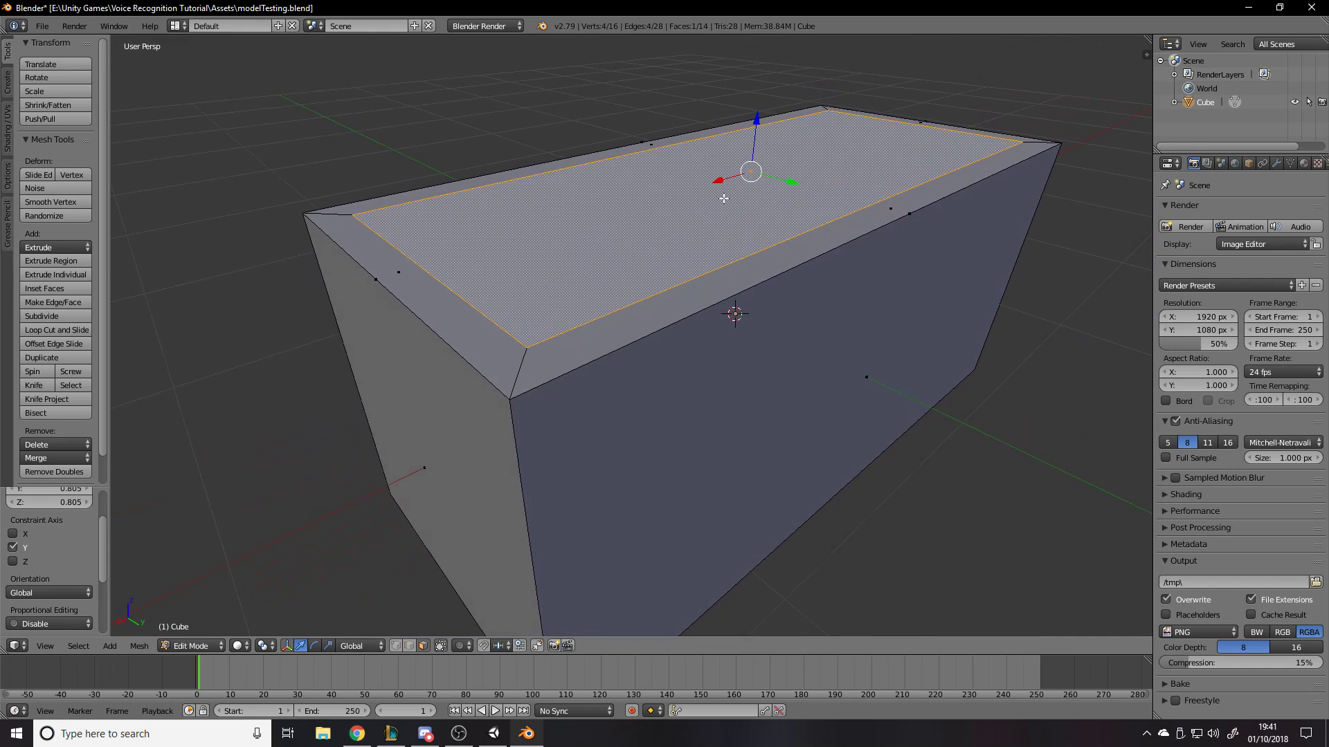
key(s)
key(z)
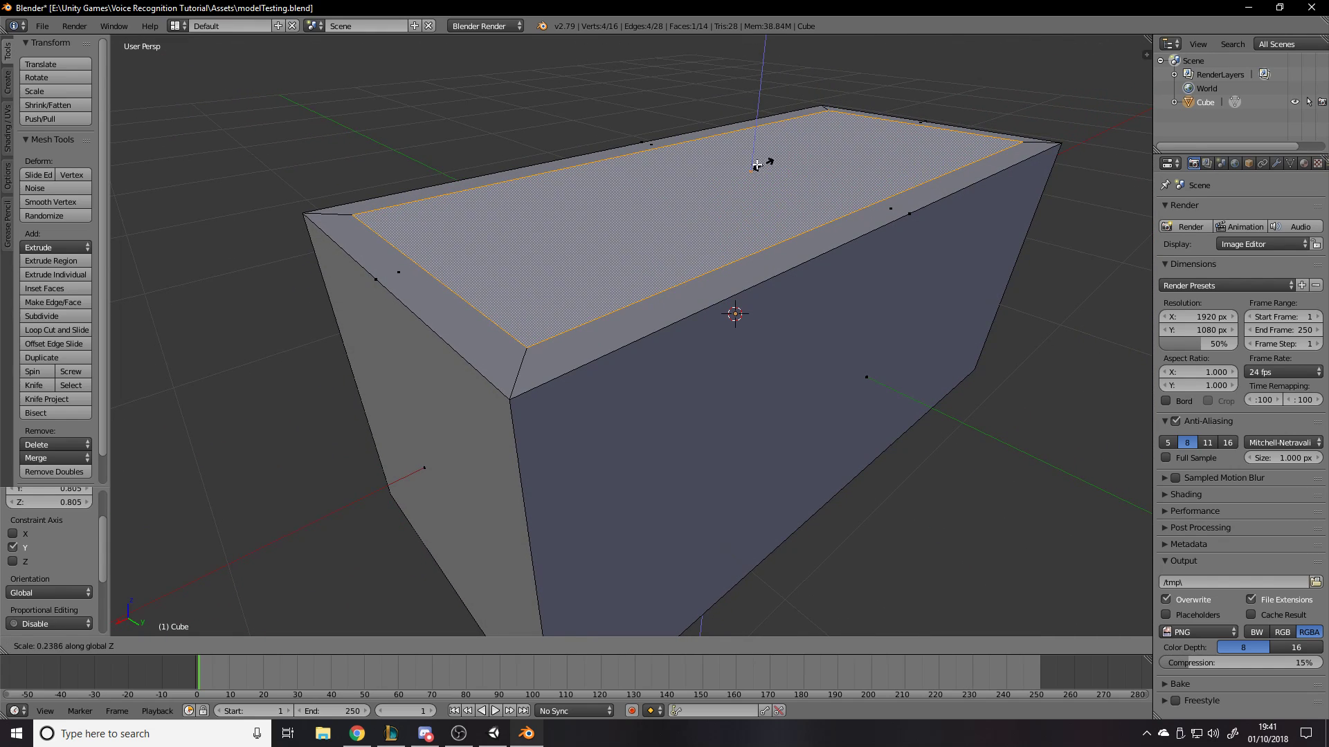
right_click(872, 165)
Move the inset top face straight down along the Z axis to form a shallow recess in the box
middle_drag(834, 151, 608, 155)
key(g)
key(z)
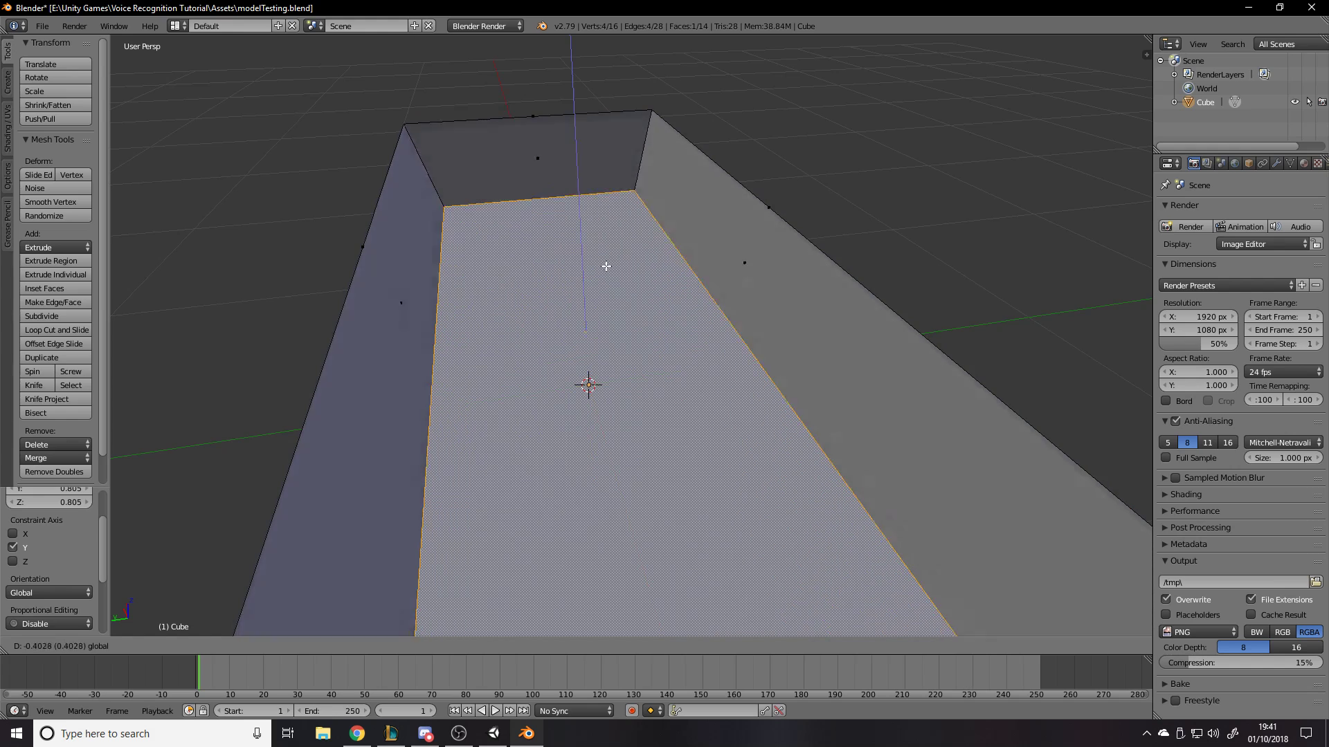
click(593, 229)
Return to Object Mode and save the recessed box over modelTesting.blend
key(Tab)
middle_drag(593, 228, 699, 255)
key(ctrl+s)
click(698, 254)
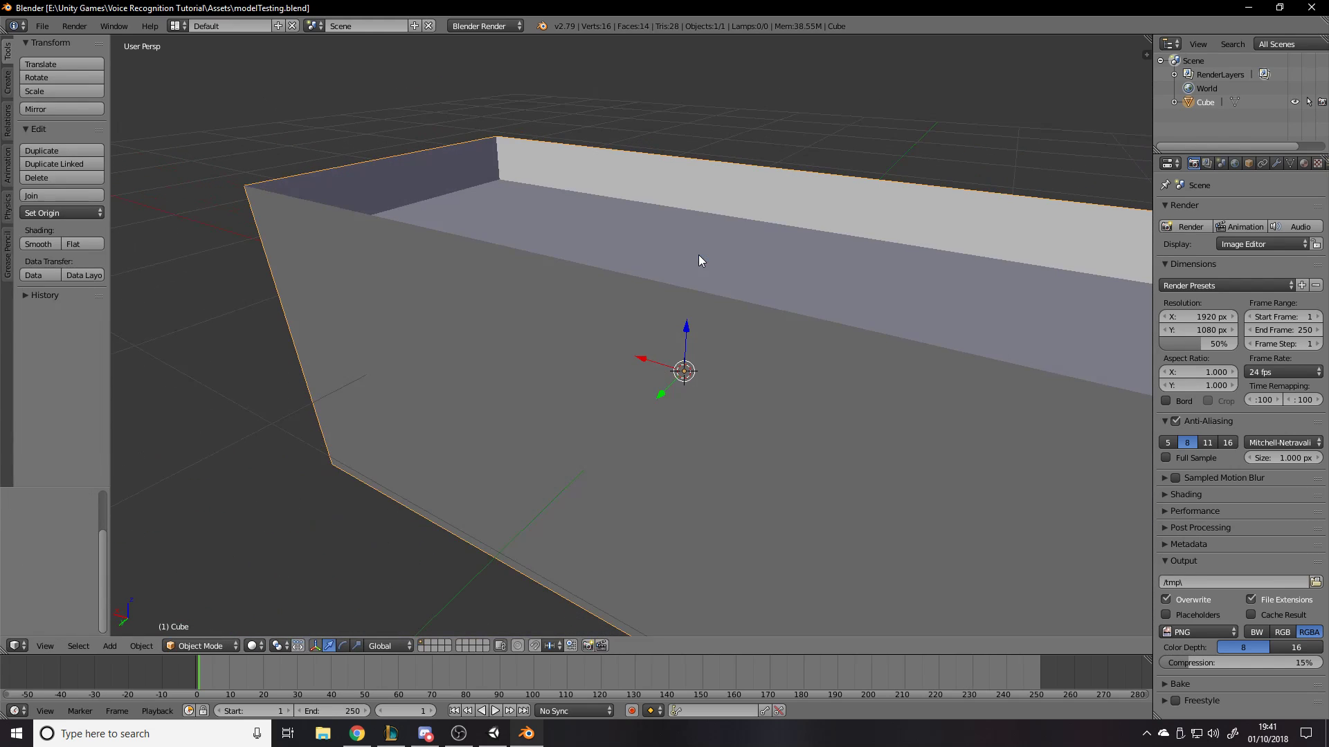
Switch to Unity and examine the modelTesting object in the scene and its asset for the updated shape
key(alt+Tab)
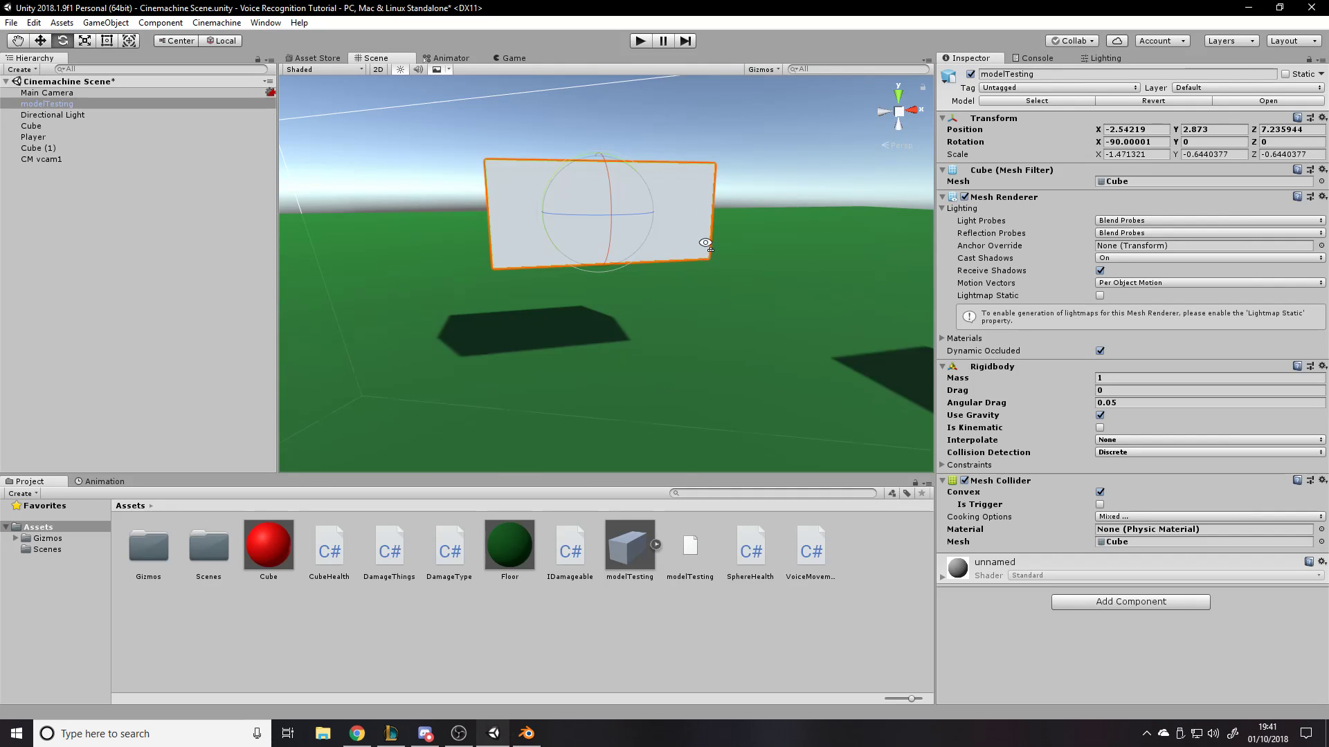
key(w)
mouse_move(704, 244)
right_down()
mouse_move(692, 164)
mouse_move(790, 270)
mouse_move(849, 276)
right_up()
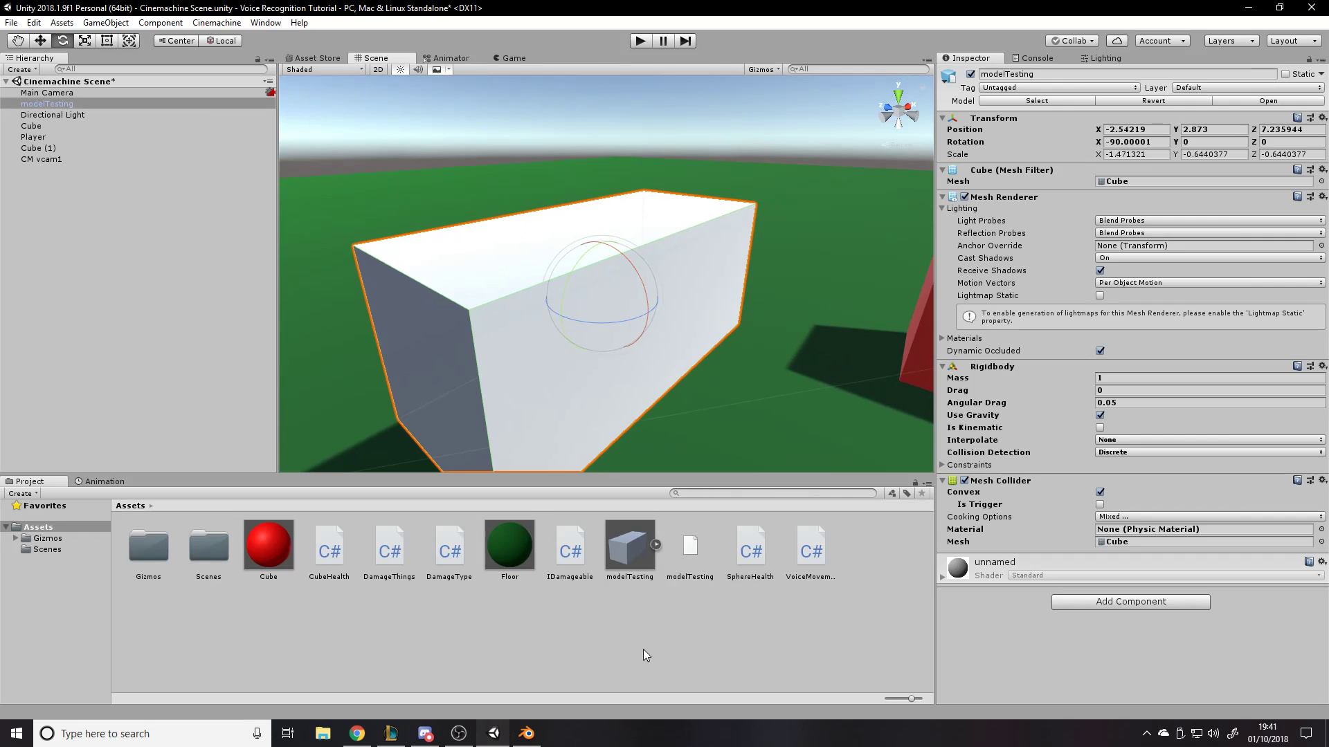
click(641, 654)
double_click(645, 558)
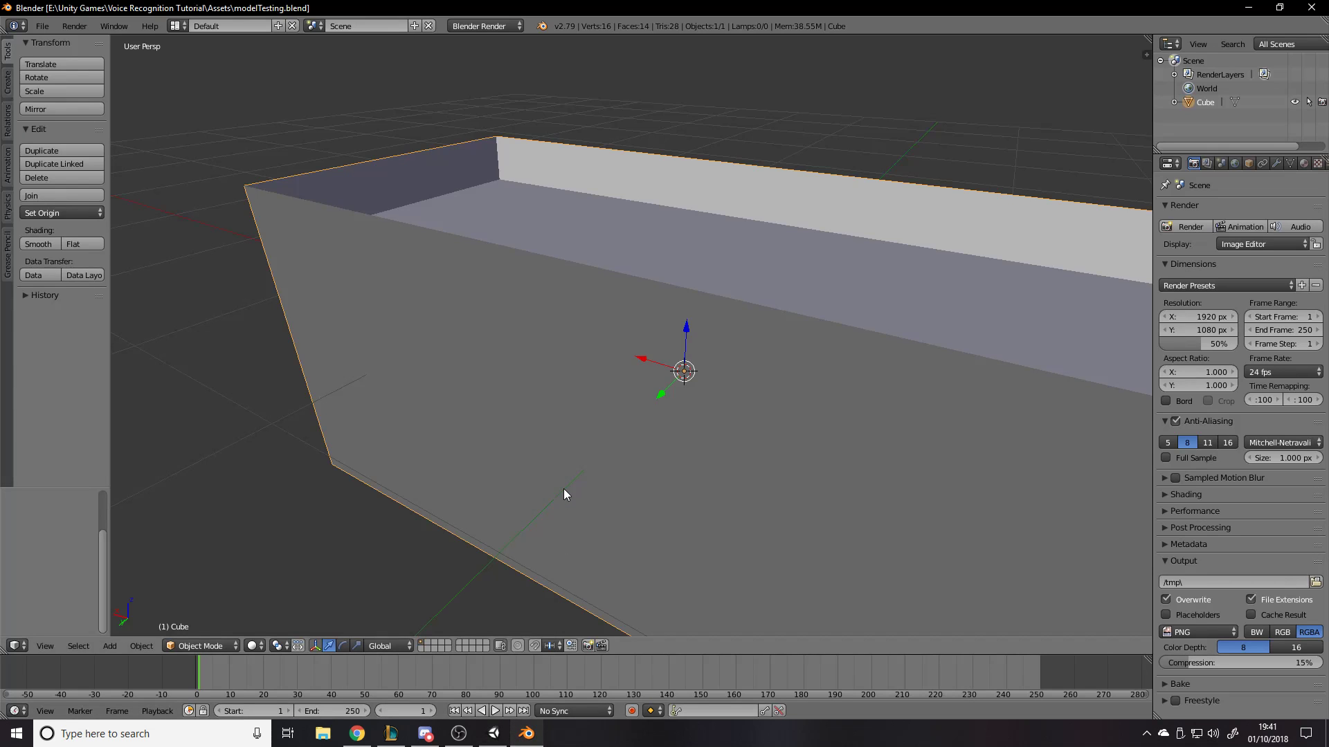
click(528, 734)
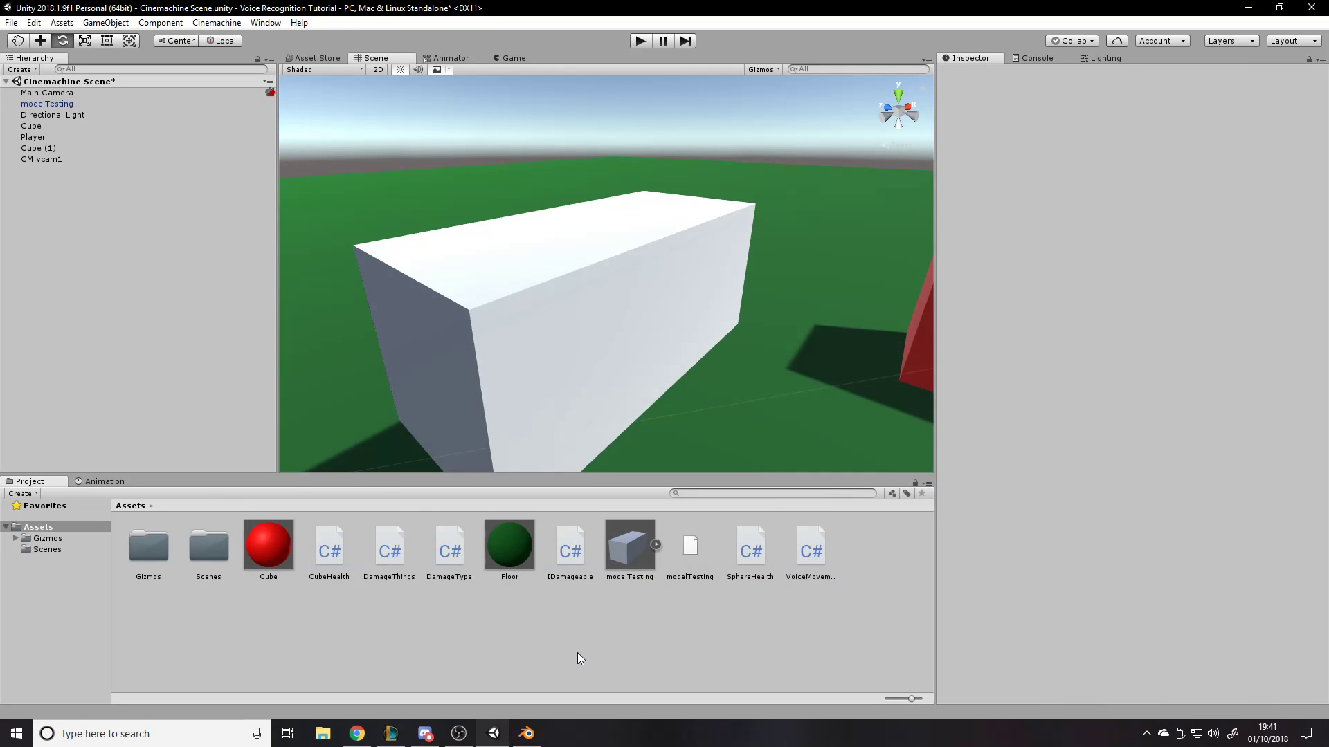
click(581, 399)
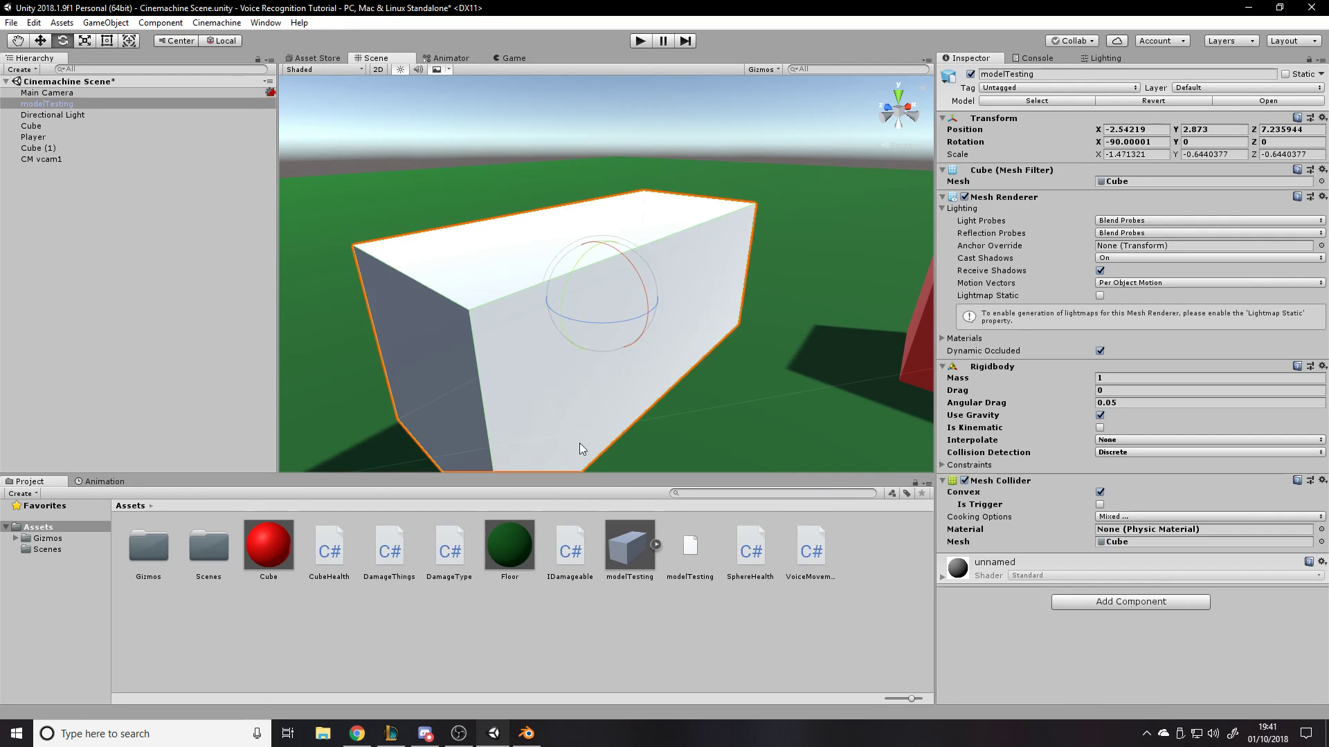
click(589, 614)
click(628, 541)
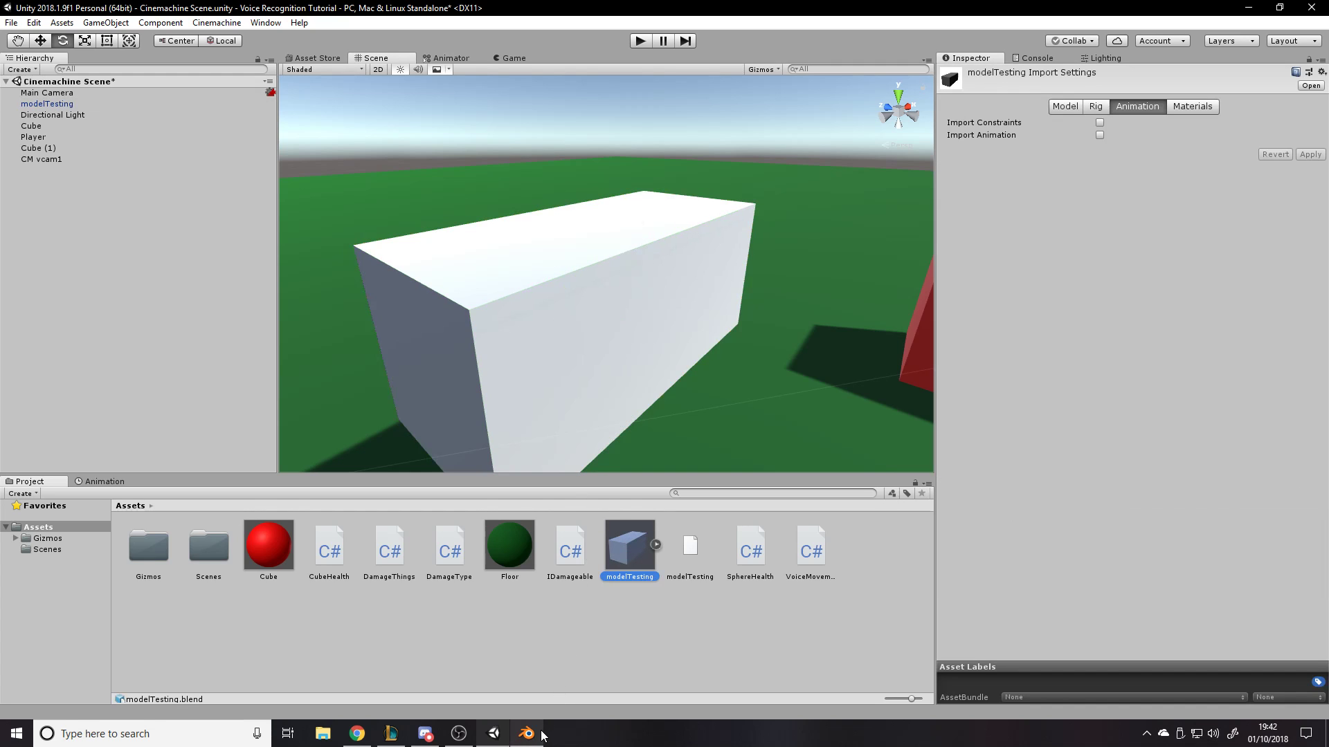
Set the modelTesting object's X rotation to 0 in the scene and deselect it to view its recessed side
right_drag(626, 311, 623, 235)
click(603, 292)
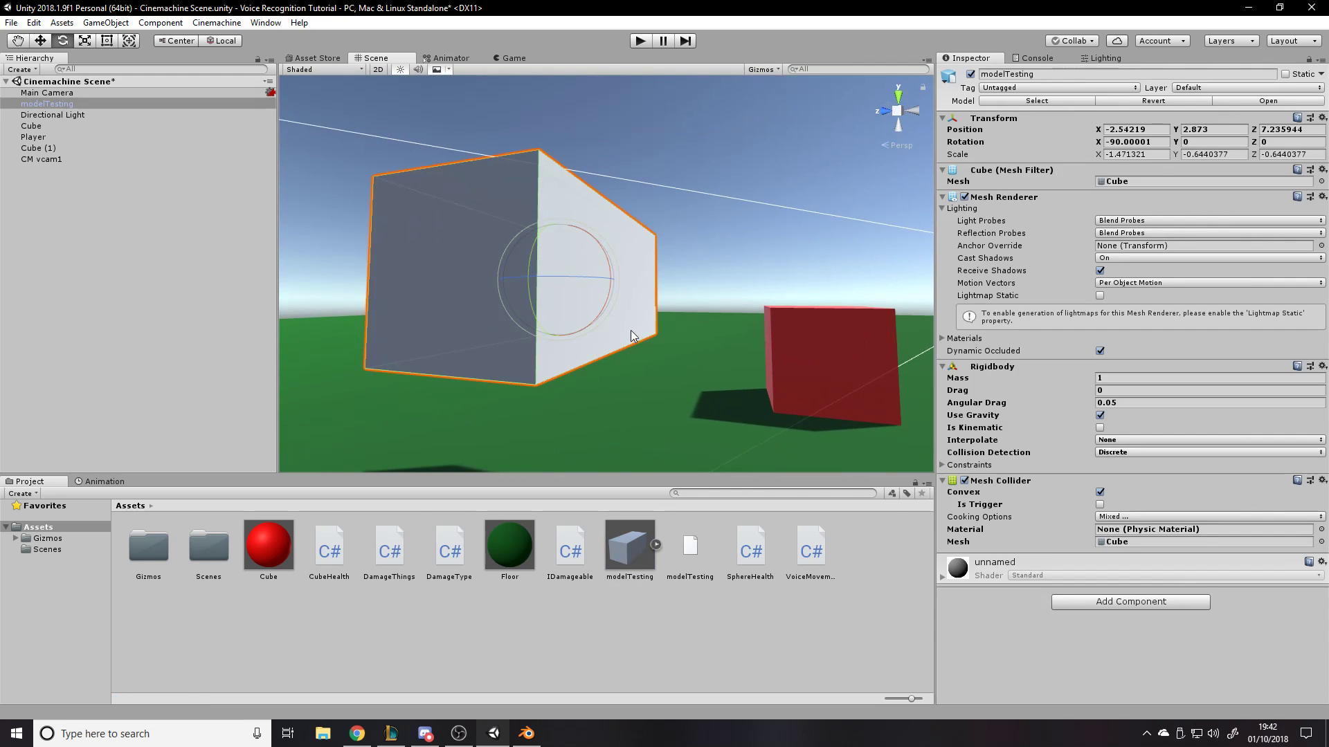
click(1128, 142)
text(0)
right_drag(751, 207, 702, 133)
click(748, 161)
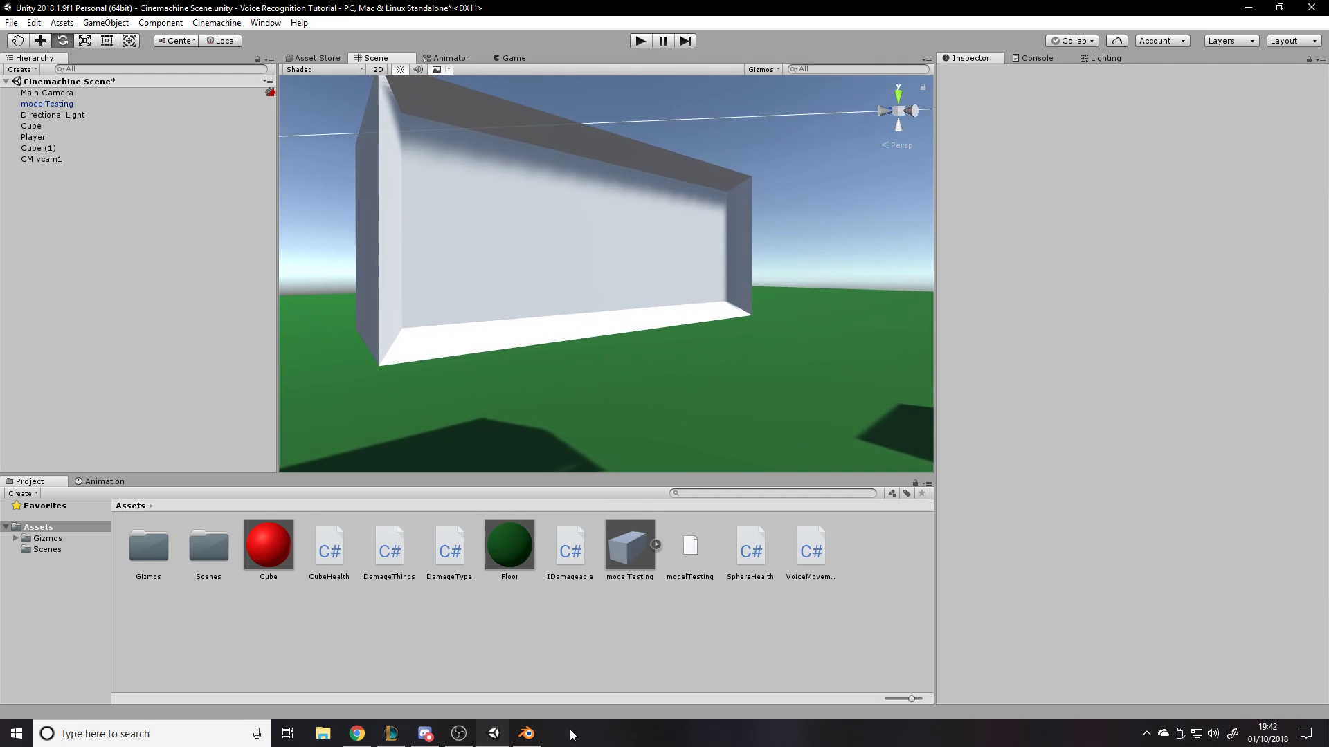
Switch back to Blender and put the recessed box in Edit Mode
click(526, 734)
middle_drag(714, 367, 663, 359)
right_click(659, 358)
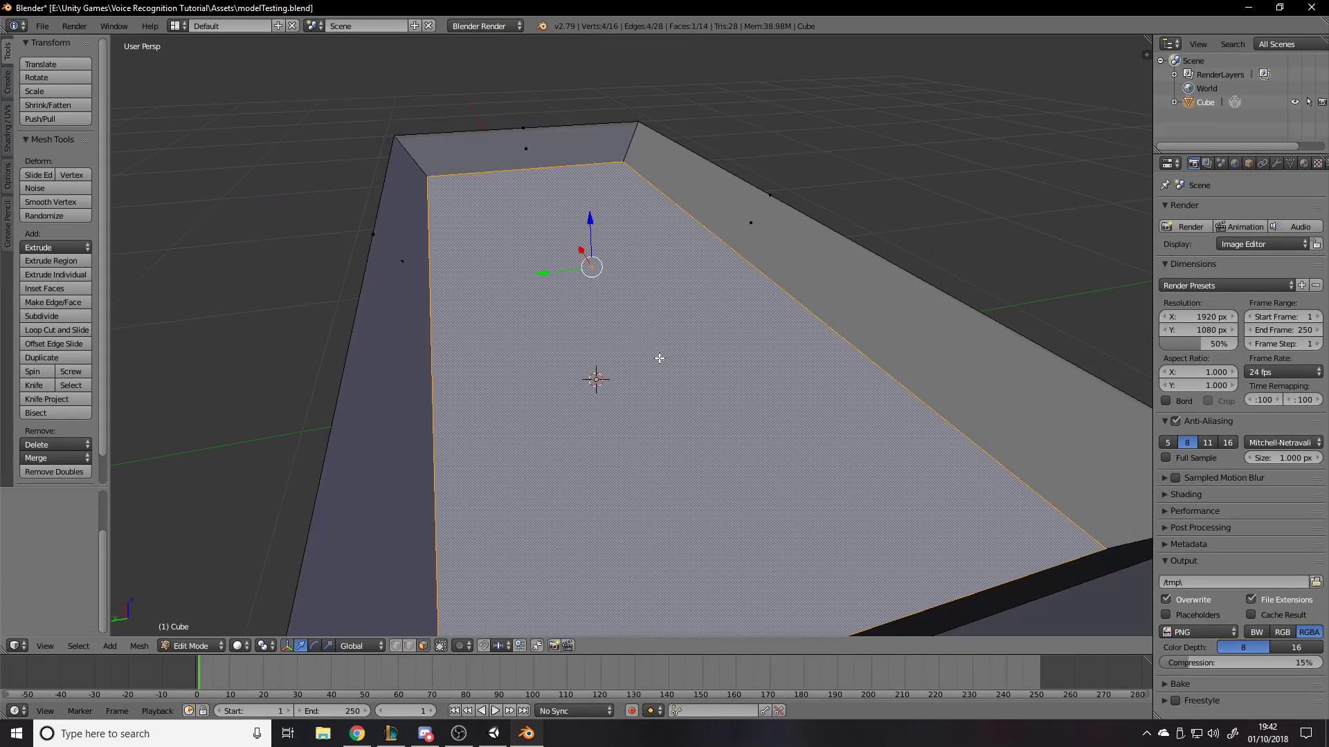
key(Tab)
key(Tab)
key(Tab)
key(Tab)
Clear the mesh selection and reselect the floor face of the recess
key(a)
key(a)
key(a)
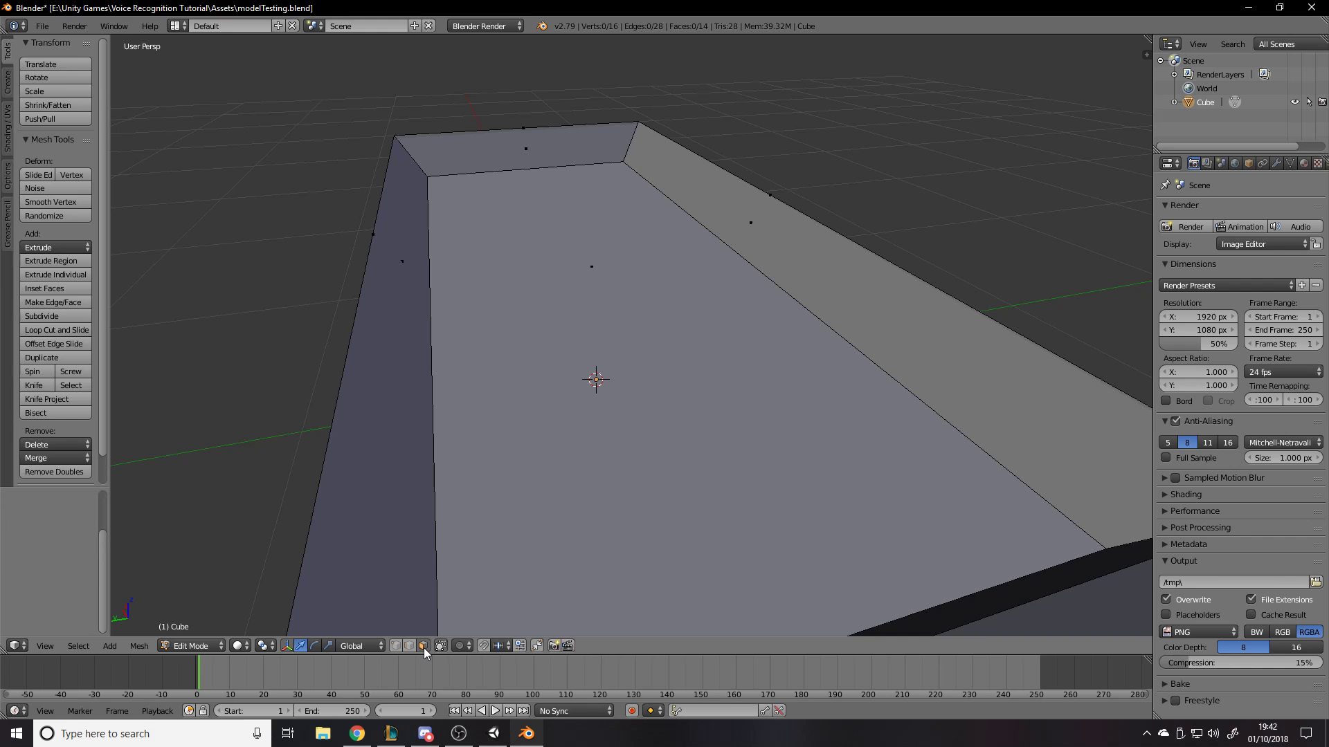
right_click(651, 360)
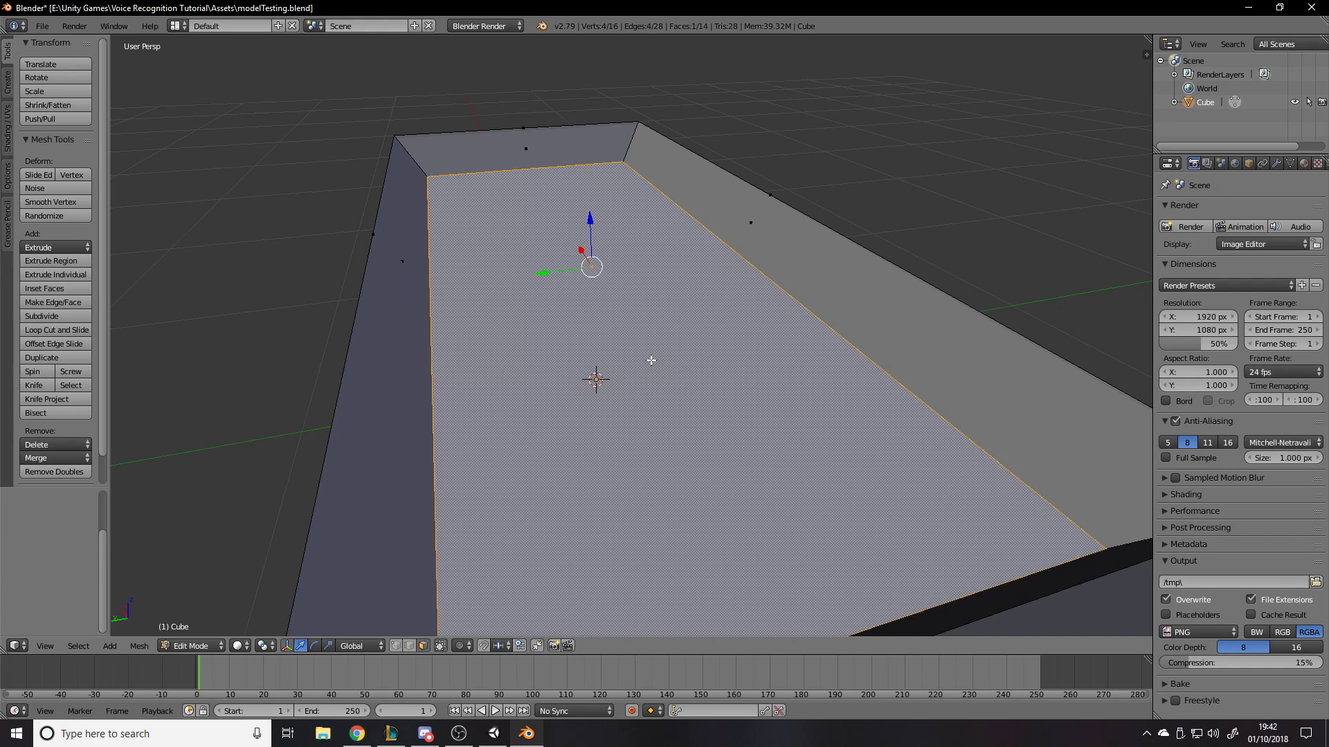
middle_drag(615, 266, 616, 239)
key(a)
right_click(617, 238)
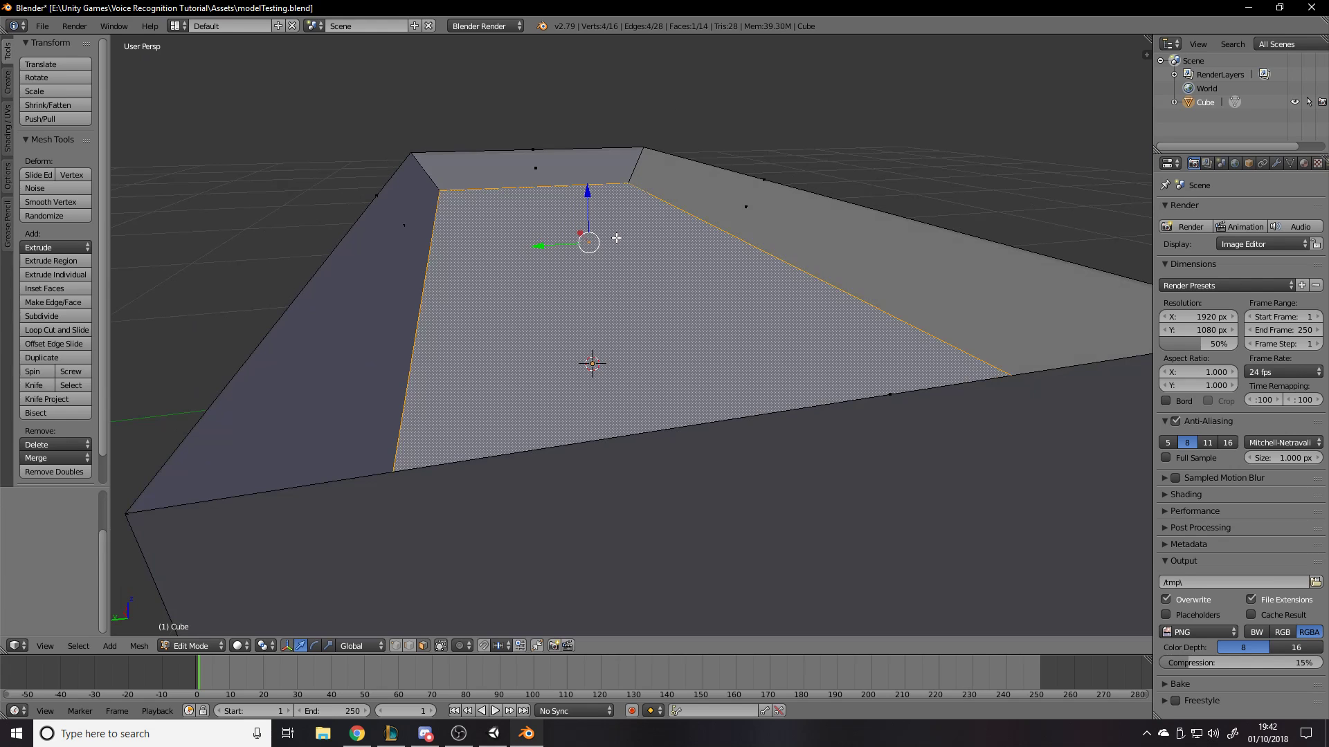
Undo the lowering of the inset face and try raising it along the Z axis
key(ctrl+z)
key(ctrl+z)
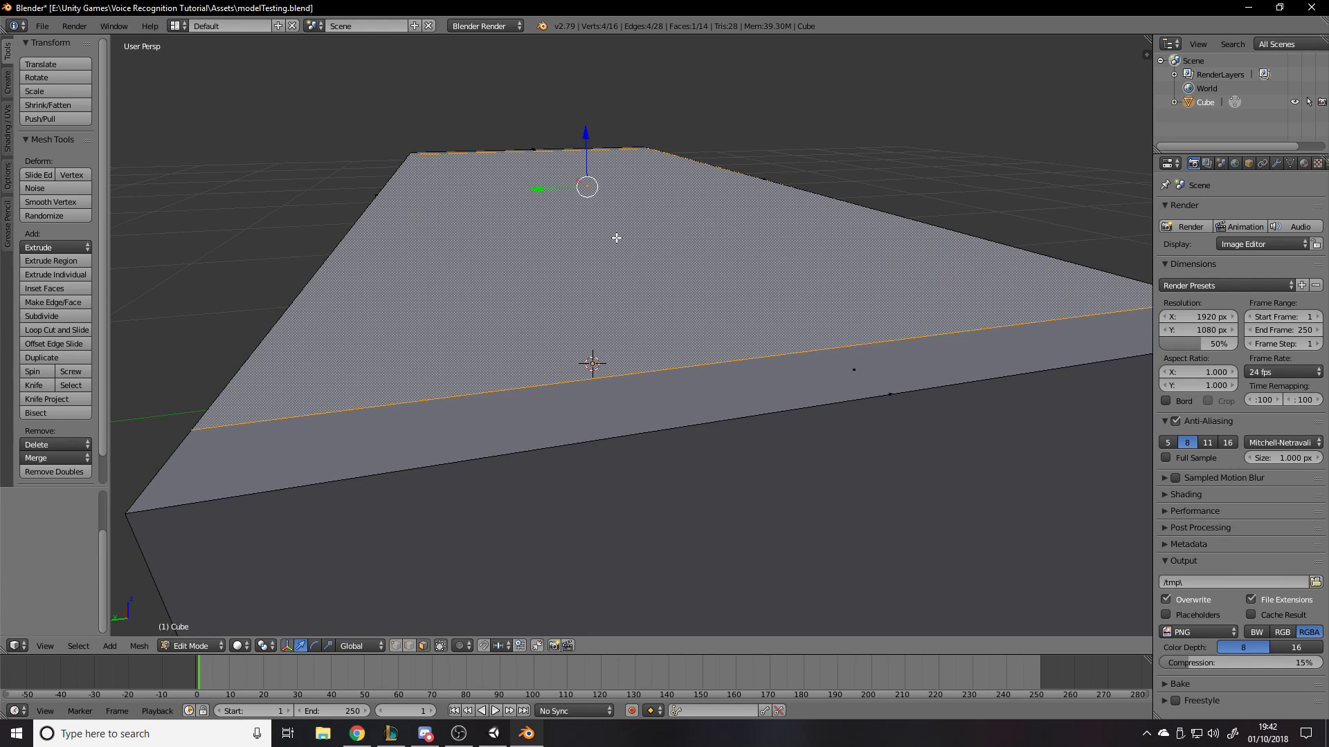
key(ctrl+z)
scroll(564, 180, down, 3)
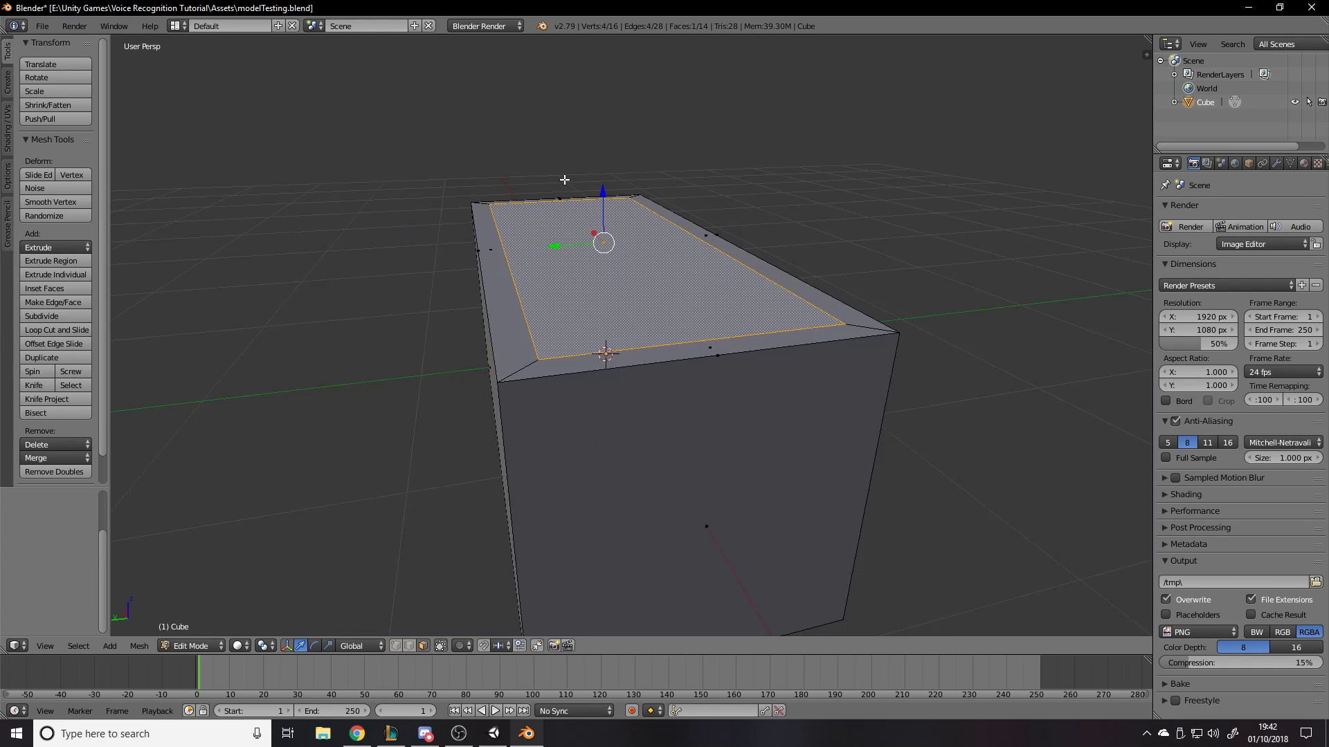
middle_drag(565, 180, 546, 40)
drag(587, 208, 588, 175)
key(ctrl+z)
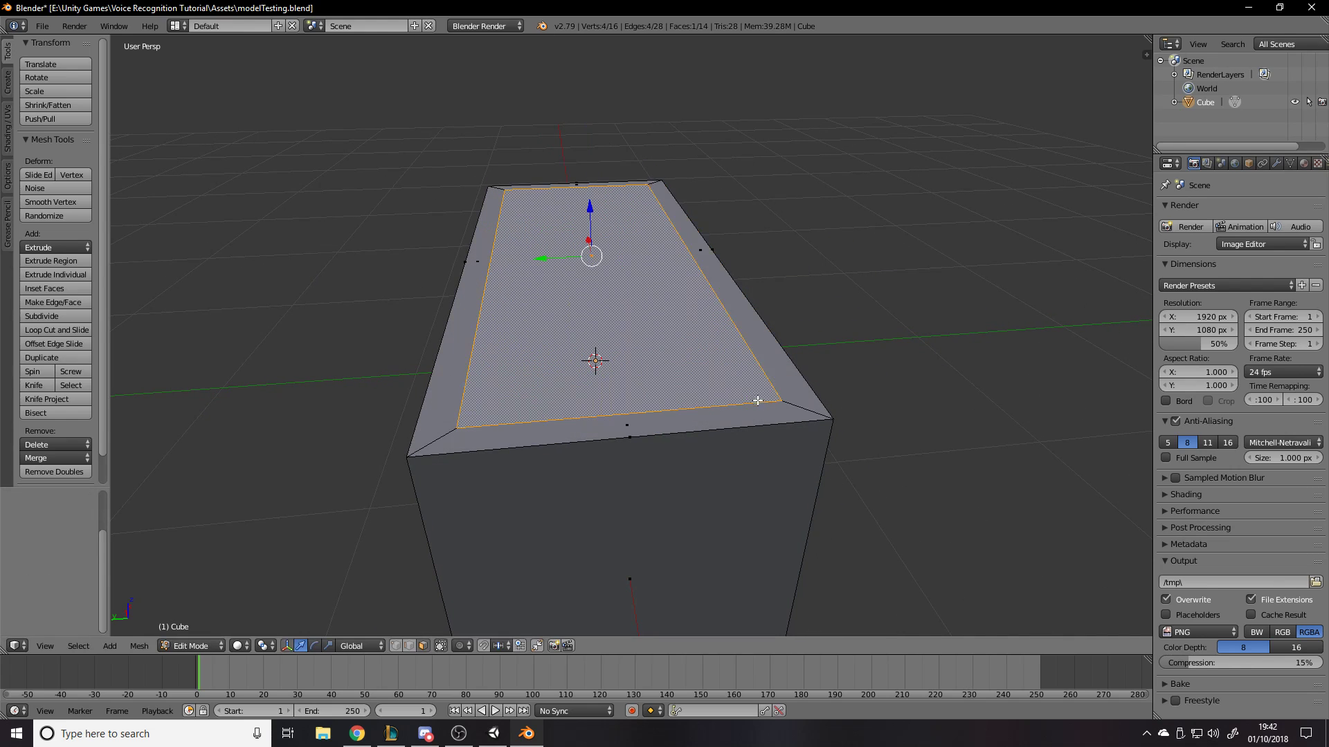
Extrude the inset top face at zero offset and move it deep down along Z to hollow out the box
middle_drag(493, 182, 732, 255)
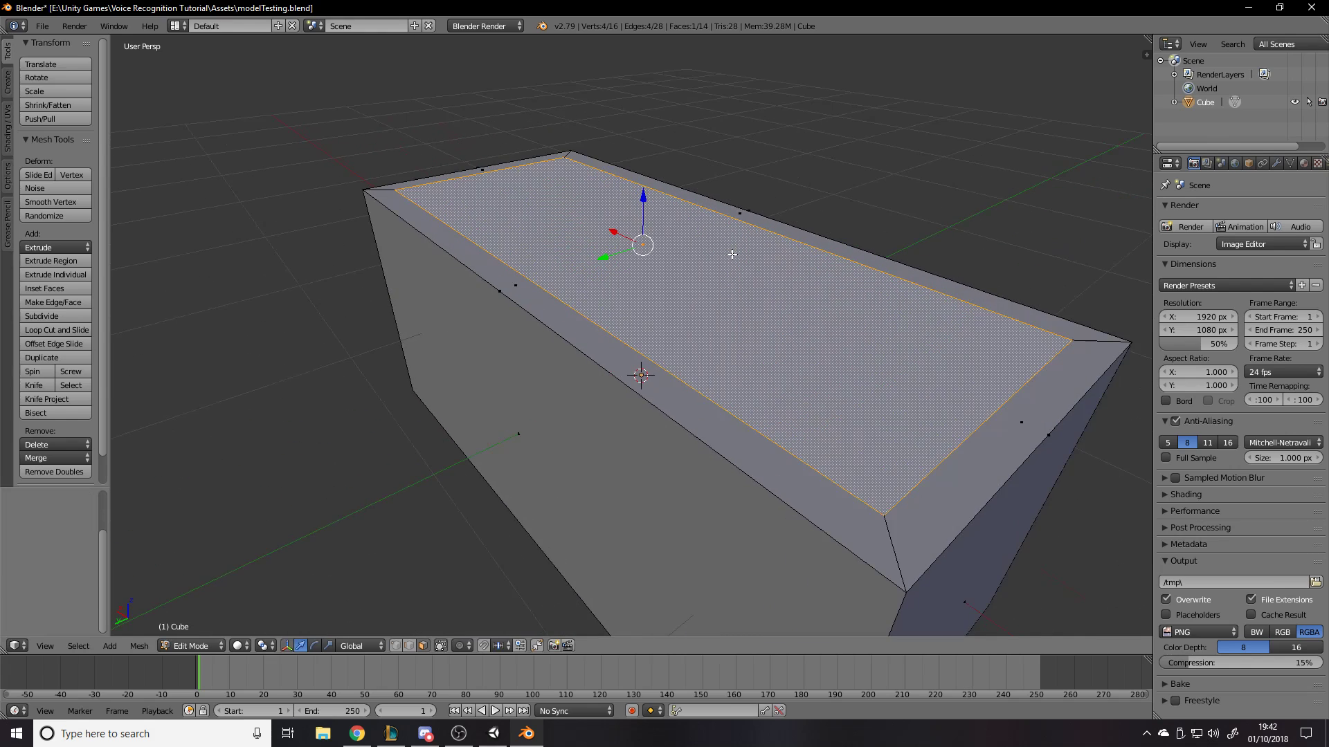
key(e)
right_click(844, 80)
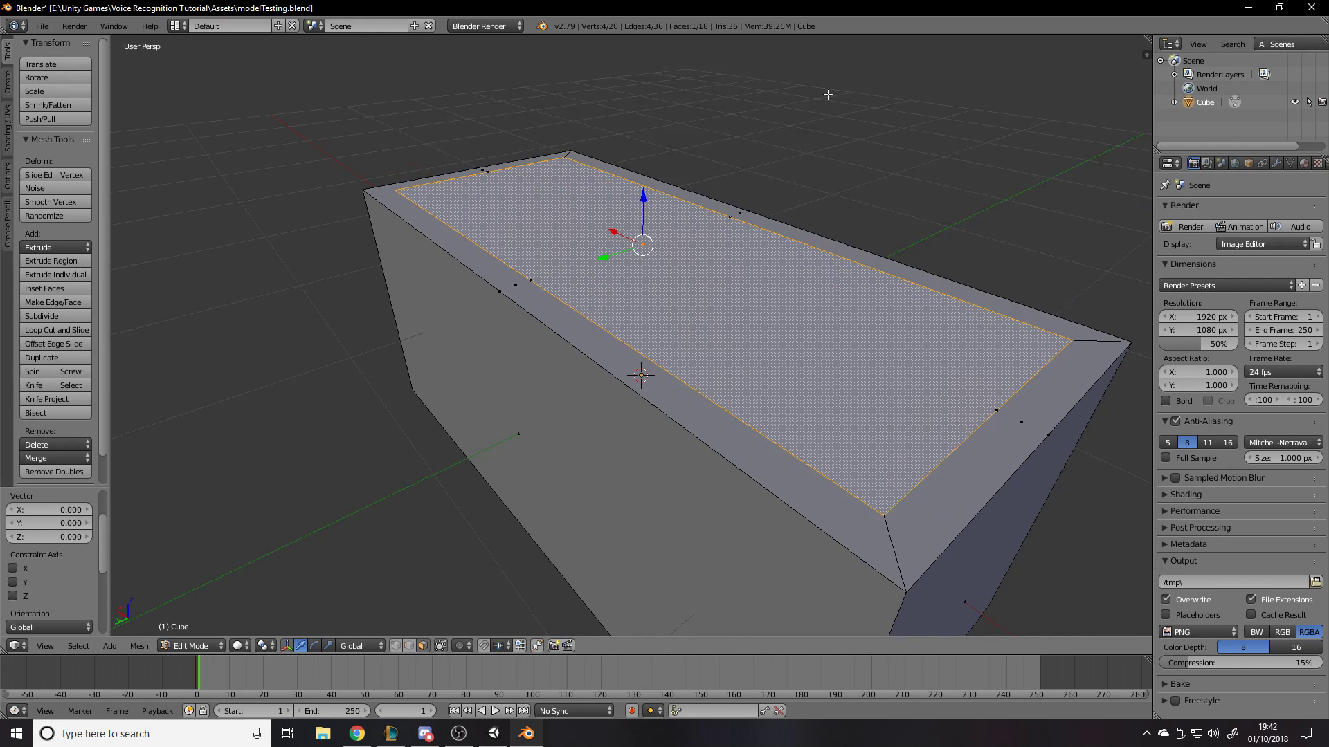
middle_drag(835, 90, 644, 159)
drag(587, 197, 693, 324)
middle_drag(693, 323, 685, 342)
Return to Object Mode, inspect the hollow box and save modelTesting.blend
key(Tab)
middle_drag(800, 318, 302, 258)
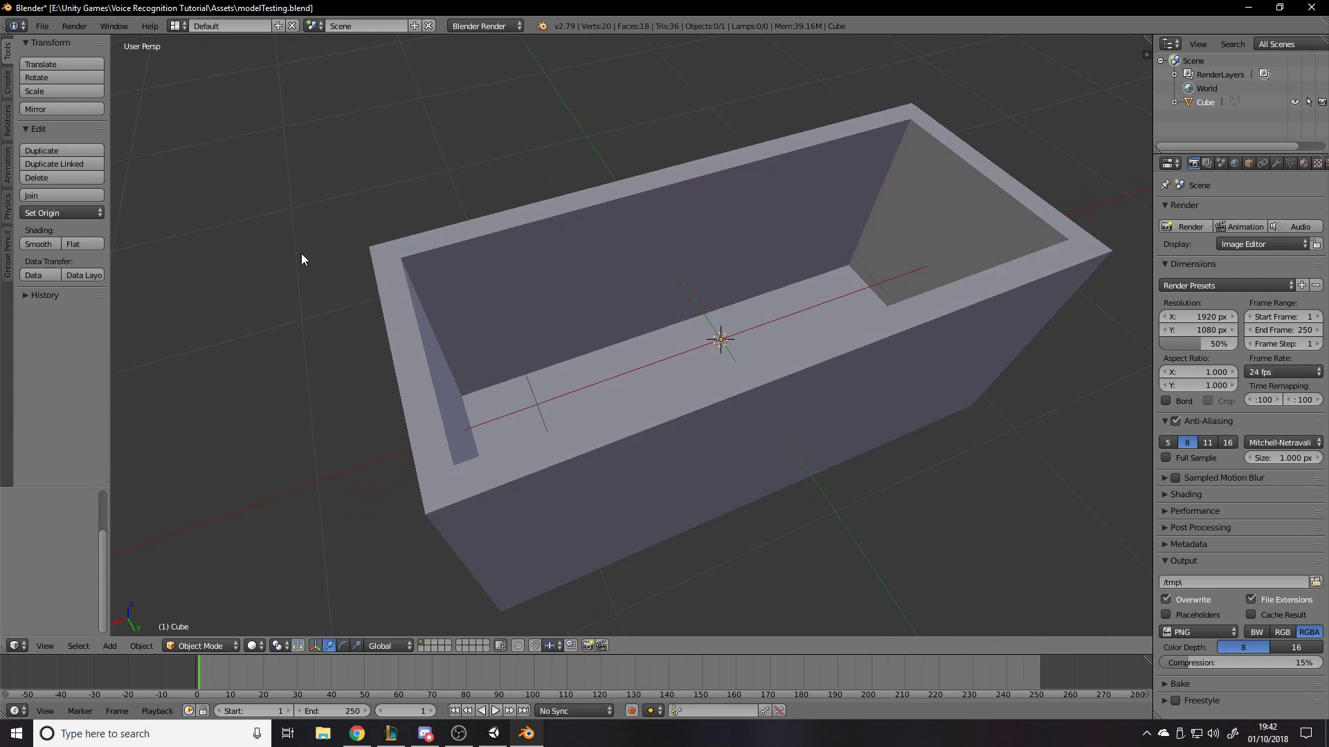
click(40, 27)
click(76, 131)
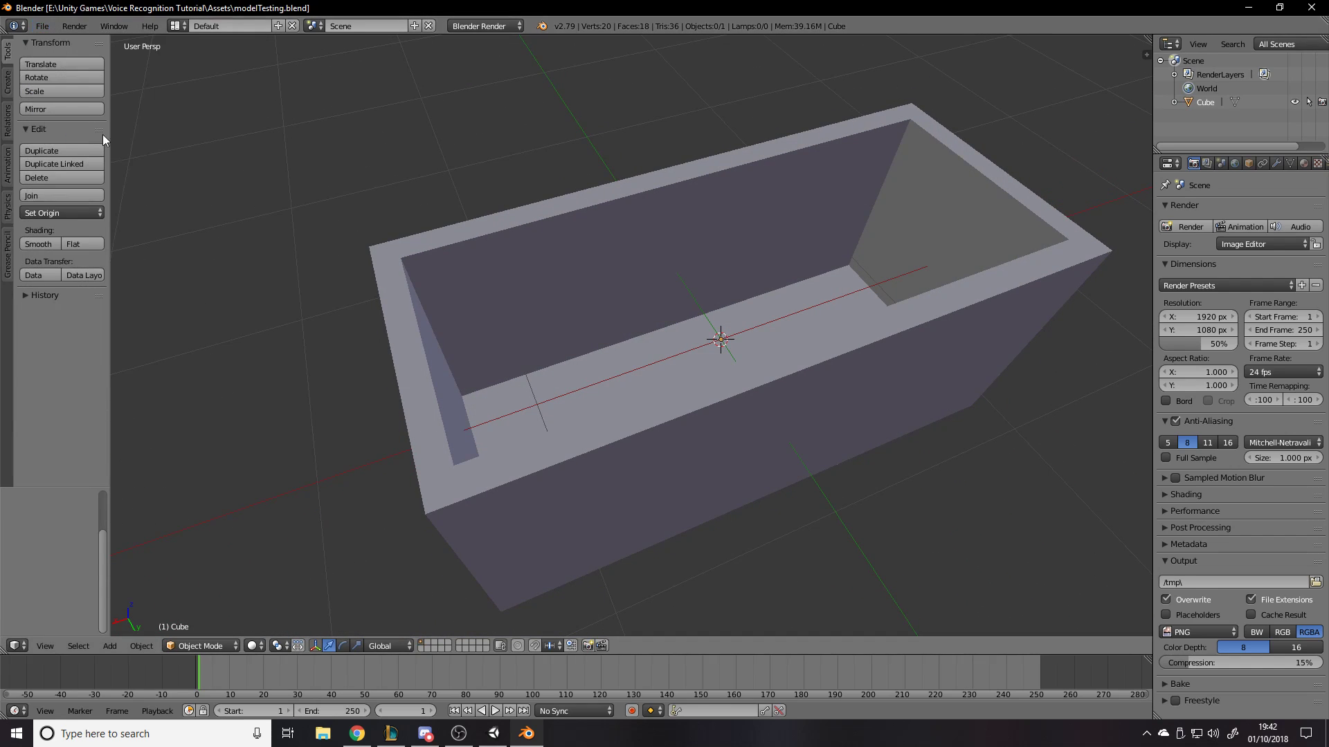
Switch to Unity and rotate the modelTesting object about its X axis to about 92.5 degrees
click(1248, 7)
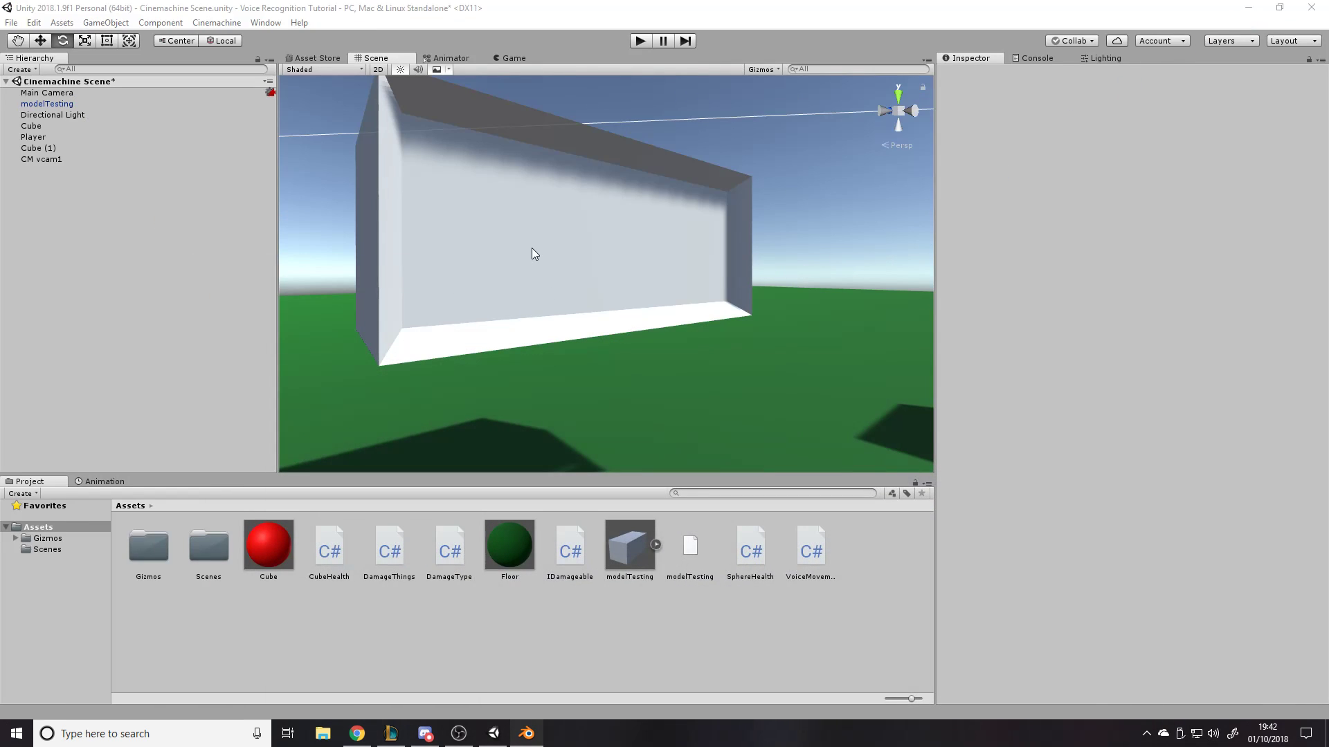
click(640, 287)
drag(636, 285, 647, 139)
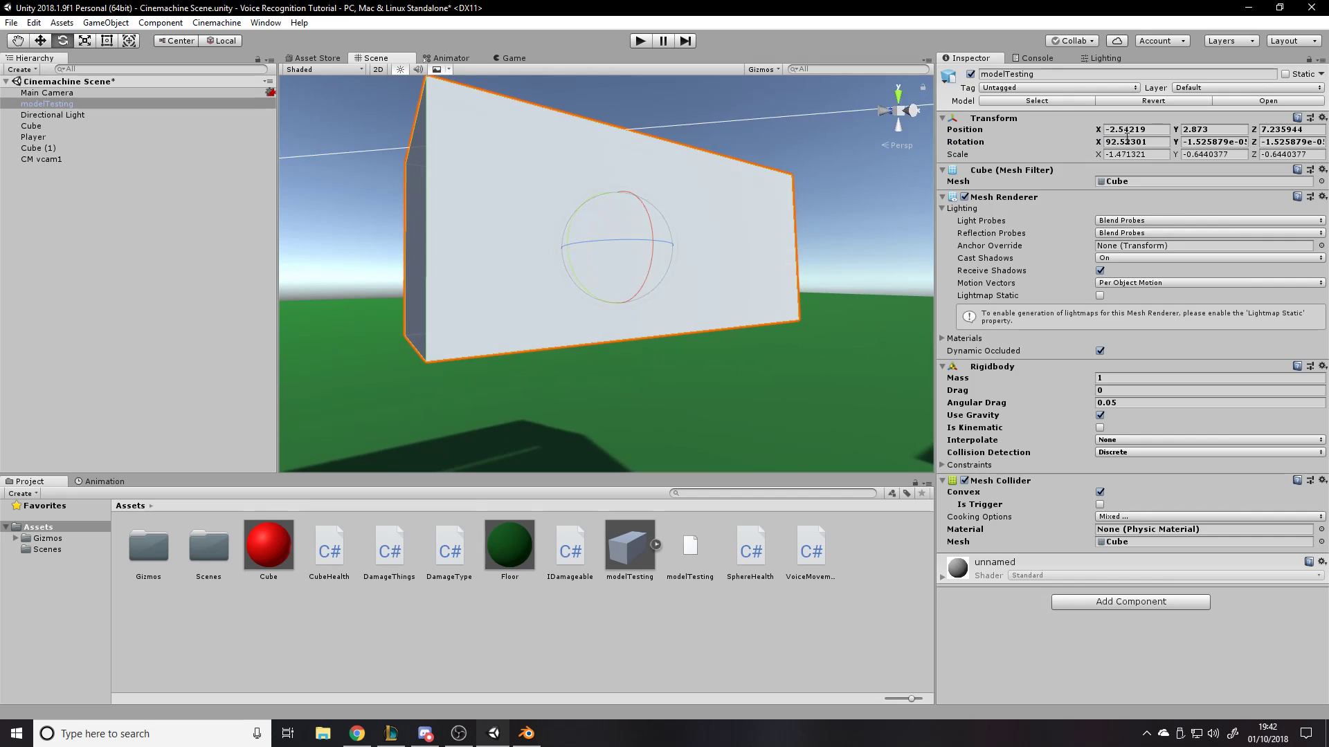
Set the modelTesting object's rotation to X 90, Y 0 and Z 0
click(1226, 141)
text(0)
key(Tab)
text(0)
click(1154, 139)
text(90)
Start Play mode and return to the Scene view, looking down into the hollow box
right_drag(748, 270, 796, 477)
key(s)
right_drag(766, 175, 720, 135)
key(w)
key(s)
key(w)
key(s)
key(e)
click(639, 41)
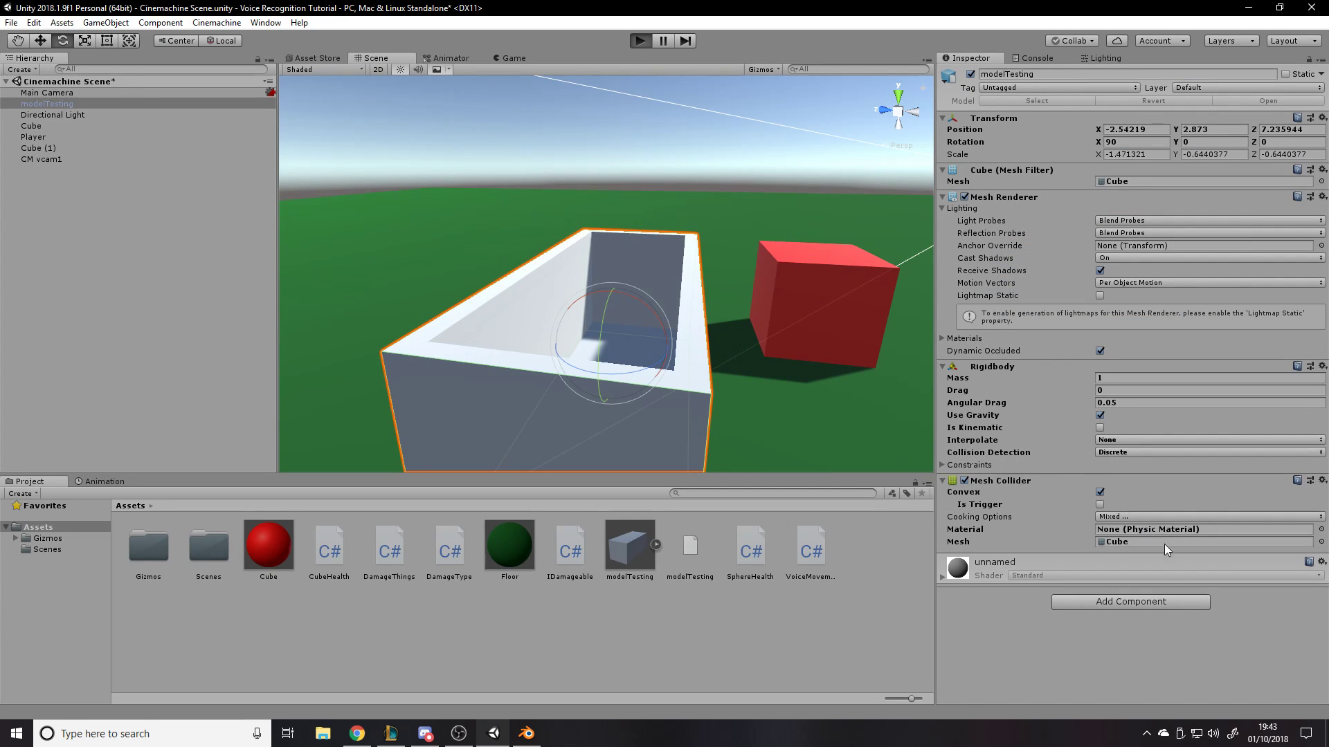
click(378, 57)
right_drag(674, 319, 640, 110)
click(641, 110)
right_drag(649, 173, 592, 240)
key(w)
key(s)
Create a new 3D cube in the running scene and add a Rigidbody component to it
right_click(113, 224)
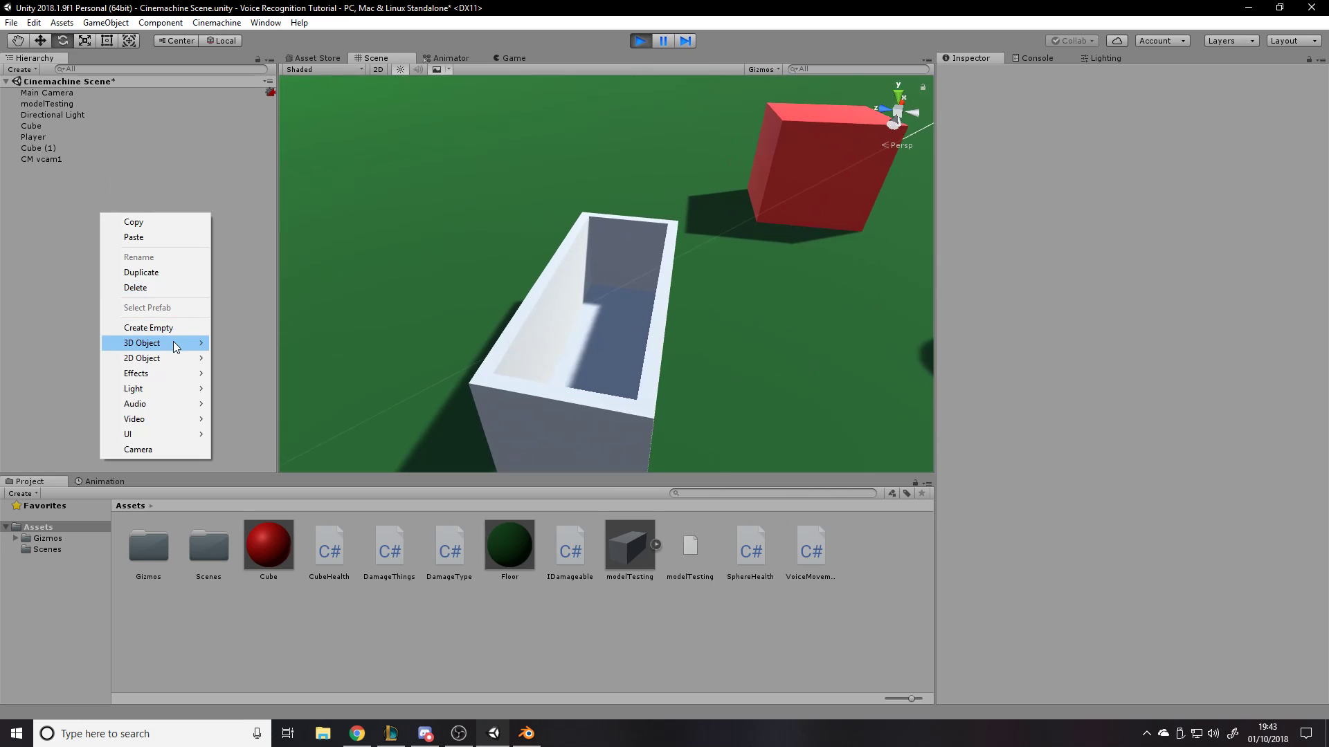
mouse_move(175, 346)
click(231, 348)
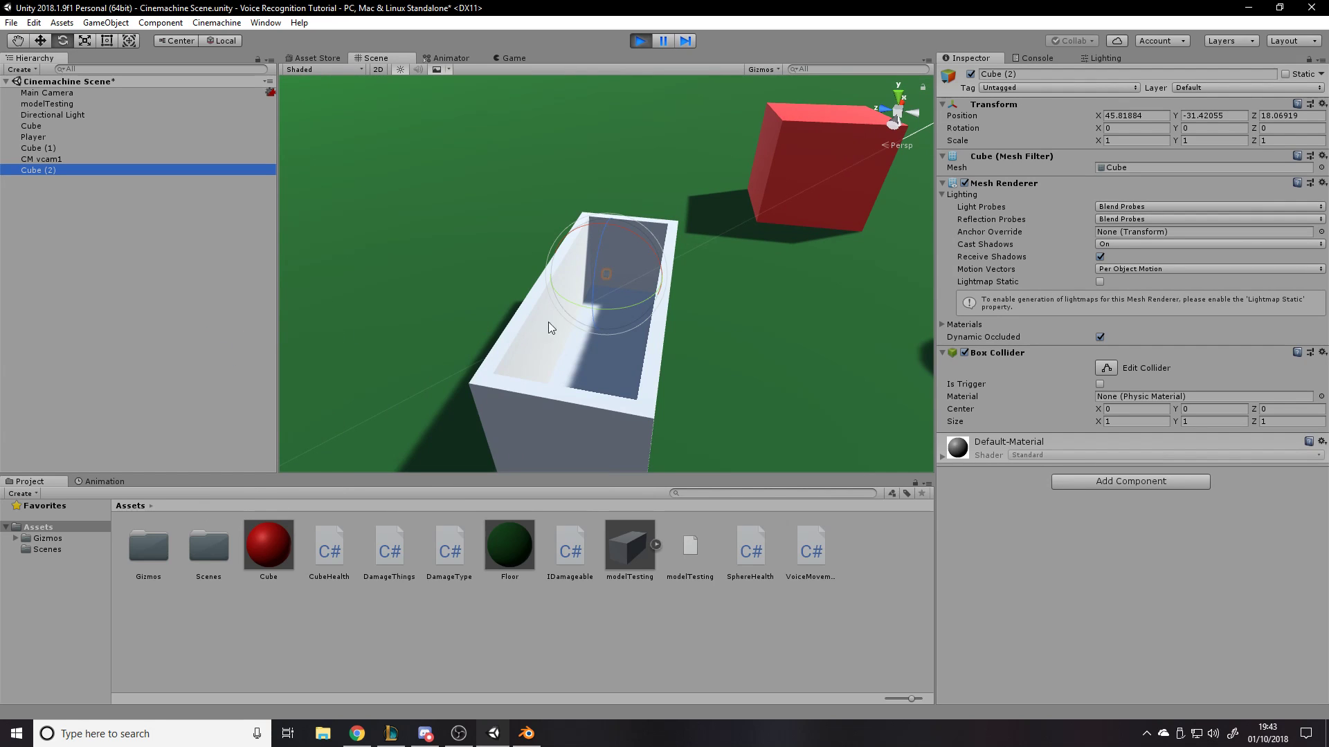
click(1139, 480)
text(rigid)
key(Return)
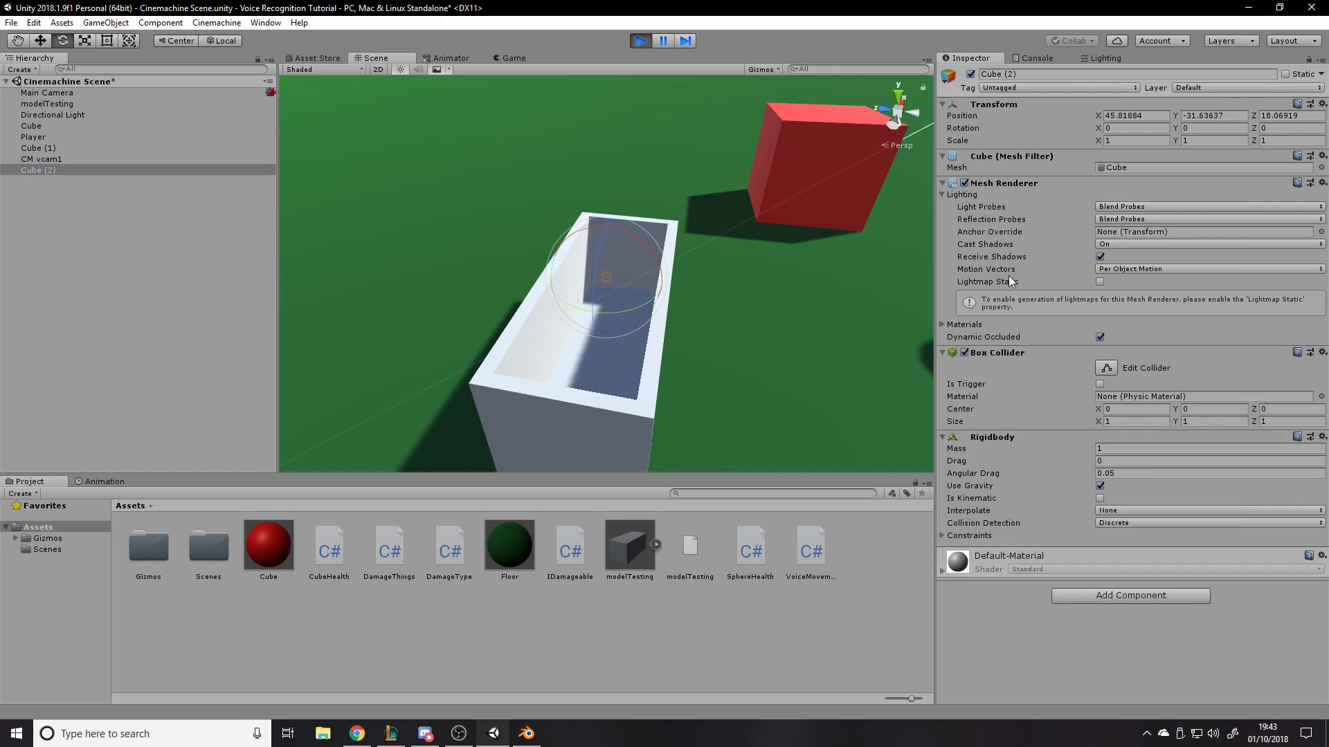
Move the new cube above the hollow box to about X -2.55, Y 3.21, Z 7.32 and scale it uniformly to about 0.42
key(w)
drag(609, 282, 577, 278)
alt+drag(542, 329, 483, 183)
right_drag(483, 183, 483, 148)
drag(391, 128, 483, 184)
key(r)
mouse_move(795, 194)
mouse_down()
mouse_move(734, 202)
mouse_move(790, 211)
mouse_up()
key(w)
click(766, 193)
click(766, 193)
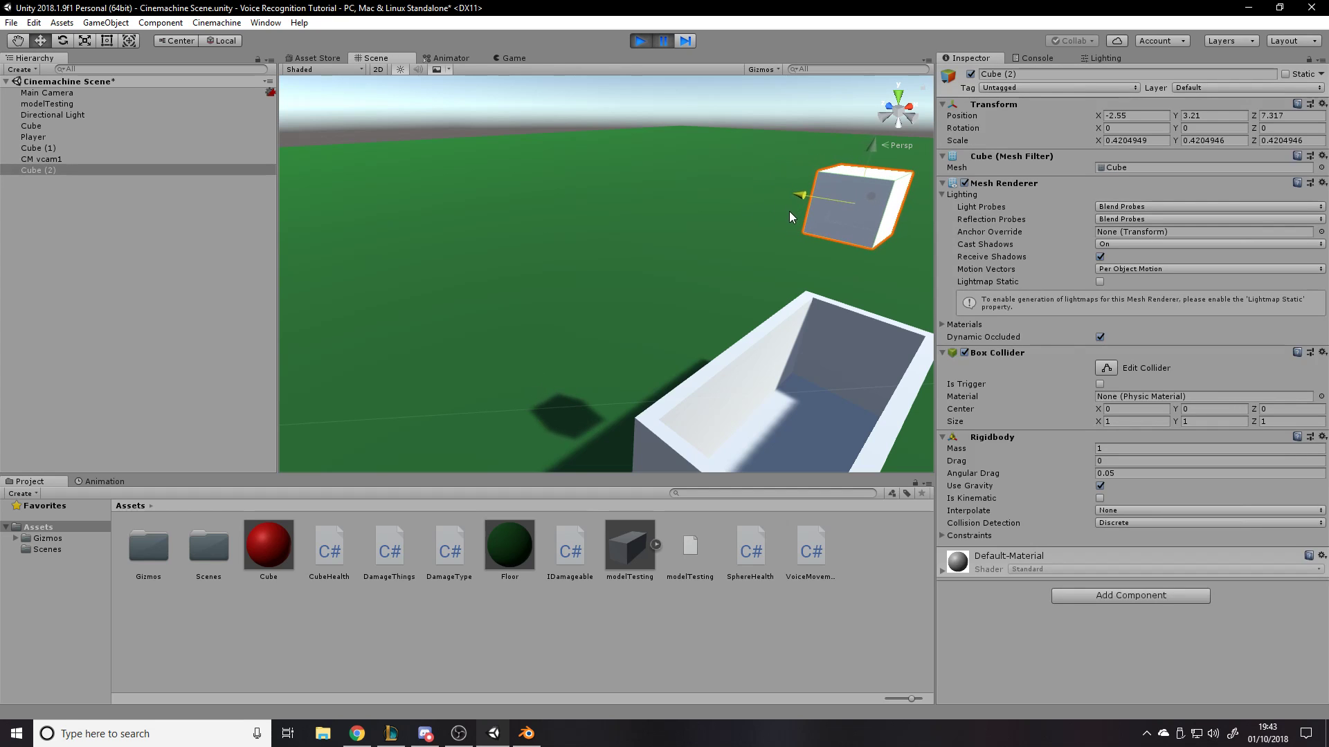
Resume the simulation to drop the cube and inspect its contact with the hollow box up close in the Scene view
click(662, 41)
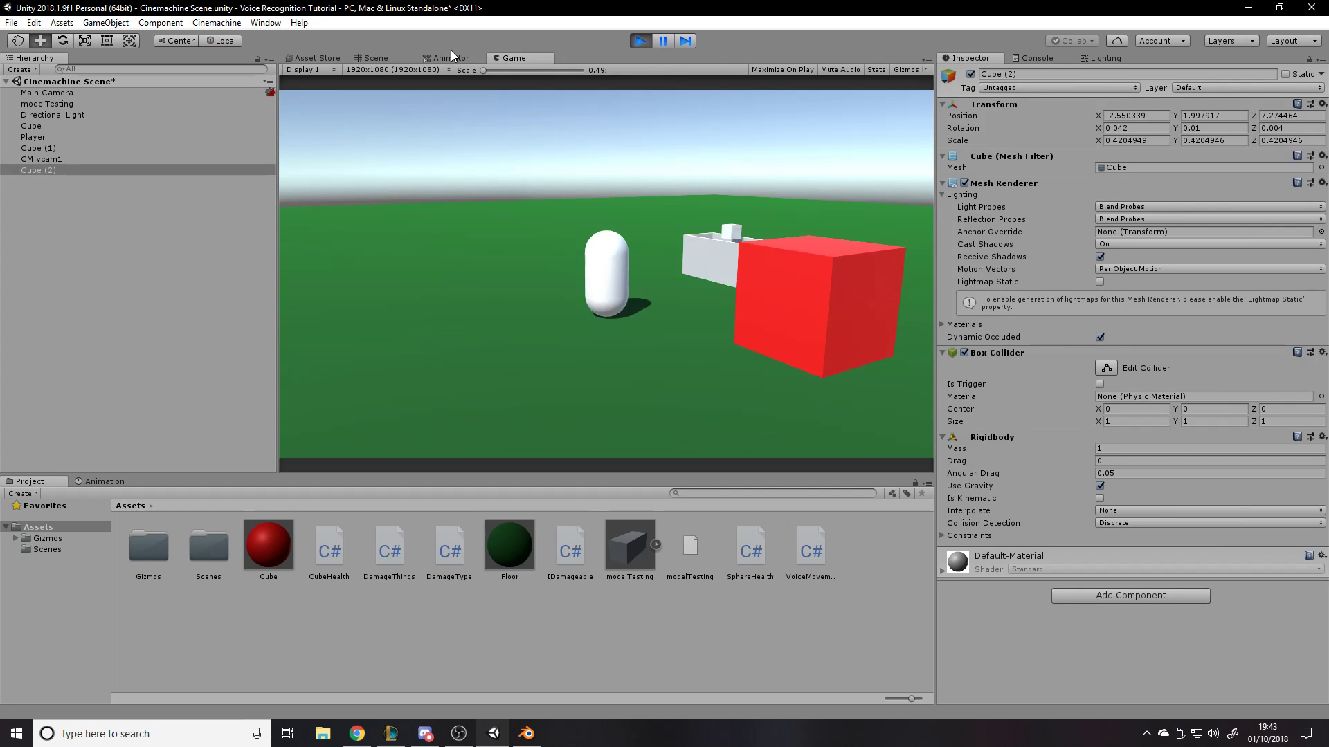
click(388, 56)
right_drag(661, 198, 819, 252)
key(w)
right_drag(695, 128, 686, 68)
click(642, 106)
right_drag(664, 152, 789, 184)
key(w)
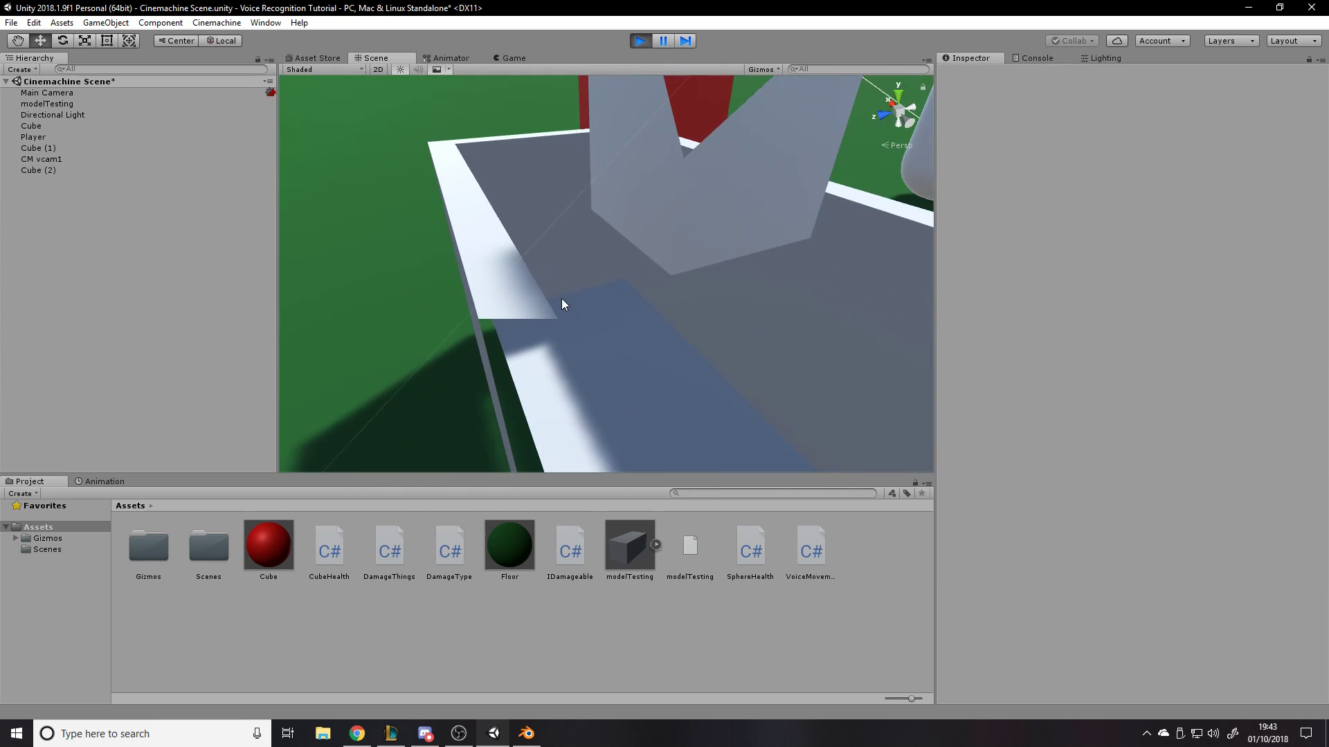
Select and frame the modelTesting box to examine its Mesh Collider settings and outline around the cube
click(561, 305)
key(f)
alt+drag(567, 387, 453, 369)
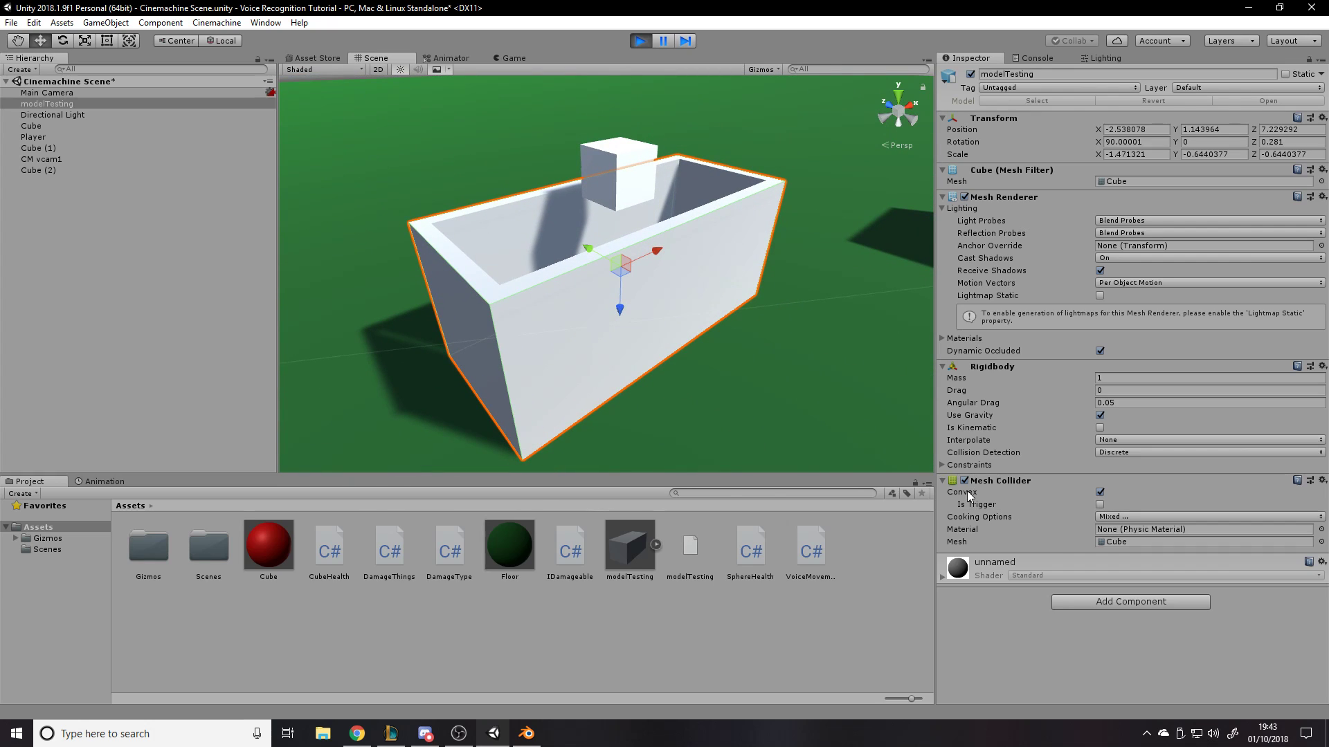
right_drag(756, 324, 813, 309)
key(w)
key(s)
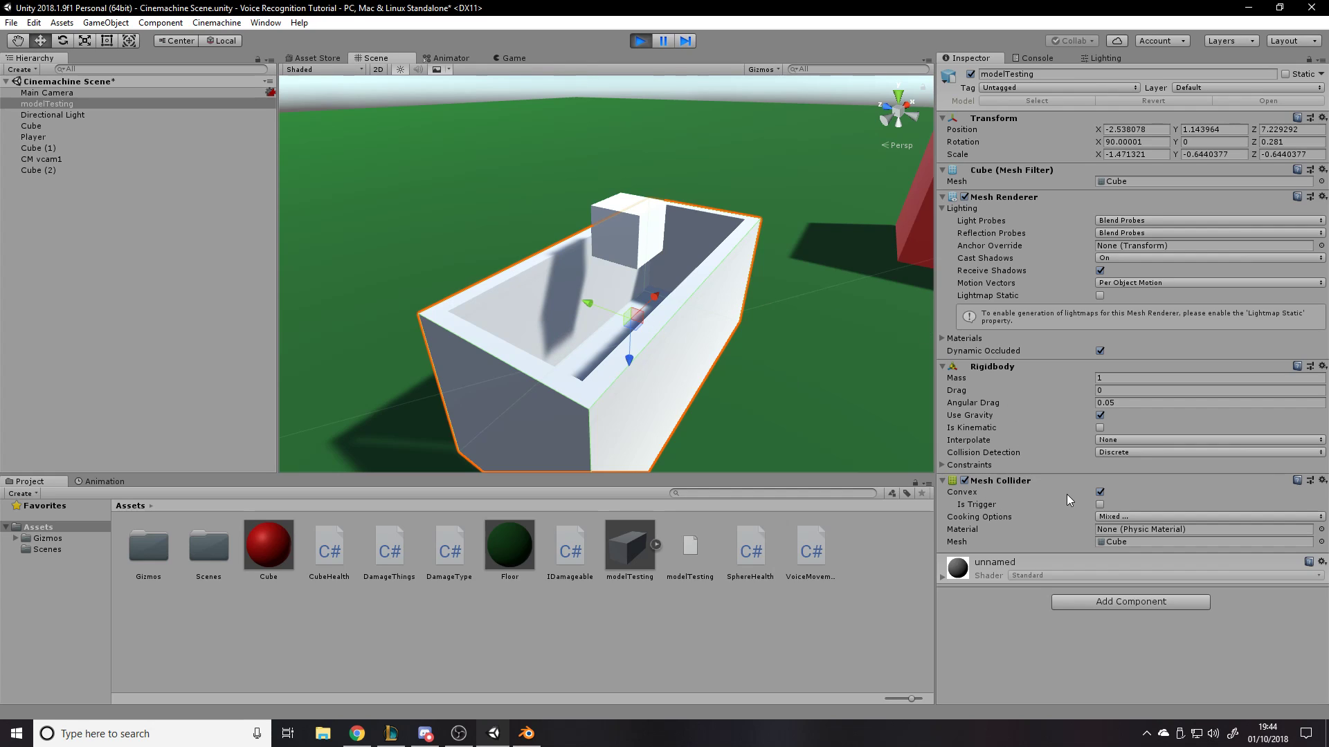
Try turning the Convex option of modelTesting's Mesh Collider off and back on while the game runs
click(1100, 492)
click(1100, 493)
right_drag(700, 317, 687, 462)
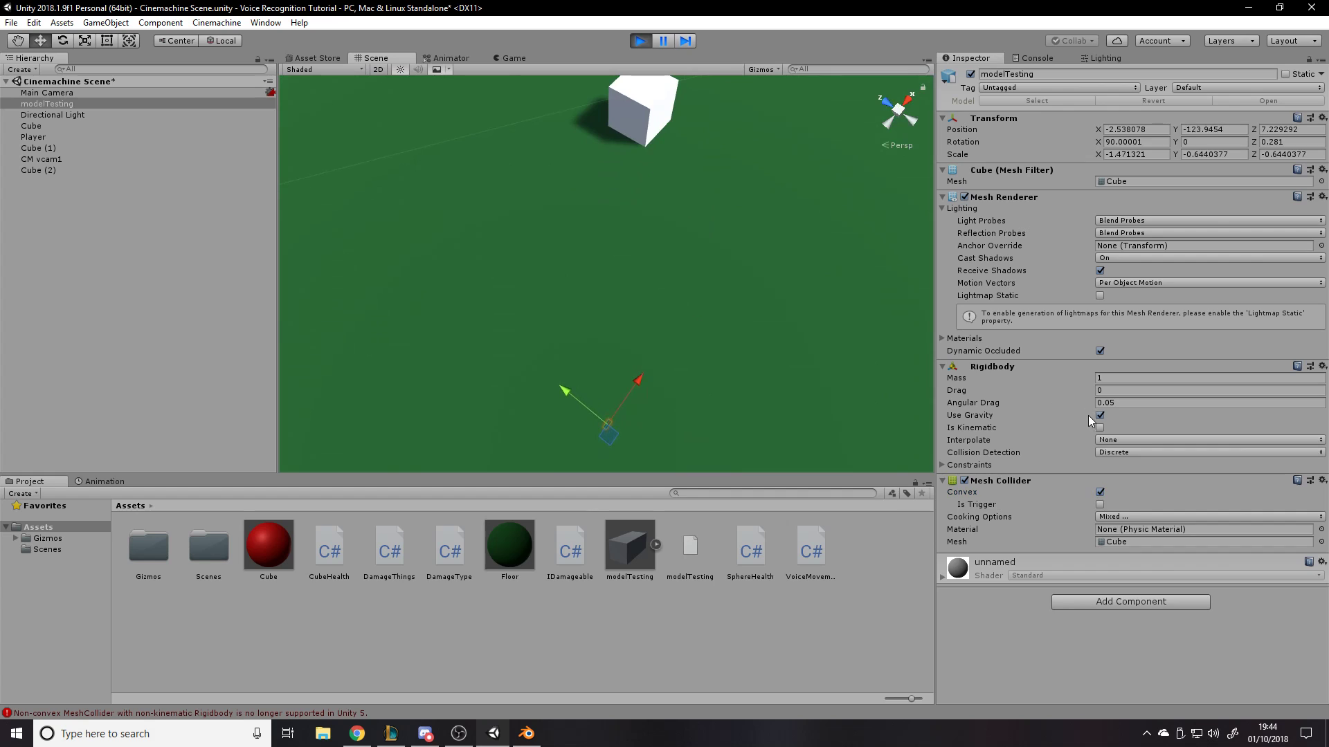
Outside Play mode, turn off Convex on modelTesting's Mesh Collider and remove its Rigidbody component
click(640, 40)
right_drag(636, 303, 672, 109)
click(1100, 492)
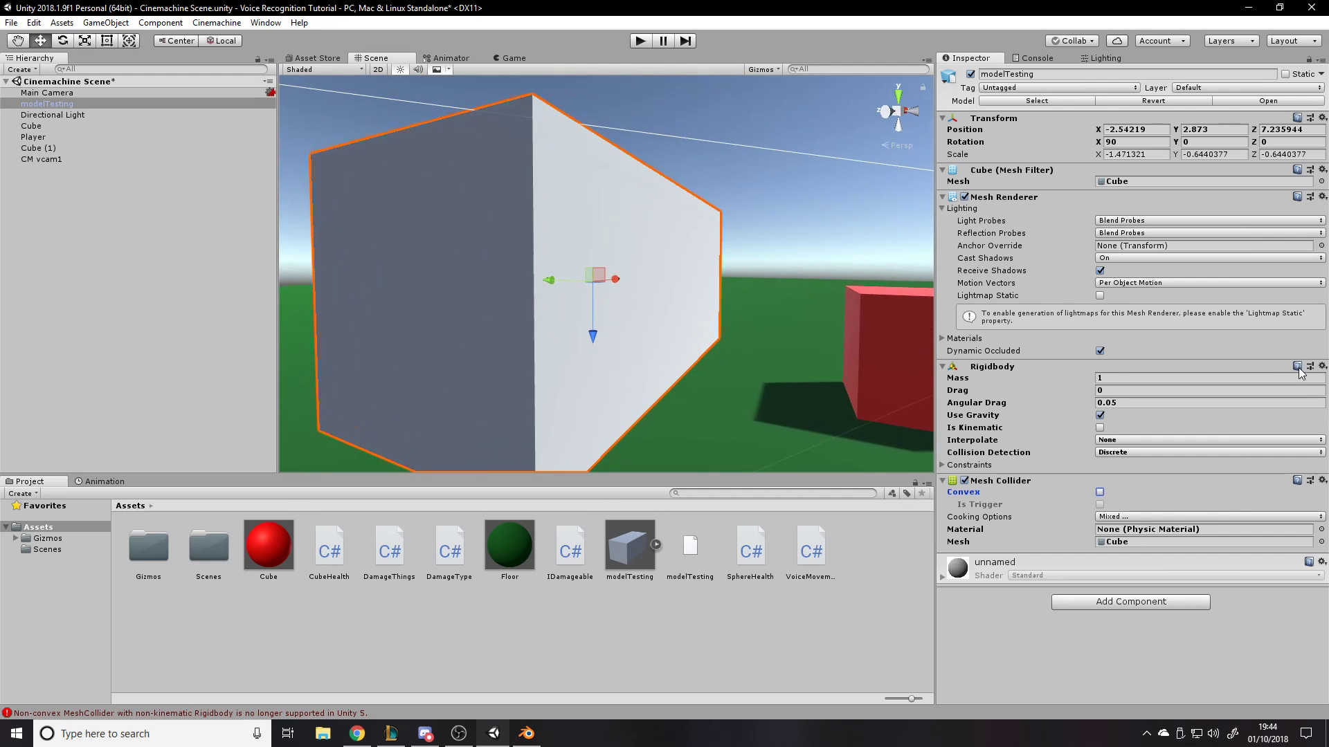
click(1321, 366)
click(1281, 401)
Start Play mode and set modelTesting's Y position to 1
right_drag(676, 267, 681, 100)
click(643, 41)
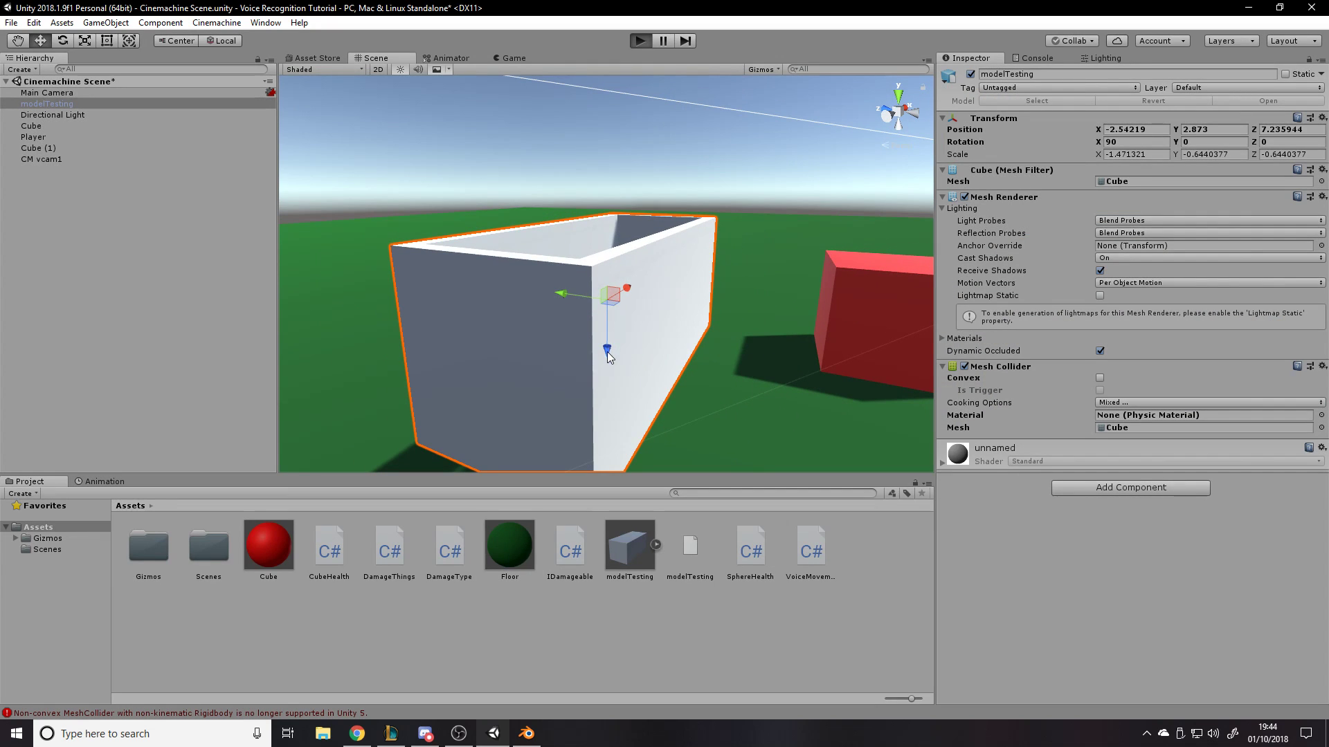
click(392, 58)
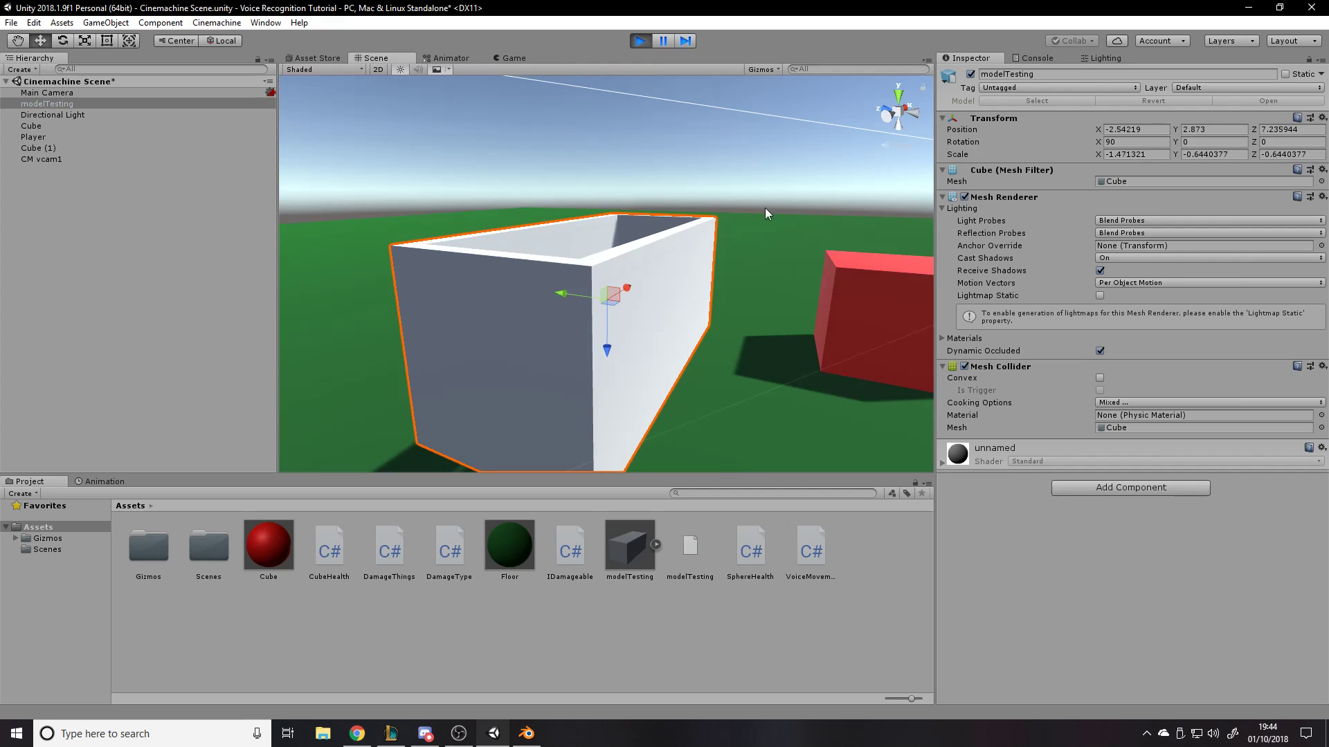
click(1198, 130)
text(0)
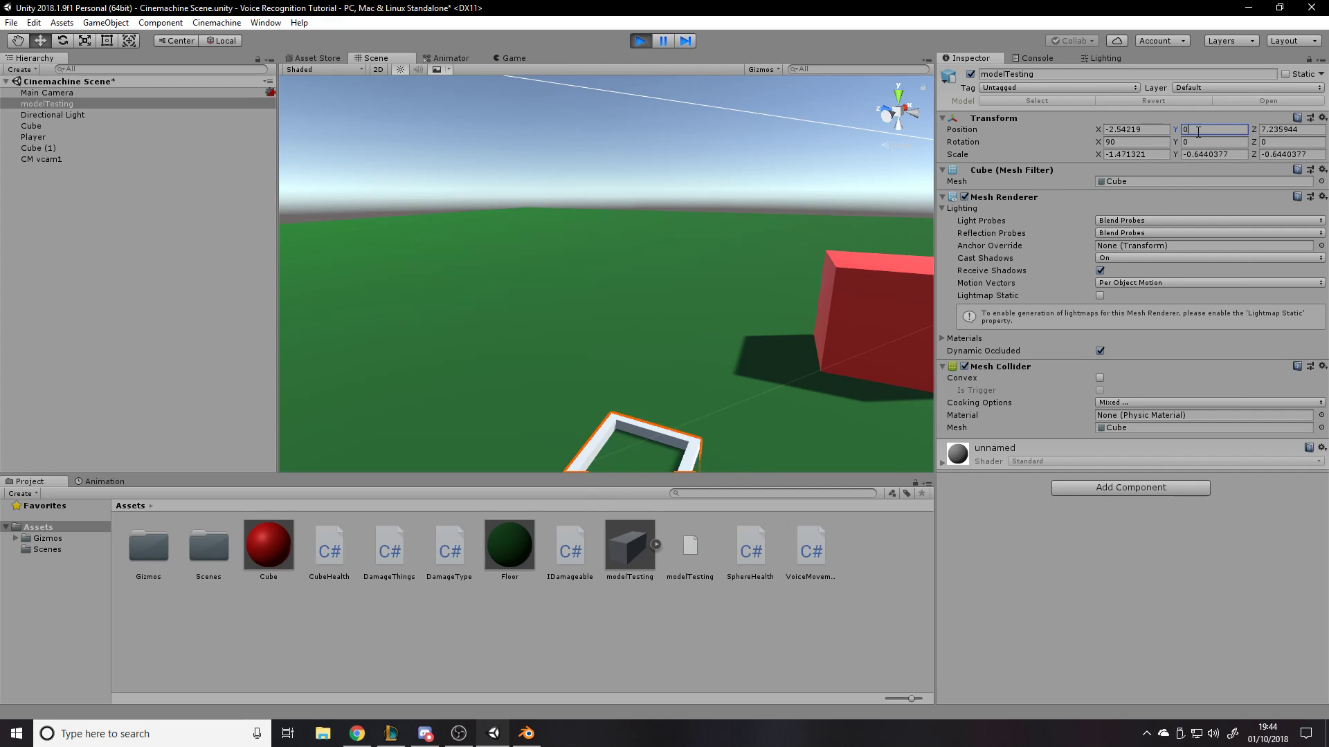
text(1)
right_drag(540, 278, 559, 347)
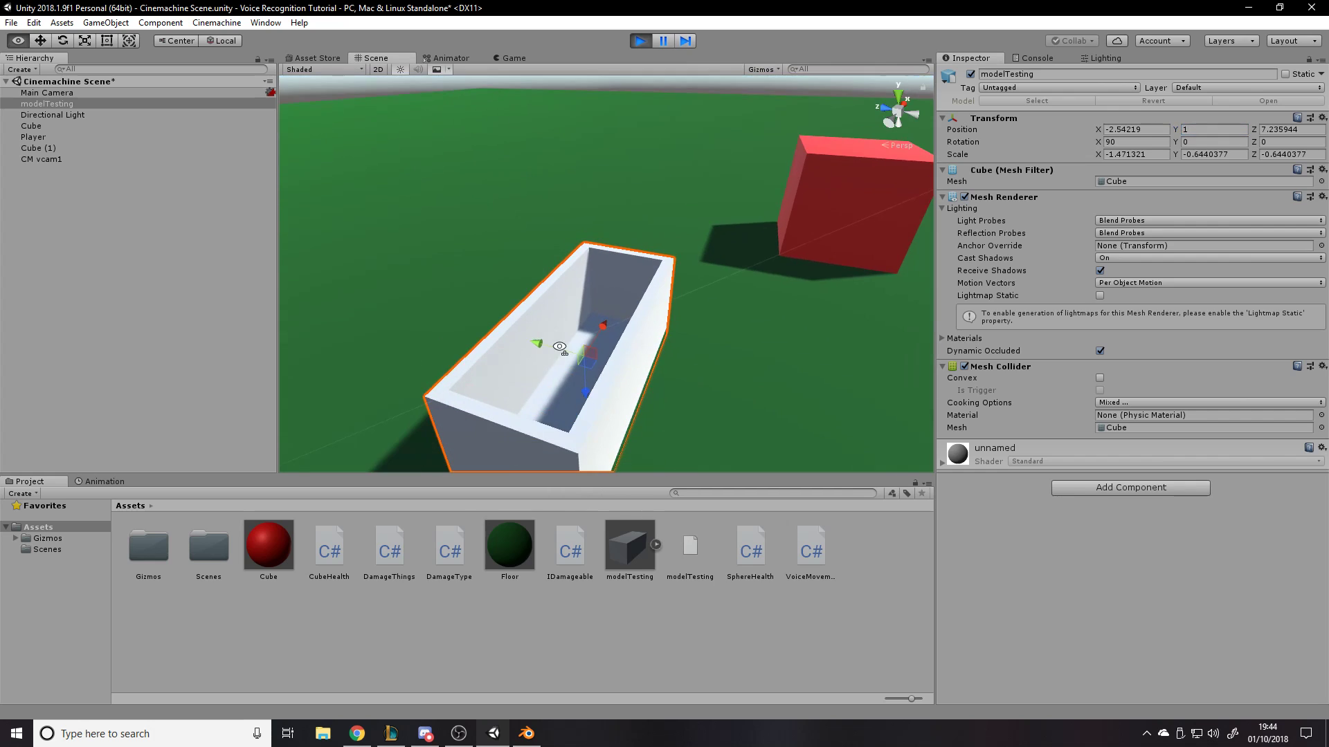
Create a sphere, move it inside the hollow box and scale it uniformly to about 0.54
right_click(33, 200)
mouse_move(119, 331)
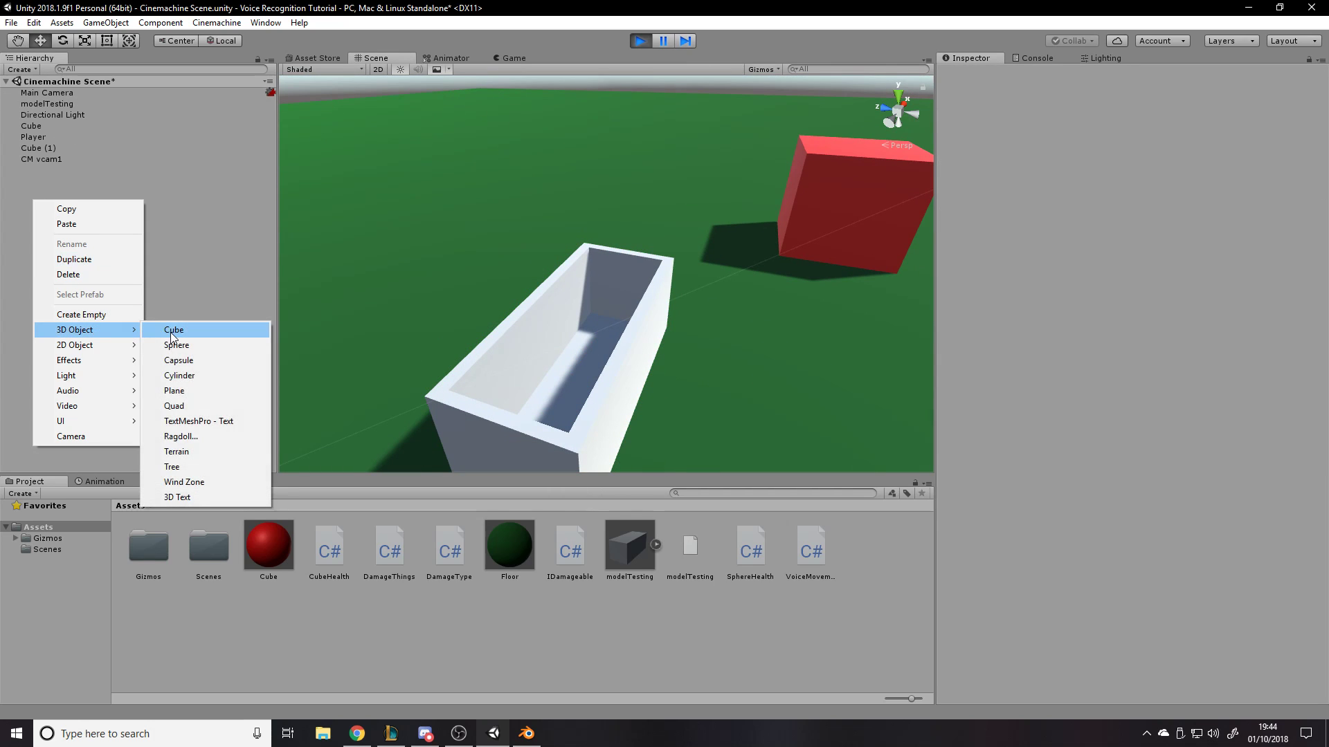
click(174, 344)
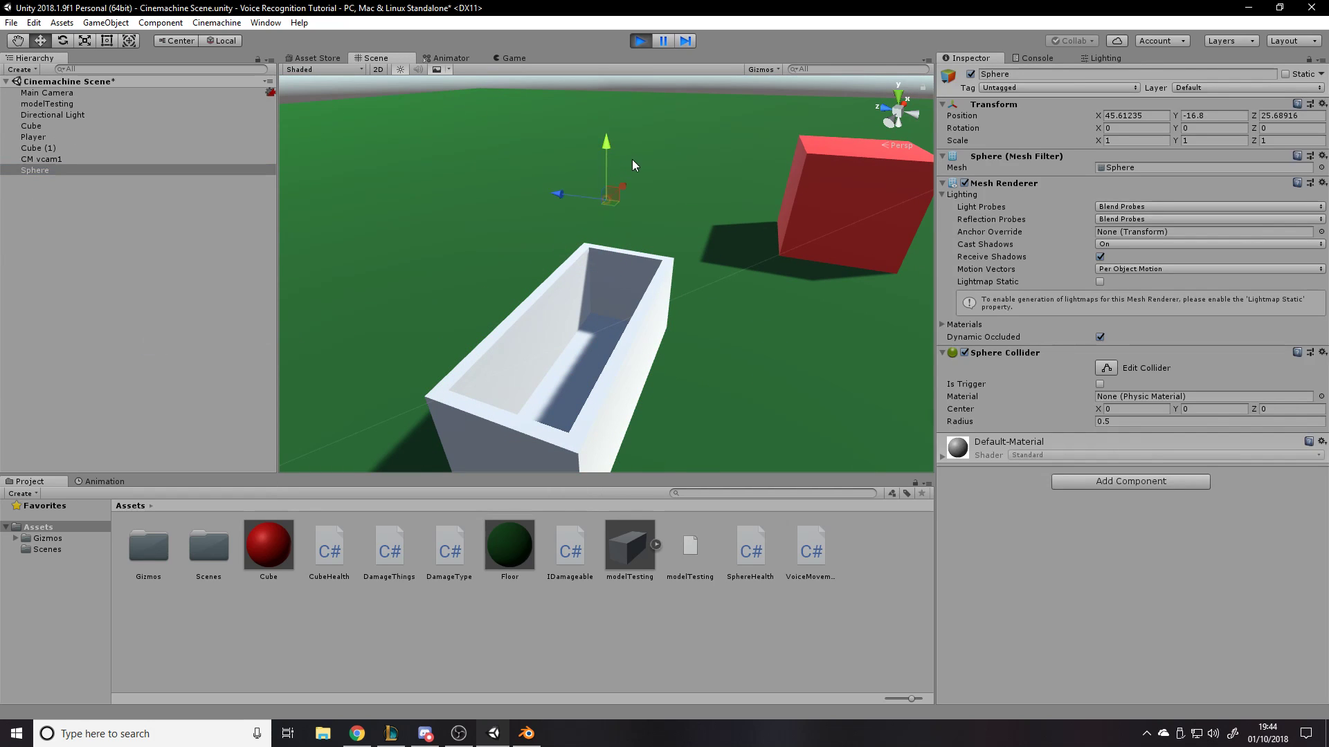
drag(579, 249, 577, 250)
drag(506, 230, 493, 88)
drag(445, 131, 620, 206)
drag(535, 139, 591, 217)
key(r)
drag(591, 270, 563, 274)
Add a Rigidbody component to the sphere
click(1133, 482)
text(rig)
key(Return)
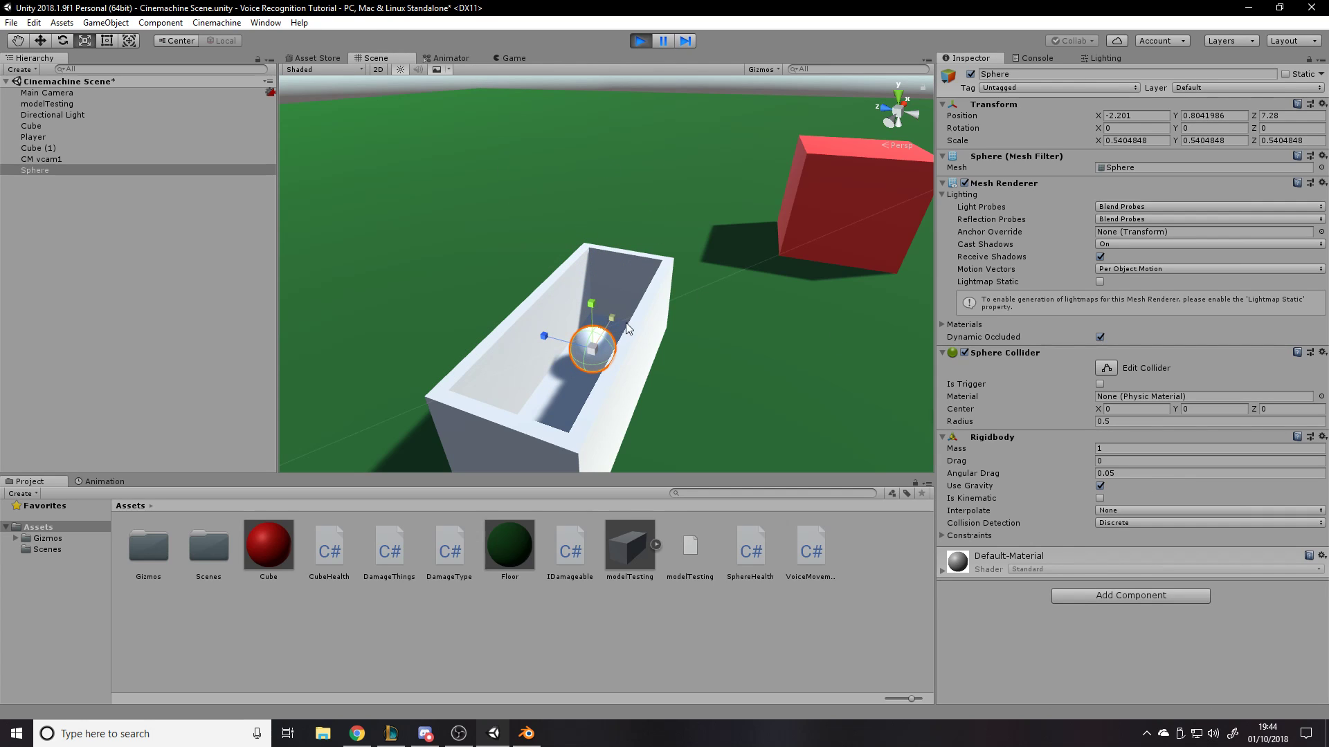
Rotate the modelTesting box to about X 93.3, Y -90, Z -90 and raise it to about Y 3.54
click(626, 257)
key(e)
mouse_move(626, 258)
mouse_down()
mouse_move(572, 423)
mouse_move(634, 276)
mouse_move(637, 233)
mouse_move(613, 174)
mouse_move(648, 270)
mouse_up()
key(w)
click(648, 270)
right_drag(716, 297, 783, 201)
scroll(706, 255, down, 3)
click(654, 211)
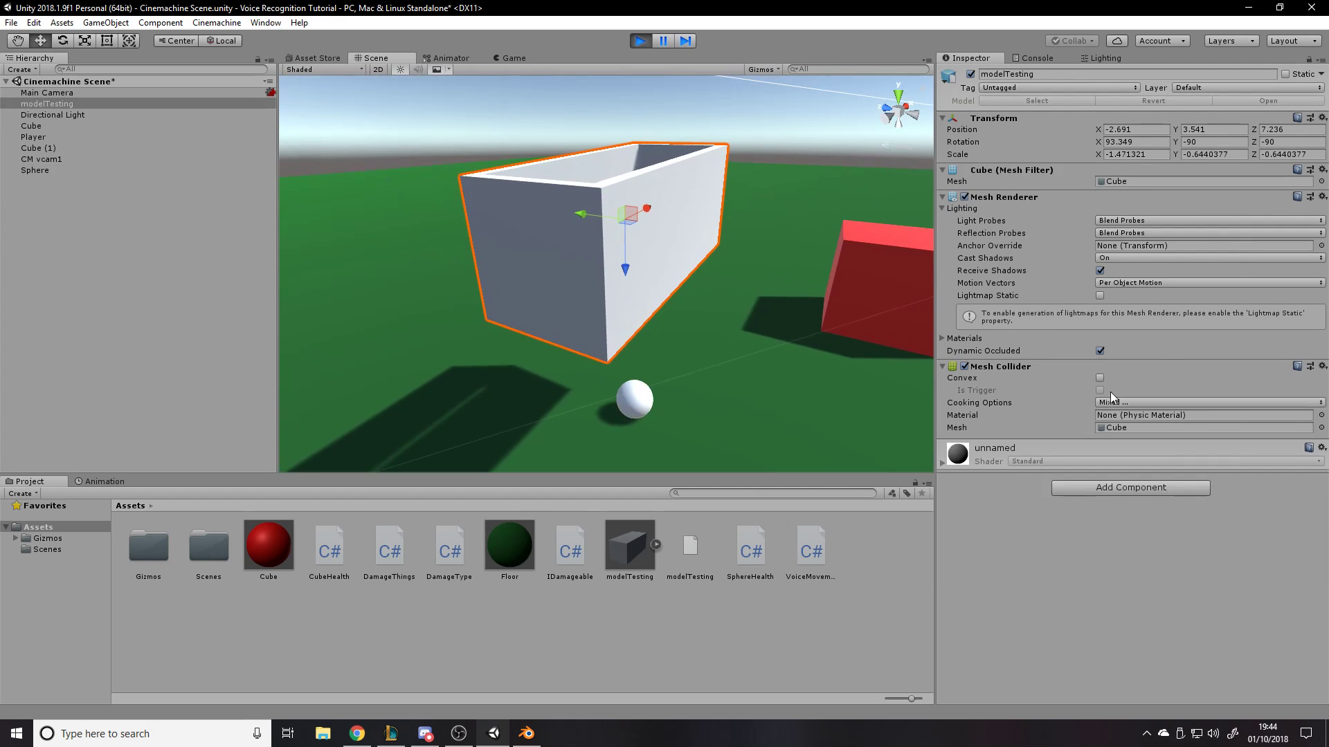
Lift the sphere from the floor to about Y 5.16 above the box's opening and release it
click(634, 397)
drag(638, 315, 637, 135)
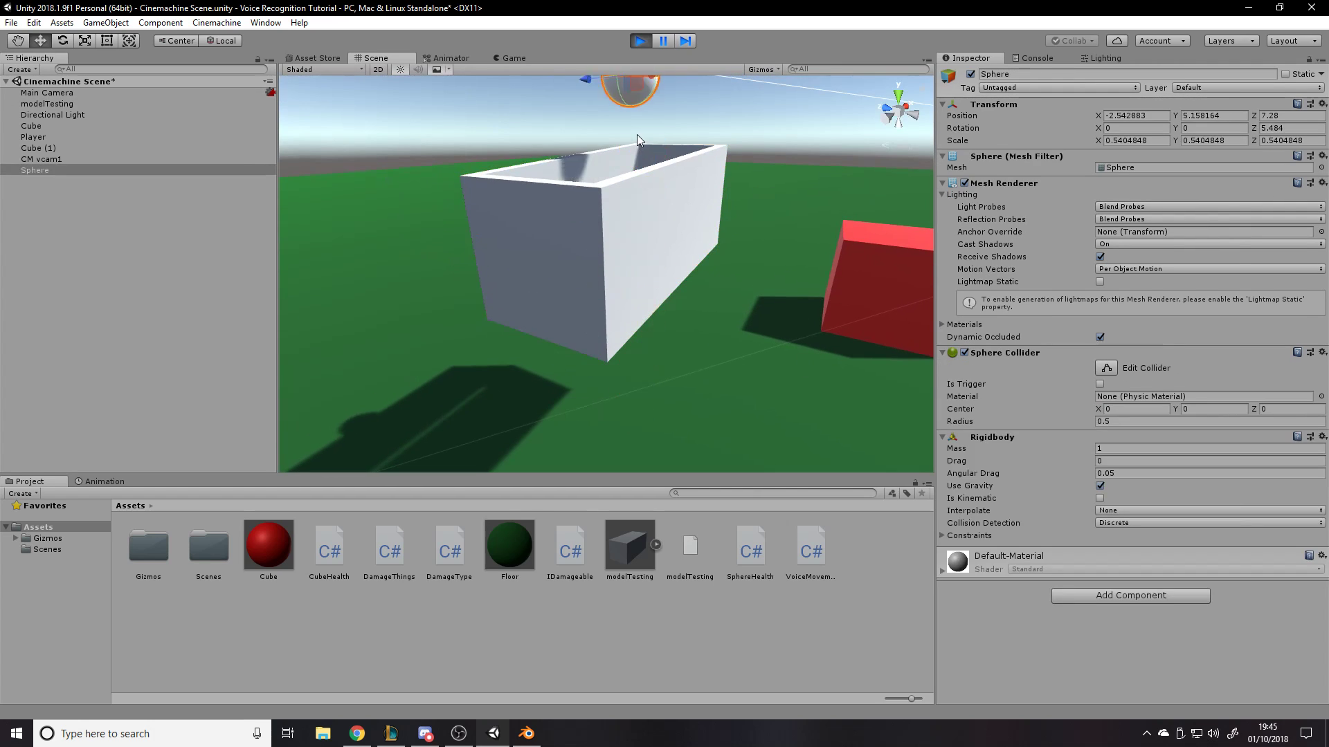
Tilt the modelTesting box to about 125 degrees about X with the sphere inside it
scroll(691, 168, up, 3)
right_drag(658, 161, 619, 280)
scroll(718, 206, down, 5)
scroll(677, 77, up, 5)
scroll(620, 280, down, 5)
click(625, 279)
key(e)
drag(620, 252, 561, 274)
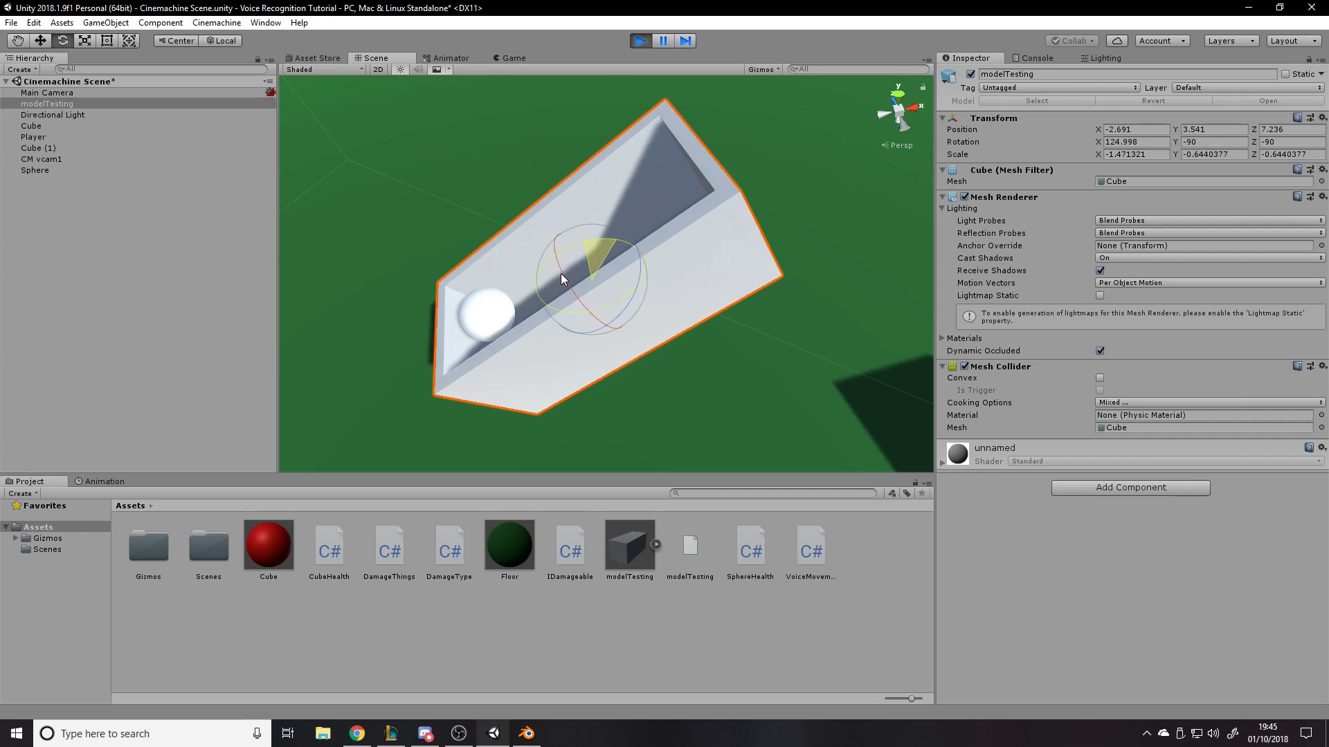
Check the sphere in the Game view, and move it up the box's sloped floor in the Scene view
click(499, 317)
alt+drag(499, 317, 615, 317)
key(w)
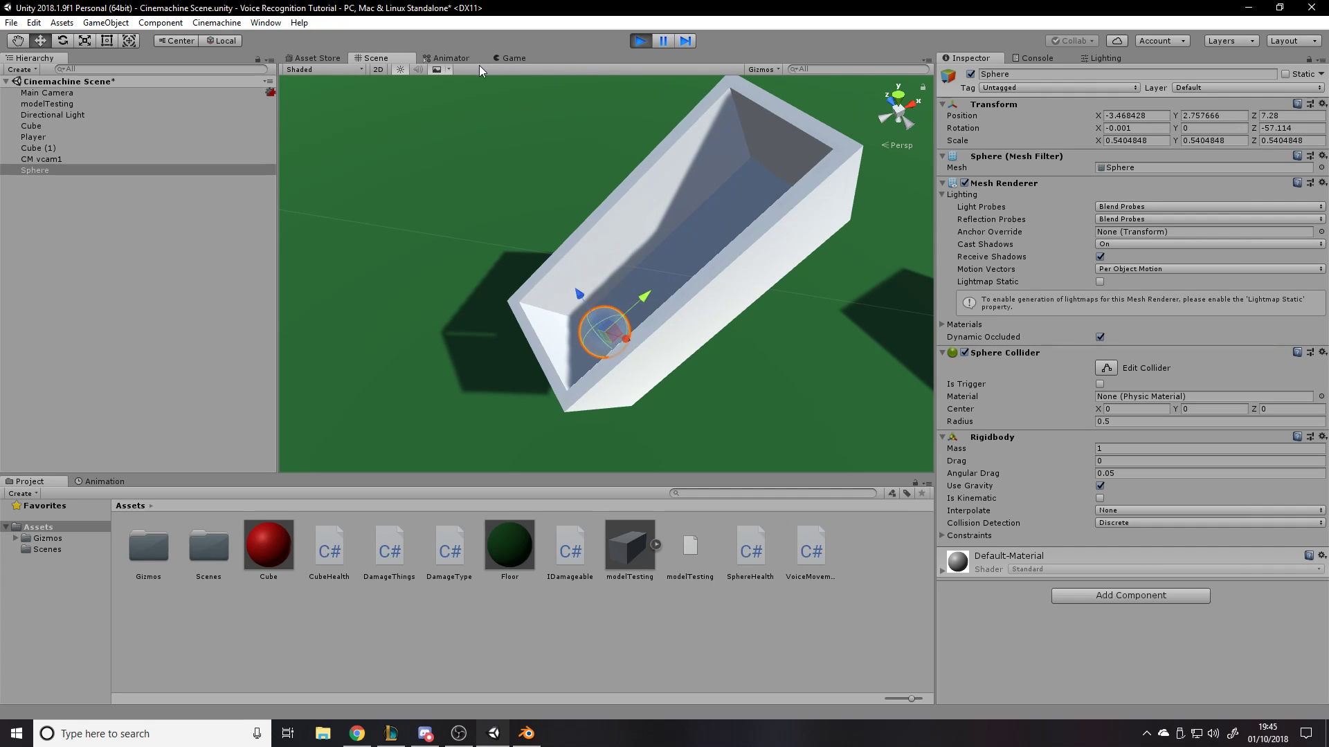
click(511, 58)
click(405, 59)
drag(691, 285, 770, 188)
key(w)
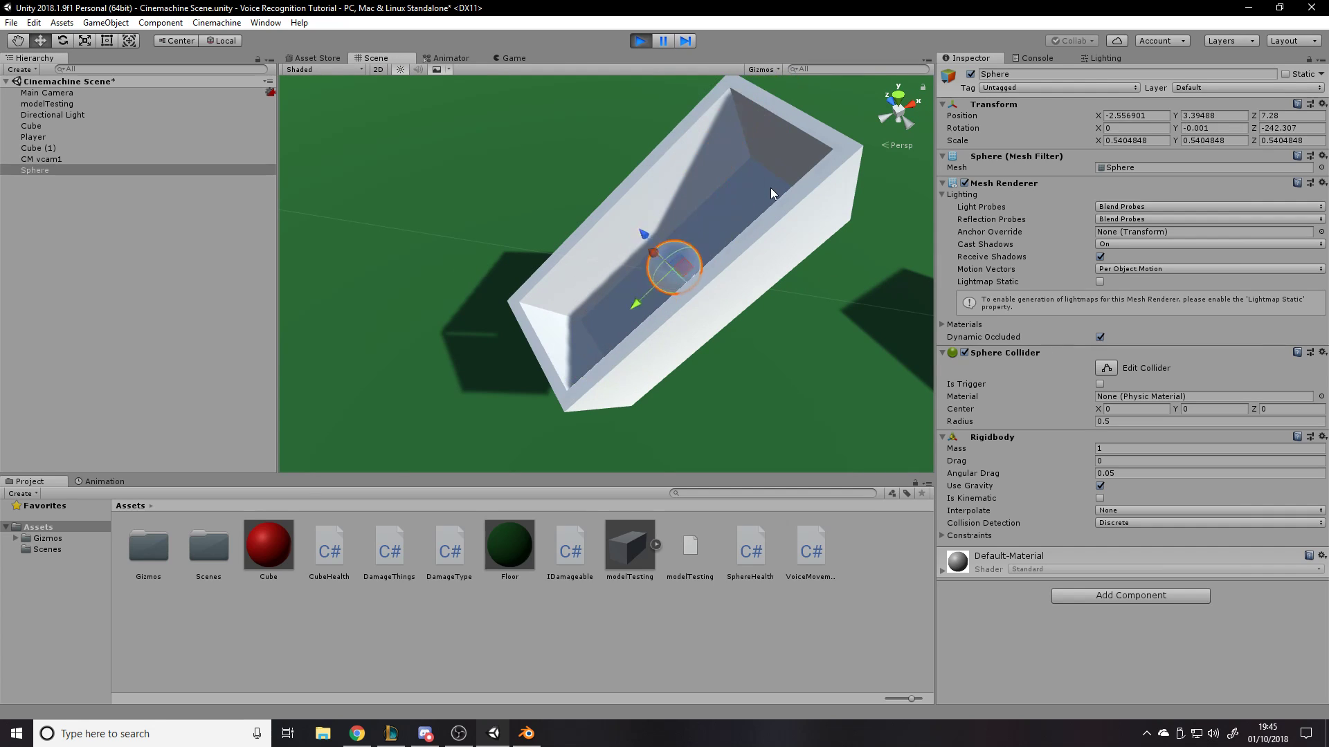
Try moving the sphere farther up the box's slope, and undo the move
right_drag(718, 240, 696, 262)
drag(658, 292, 769, 211)
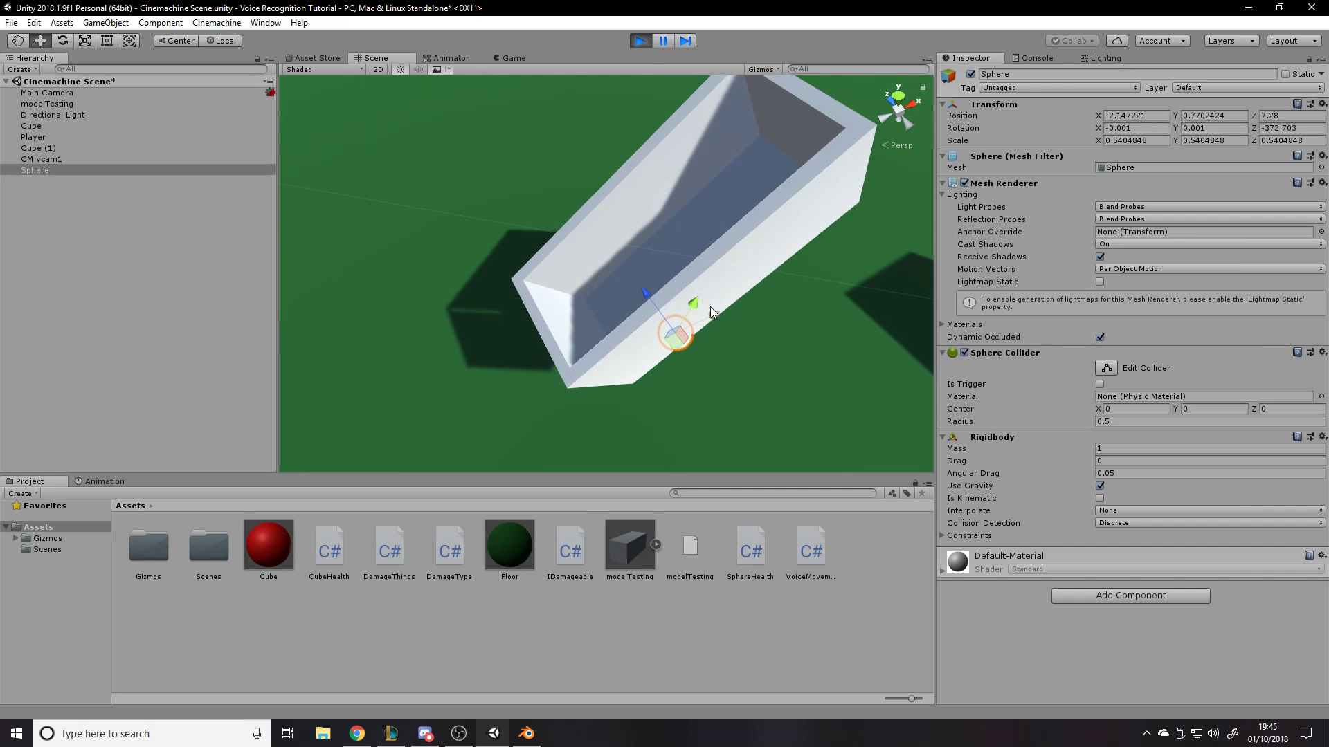
key(ctrl+z)
key(ctrl+z)
key(ctrl+z)
key(ctrl+z)
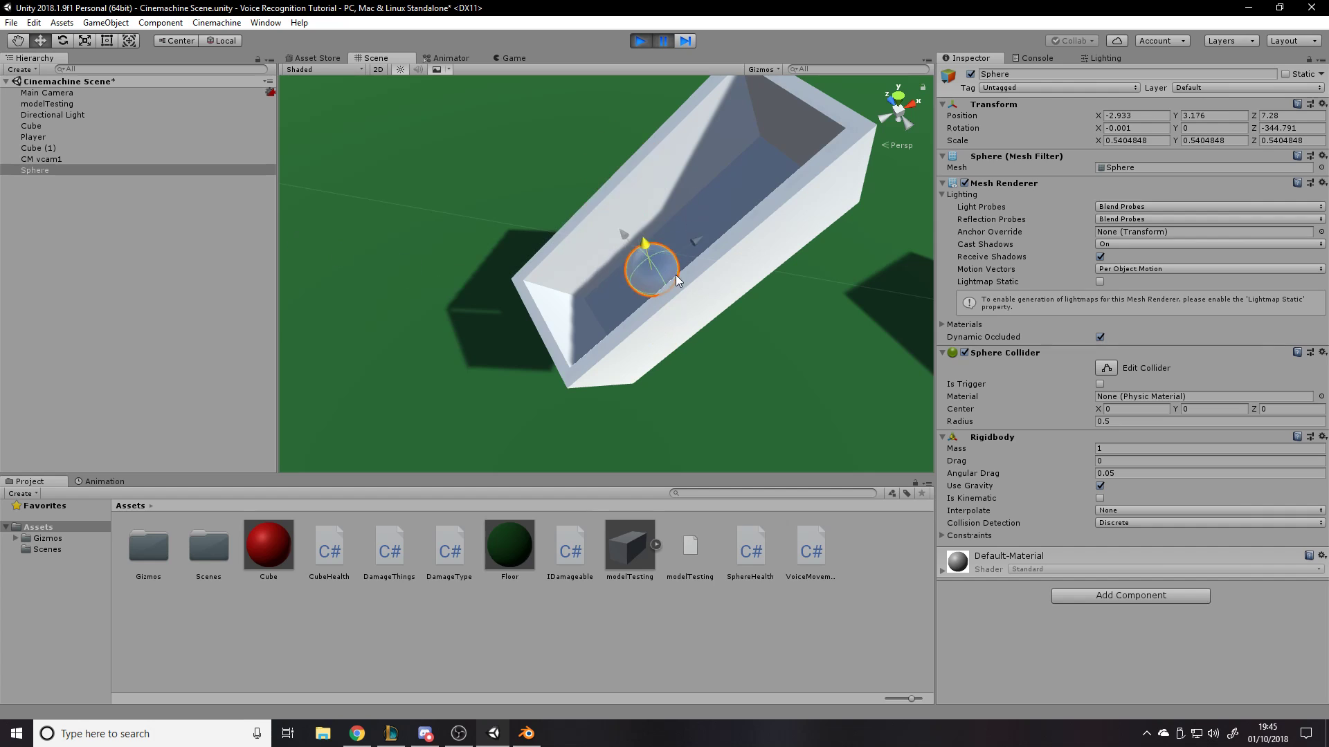
Tilt the modelTesting box the opposite way to about 66.7 degrees about X, resume the simulation and exit Play mode after viewing the sphere
click(678, 252)
key(e)
drag(645, 237, 713, 163)
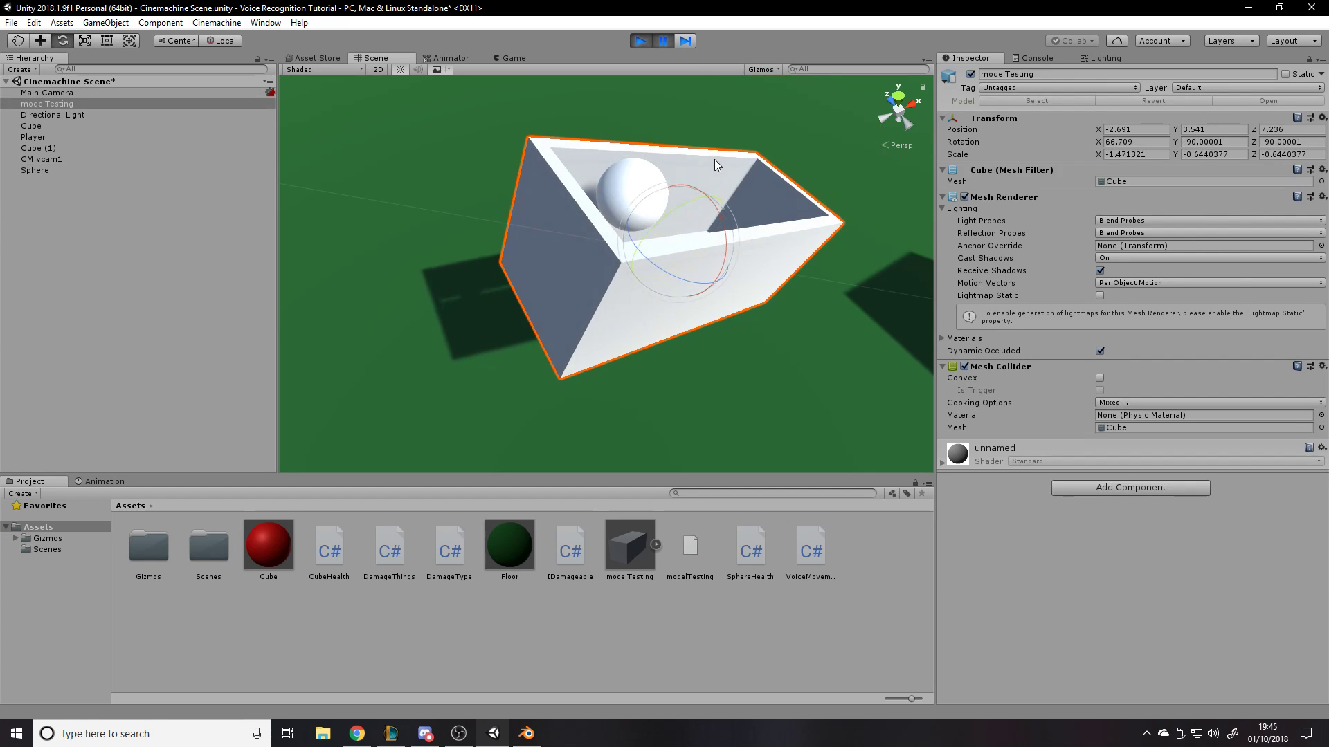
click(663, 40)
click(375, 58)
alt+drag(737, 221, 395, 180)
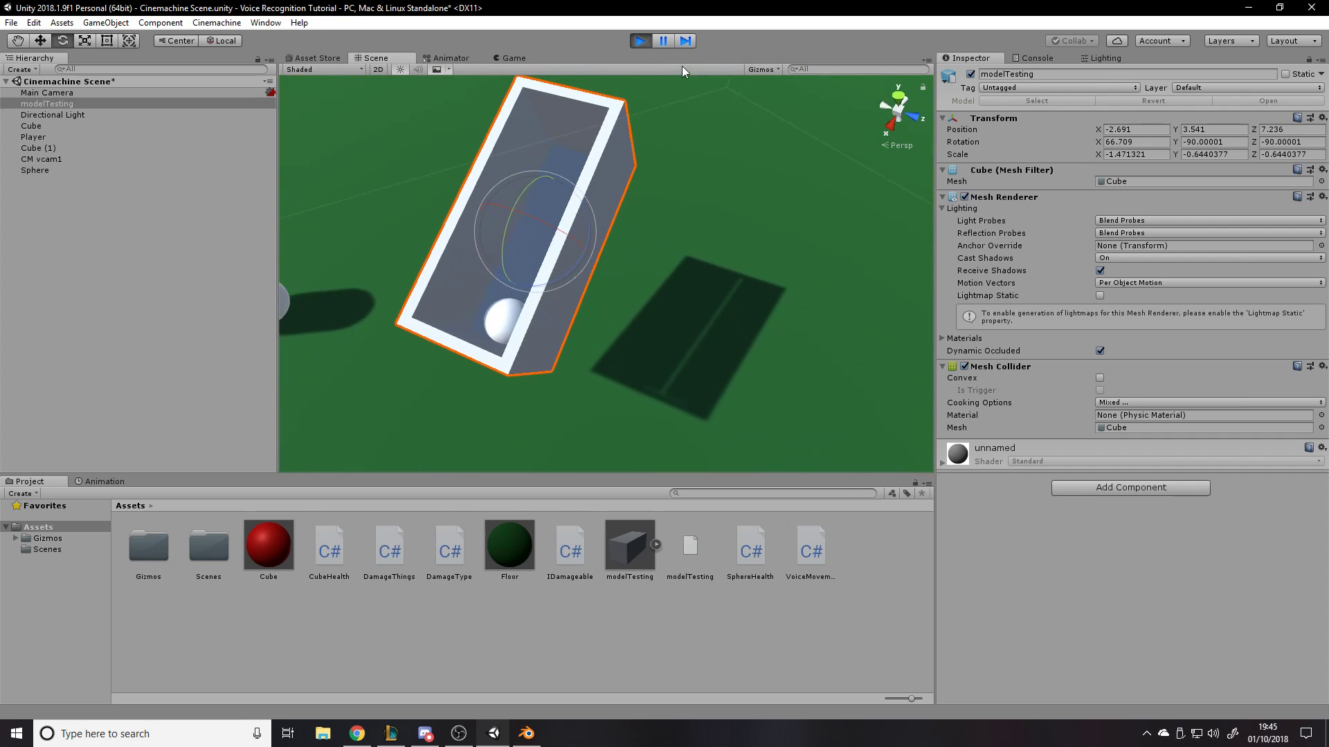
click(641, 41)
Switch to Blender and, in Edit Mode, select only the bottom face of the hollow box
click(526, 734)
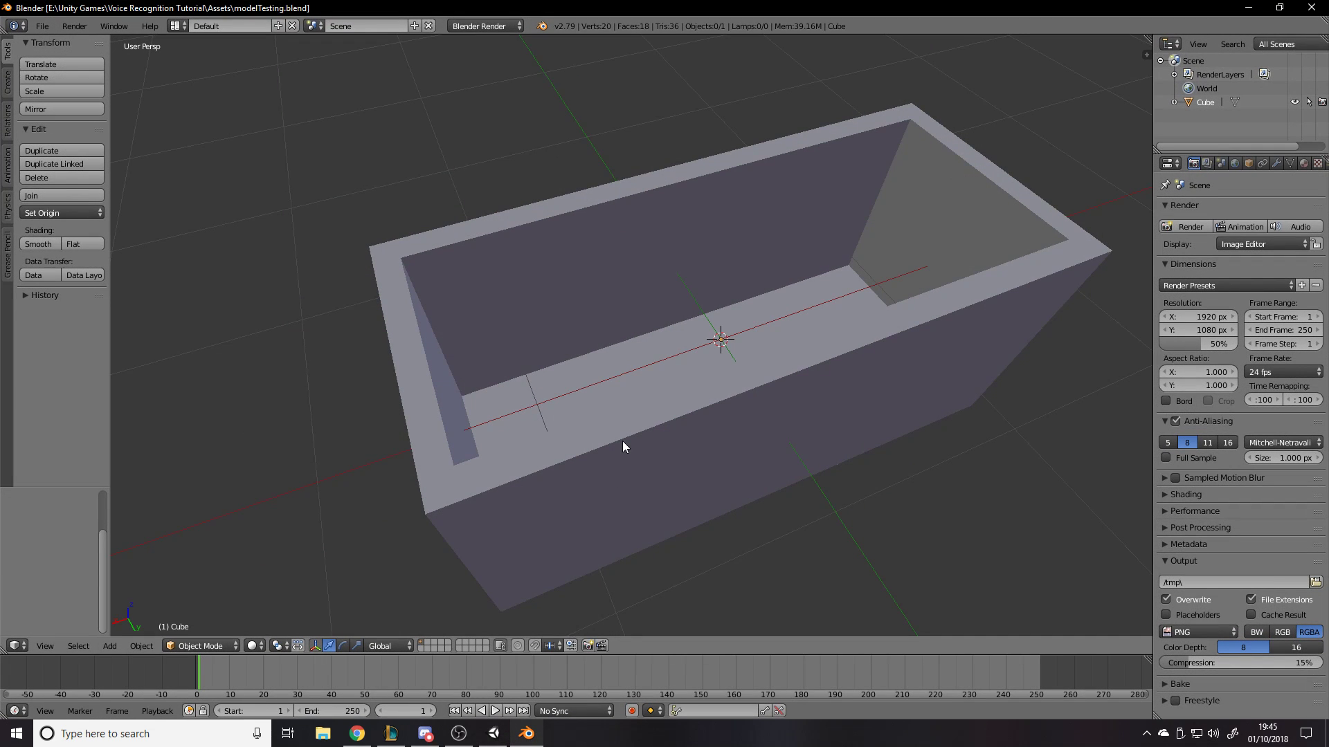
middle_drag(792, 297, 696, 258)
key(Tab)
key(a)
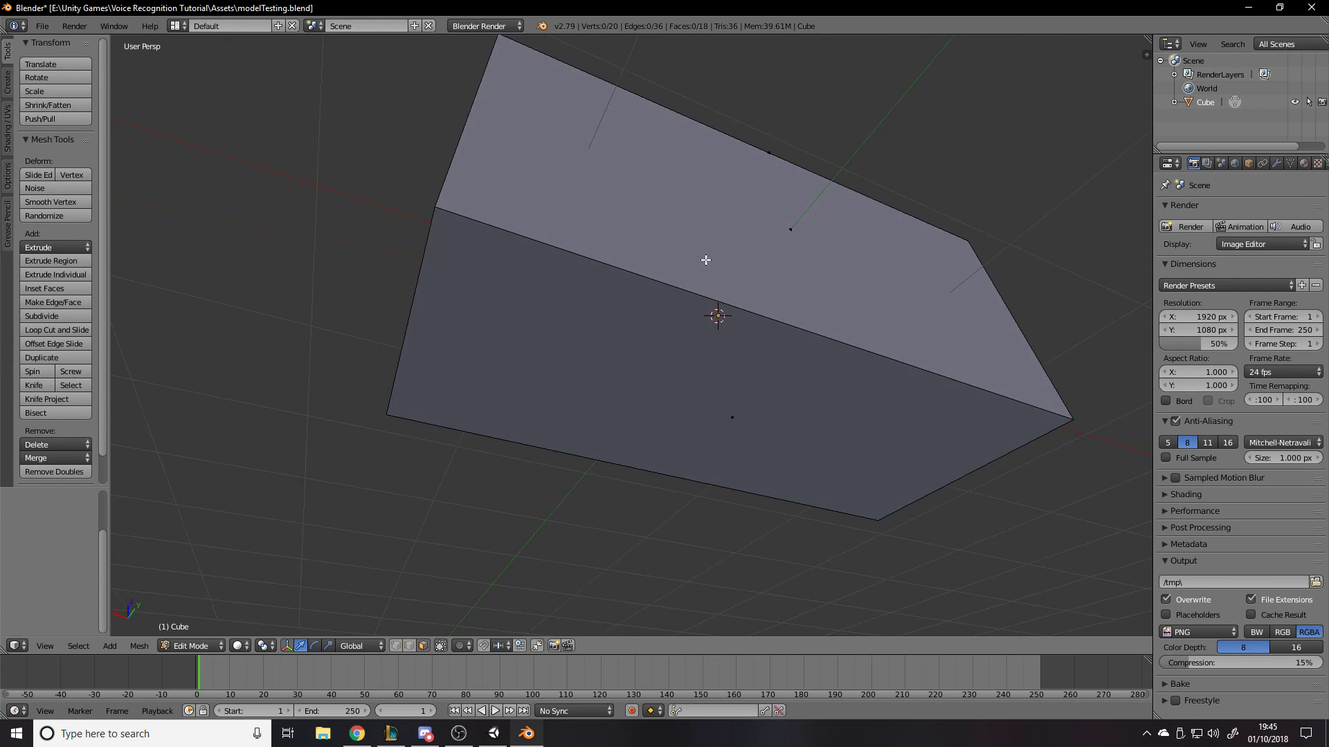
middle_drag(663, 217, 539, 205)
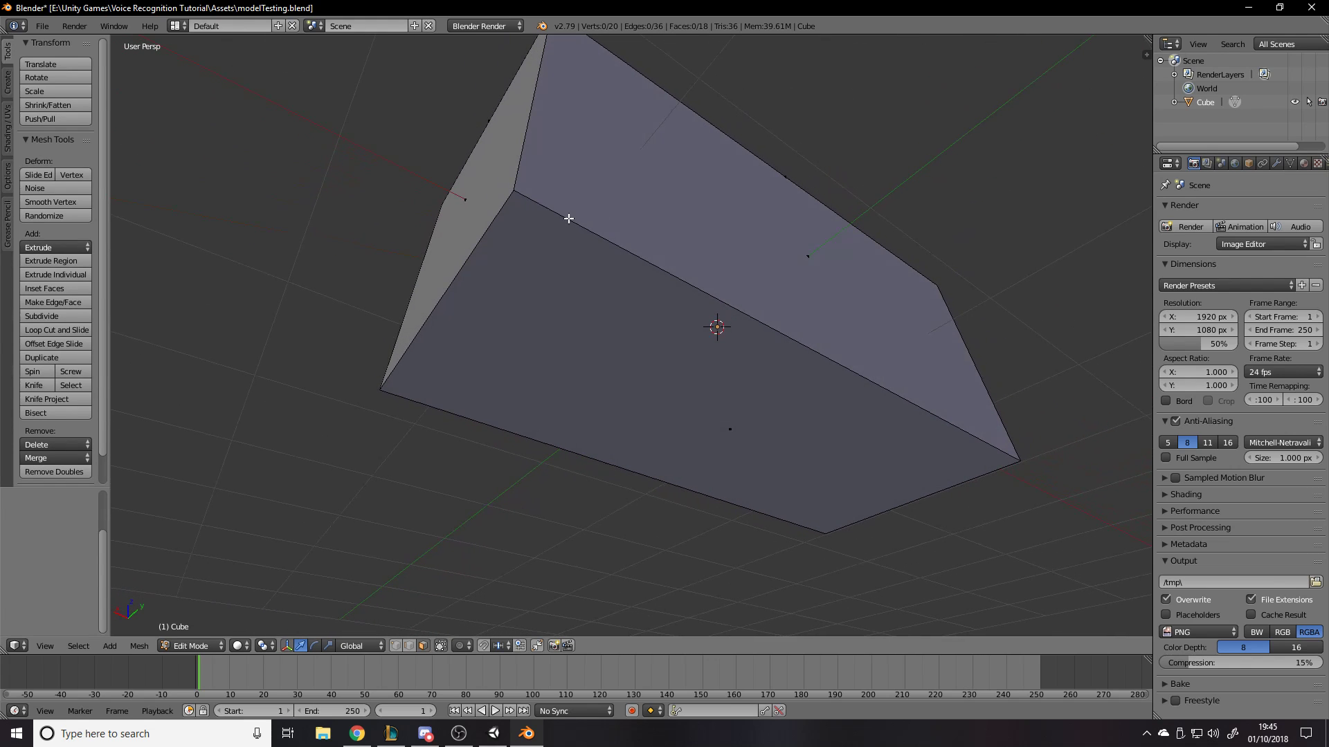
right_click(558, 220)
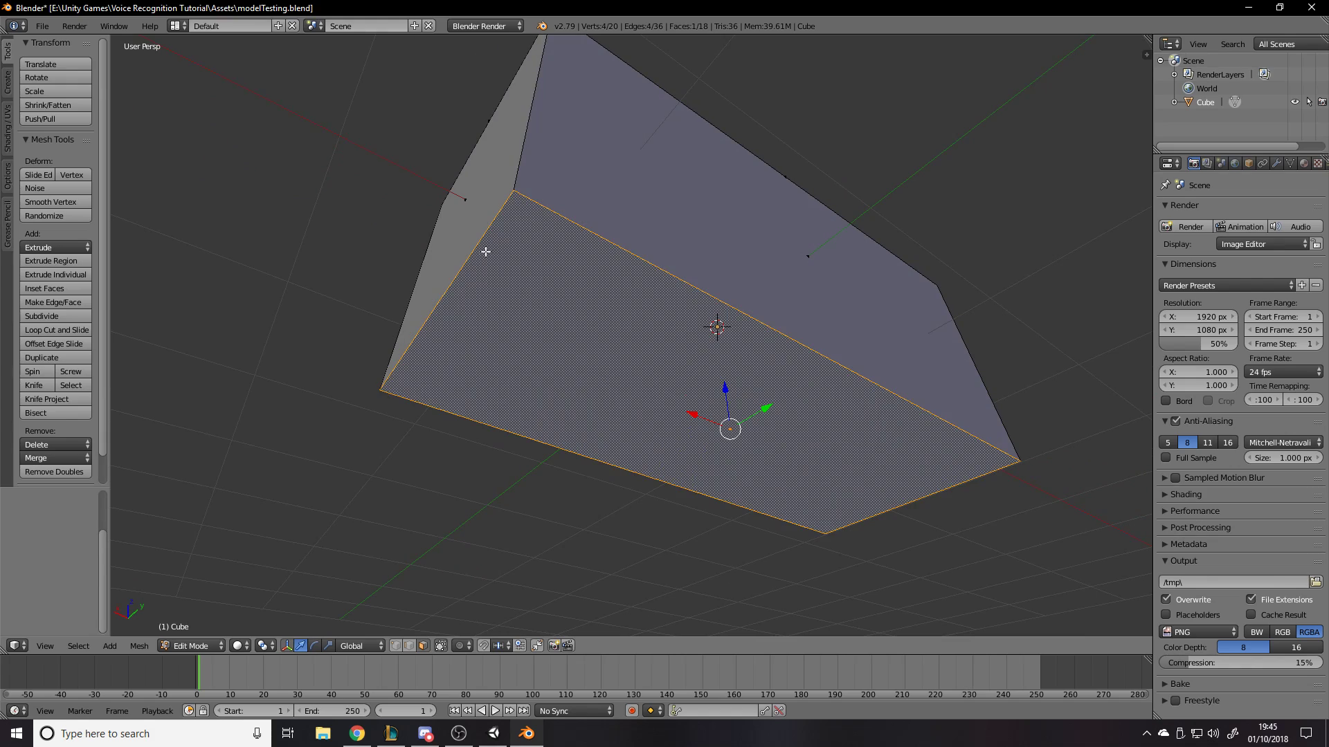
Clear the face selection and select the four edges bordering the box's bottom face
key(a)
right_click(648, 266)
right_click(465, 272)
right_click(529, 400)
right_click(660, 271)
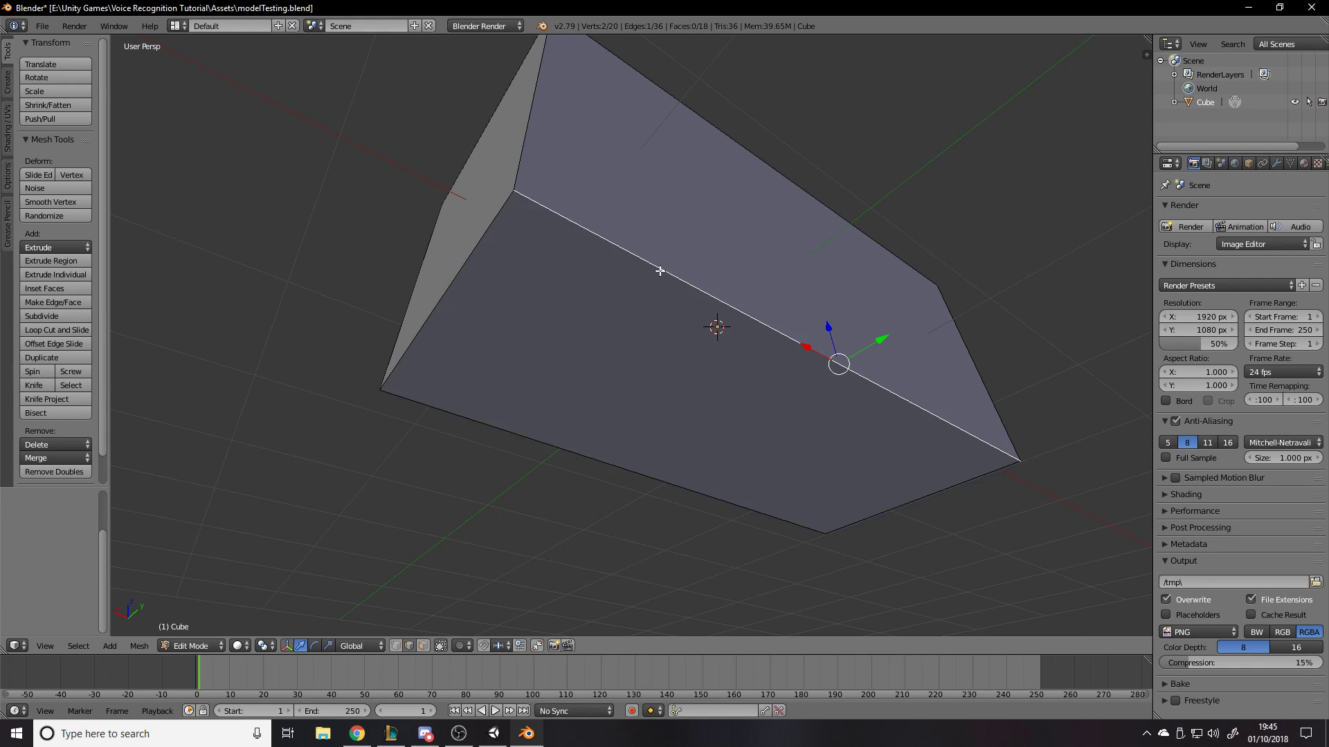
shift+right_click(463, 274)
shift+right_click(470, 417)
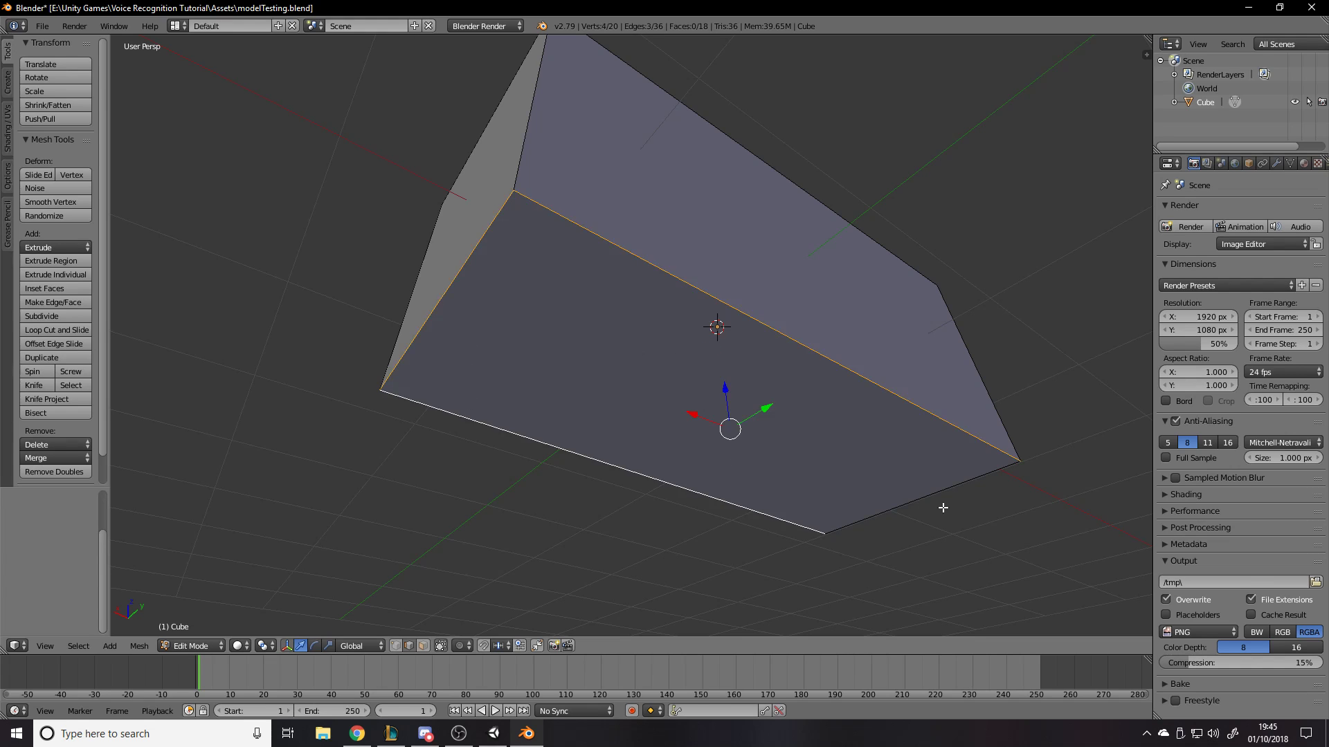
shift+right_click(928, 489)
Inspect the bottom face from below, deselect everything and set the pivot point to Active Element
middle_drag(921, 490, 768, 511)
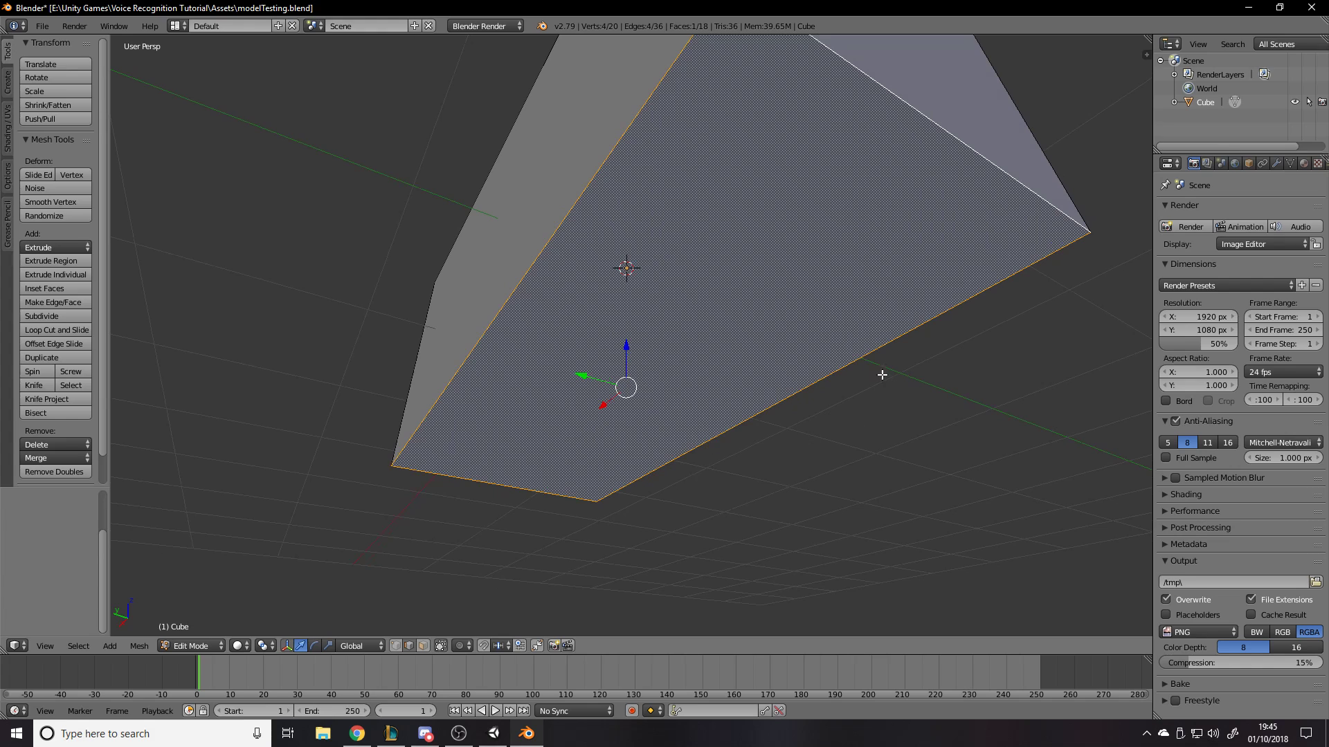
middle_drag(467, 373, 597, 280)
key(a)
key(alt+period)
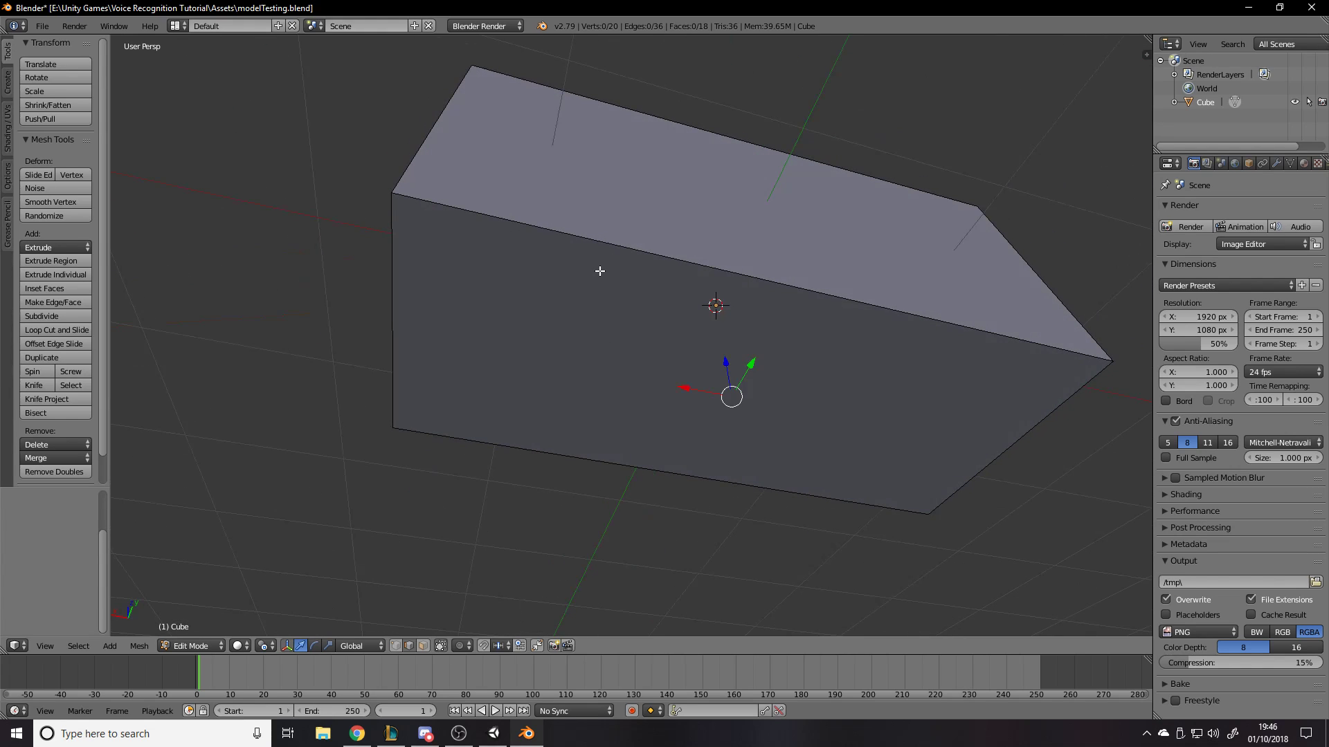
Select individual edges around the box's bottom face one at a time, clearing the selection between them
right_click(603, 244)
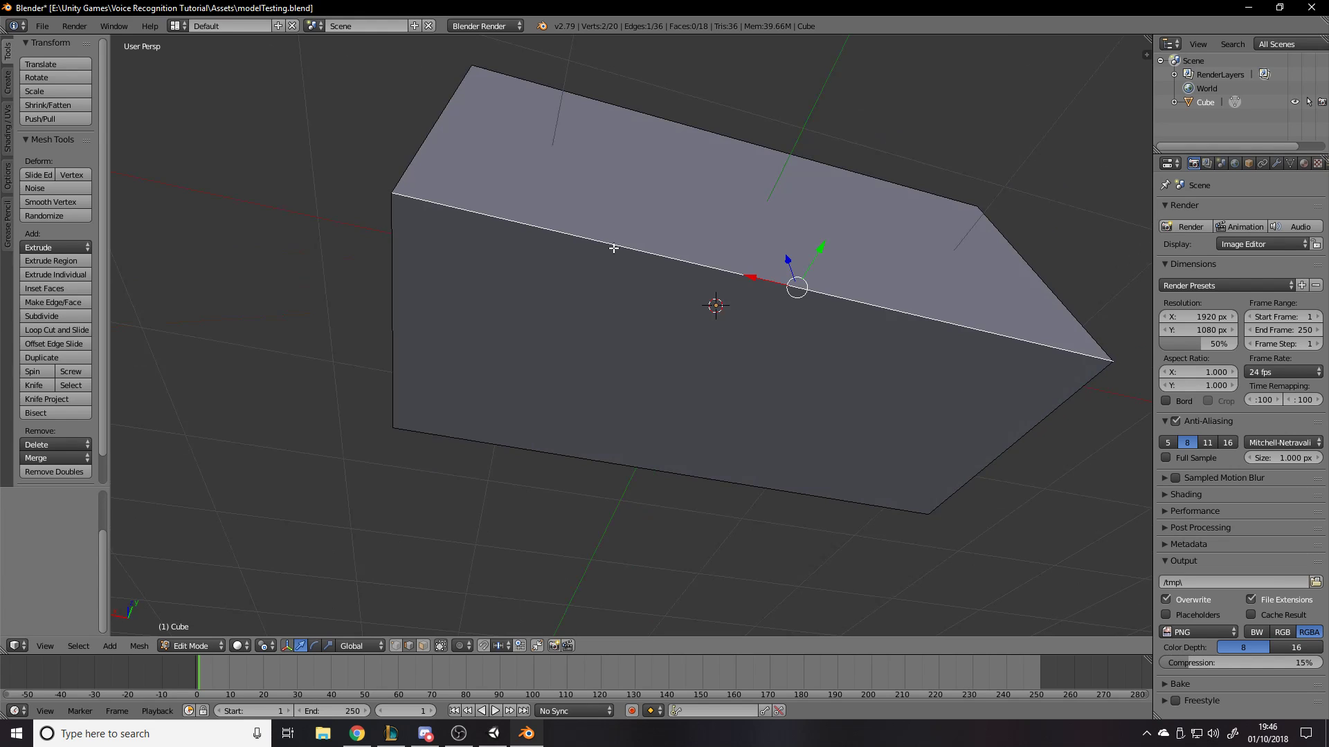
key(a)
right_click(544, 229)
key(a)
middle_drag(544, 229, 600, 266)
right_click(579, 303)
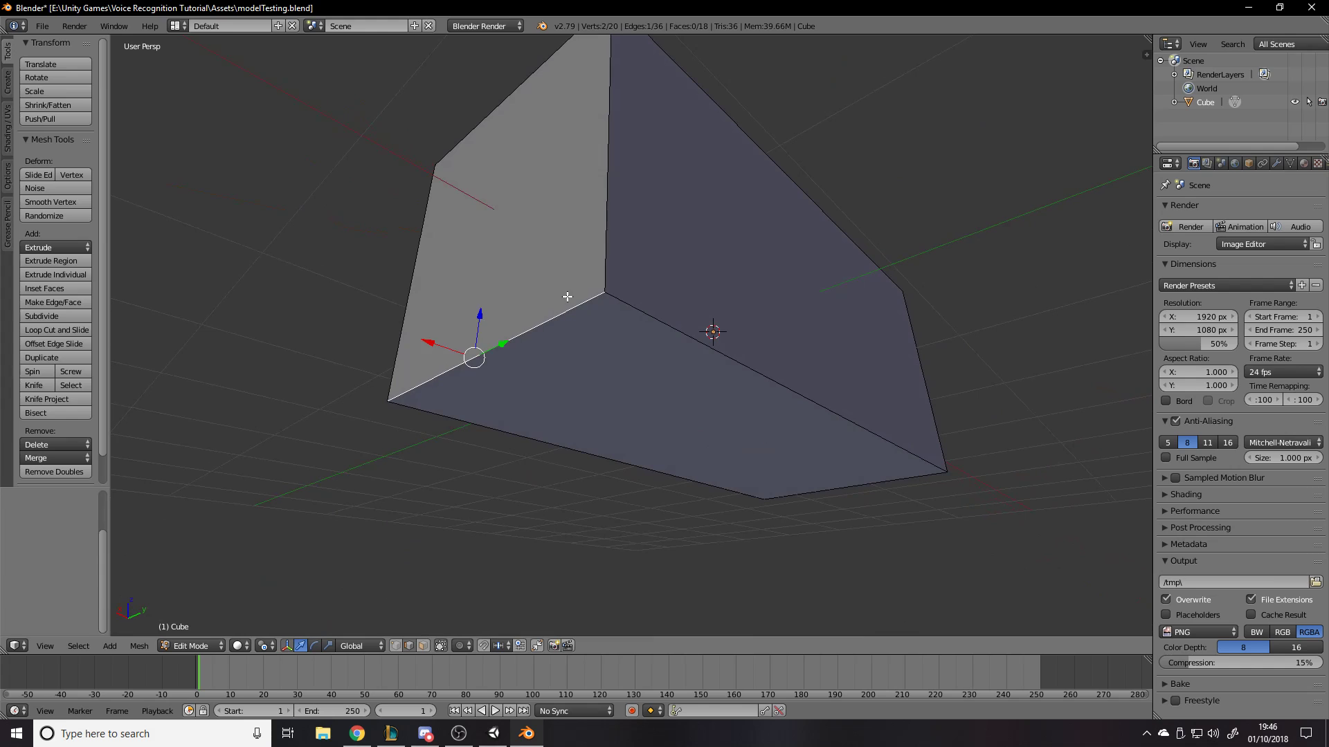
key(Tab)
key(Tab)
key(a)
key(a)
key(a)
right_click(630, 305)
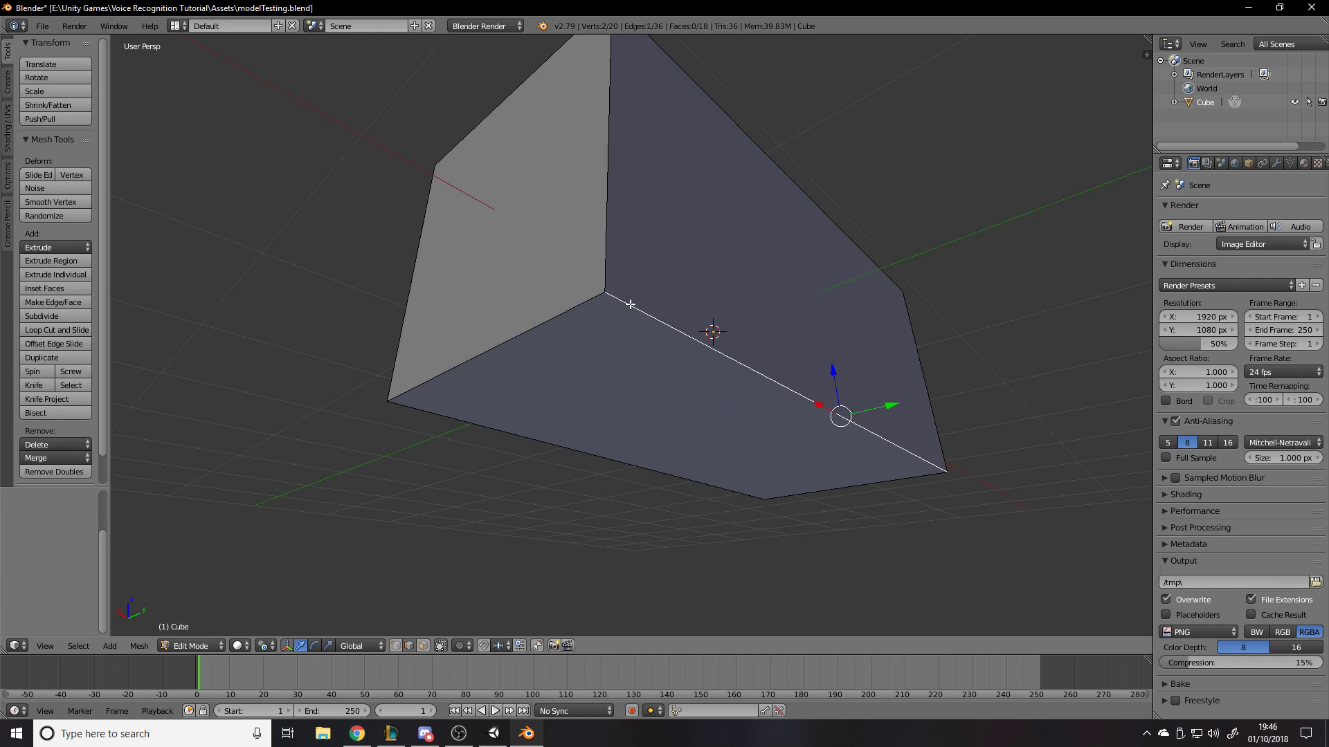
right_click(592, 294)
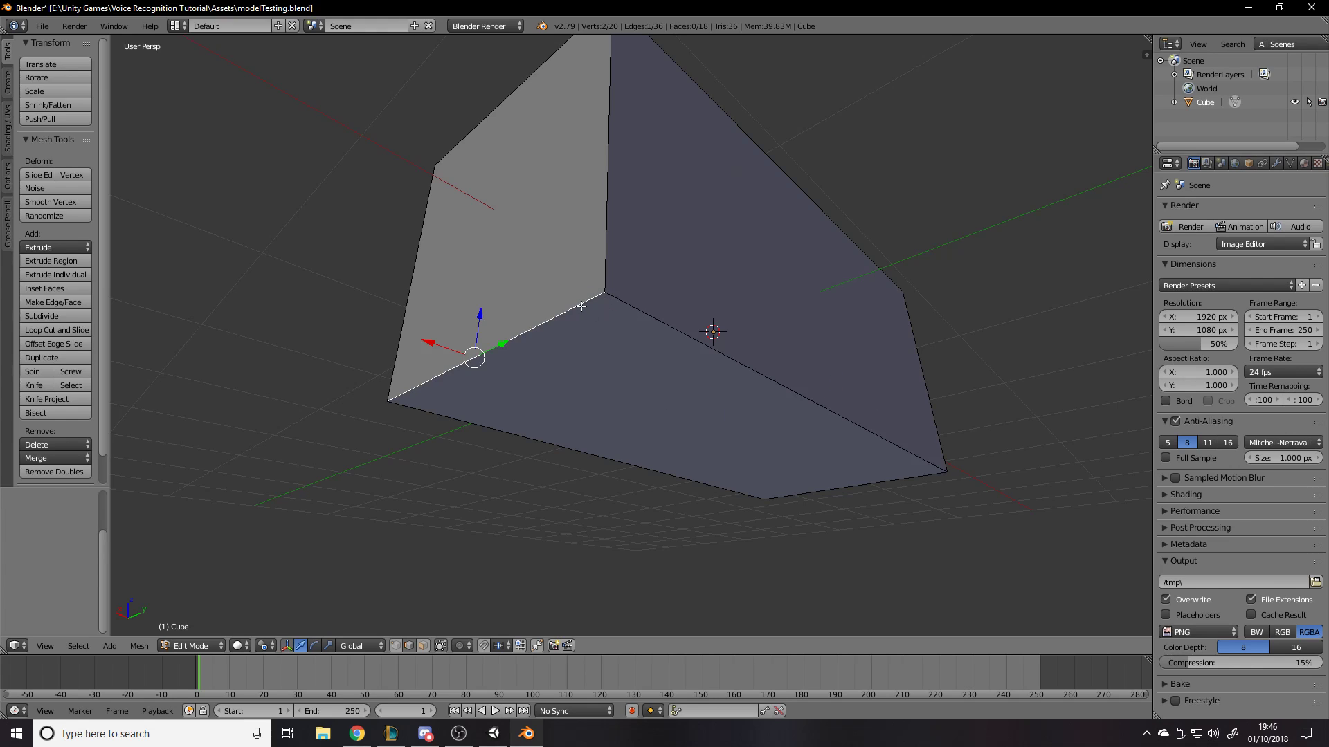
Select all four edges bordering the bottom face using path selection with a filled region, and clear the selection
ctrl+right_click(581, 306)
right_click(579, 306)
ctrl+shift+right_click(630, 305)
ctrl+shift+right_click(594, 444)
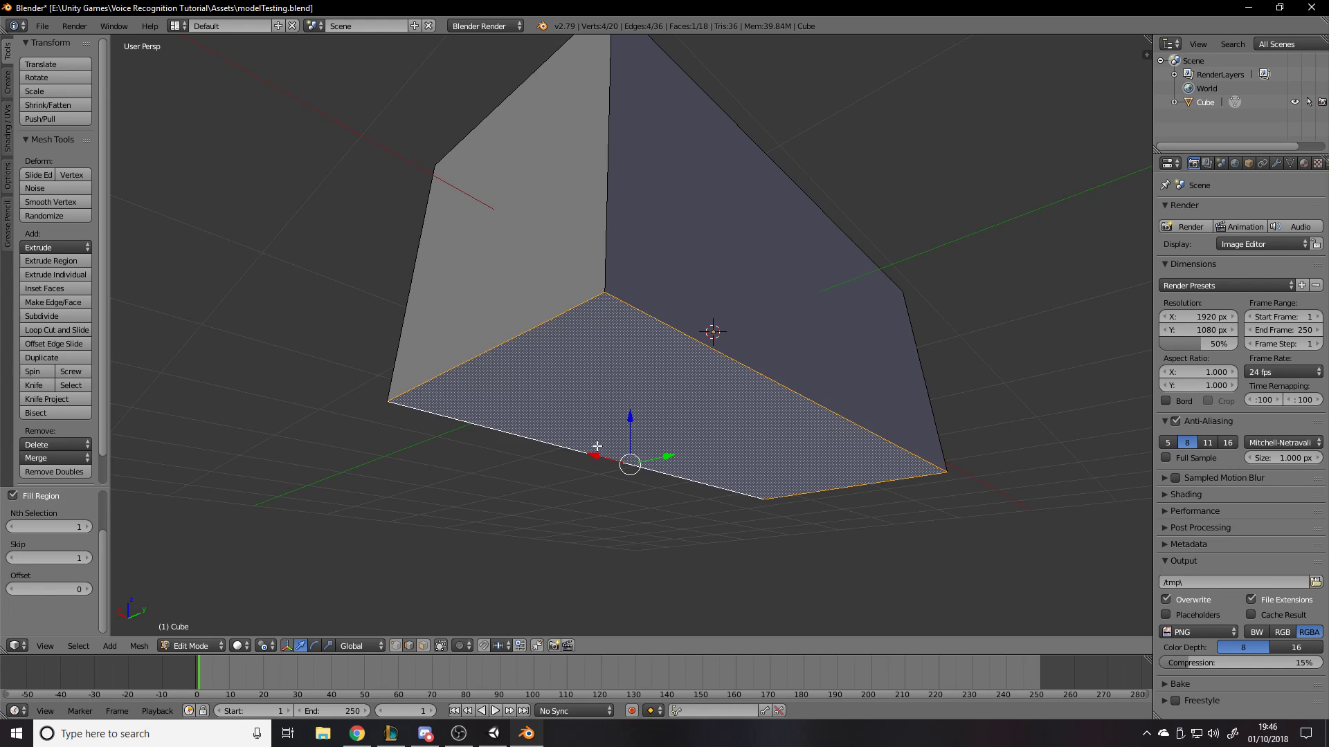
key(a)
Activate edge selection with nothing selected, and switch briefly to Object Mode and back to Edit Mode
middle_drag(786, 468, 786, 431)
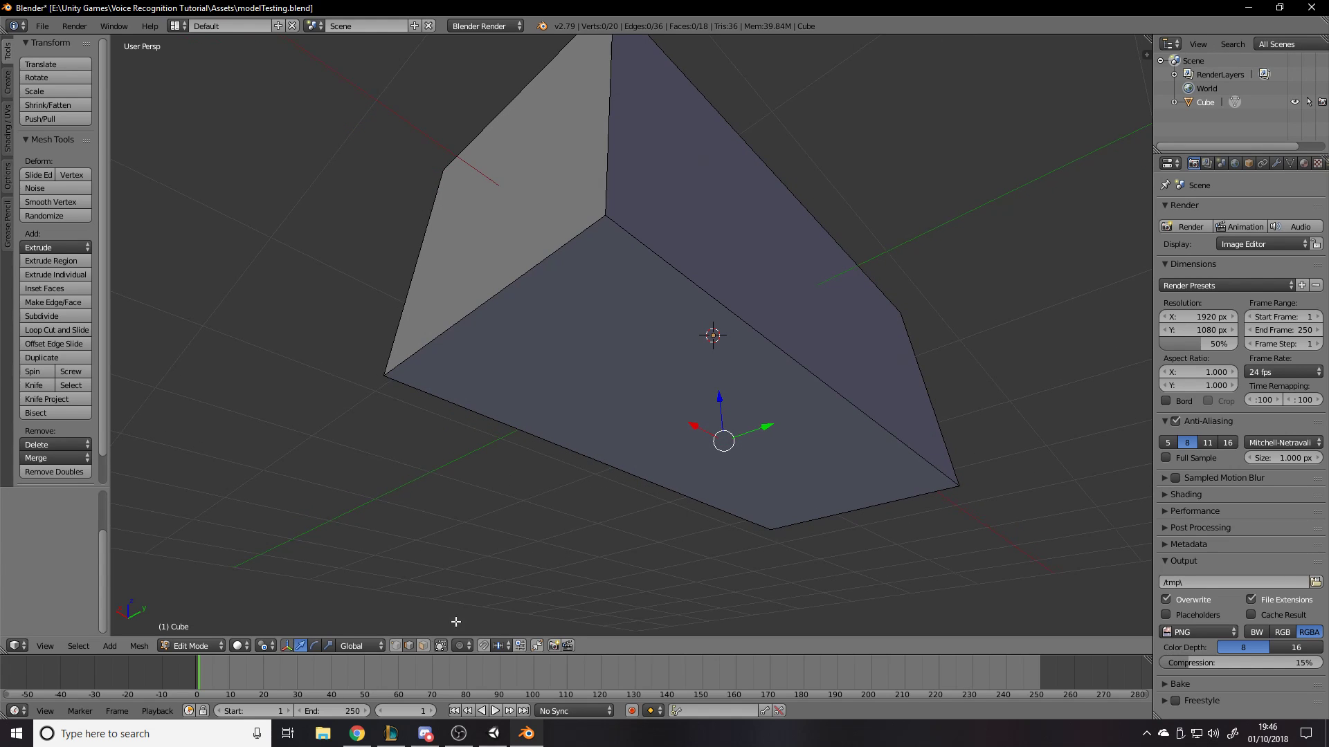
click(409, 645)
key(a)
key(a)
key(Tab)
mouse_move(703, 409)
middle_down()
mouse_move(679, 394)
mouse_move(691, 361)
mouse_move(721, 417)
middle_up()
key(Tab)
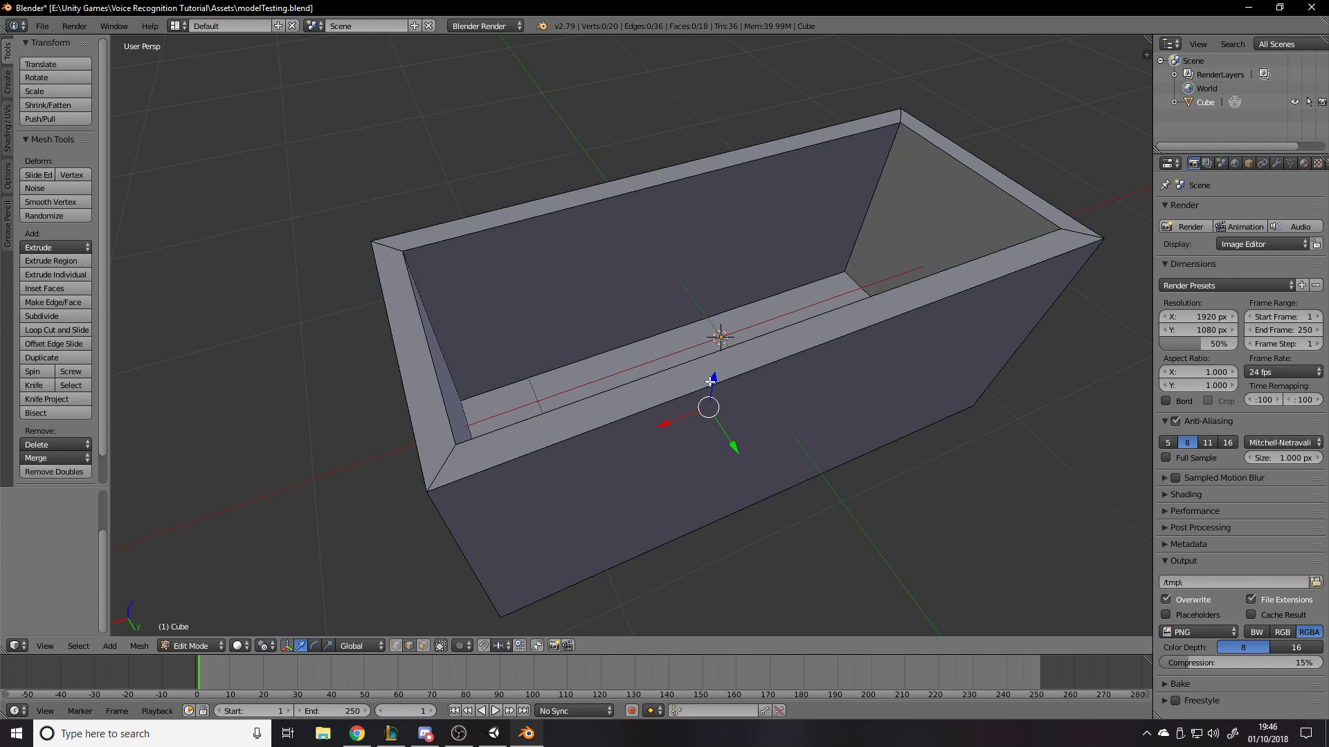
Select the entire box mesh and move it upward along the global Z axis
key(a)
key(g)
key(z)
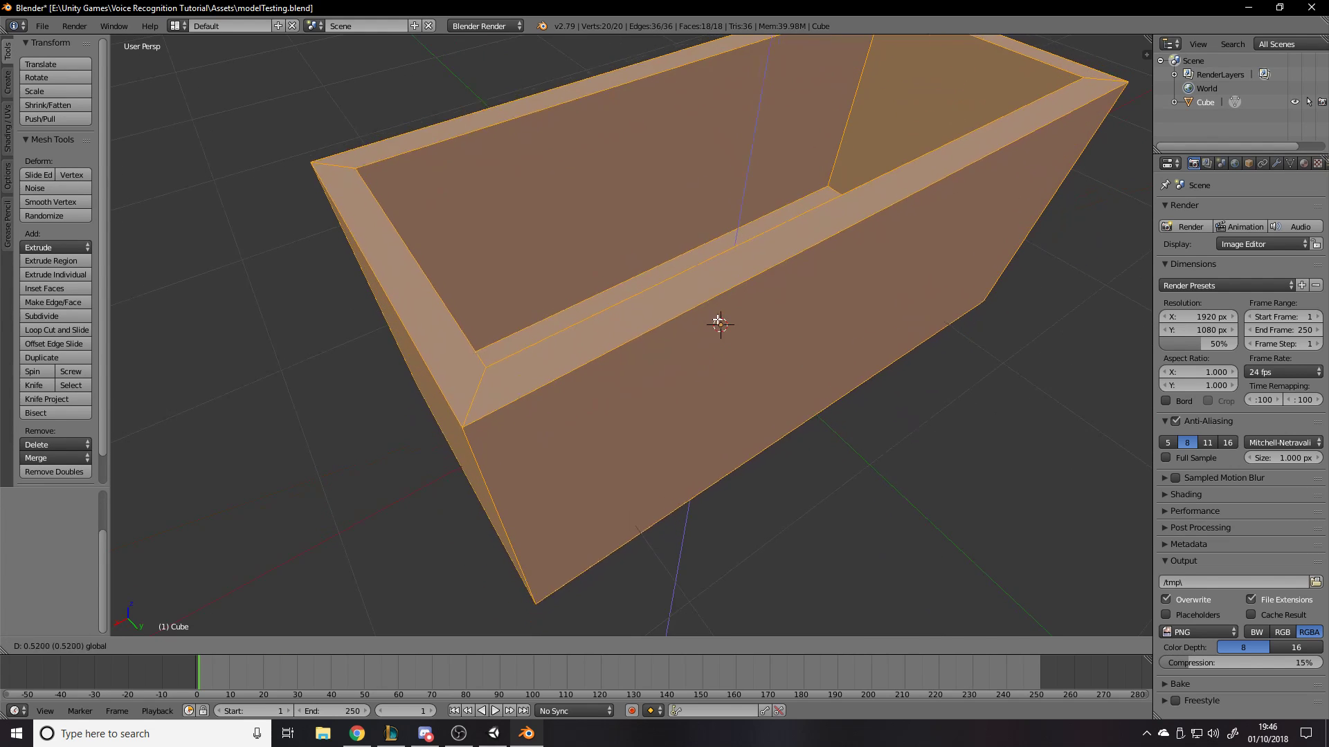
click(732, 339)
Repeatedly select and deselect one long edge of the box's bottom face to demonstrate a single edge
middle_drag(733, 339, 766, 234)
key(a)
right_click(623, 237)
key(a)
key(a)
key(a)
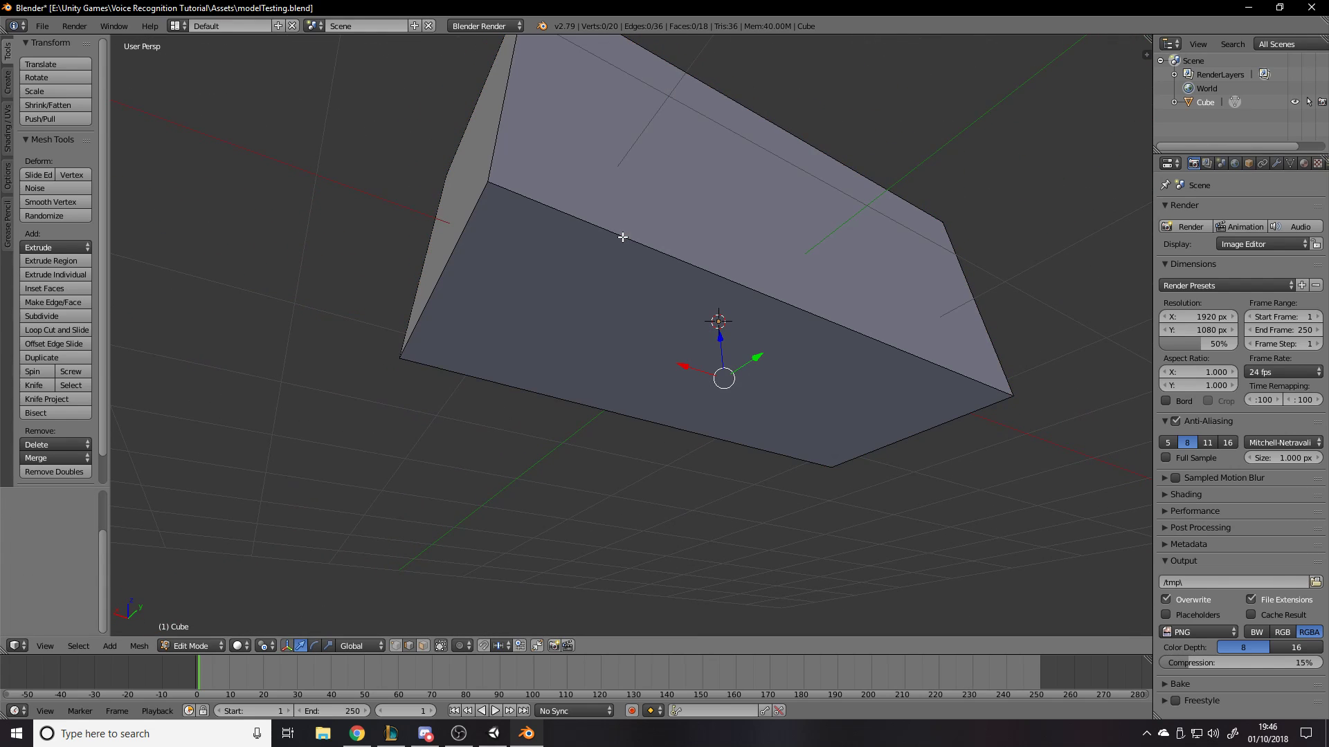
right_click(623, 237)
key(a)
right_click(623, 237)
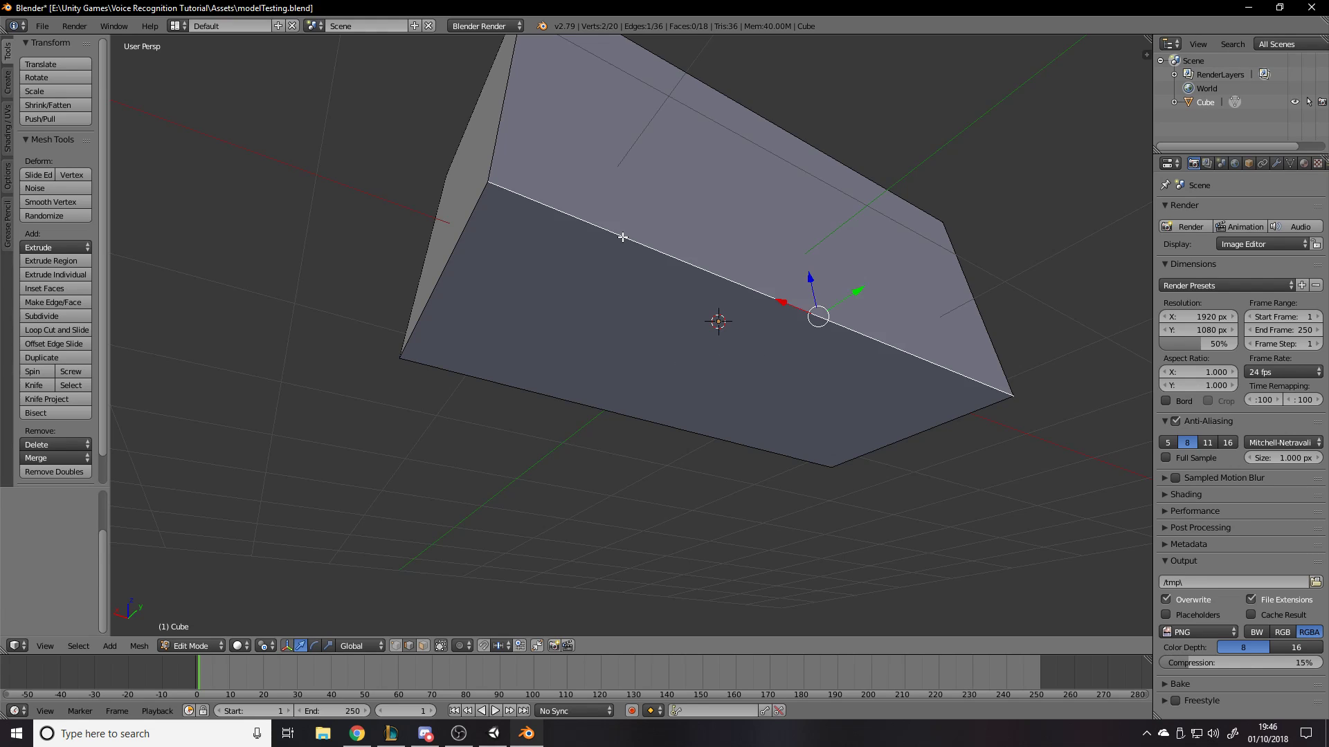
key(a)
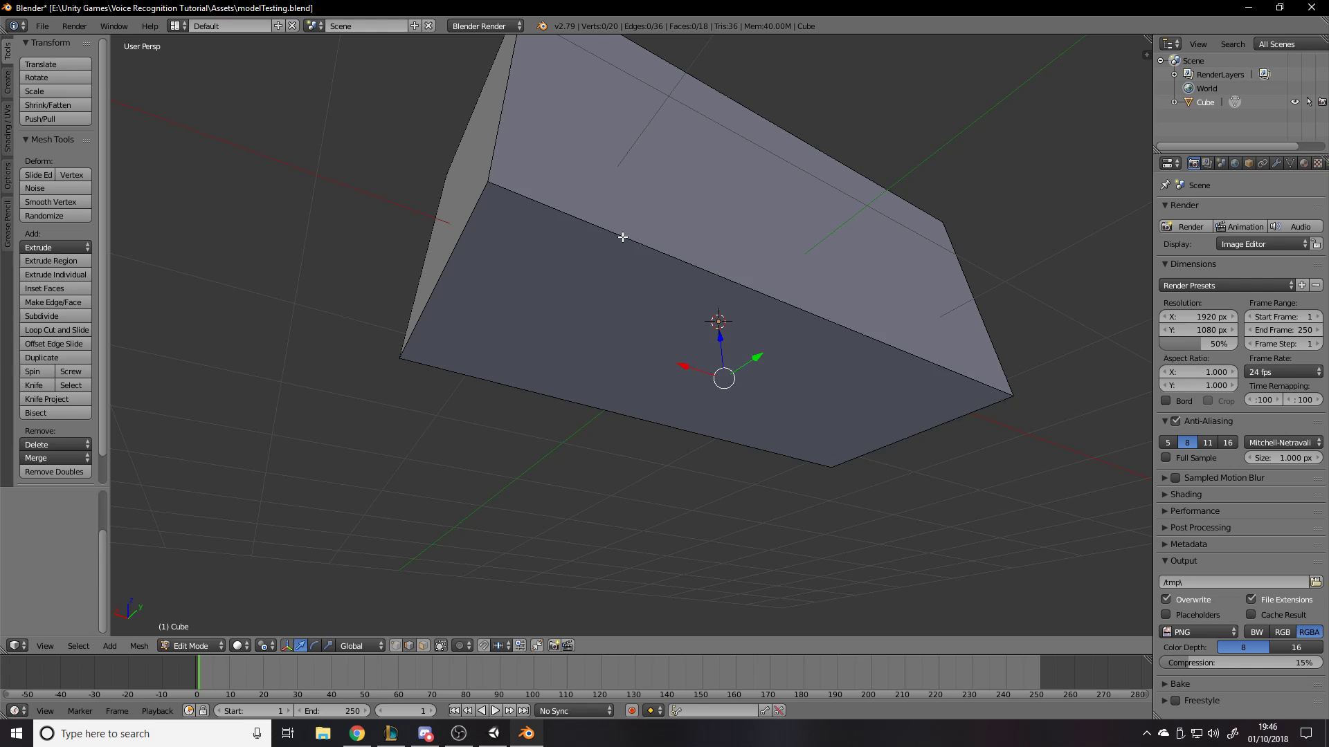
right_click(622, 237)
key(a)
right_click(623, 238)
key(a)
Select the four edges bordering the box's bottom face together
shift+right_click(603, 254)
shift+right_click(462, 227)
shift+right_click(609, 395)
shift+right_click(900, 430)
scroll(617, 427, down, 1)
mouse_move(621, 405)
middle_down()
mouse_move(617, 426)
mouse_move(626, 395)
middle_up()
scroll(619, 426, up, 2)
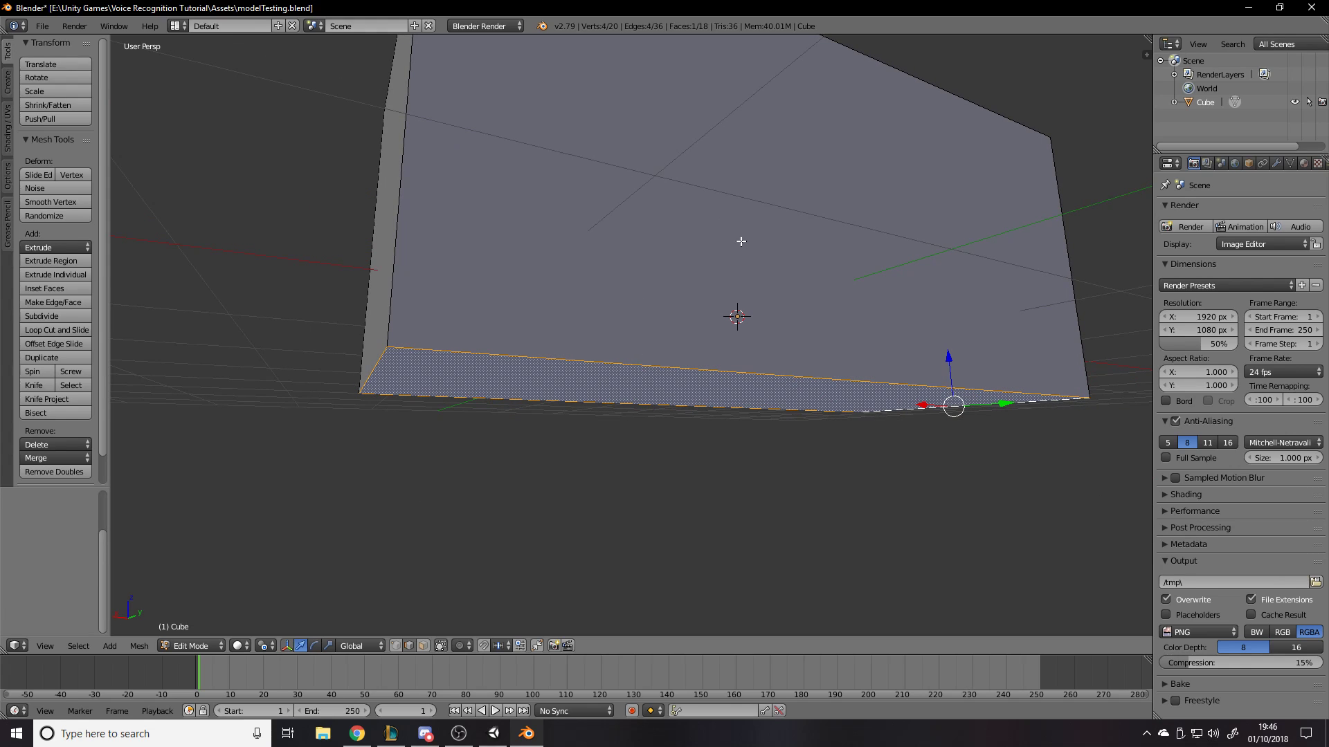
Find the Bevel operator by searching and bevel the four bottom edges by about 0.037 with one segment
key(space)
scroll(908, 297, down, 20)
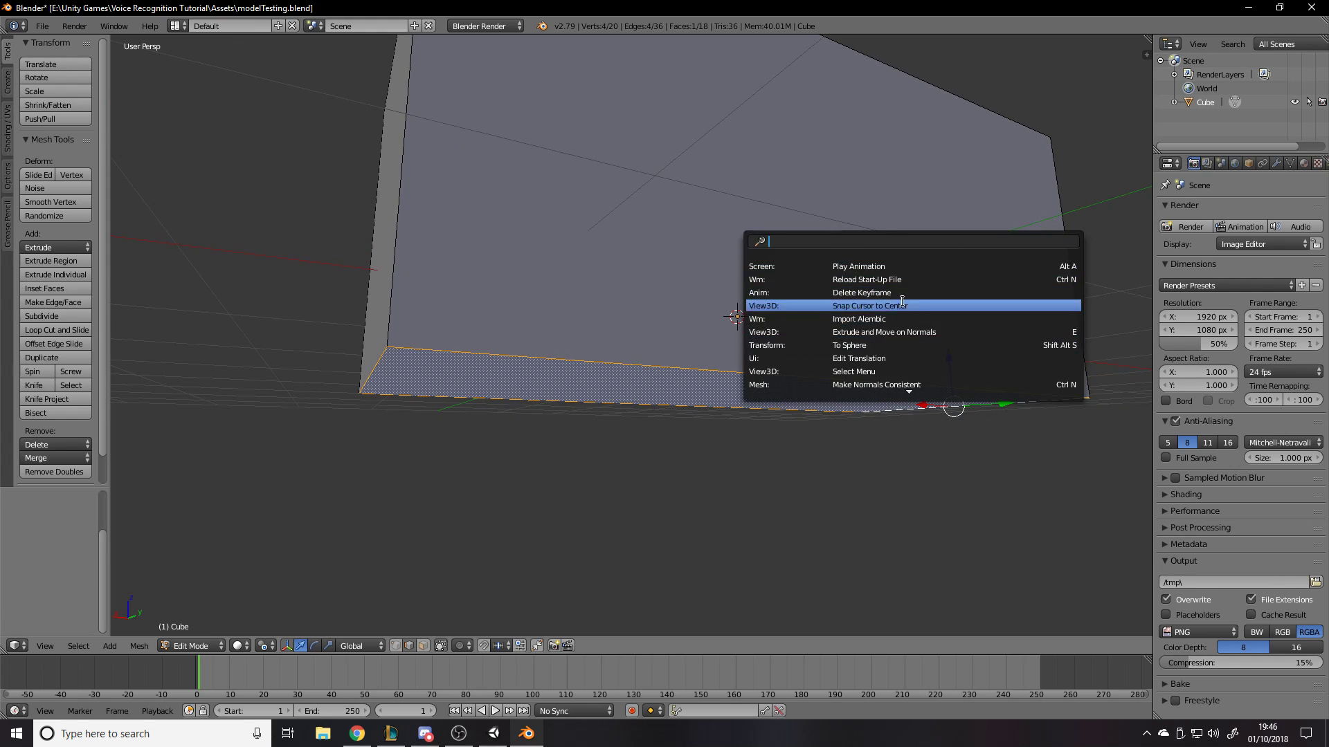
scroll(855, 328, down, 20)
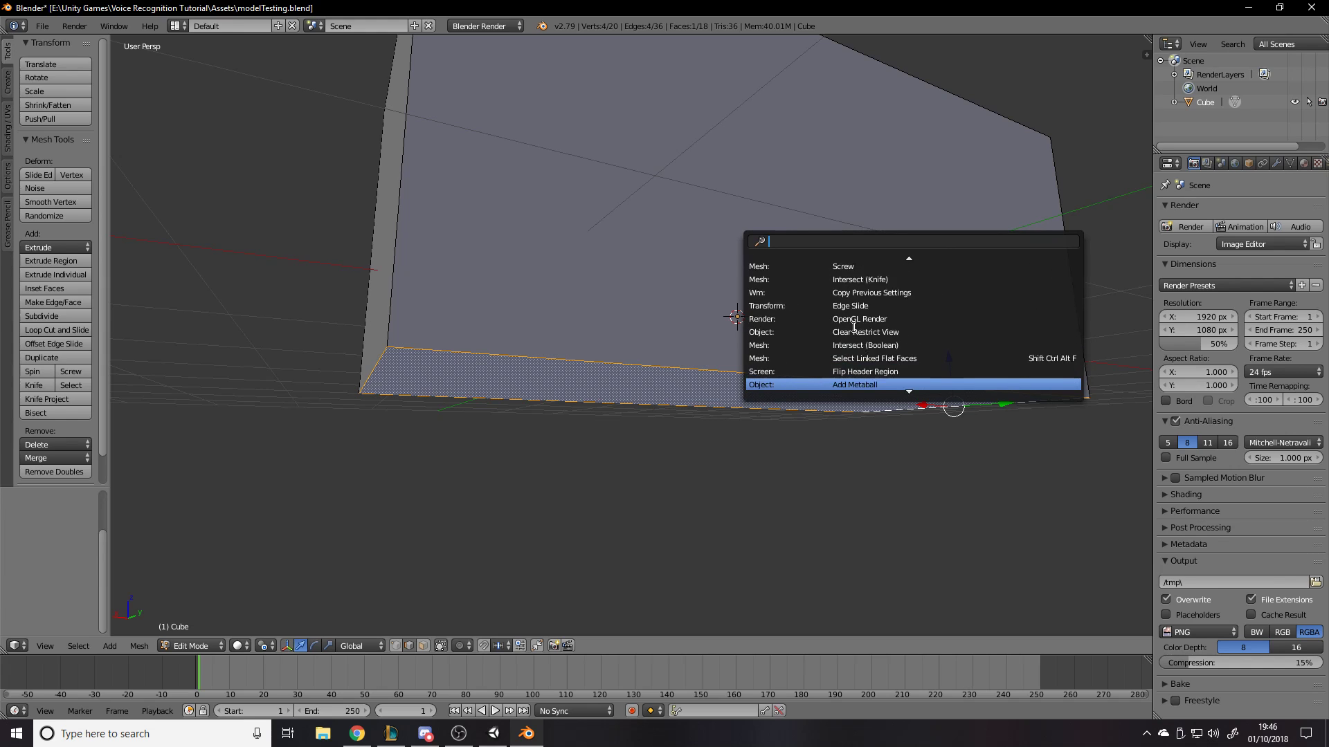
scroll(854, 337, down, 15)
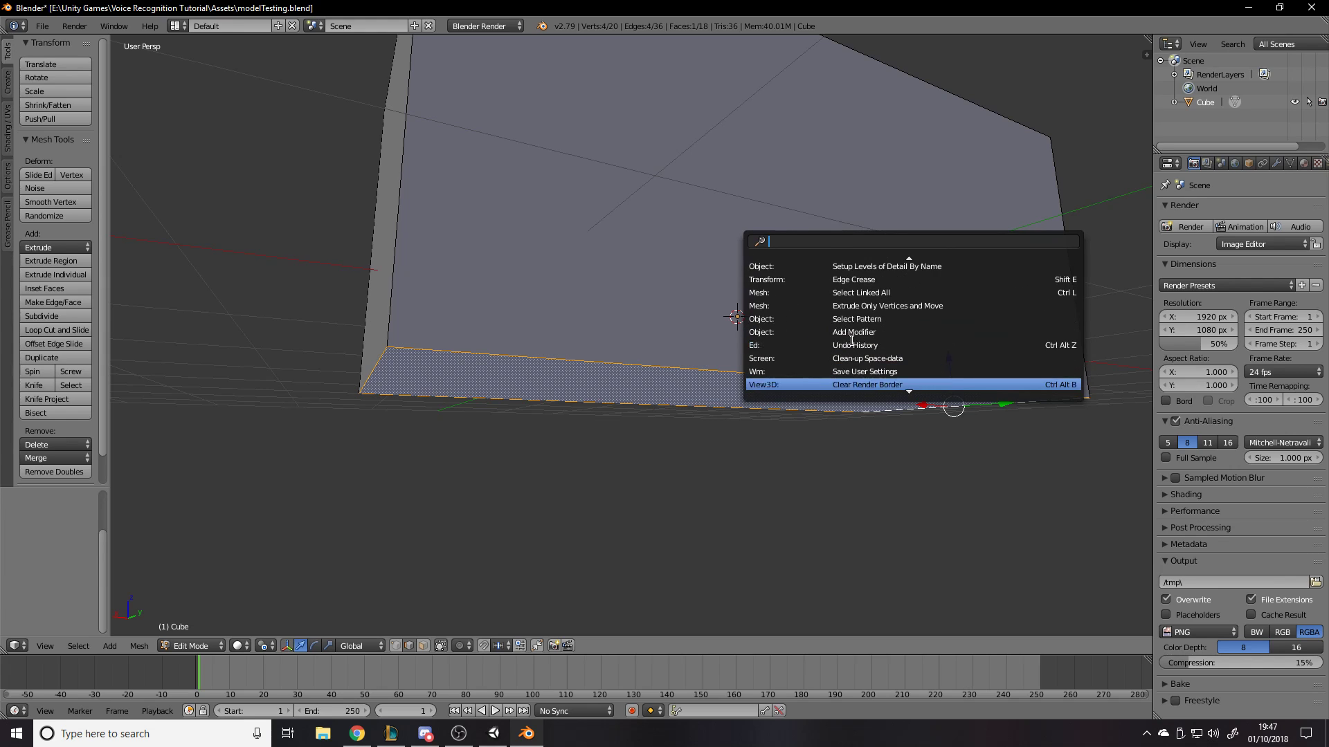
text(bev)
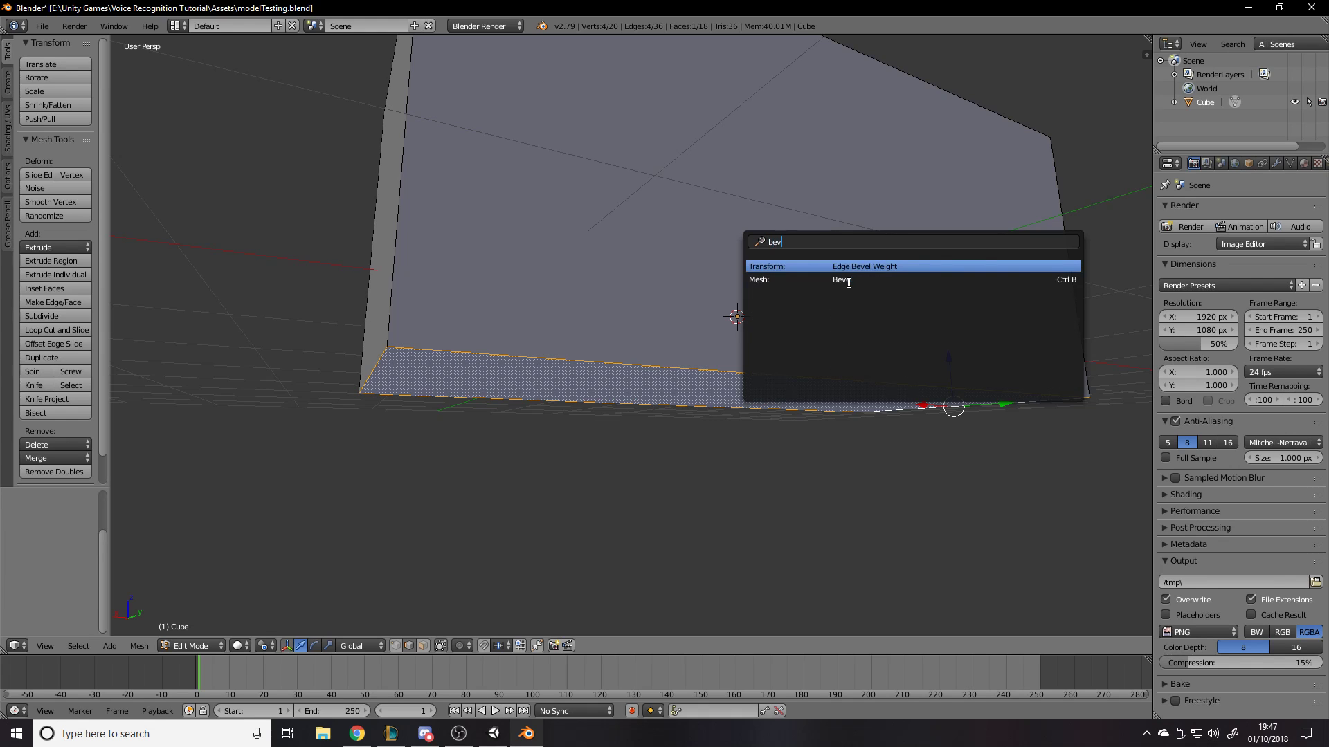
click(849, 280)
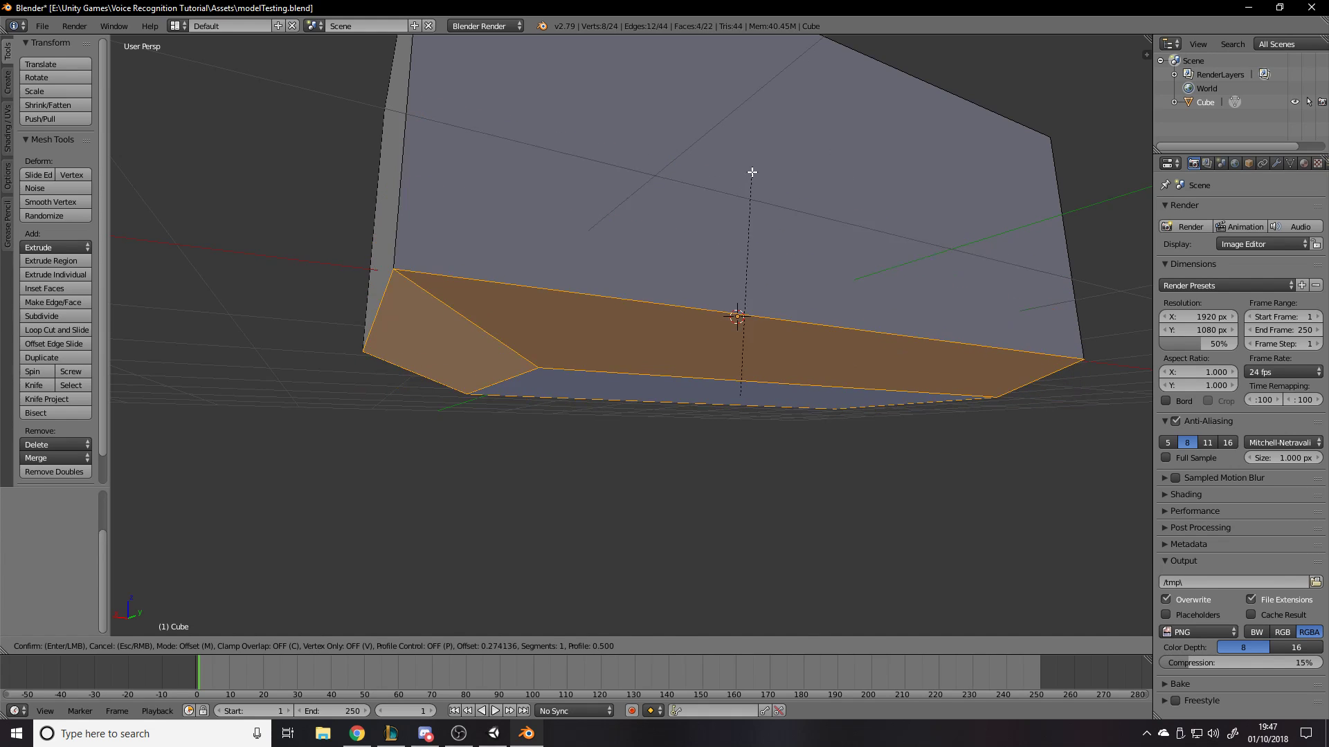
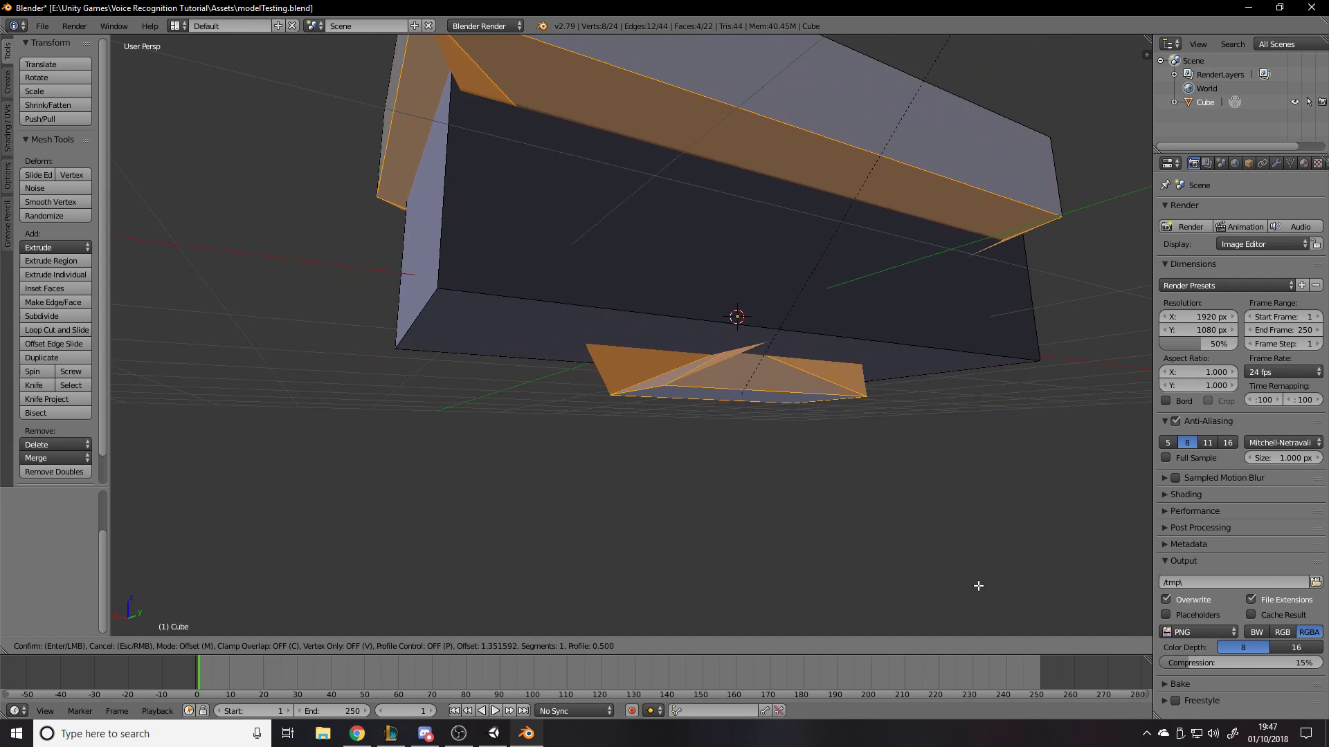
click(784, 232)
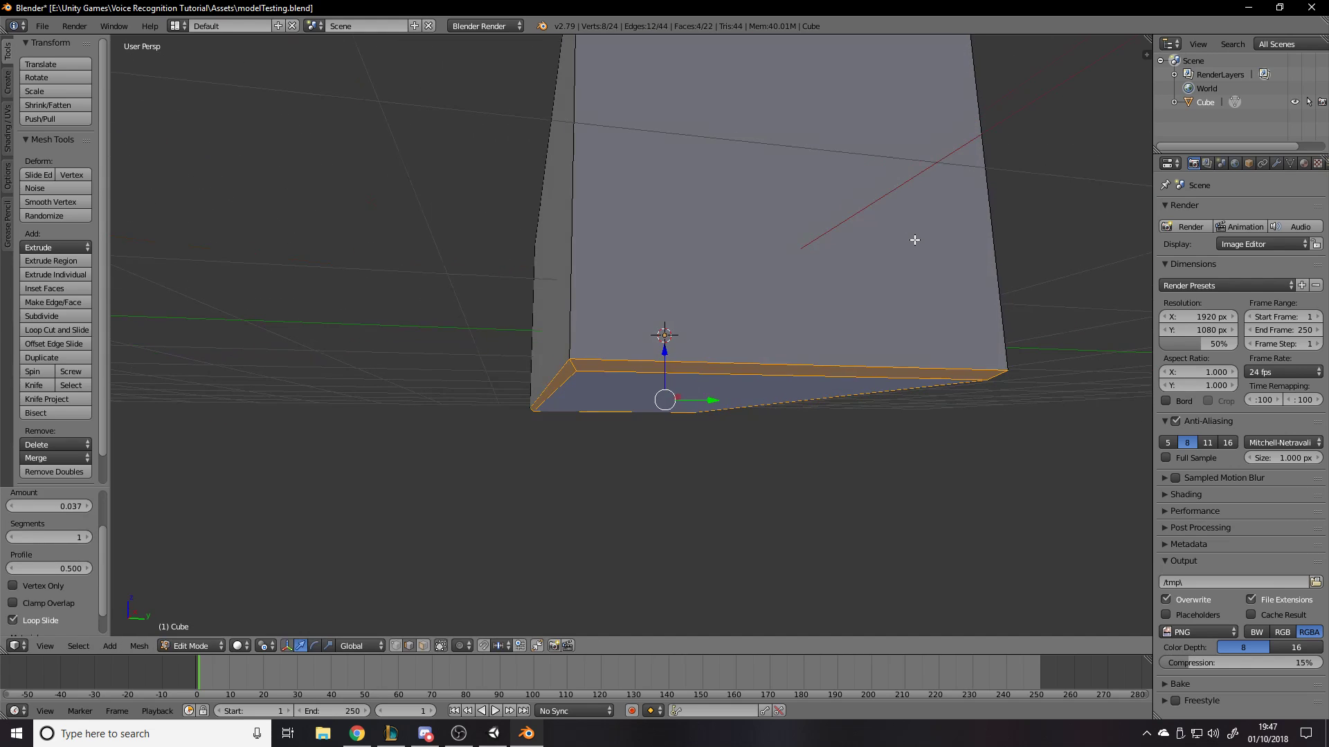
Clear the selection and select the four outer vertical corner edges of the box
key(Tab)
middle_drag(909, 243, 780, 256)
key(Tab)
key(a)
middle_drag(651, 198, 812, 284)
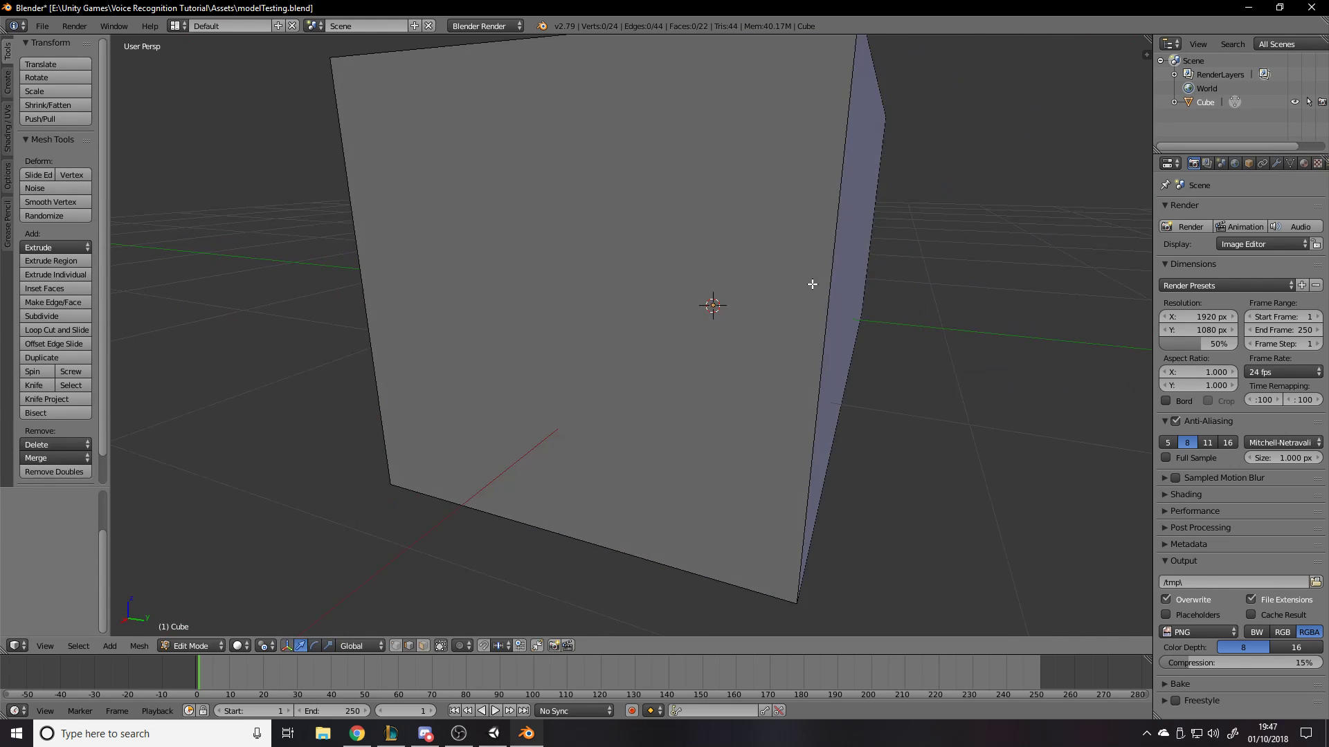
shift+right_click(363, 261)
middle_drag(560, 249, 818, 301)
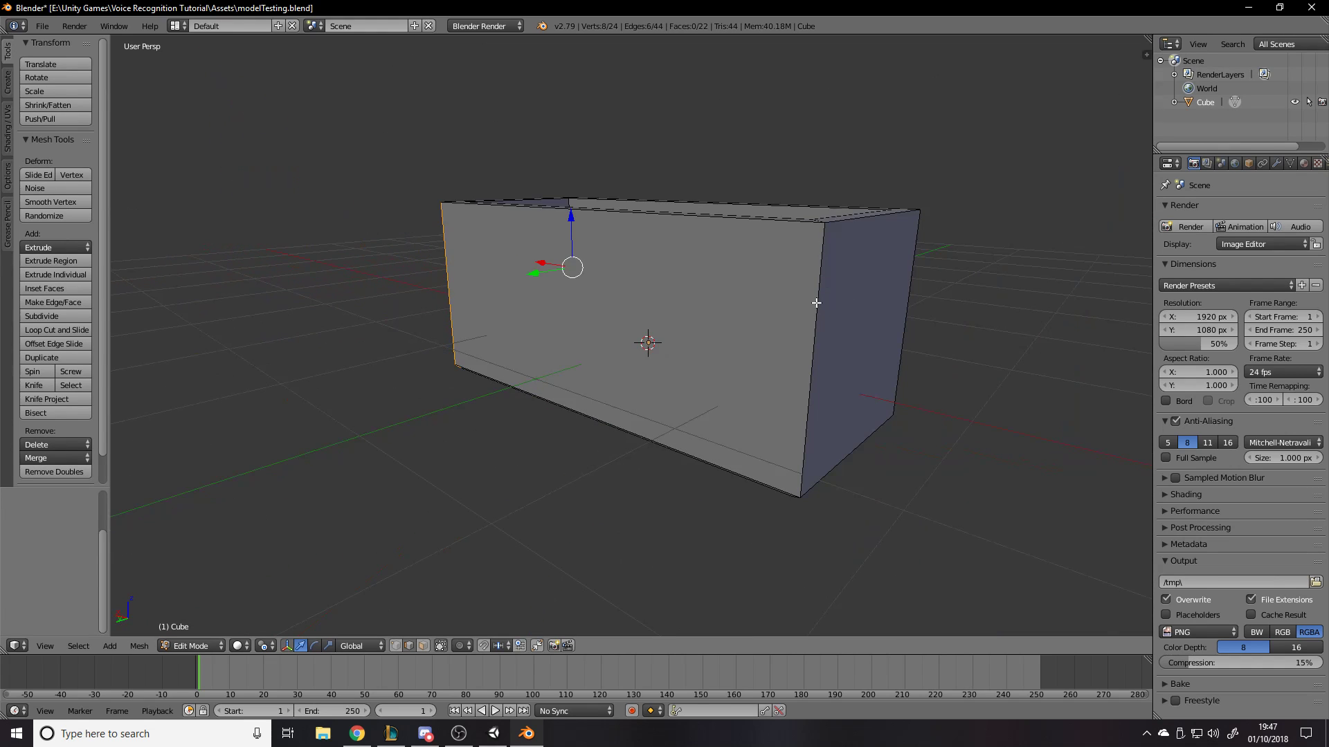
shift+right_click(910, 285)
middle_drag(910, 285, 761, 294)
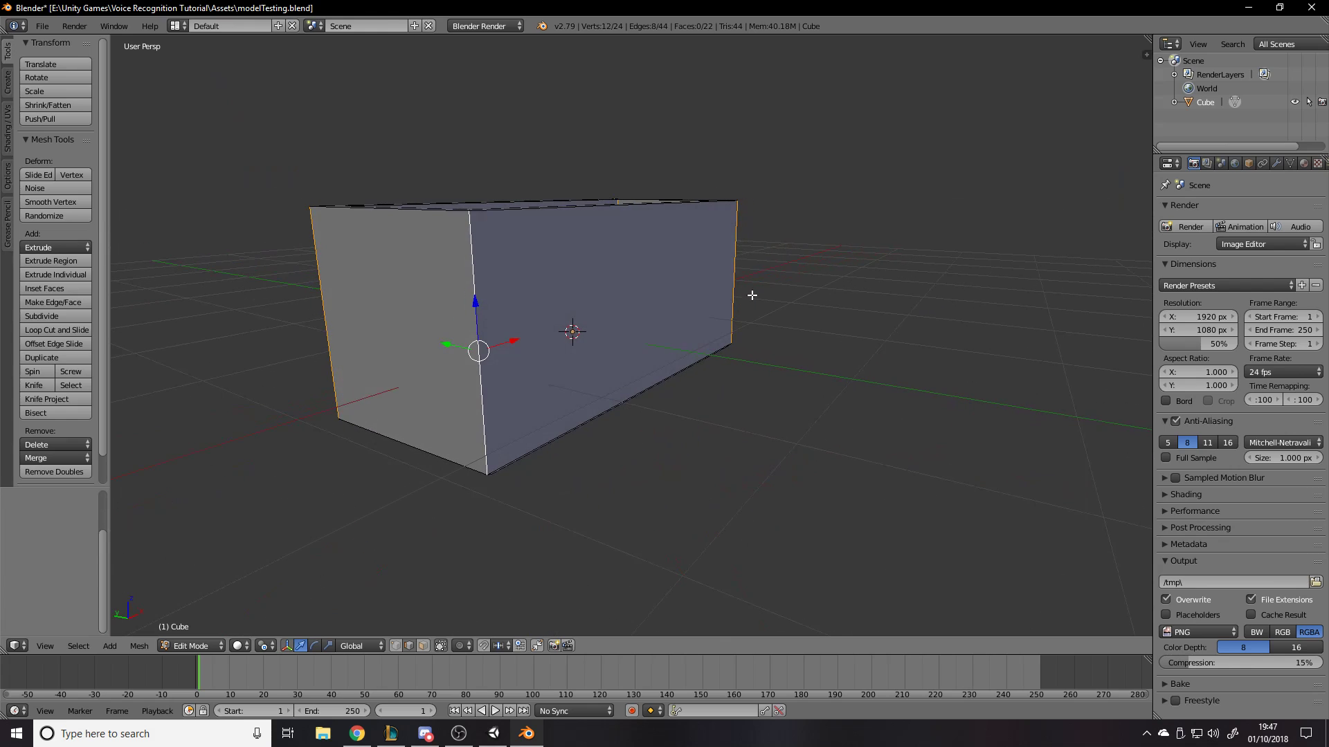
Bevel the selected vertical corner edges by about 0.04 with one segment
key(space)
text(bev)
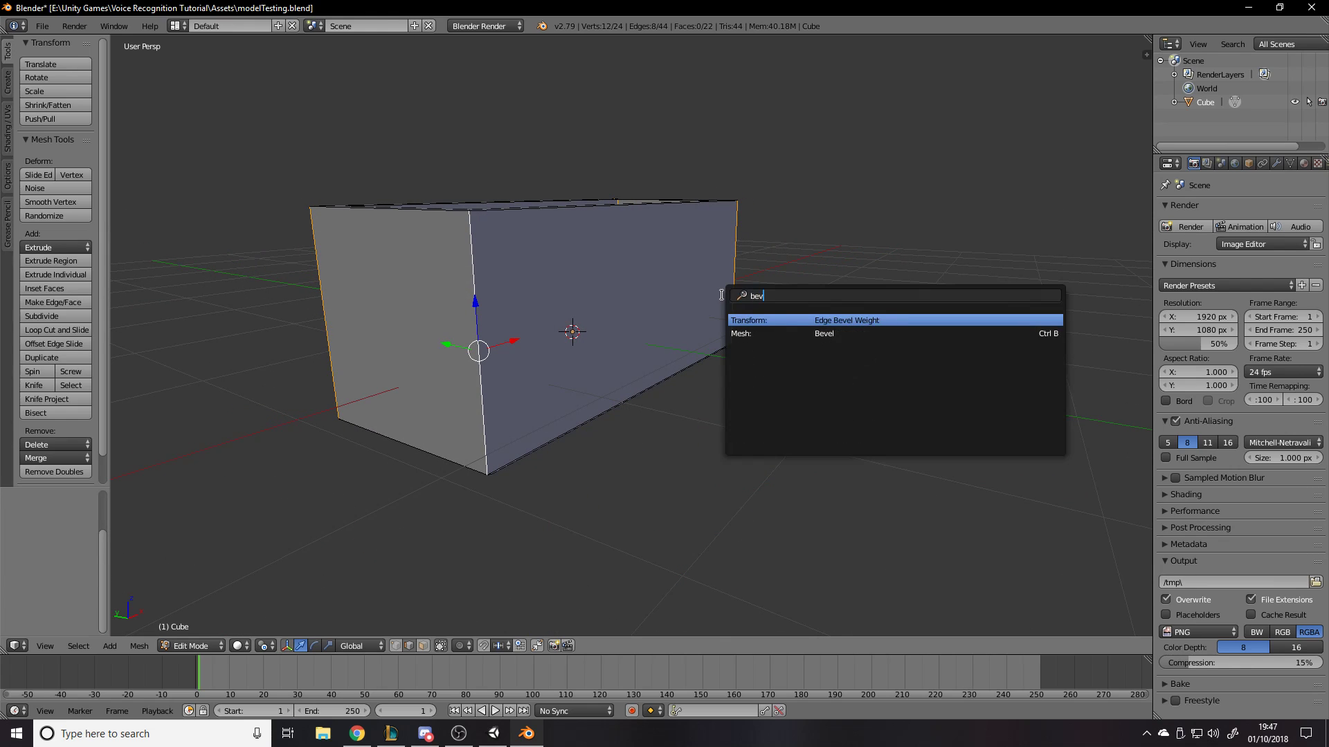
key(Down)
key(Return)
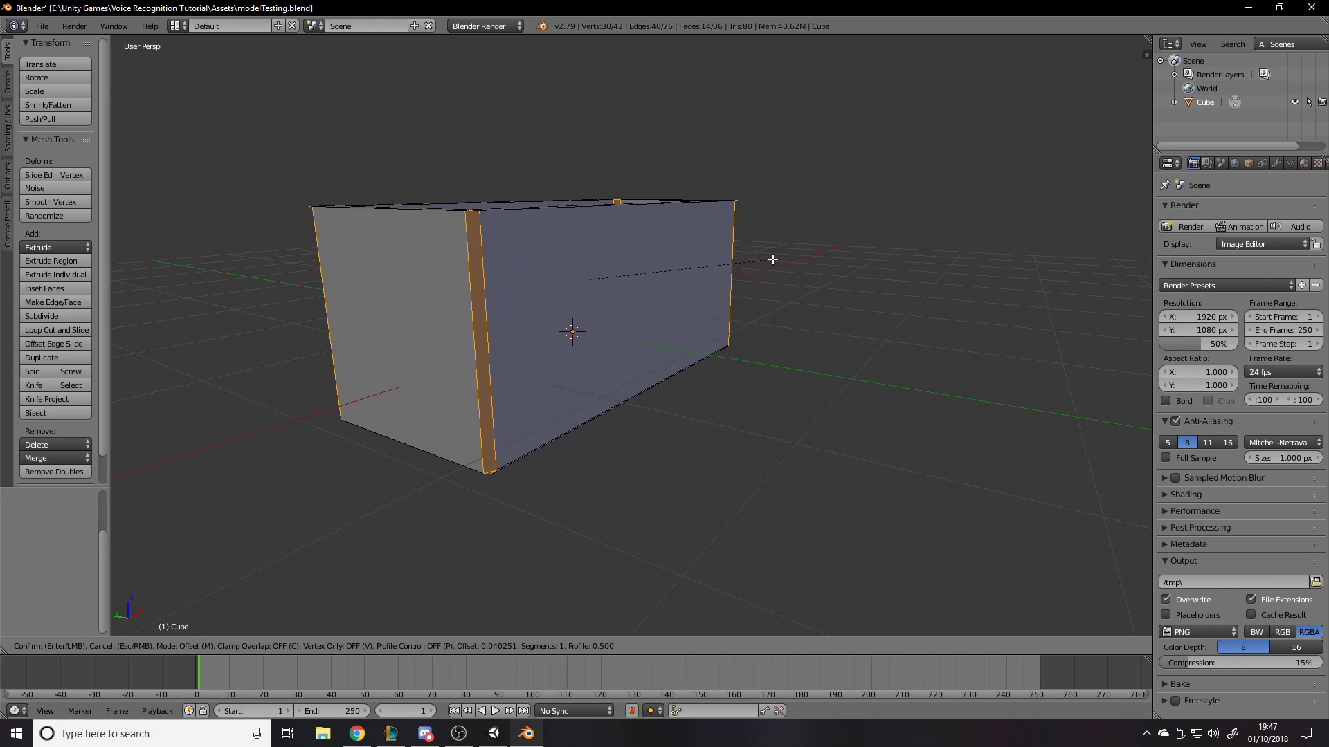
click(782, 258)
Inspect the bevelled corners from below in Object Mode and in Edit Mode with nothing selected
key(Tab)
scroll(772, 270, up, 2)
middle_drag(771, 271, 857, 468)
key(Tab)
key(a)
middle_drag(858, 373, 816, 409)
key(Tab)
scroll(736, 379, down, 1)
mouse_move(736, 379)
middle_down()
mouse_move(738, 368)
mouse_move(719, 373)
middle_up()
key(Tab)
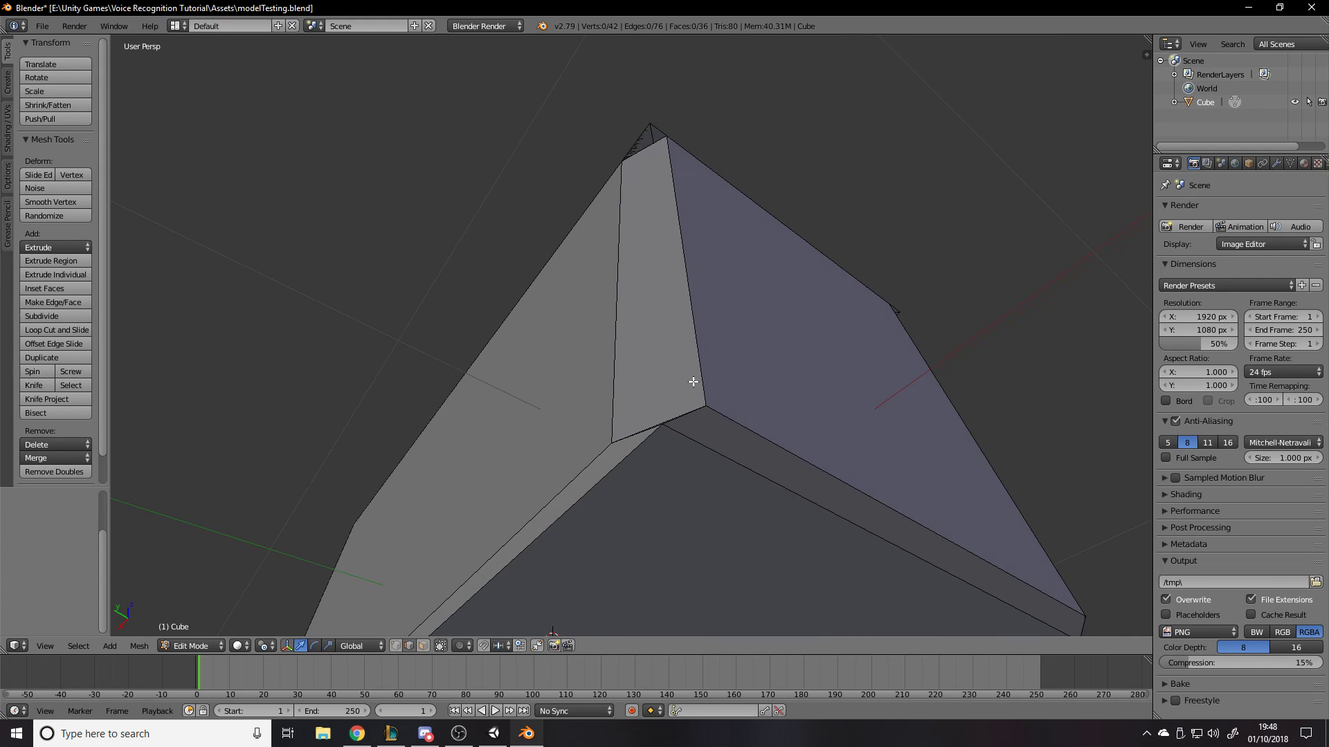
Undo the vertical edge bevel, its edge selections and the earlier bottom edge bevel
key(l)
key(ctrl+z)
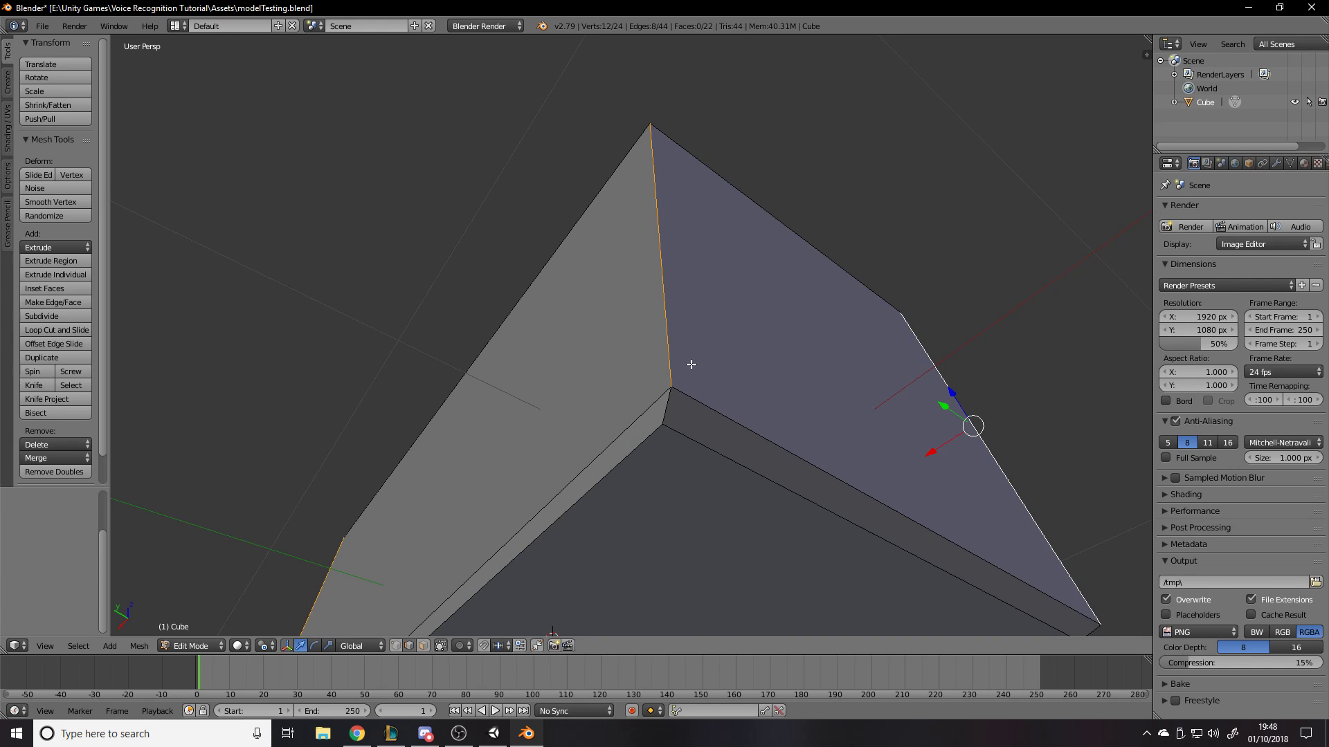
middle_drag(692, 364, 698, 377)
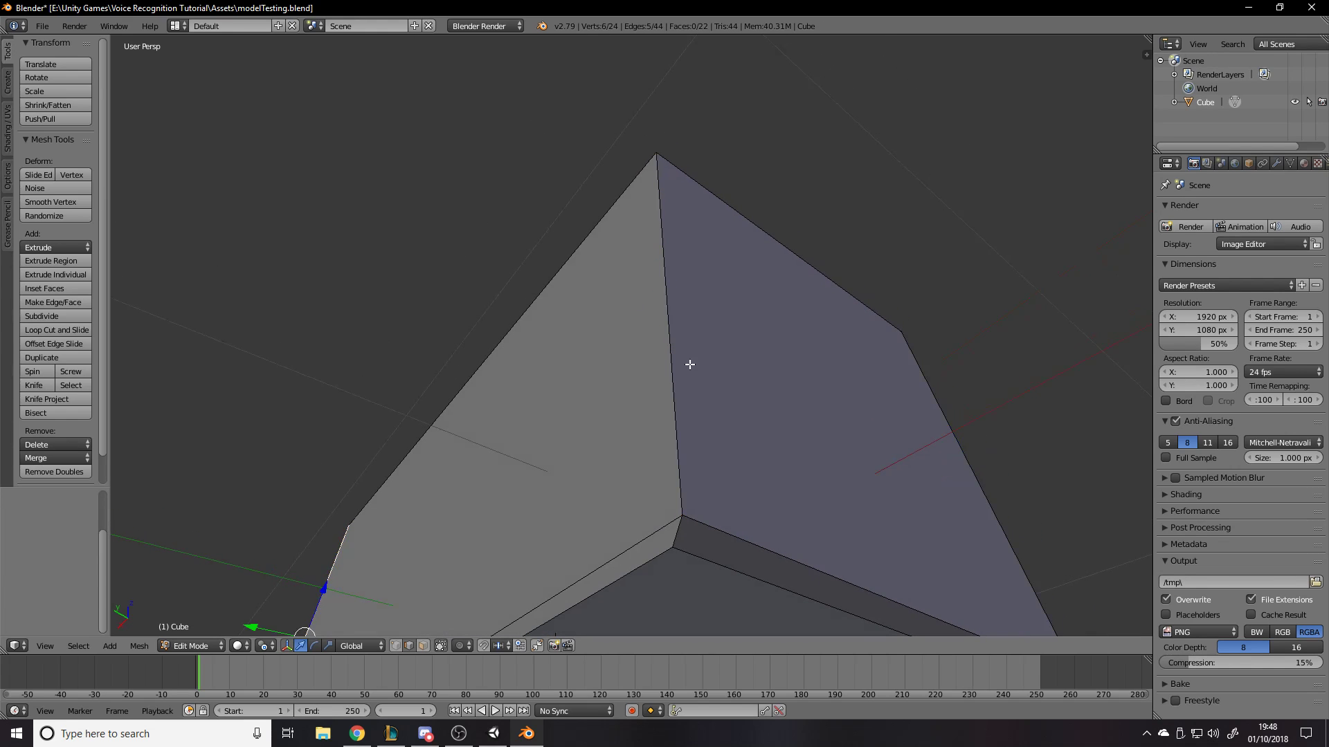
scroll(688, 388, down, 6)
key(ctrl+z)
key(ctrl+z)
key(ctrl+z)
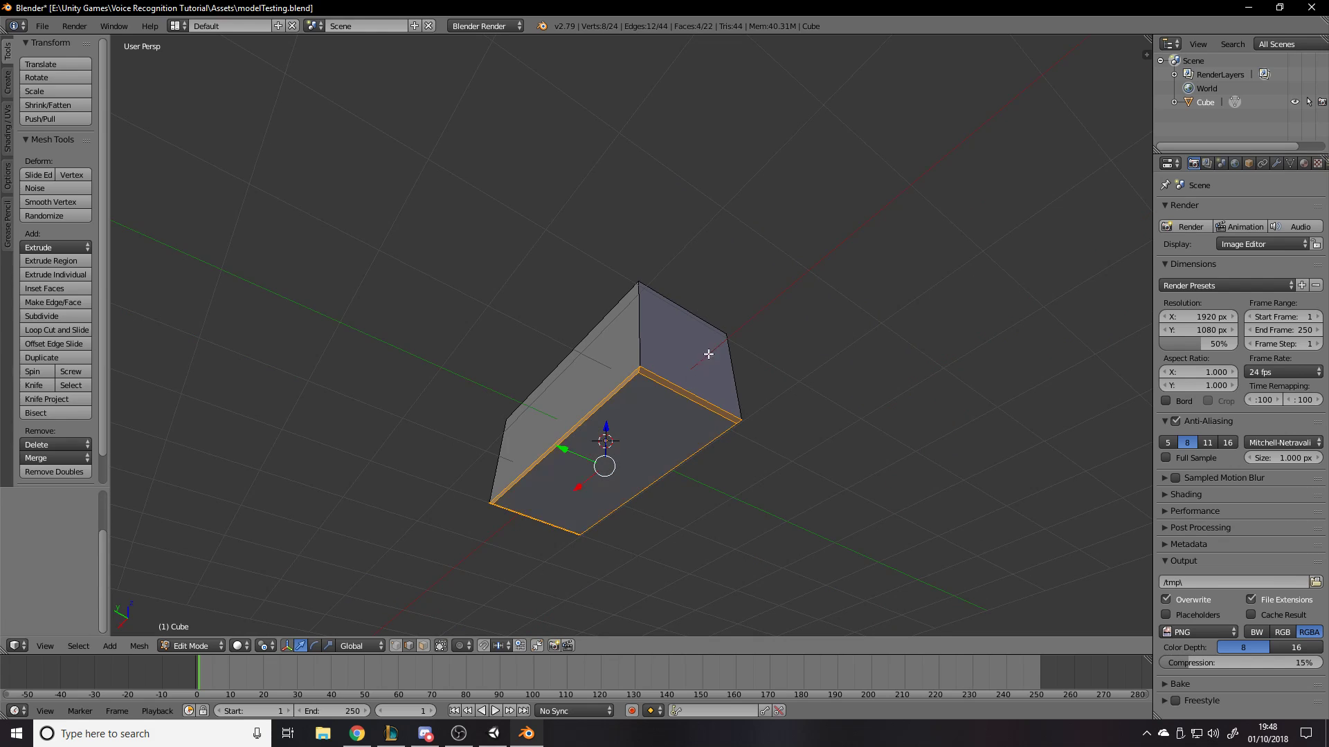
key(ctrl+z)
Select the four outer vertical edges and the four bottom edges, and bevel them all together by about 0.15 with one segment
middle_drag(734, 338, 600, 361)
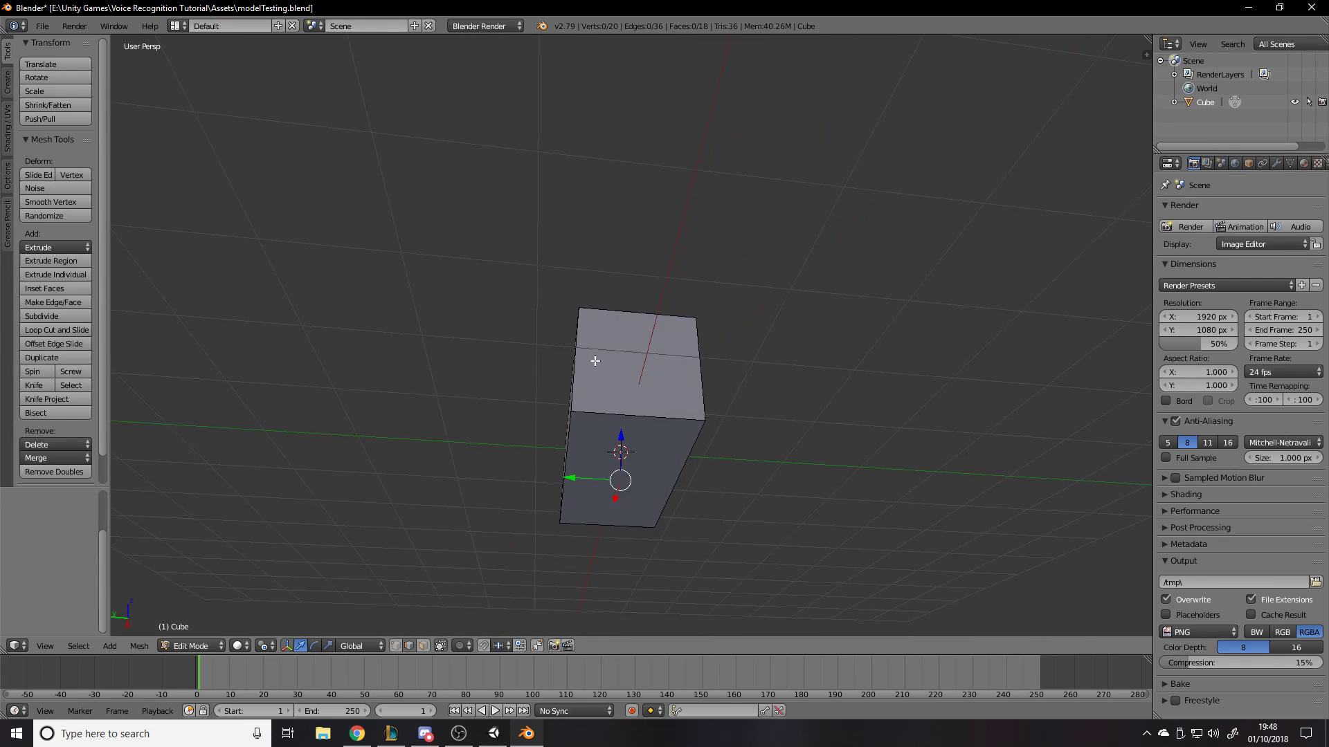
middle_drag(694, 375, 672, 399)
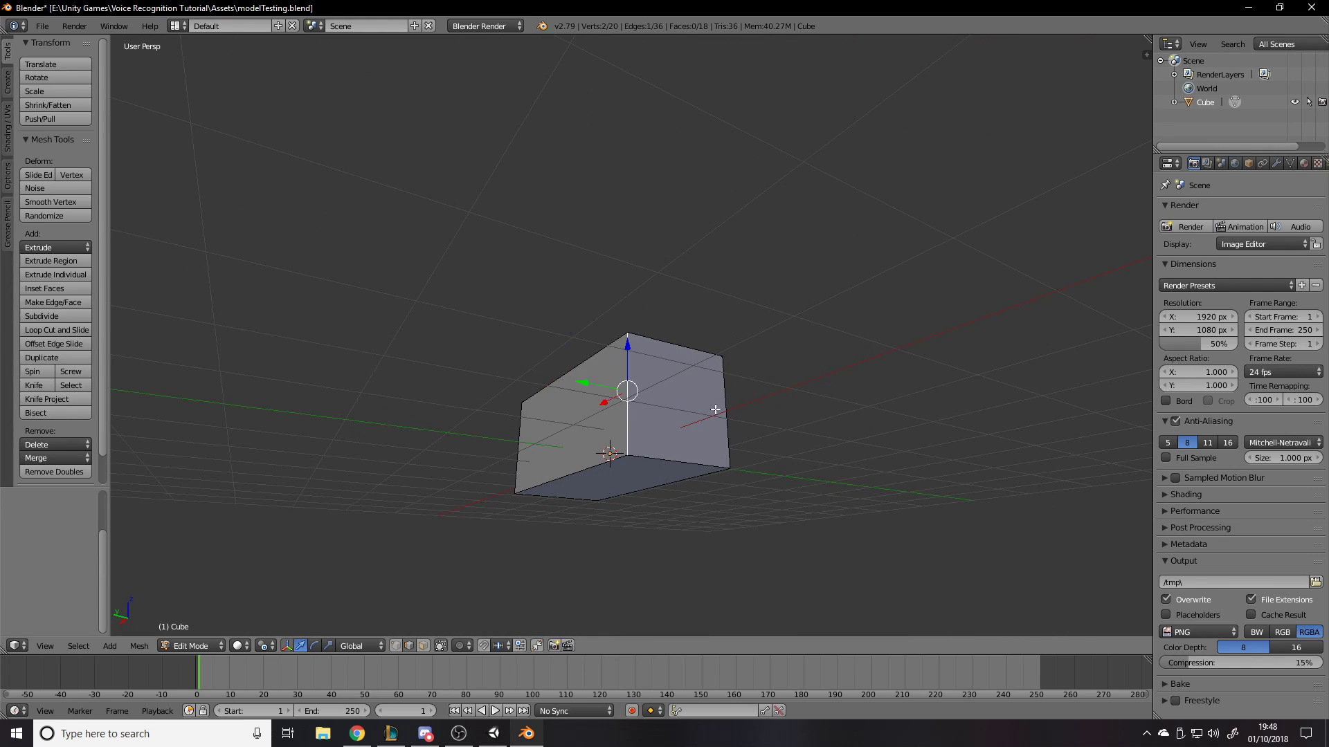
middle_drag(575, 466, 682, 455)
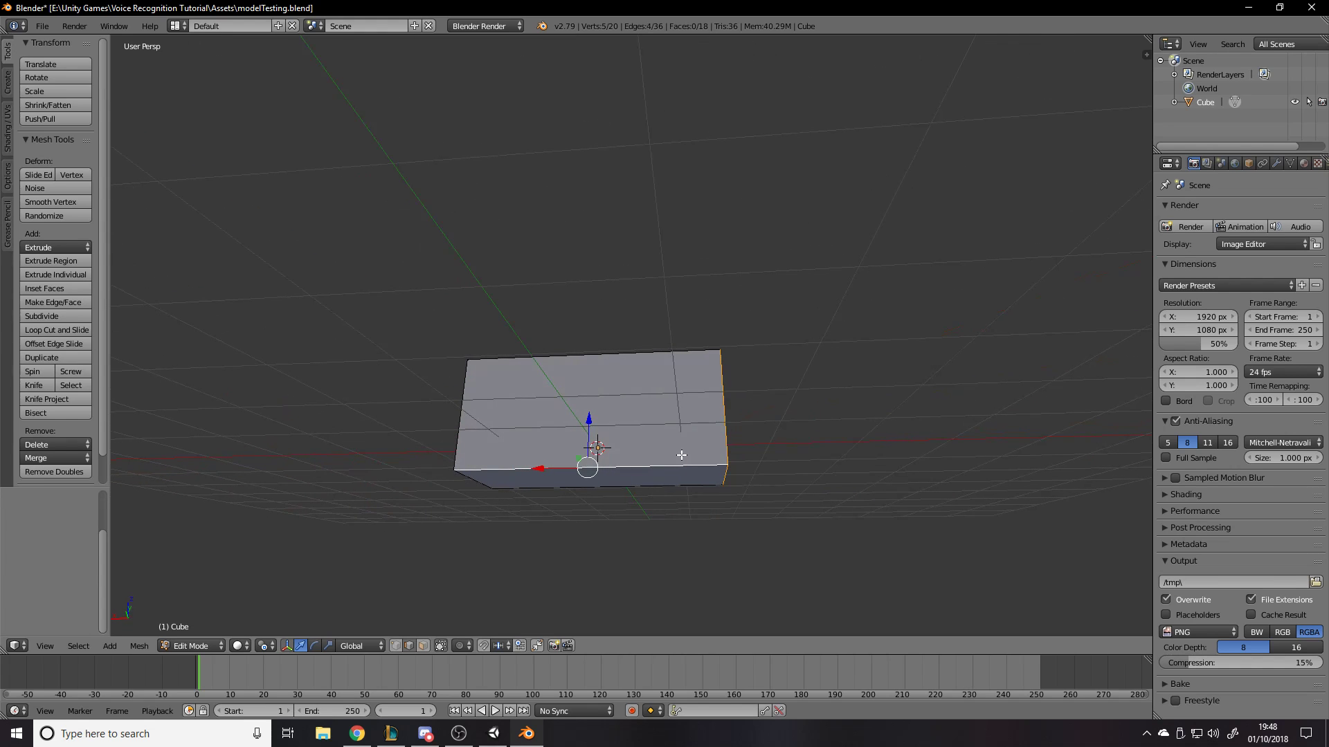
middle_drag(452, 421, 665, 433)
middle_drag(578, 418, 765, 379)
key(ctrl+b)
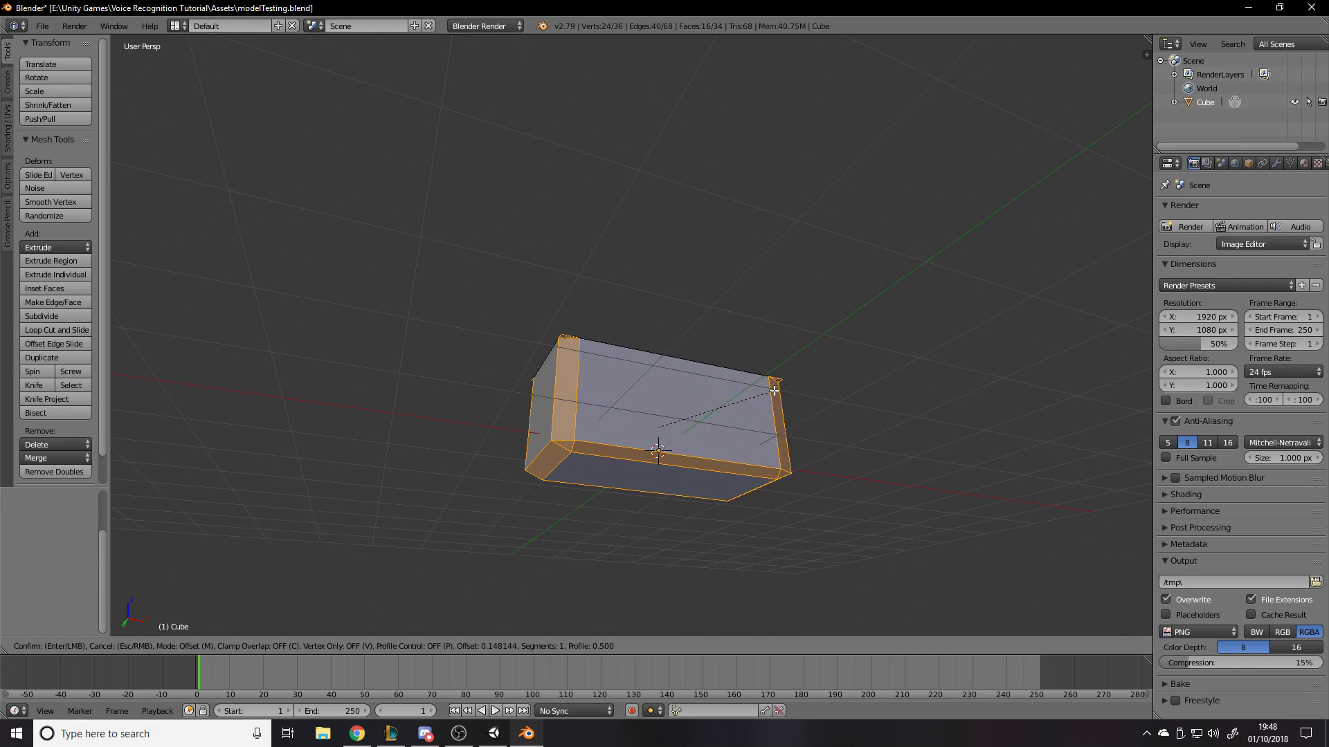
click(773, 393)
Examine the bevelled box in Object Mode and Edit Mode, focusing on the geometry at the top rim corner
key(Tab)
scroll(773, 398, up, 2)
middle_drag(774, 397, 490, 499)
scroll(513, 496, up, 3)
key(Tab)
key(a)
mouse_move(669, 443)
middle_down()
mouse_move(760, 424)
mouse_move(730, 409)
mouse_move(919, 229)
mouse_move(794, 274)
mouse_move(791, 252)
mouse_move(744, 505)
mouse_move(765, 484)
mouse_move(808, 358)
mouse_move(783, 388)
mouse_move(819, 281)
mouse_move(861, 257)
mouse_move(801, 347)
mouse_move(872, 214)
mouse_move(801, 367)
middle_up()
key(Tab)
key(Tab)
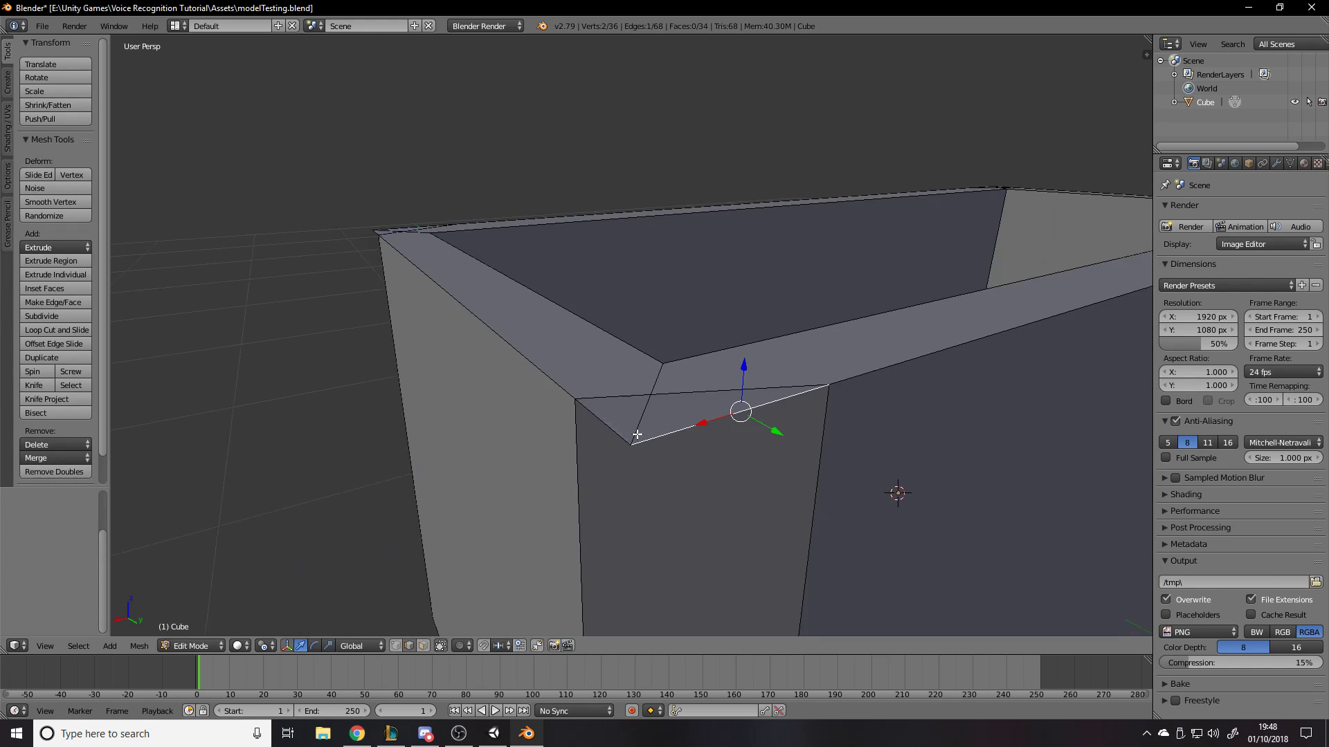
Switch the mesh to vertex selection and clear the current selection
click(385, 646)
click(408, 633)
click(397, 646)
key(a)
Try to move the protruding rim corner's vertex along the global Z axis, and undo the move
key(g)
key(z)
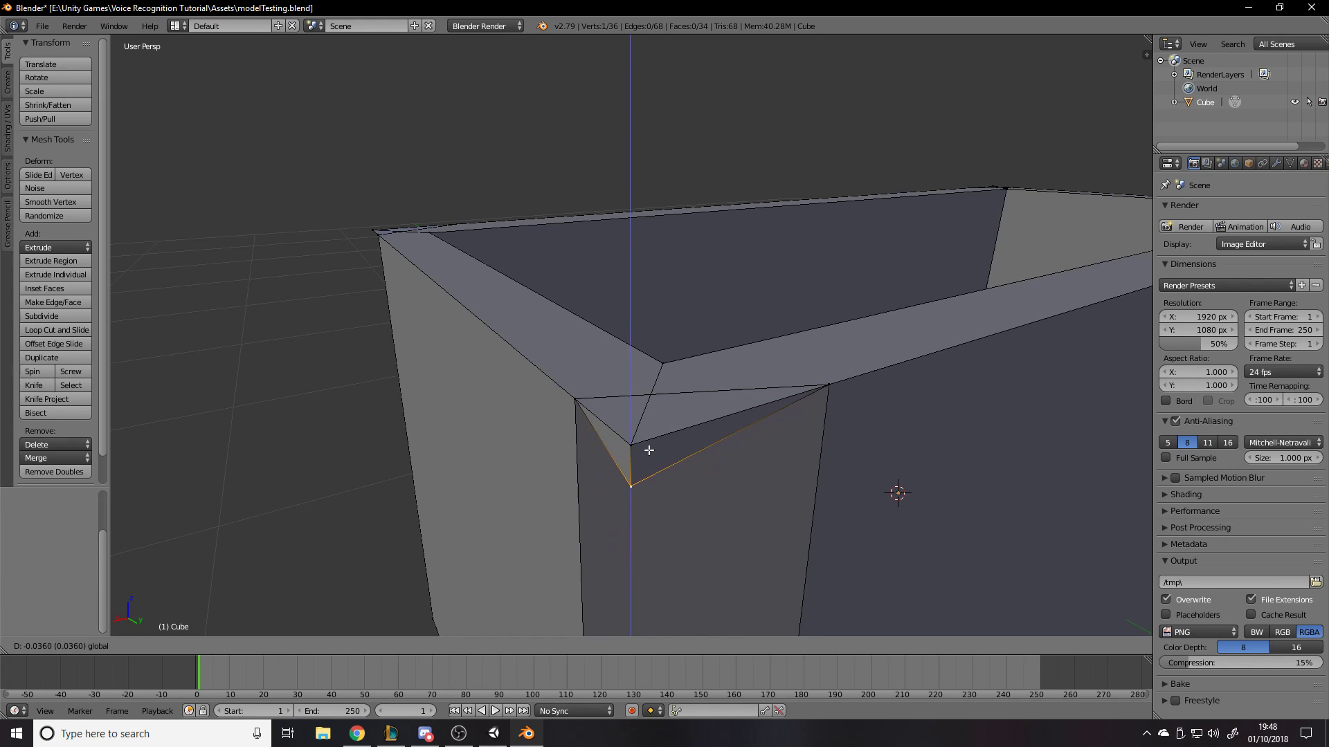
click(658, 218)
key(ctrl+z)
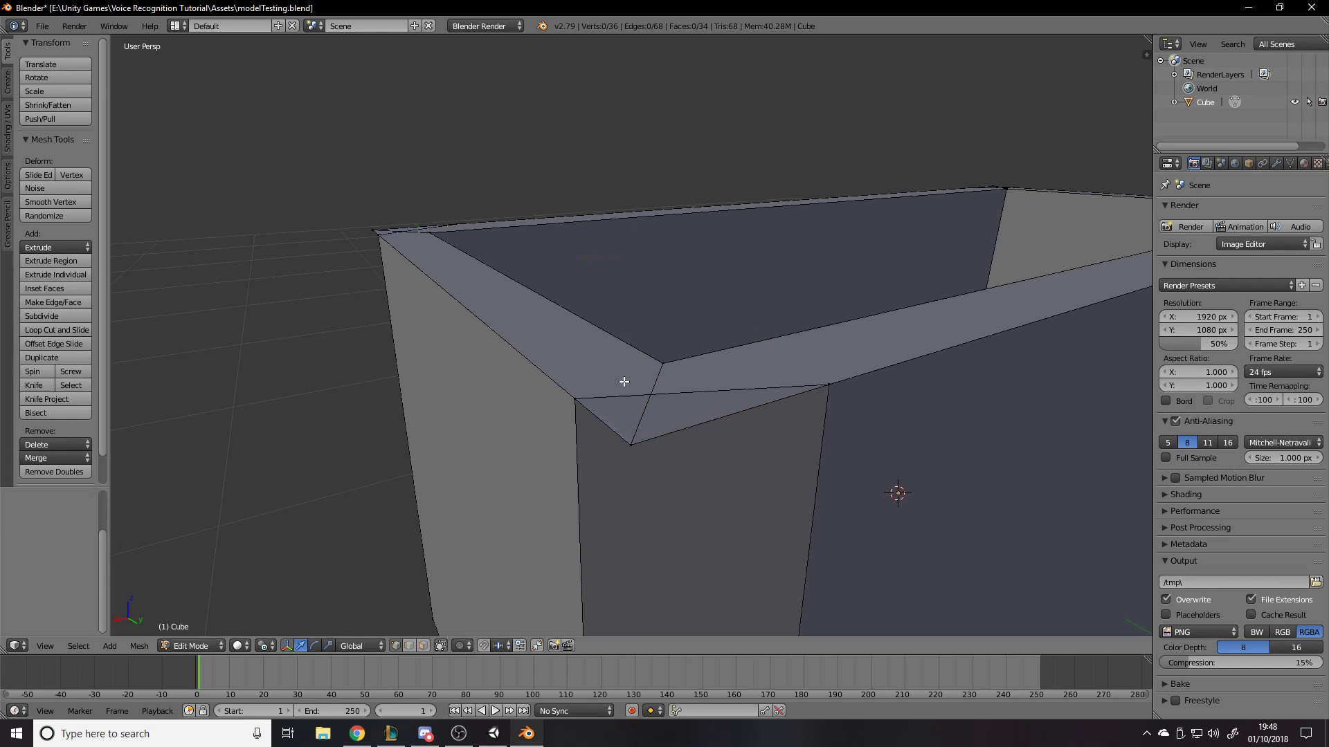
Try to delete an edge across the protruding rim corner, inspect the corner's geometry, and undo the deletion
middle_drag(620, 380, 638, 389)
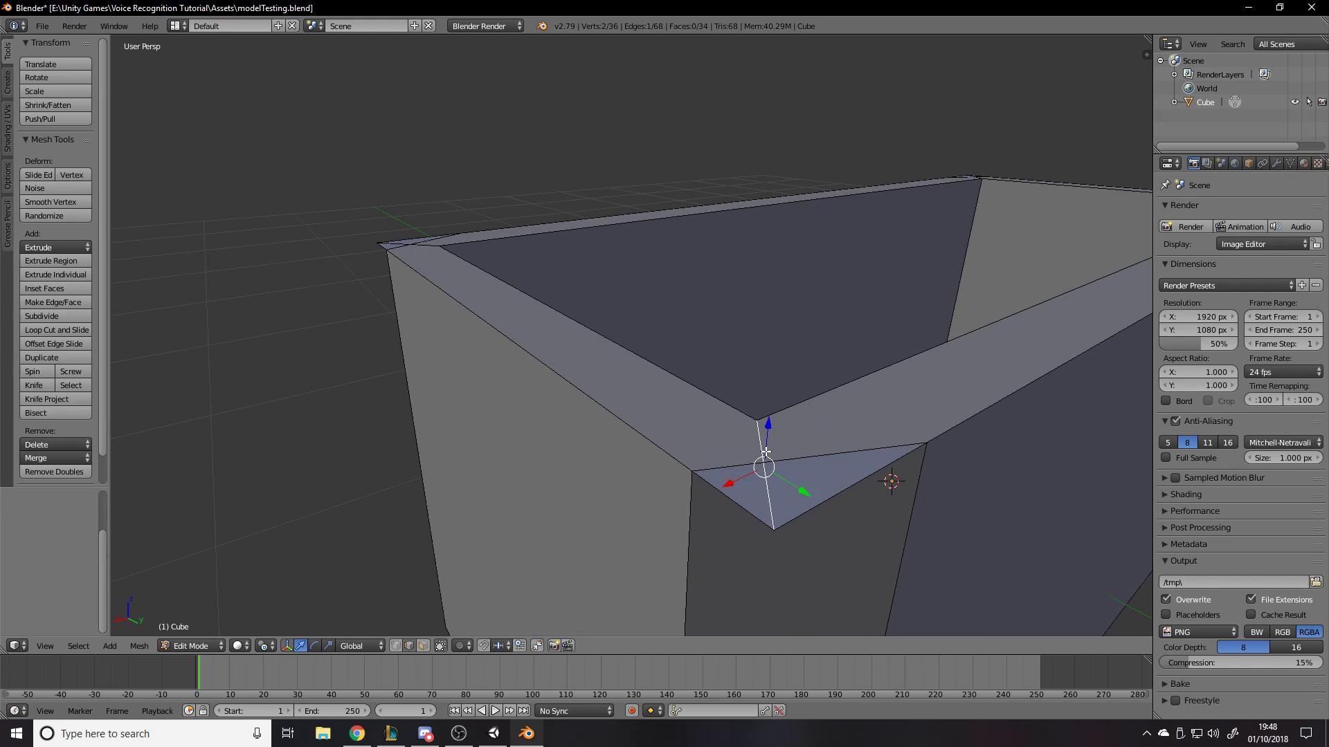
key(x)
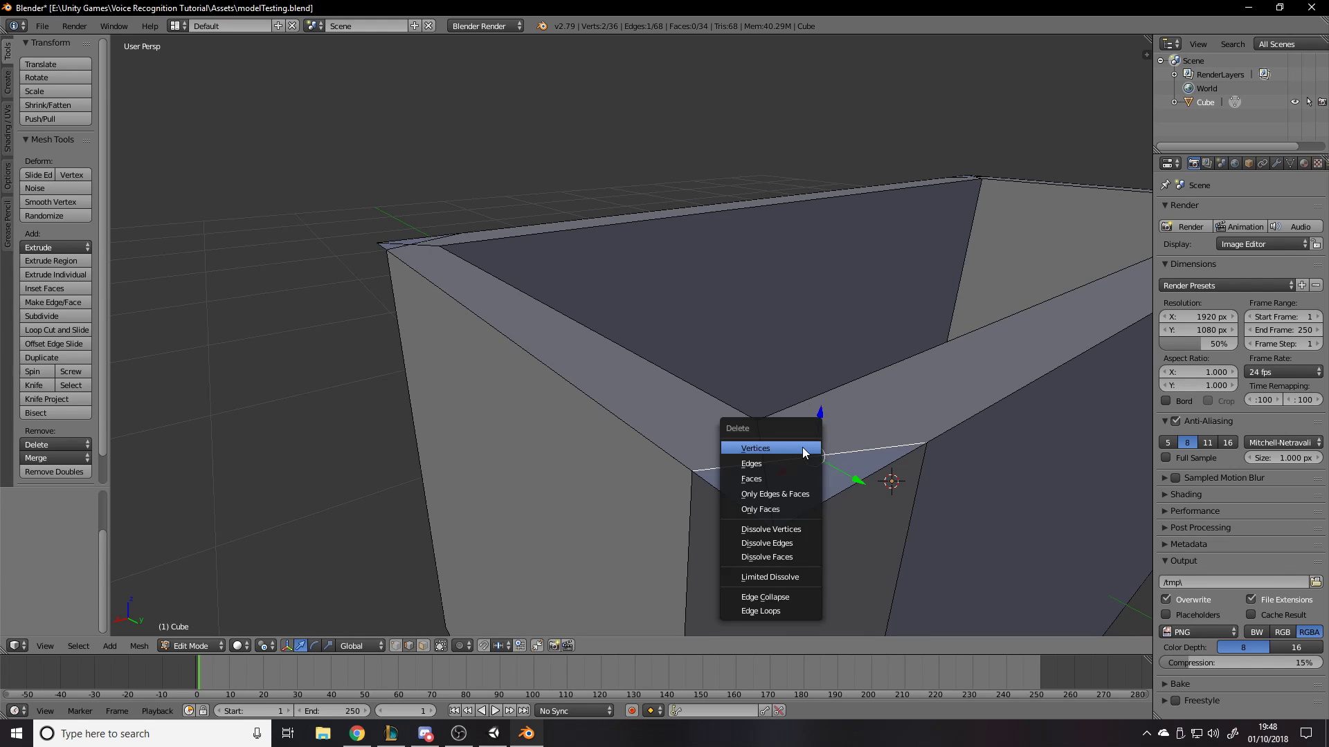
click(766, 459)
middle_drag(695, 463, 654, 463)
scroll(716, 439, down, 2)
scroll(750, 428, up, 3)
middle_drag(750, 428, 772, 394)
key(ctrl+z)
Switch the mesh to vertex selection and delete one vertex at the protruding rim corner
middle_drag(791, 319, 770, 358)
click(401, 649)
right_click(710, 426)
right_click(712, 475)
key(x)
click(712, 475)
Lower the leftover vertex at the rim corner by 0.058 along the global Z axis
middle_drag(762, 478, 758, 456)
drag(689, 302, 731, 468)
mouse_move(736, 450)
middle_down()
mouse_move(776, 456)
mouse_move(739, 442)
mouse_move(759, 447)
middle_up()
drag(809, 502, 825, 407)
scroll(824, 406, down, 5)
mouse_move(832, 399)
middle_down()
mouse_move(821, 374)
mouse_move(712, 364)
mouse_move(819, 411)
middle_up()
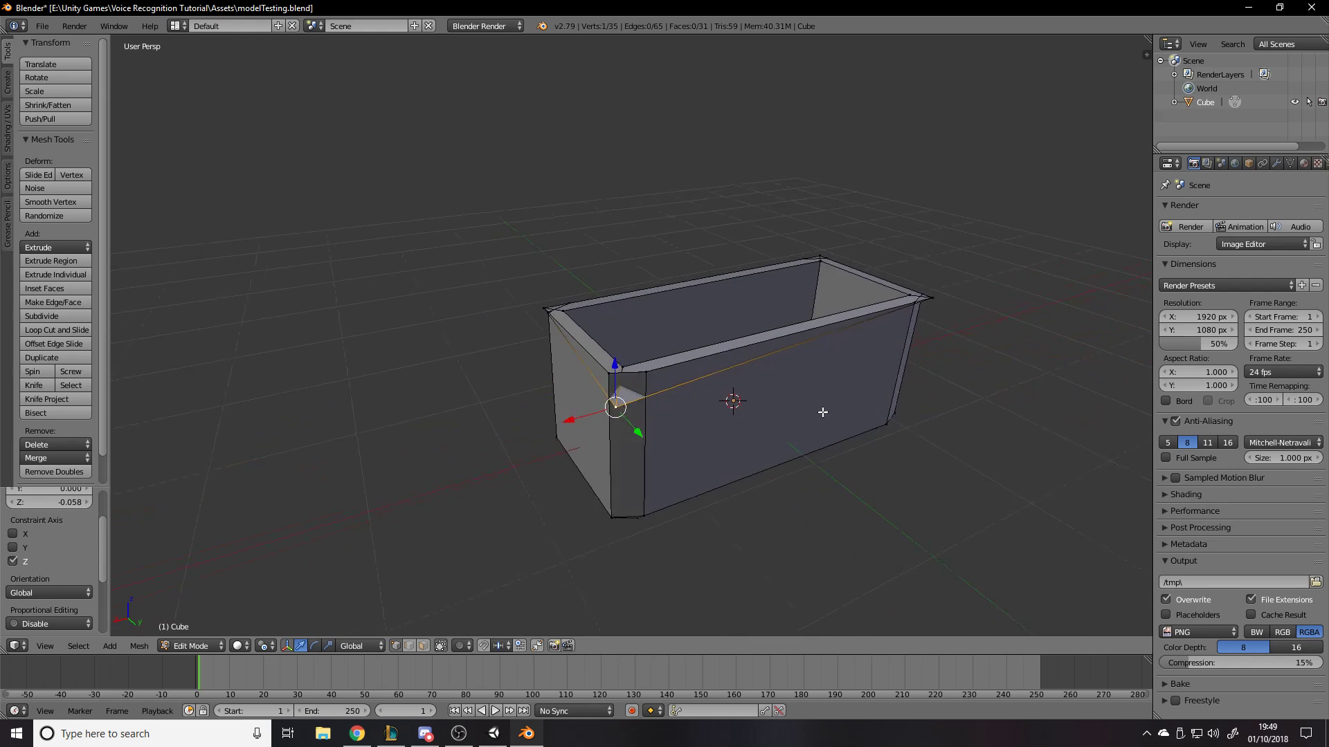
Delete the lowered leftover vertex at the first rim corner
scroll(819, 411, up, 3)
key(x)
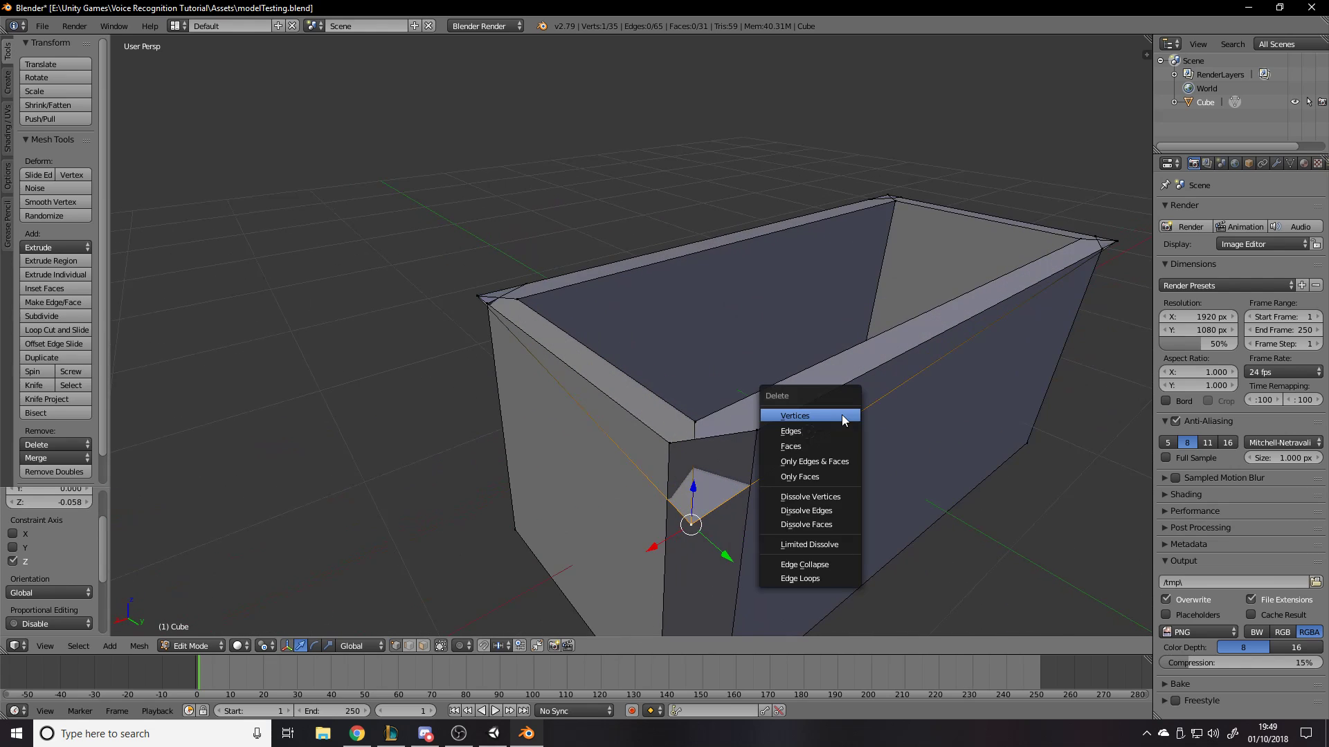
click(821, 447)
key(x)
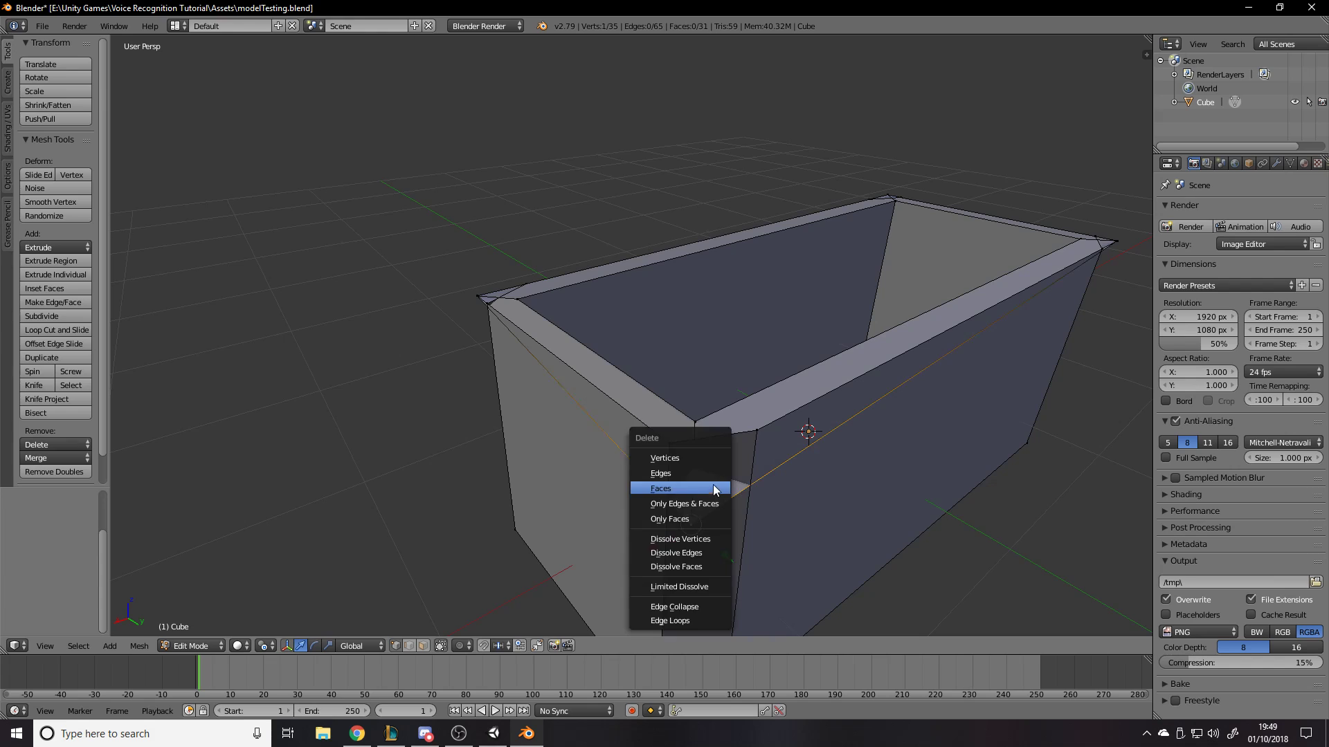
click(699, 454)
Delete both overlapping vertices that protrude at the second rim corner
middle_drag(666, 402, 746, 413)
scroll(680, 384, up, 3)
key(x)
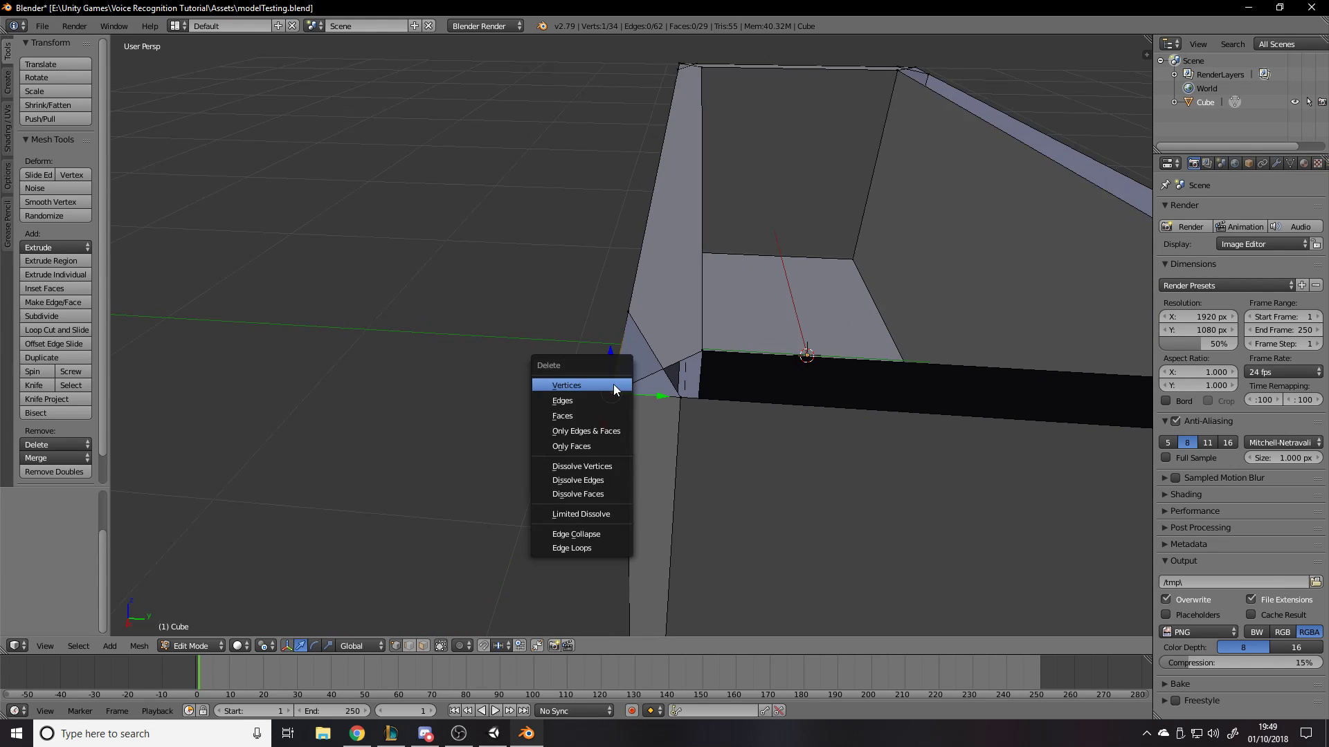
click(613, 392)
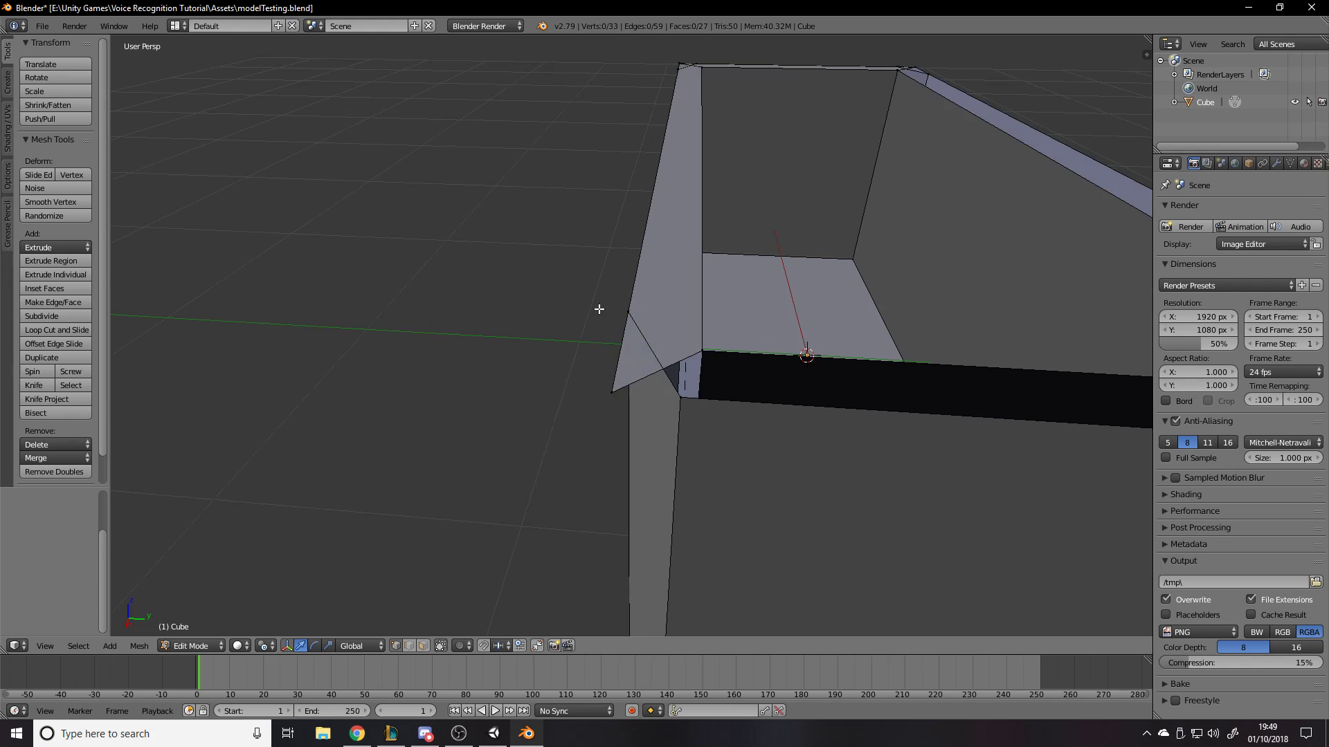
key(x)
click(607, 382)
Delete both overlapping vertices that protrude at the third rim corner
scroll(654, 330, down, 5)
middle_drag(729, 335, 699, 358)
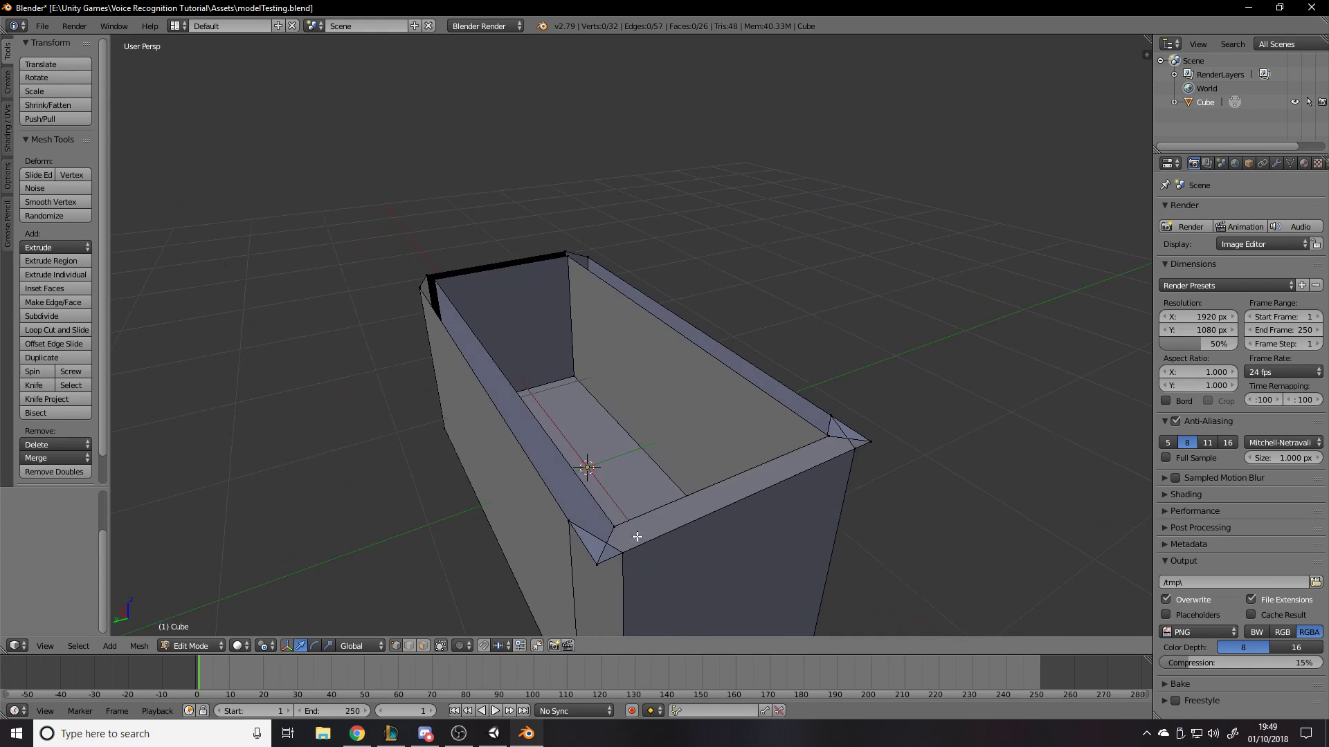
key(x)
click(600, 547)
right_click(600, 554)
key(x)
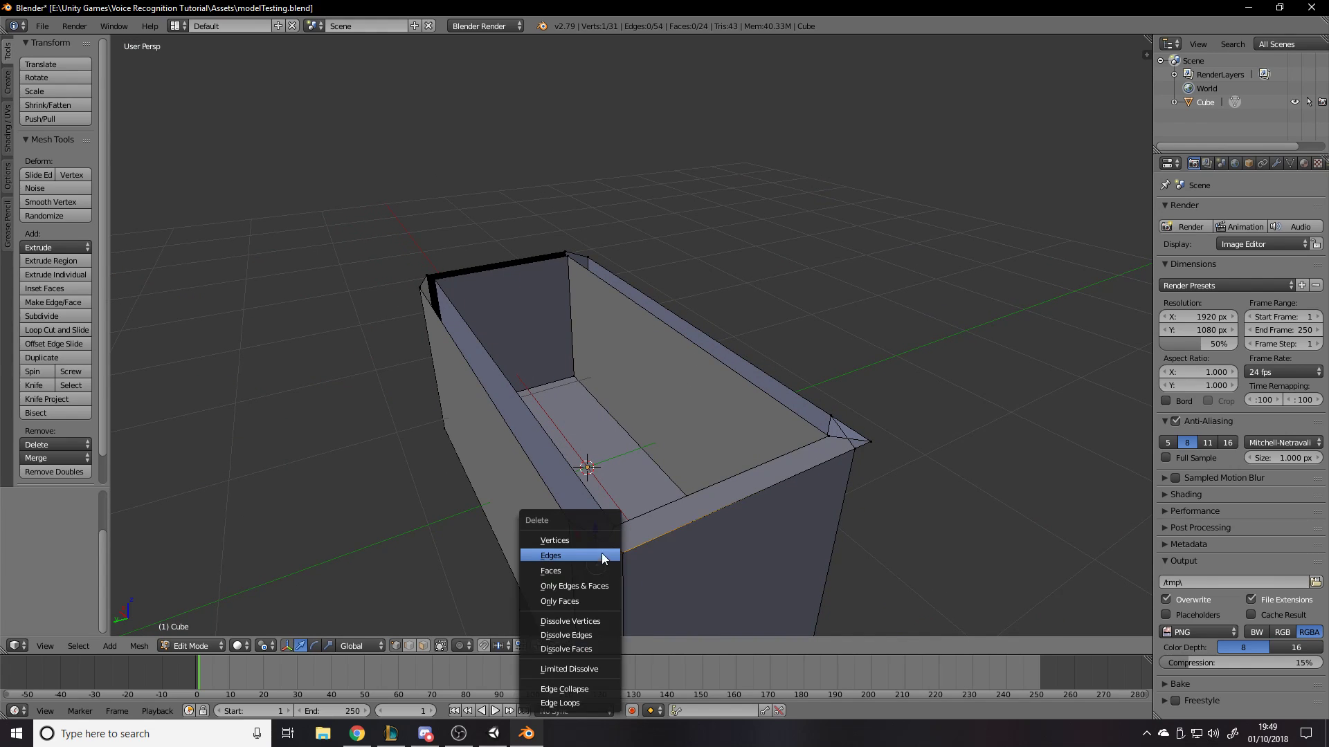
click(603, 542)
Delete both overlapping vertices that protrude at the last rim corner
right_click(869, 440)
key(x)
click(869, 441)
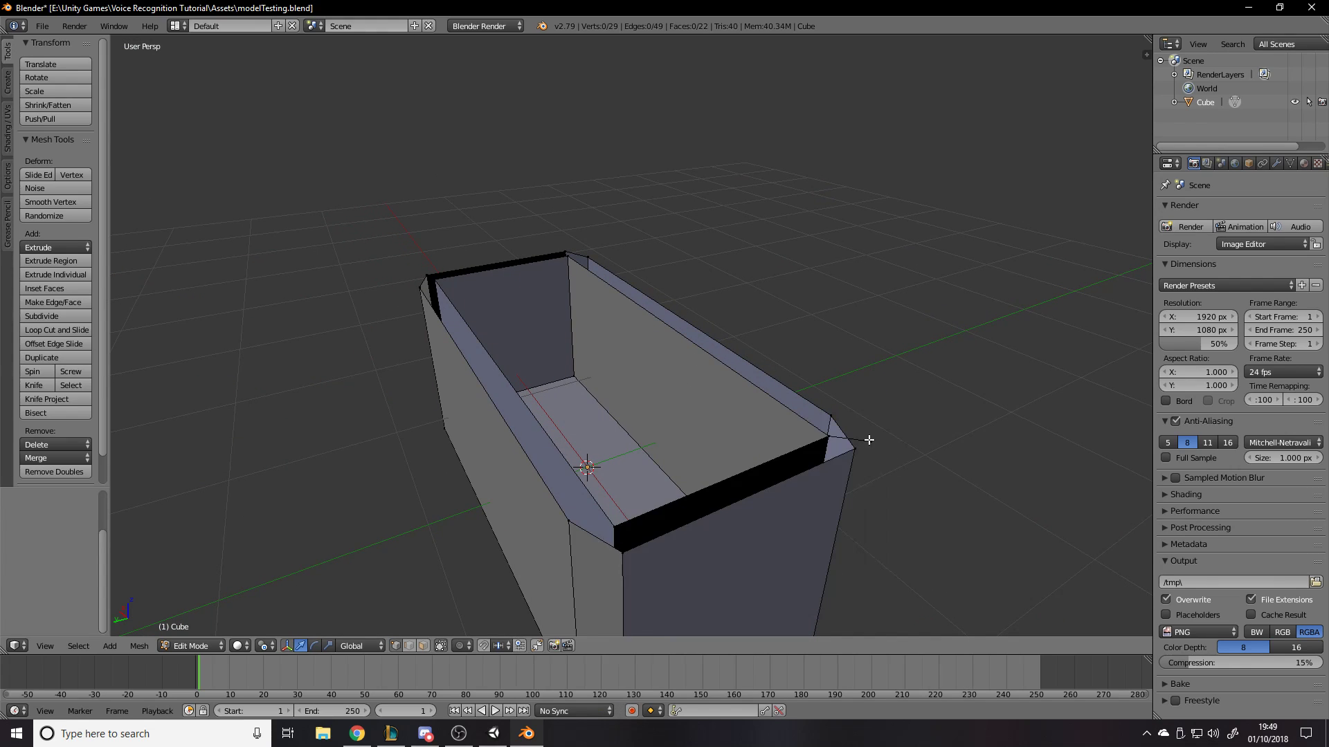
right_click(866, 439)
key(x)
click(868, 440)
Return to Object Mode and save the model over the existing modelTesting.blend file
middle_drag(881, 442, 701, 385)
scroll(860, 438, up, 2)
key(Tab)
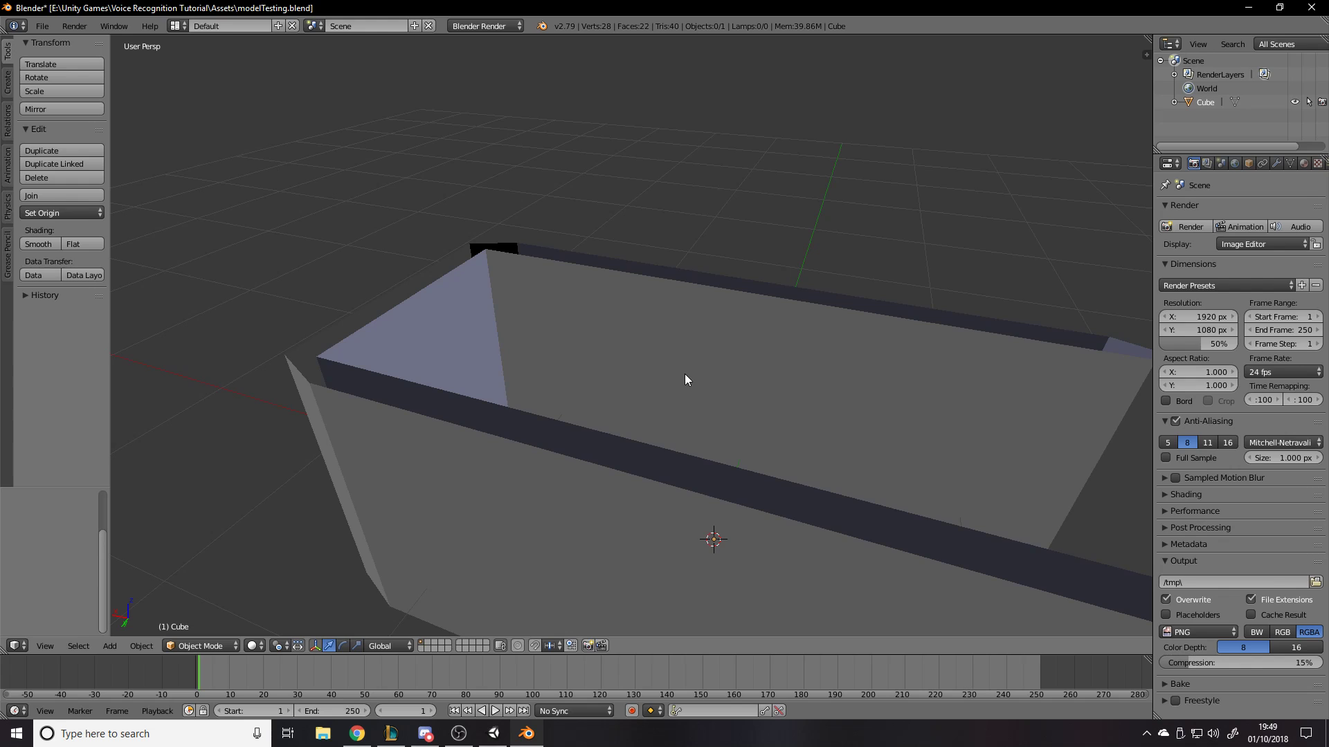
key(ctrl+s)
click(683, 374)
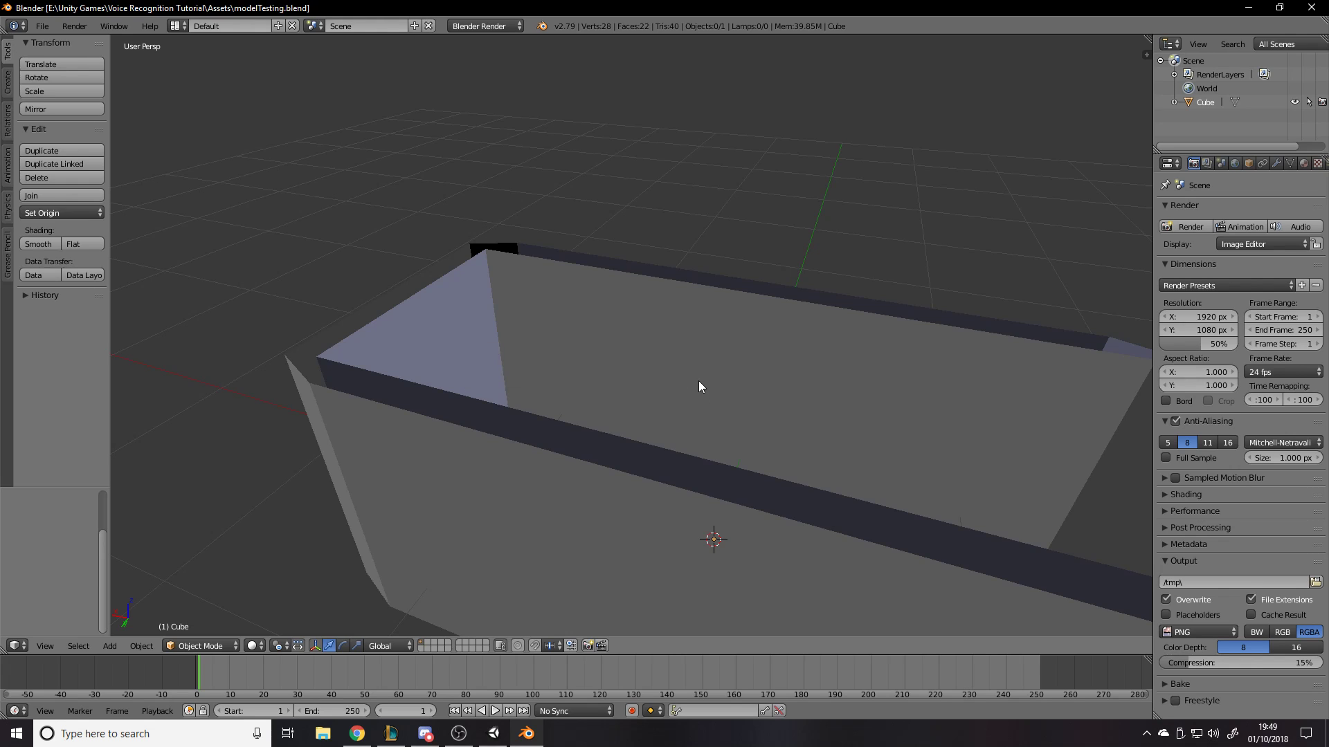
Switch to Unity and examine the modelTesting object in the Scene view
click(492, 739)
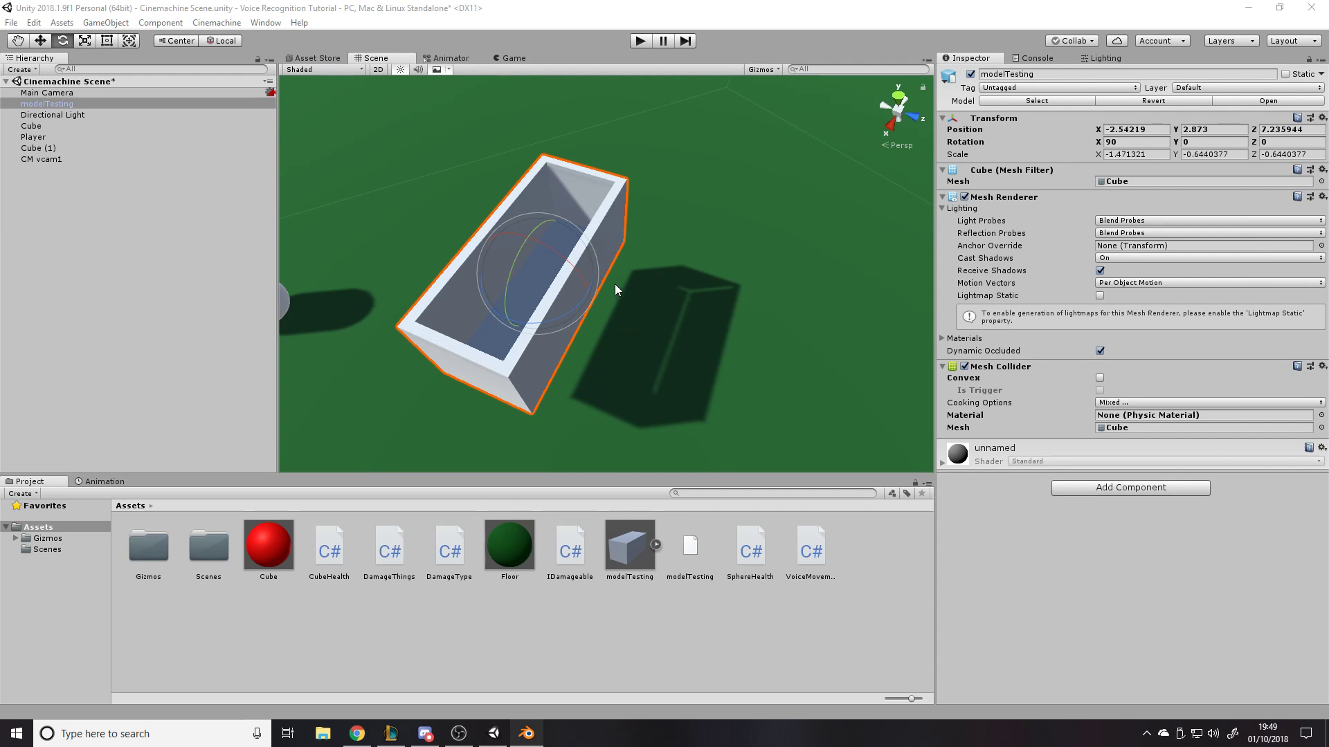
scroll(583, 286, up, 5)
scroll(582, 287, down, 5)
middle_drag(583, 287, 620, 297)
right_drag(620, 297, 1033, 65)
key(w)
key(s)
key(w)
key(s)
Switch back to Blender and put the box in Edit Mode with nothing selected
key(alt+Tab)
scroll(698, 254, down, 1)
key(Tab)
scroll(673, 258, up, 2)
key(a)
key(a)
middle_drag(520, 250, 636, 259)
alt+right_click(664, 335)
mouse_move(687, 324)
middle_down()
mouse_move(747, 300)
mouse_move(685, 301)
middle_up()
key(a)
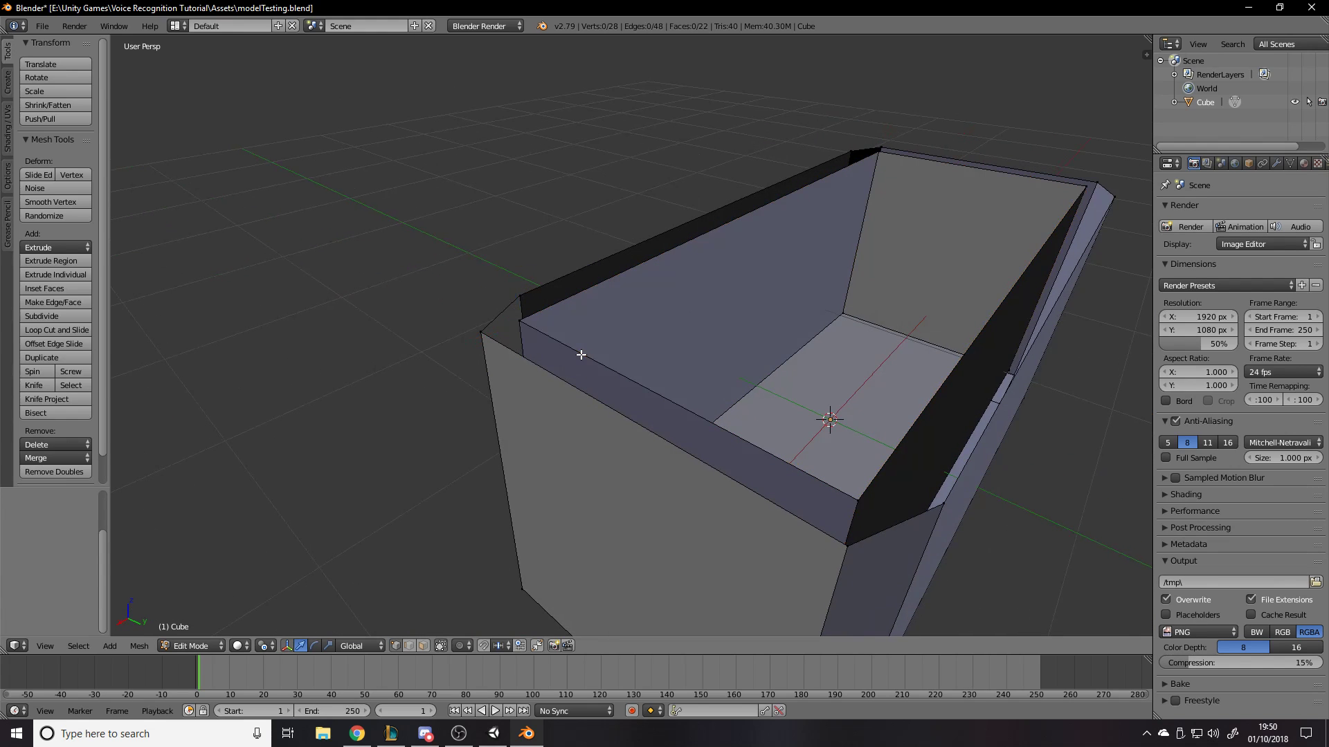
Select the outer and inner edge loops of the open rim, fill them with faces, and check the result in Object Mode
alt+right_click(596, 359)
alt+shift+right_click(520, 360)
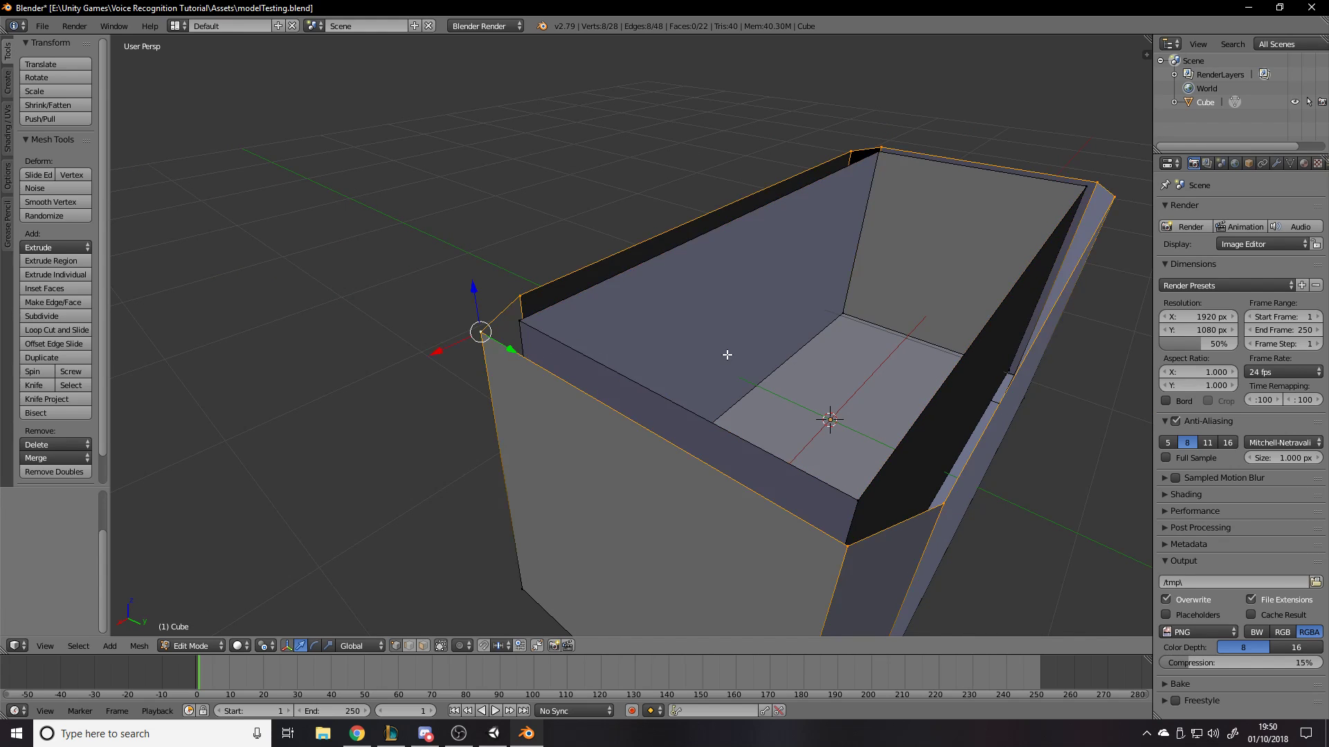
scroll(726, 354, up, 3)
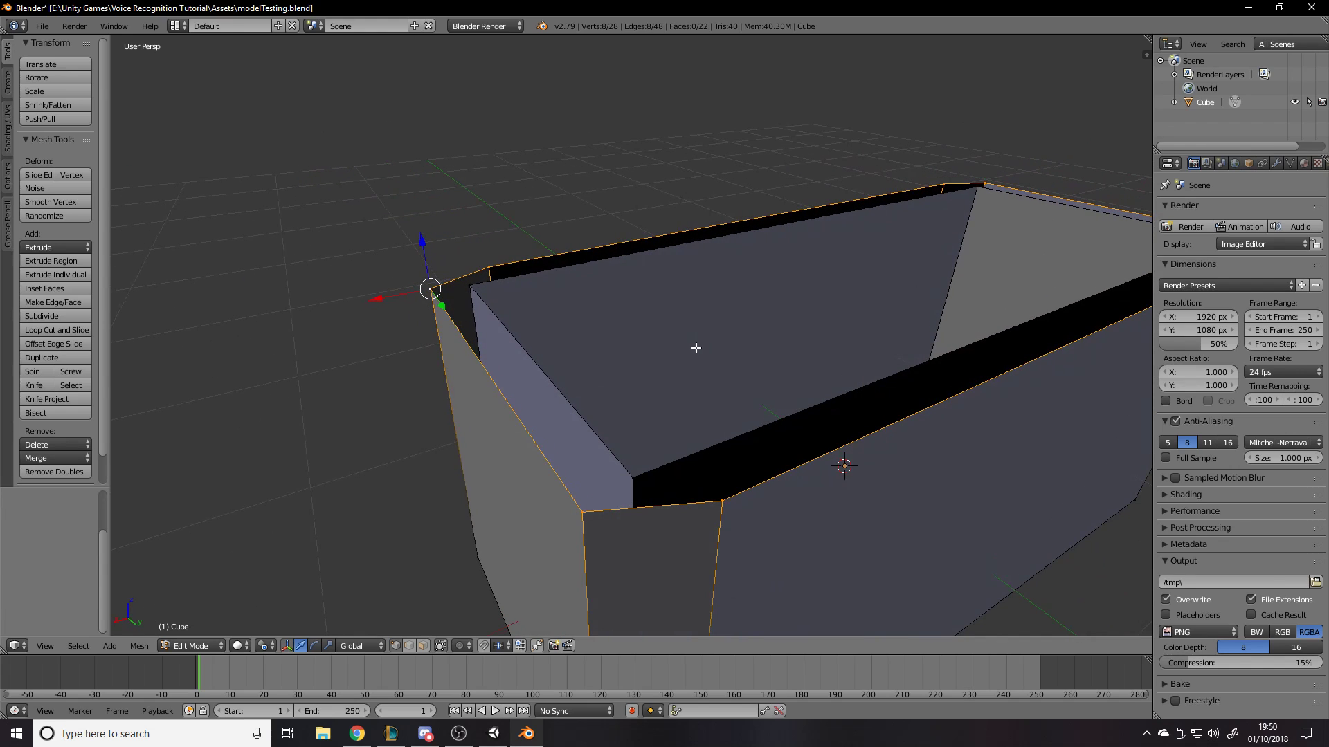
alt+shift+right_click(547, 363)
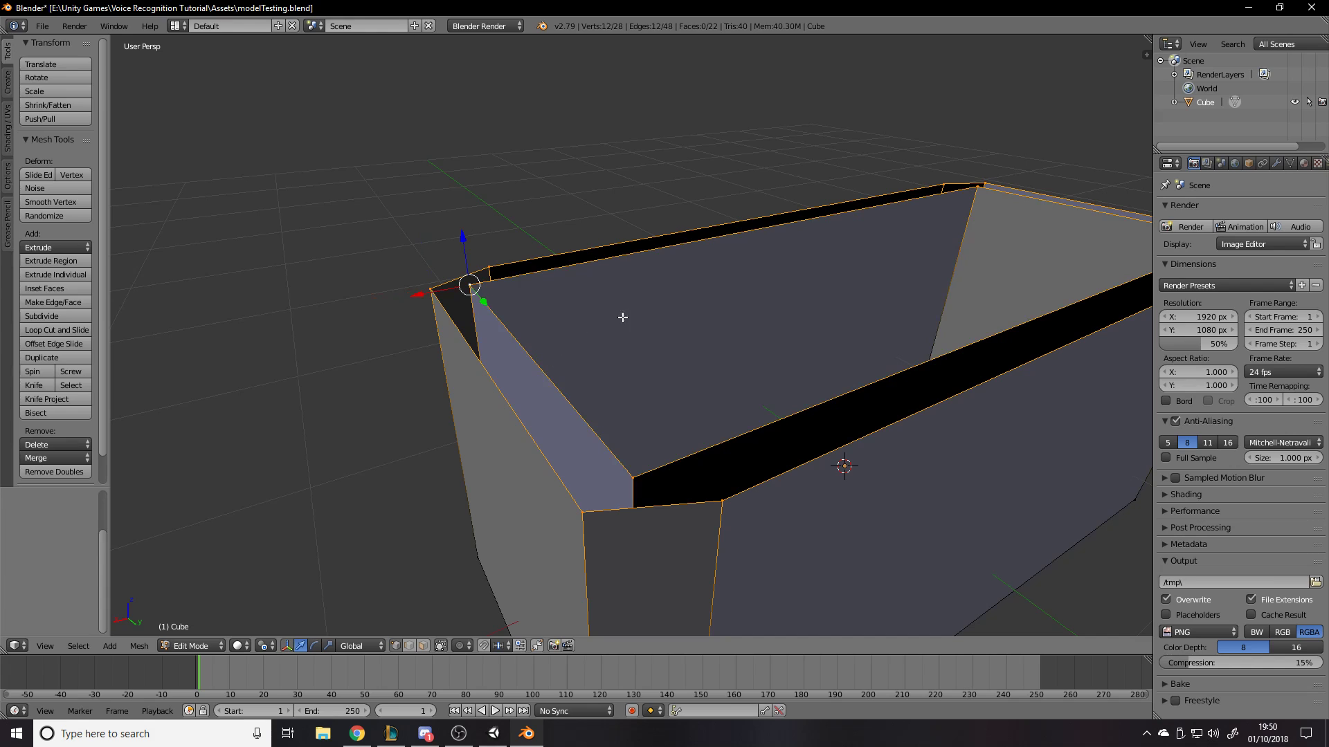
key(f)
key(Tab)
key(a)
key(a)
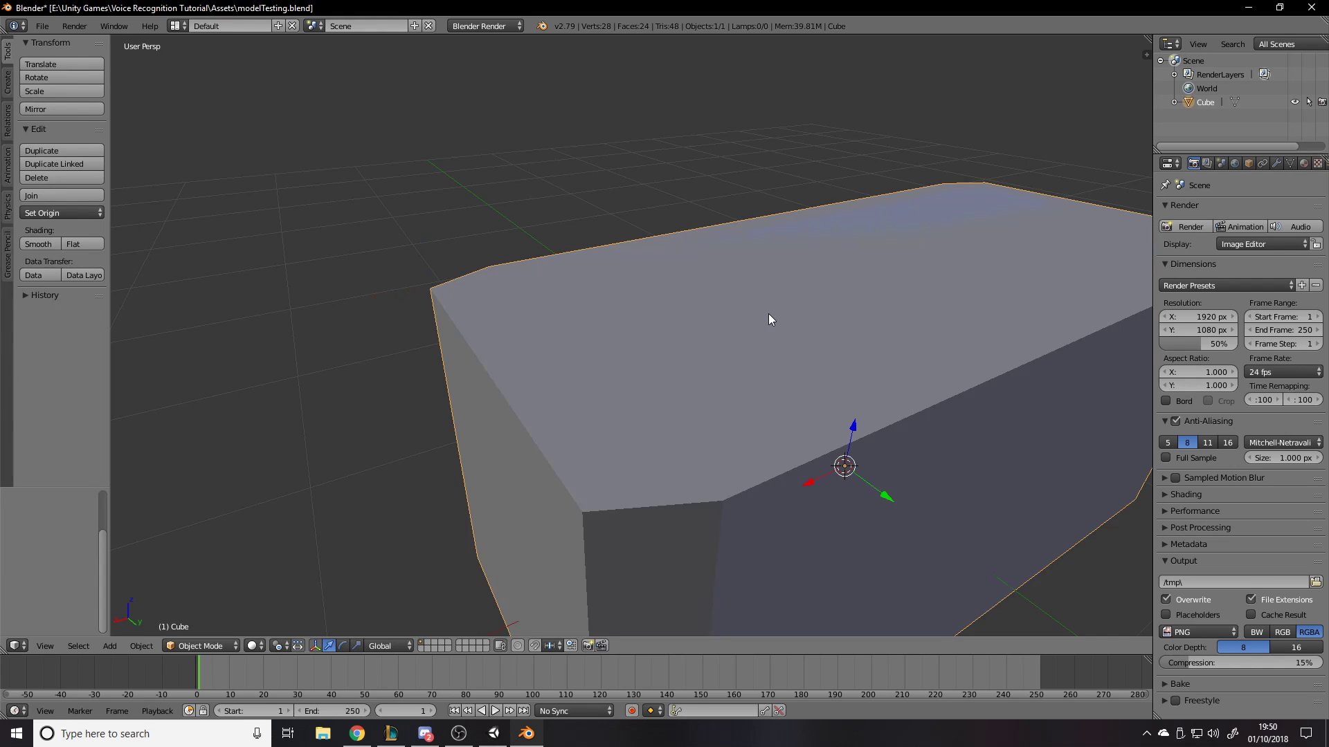
Delete the inner rectangular face on the box's top using face selection in Edit Mode
key(Tab)
key(a)
middle_drag(782, 314, 785, 330)
scroll(768, 319, down, 3)
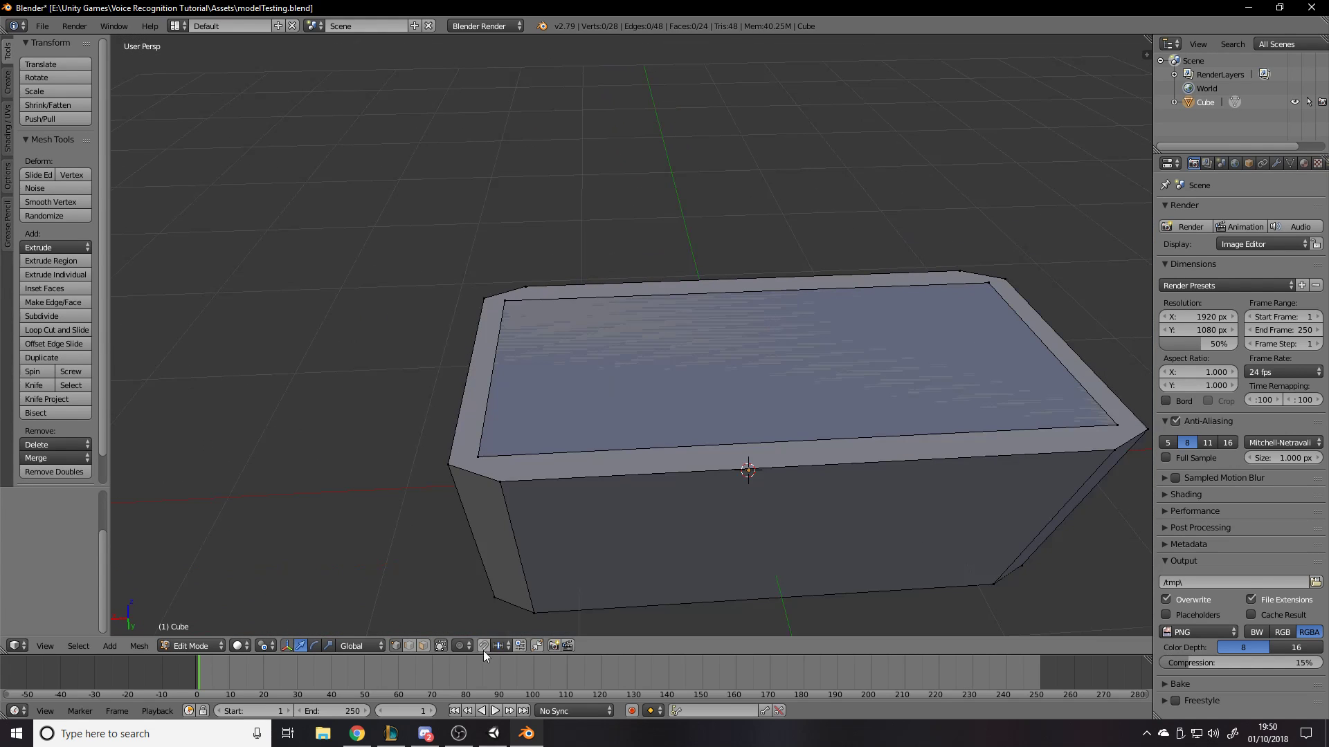
right_click(694, 338)
key(x)
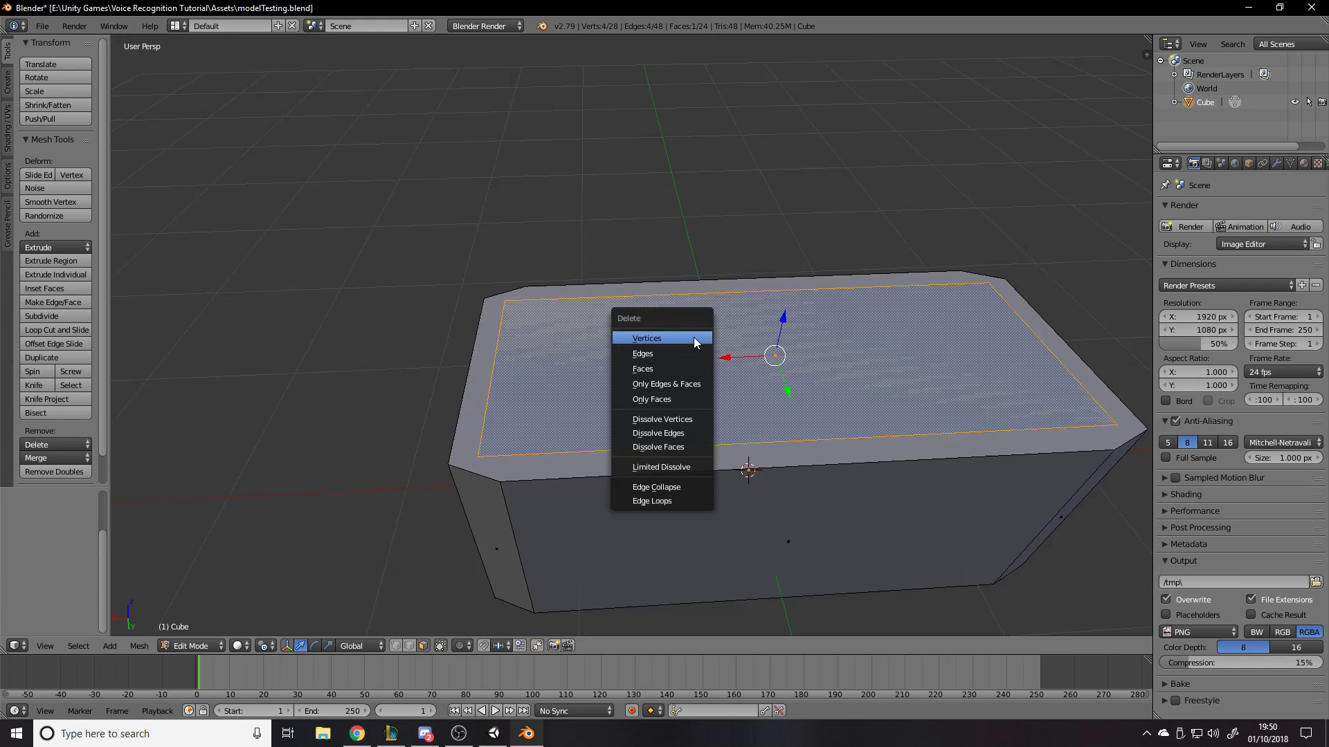
click(681, 374)
scroll(689, 375, up, 2)
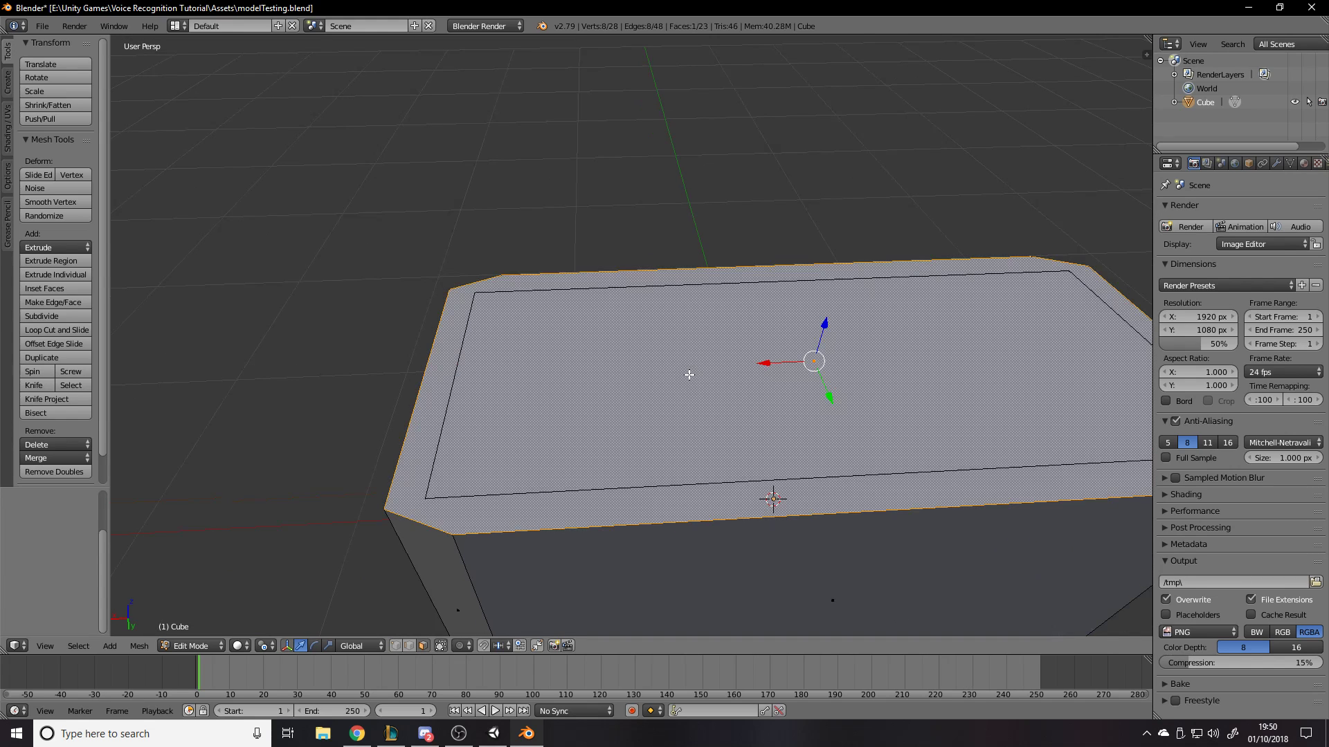
Try to move the remaining top face upward along the global Z axis, and undo the move
key(Tab)
key(Tab)
scroll(724, 357, up, 2)
middle_drag(776, 371, 789, 343)
drag(891, 242, 915, 148)
key(ctrl+z)
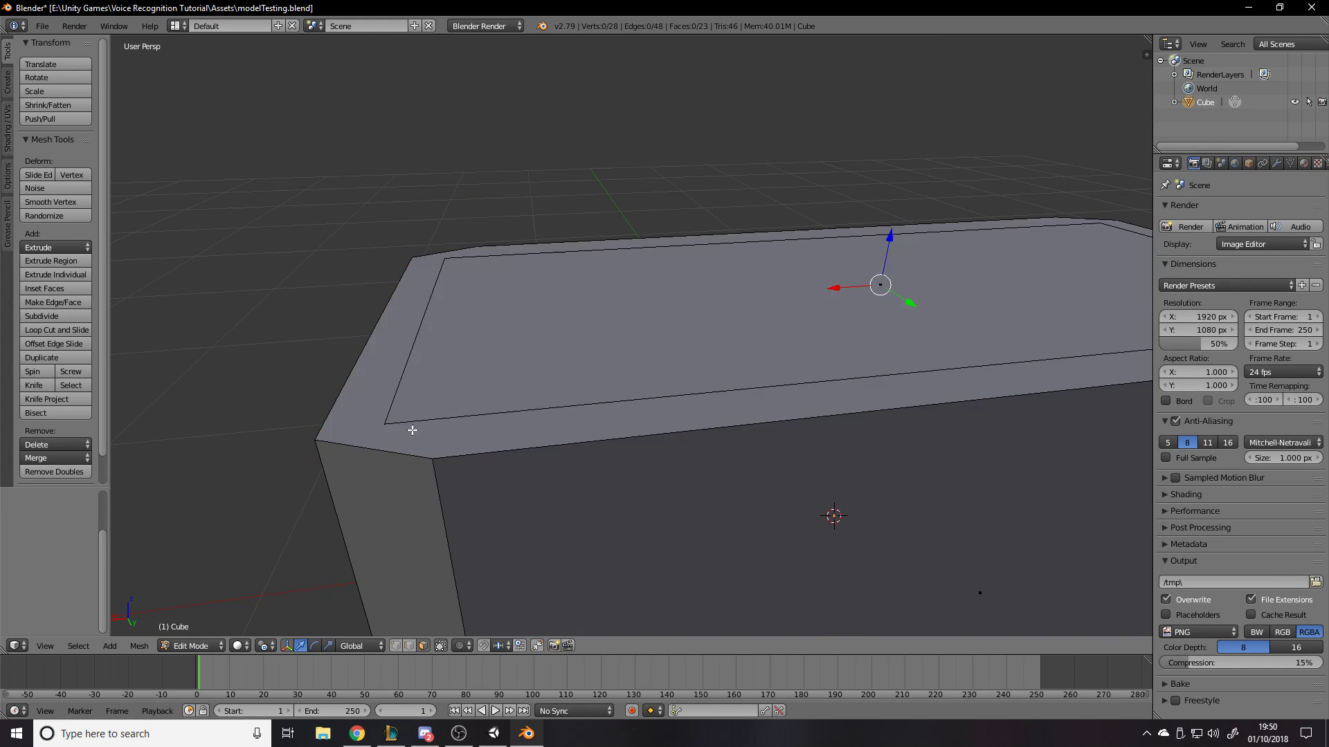
Select the inner edge loop on the box's top, delete its edges, and inspect the box in Object Mode
key(a)
right_click(487, 397)
key(a)
alt+right_click(462, 418)
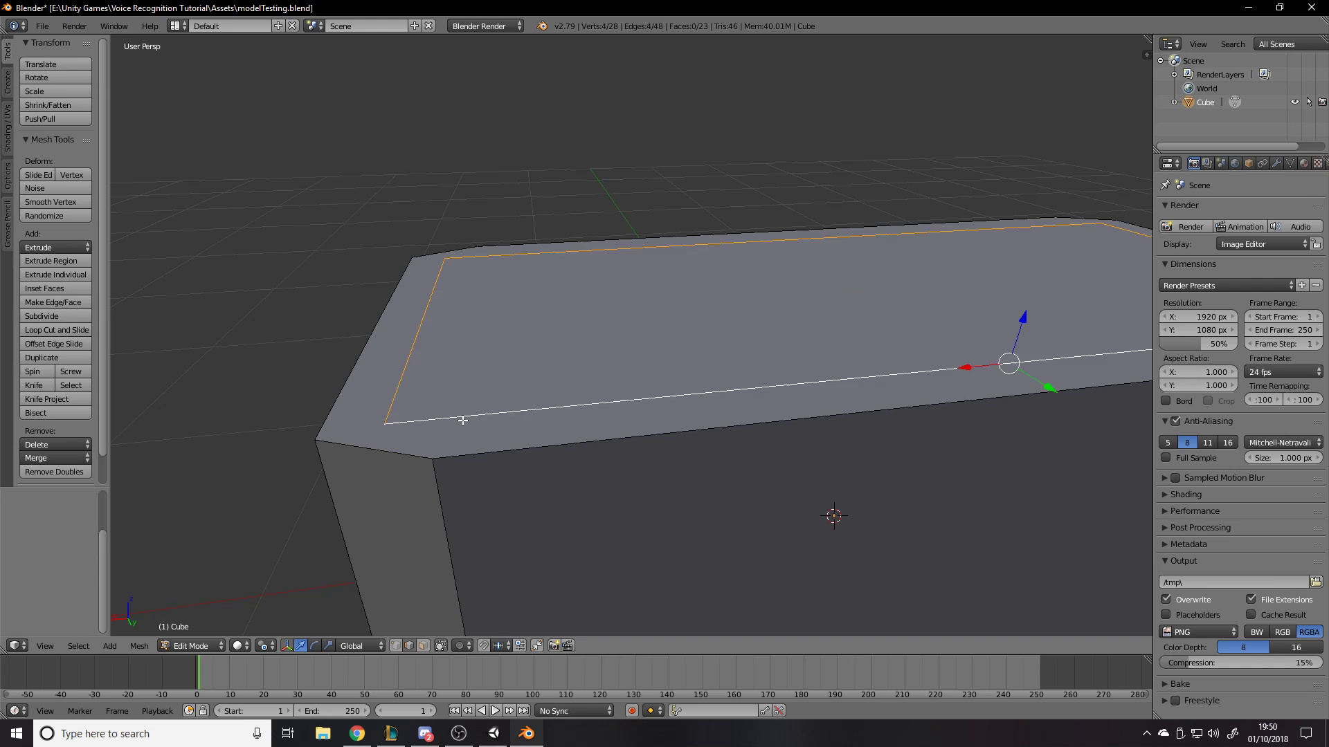
key(x)
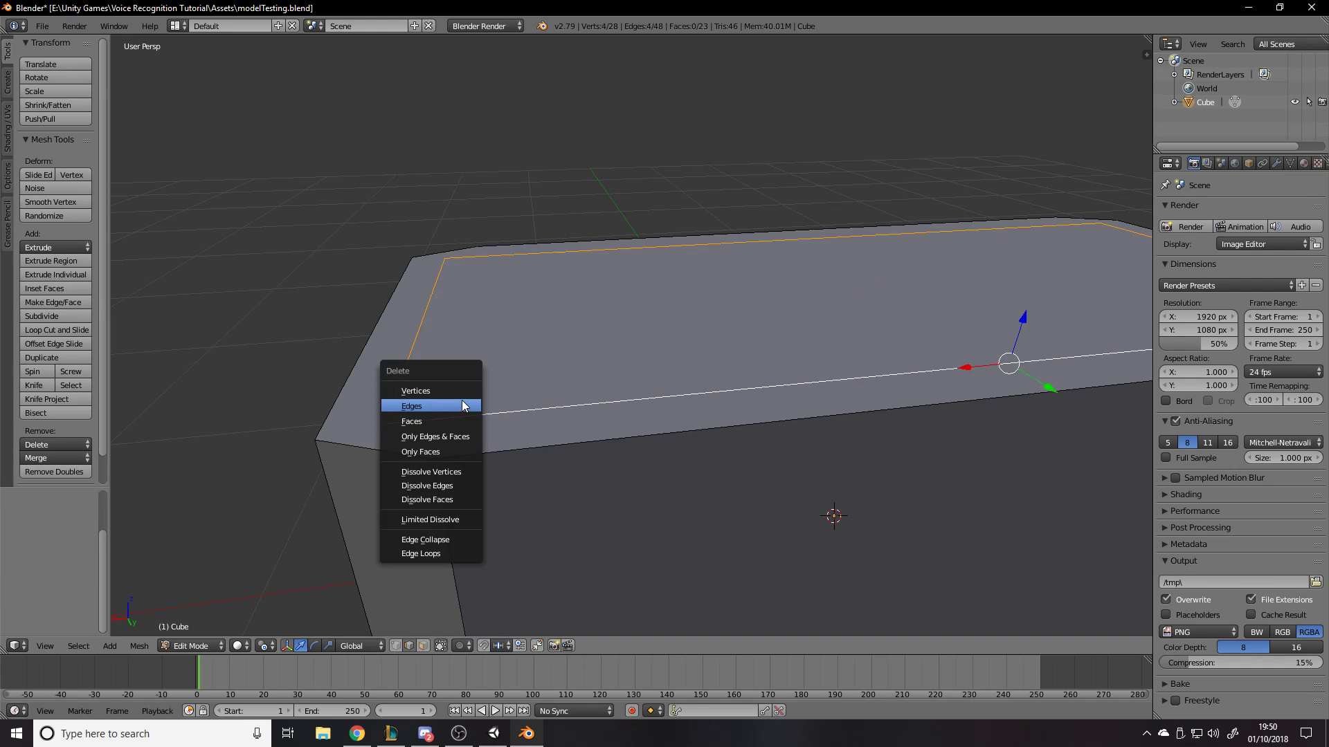
click(462, 406)
key(Tab)
scroll(704, 361, down, 2)
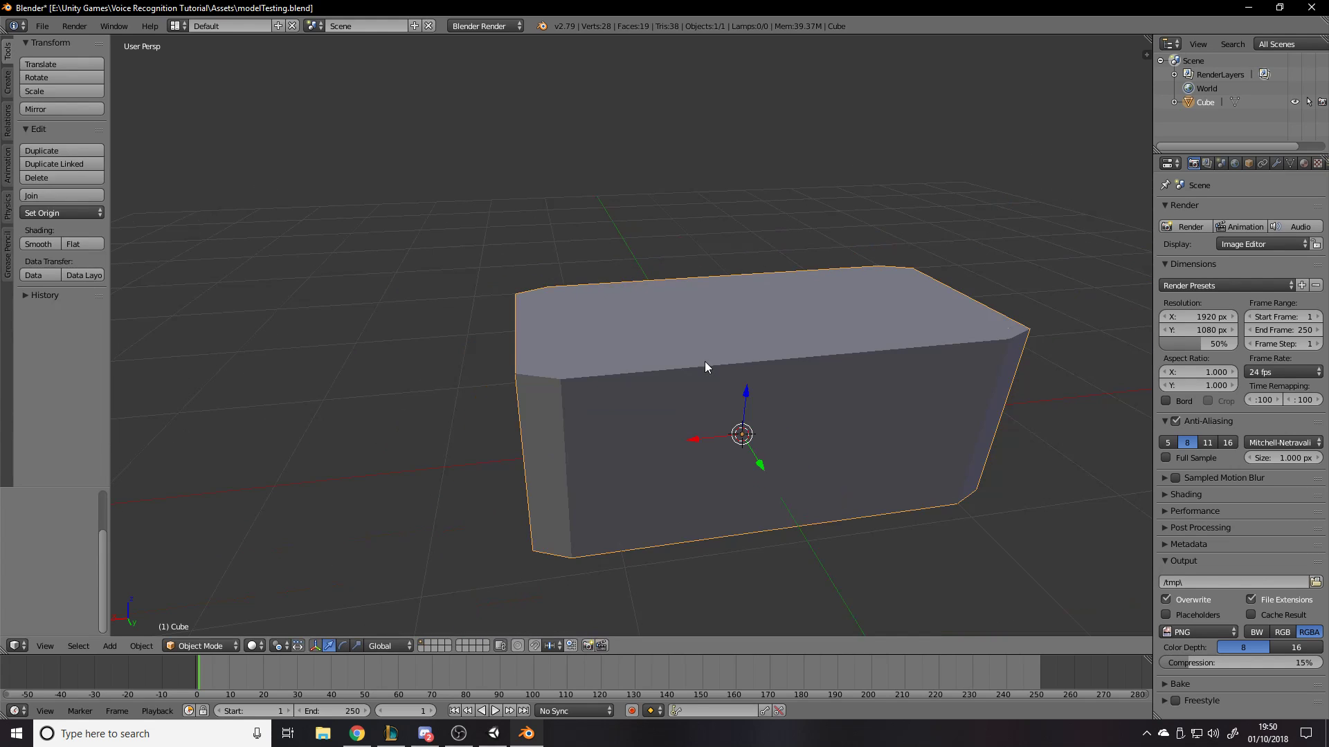
scroll(704, 362, up, 4)
middle_drag(704, 361, 757, 350)
Undo the edge deletion, the face deletion and the rim fill on the box's top
key(Tab)
key(ctrl+z)
key(ctrl+z)
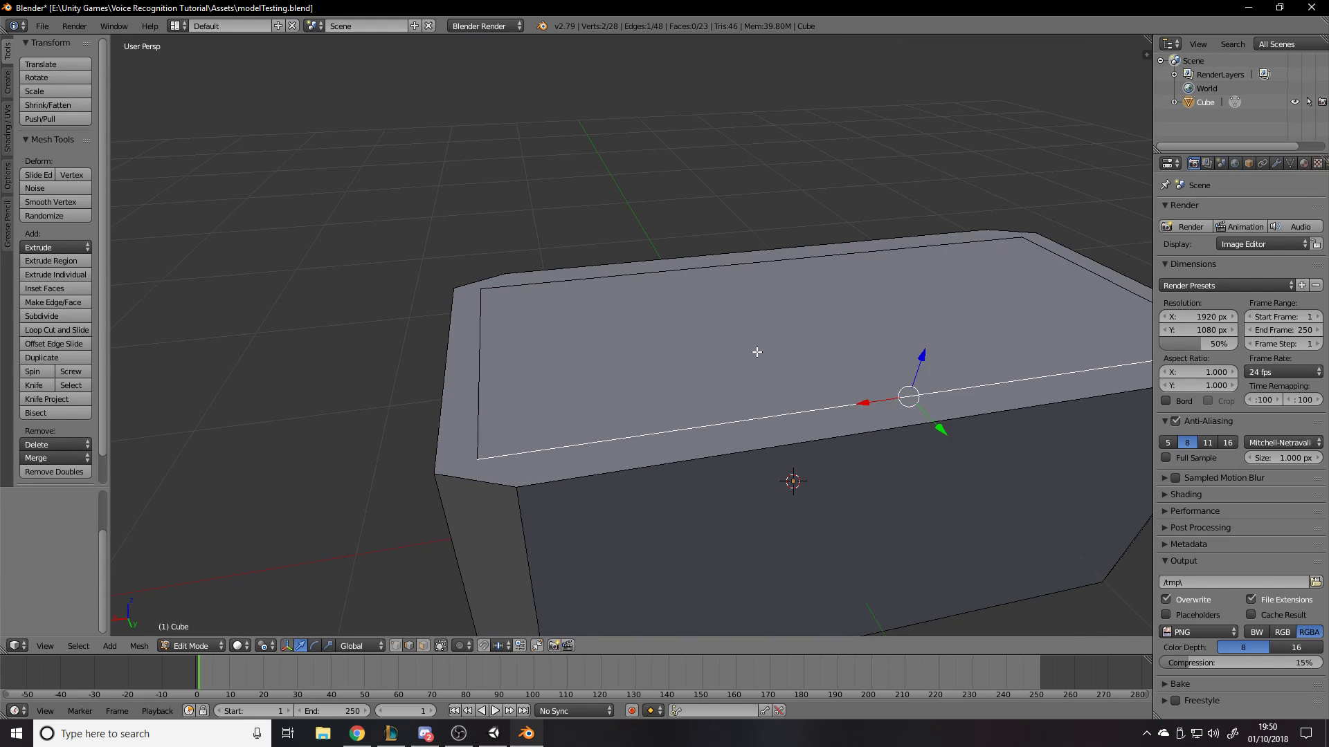
key(3)
right_click(757, 352)
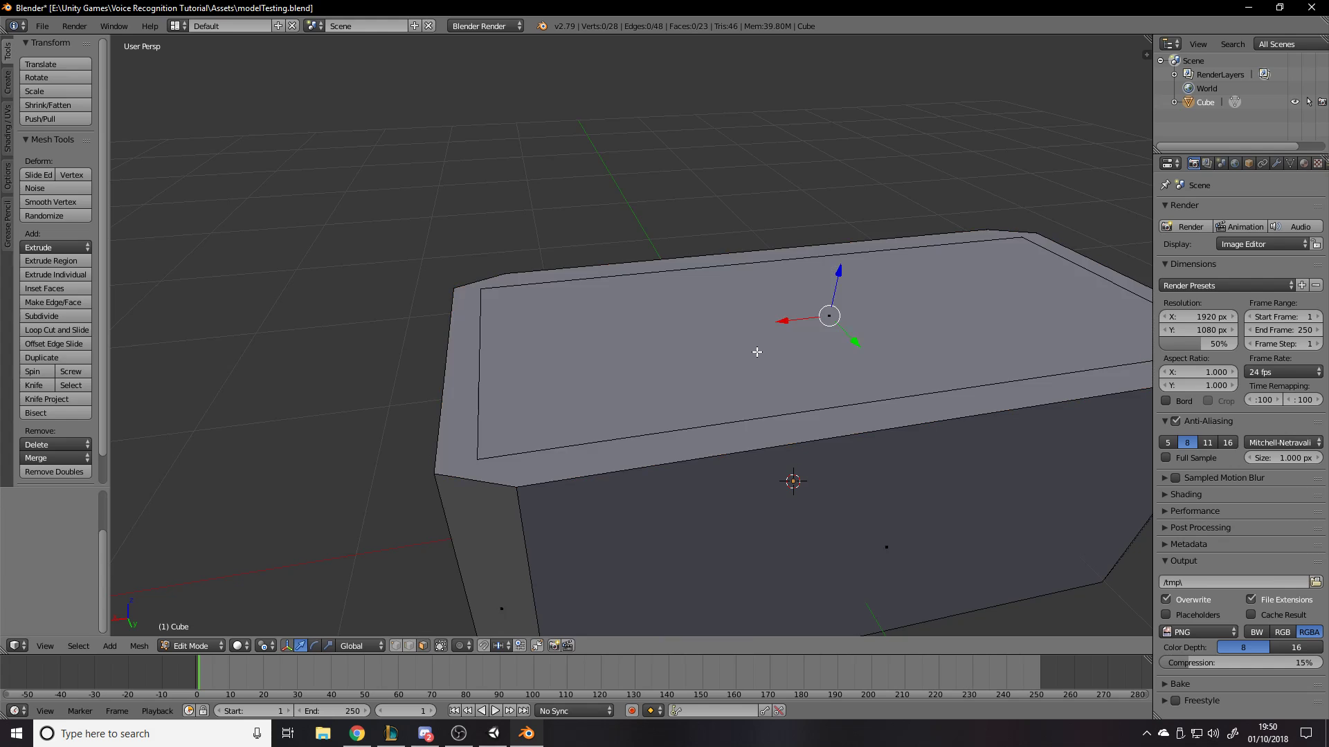
key(ctrl+z)
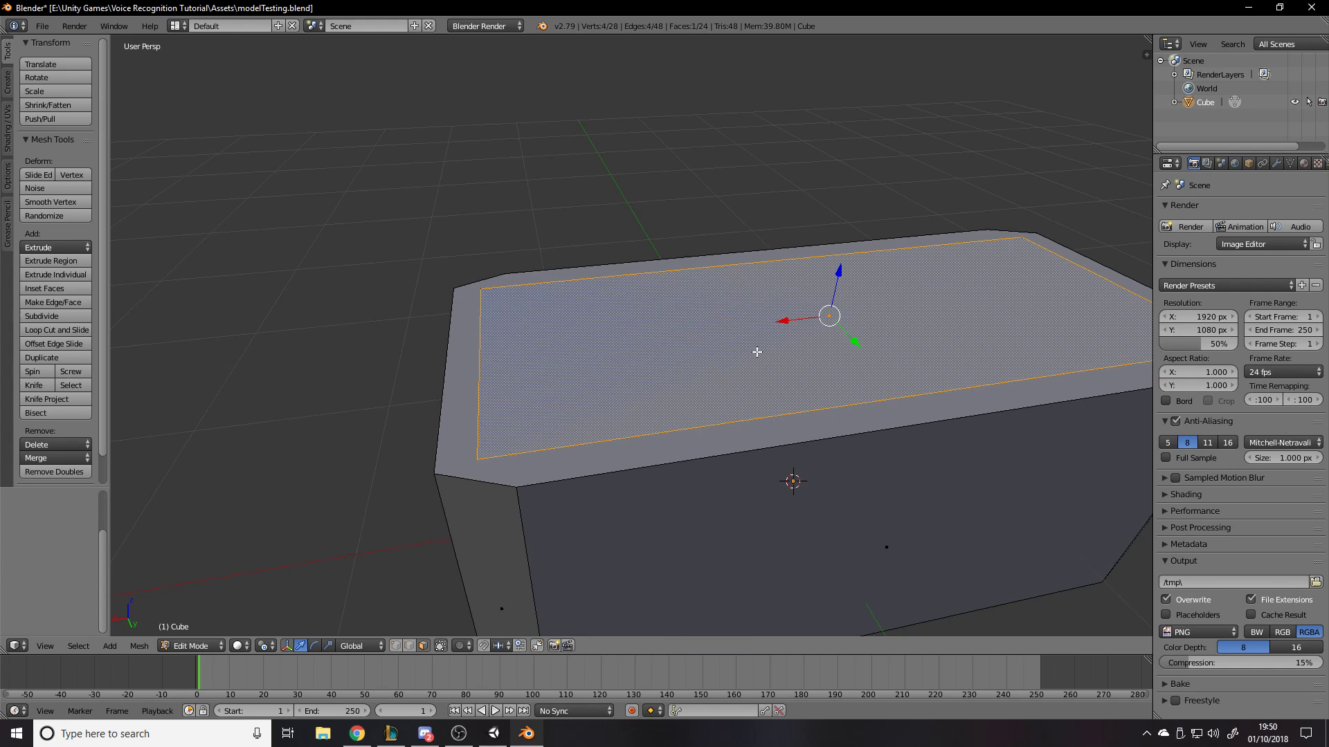
key(ctrl+z)
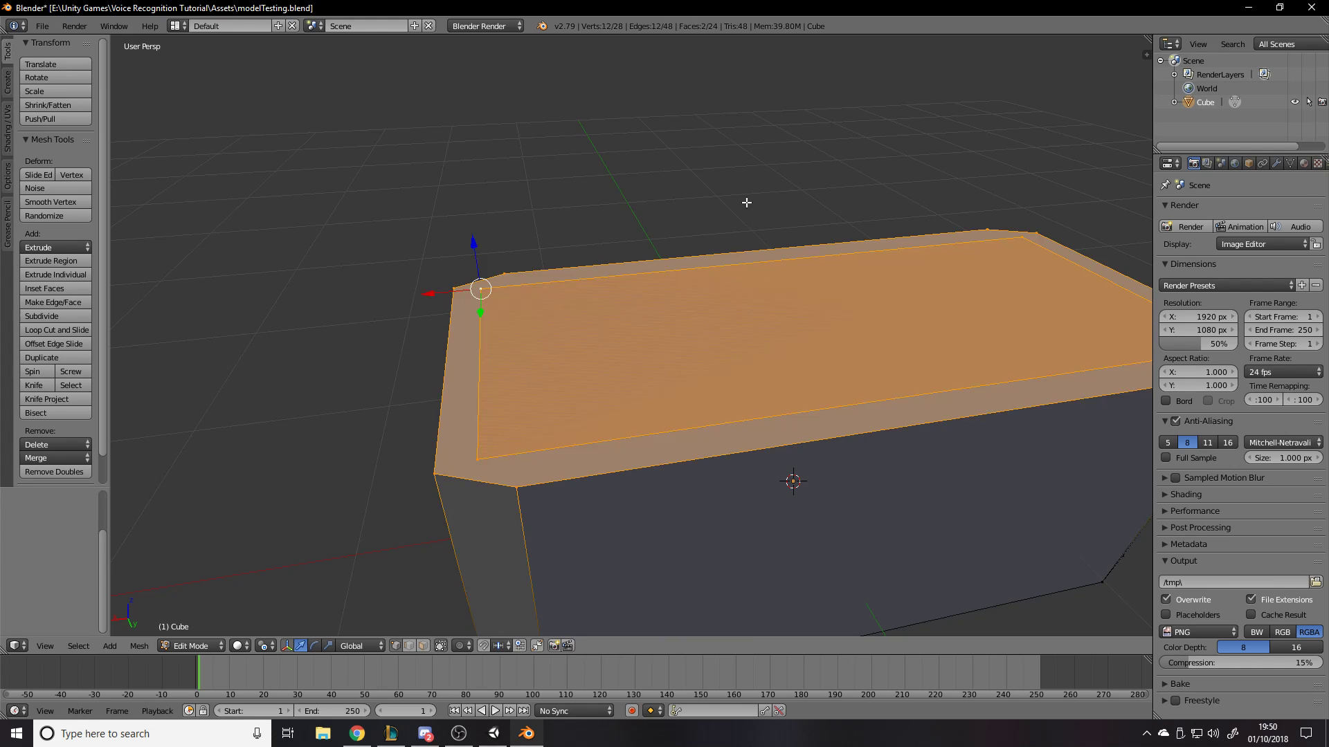
key(ctrl+z)
key(ctrl+z)
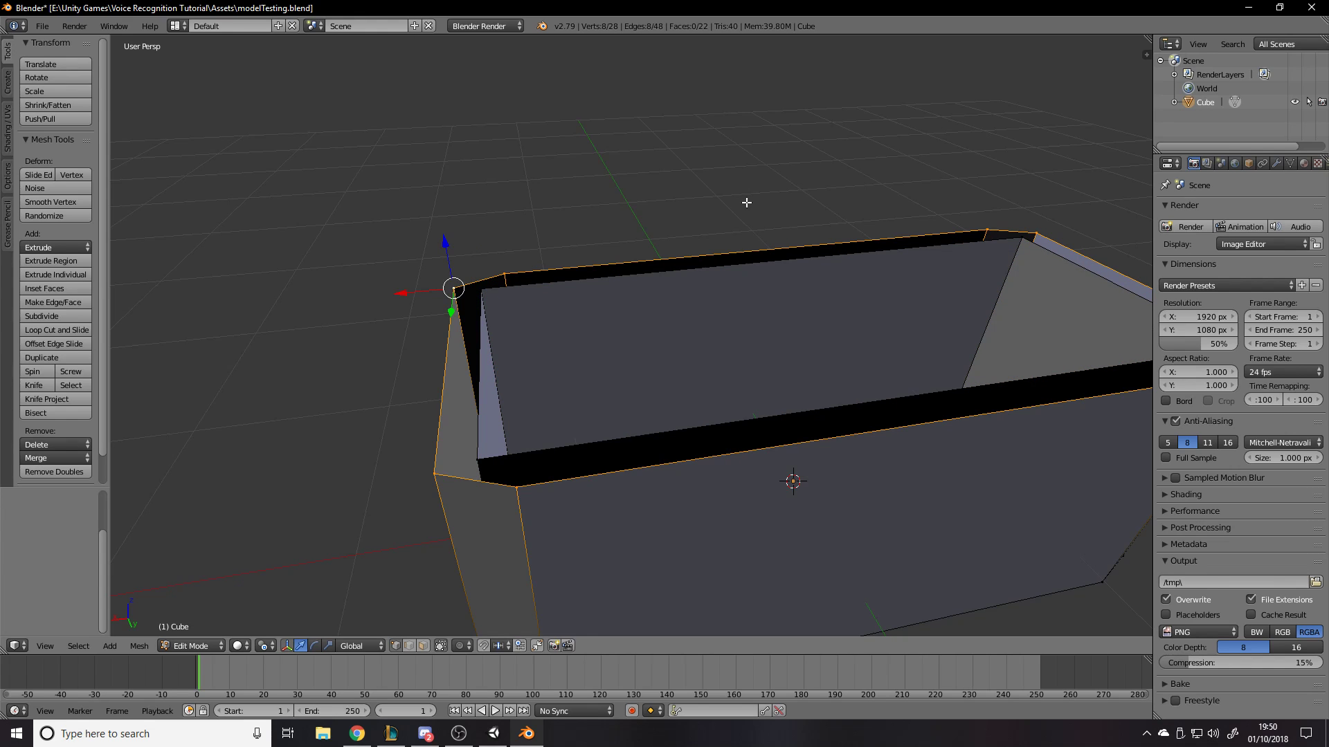
key(f)
key(ctrl+z)
key(Tab)
middle_drag(675, 298, 553, 356)
key(Tab)
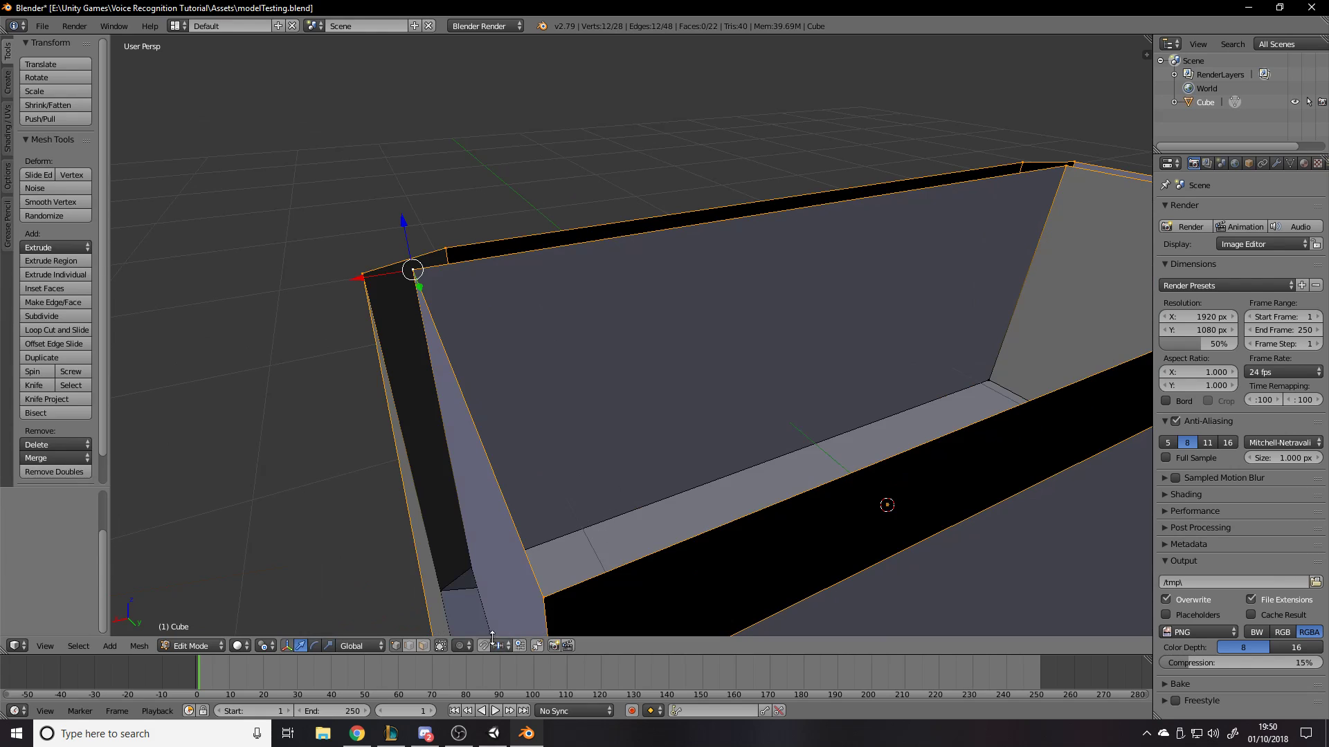
Fill the gap between the inner and outer rim edges with a face on each of two sides of the box
click(521, 539)
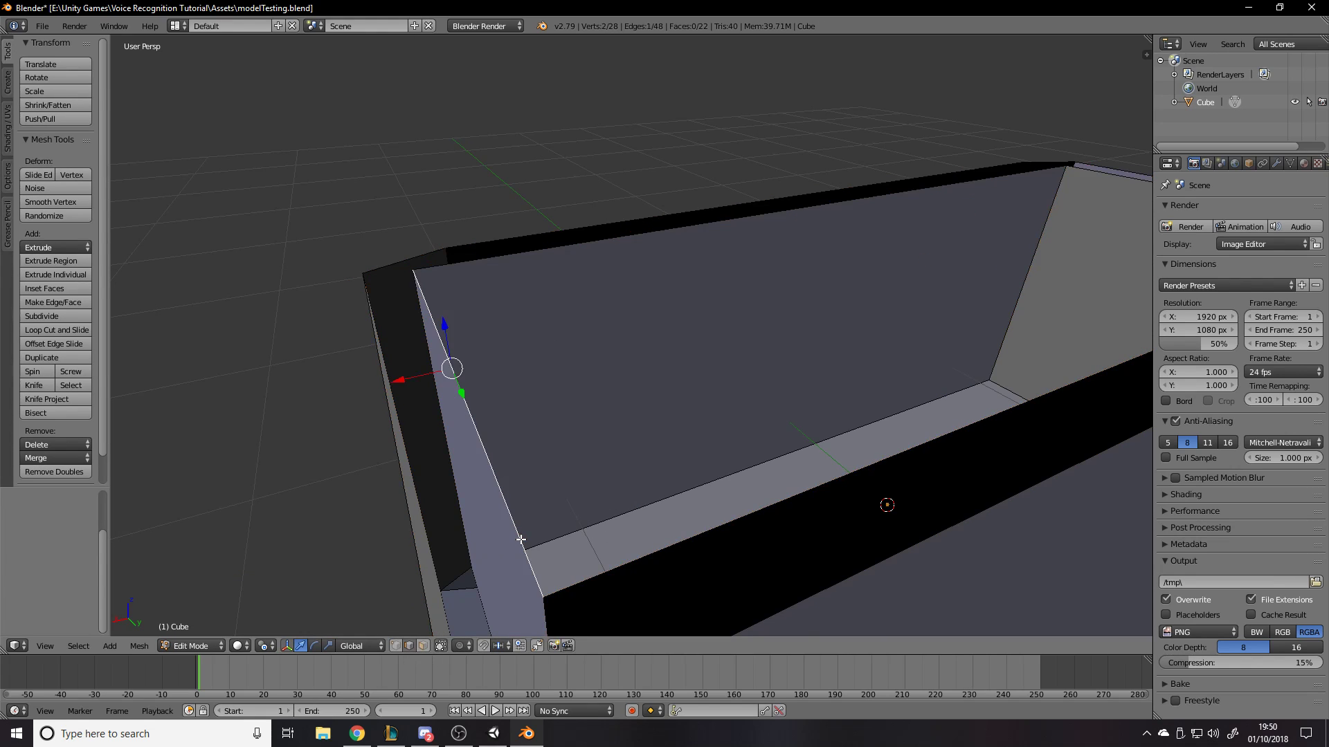
middle_drag(520, 539, 545, 525)
shift+click(584, 460)
key(f)
mouse_move(670, 451)
middle_down()
mouse_move(692, 429)
mouse_move(678, 415)
mouse_move(656, 454)
mouse_move(572, 472)
mouse_move(658, 439)
middle_up()
click(658, 428)
shift+right_click(744, 465)
scroll(764, 436, down, 2)
key(f)
Fill the gap between the inner and outer rim edges on the two remaining sides of the box
middle_drag(934, 375, 780, 371)
right_click(781, 372)
shift+right_click(790, 397)
key(f)
middle_drag(888, 361, 690, 362)
right_click(512, 284)
shift+right_click(516, 298)
key(f)
Fill the triangular gaps at the first two rim corners with faces, one corner at a time
middle_drag(517, 298, 610, 430)
right_click(668, 400)
shift+right_click(659, 417)
shift+right_click(677, 411)
key(f)
right_click(582, 446)
right_click(617, 467)
shift+right_click(599, 461)
shift+right_click(575, 489)
key(f)
Clear the selection and fill the triangular gap at the third rim corner with a face
middle_drag(419, 387, 640, 426)
shift+right_click(477, 473)
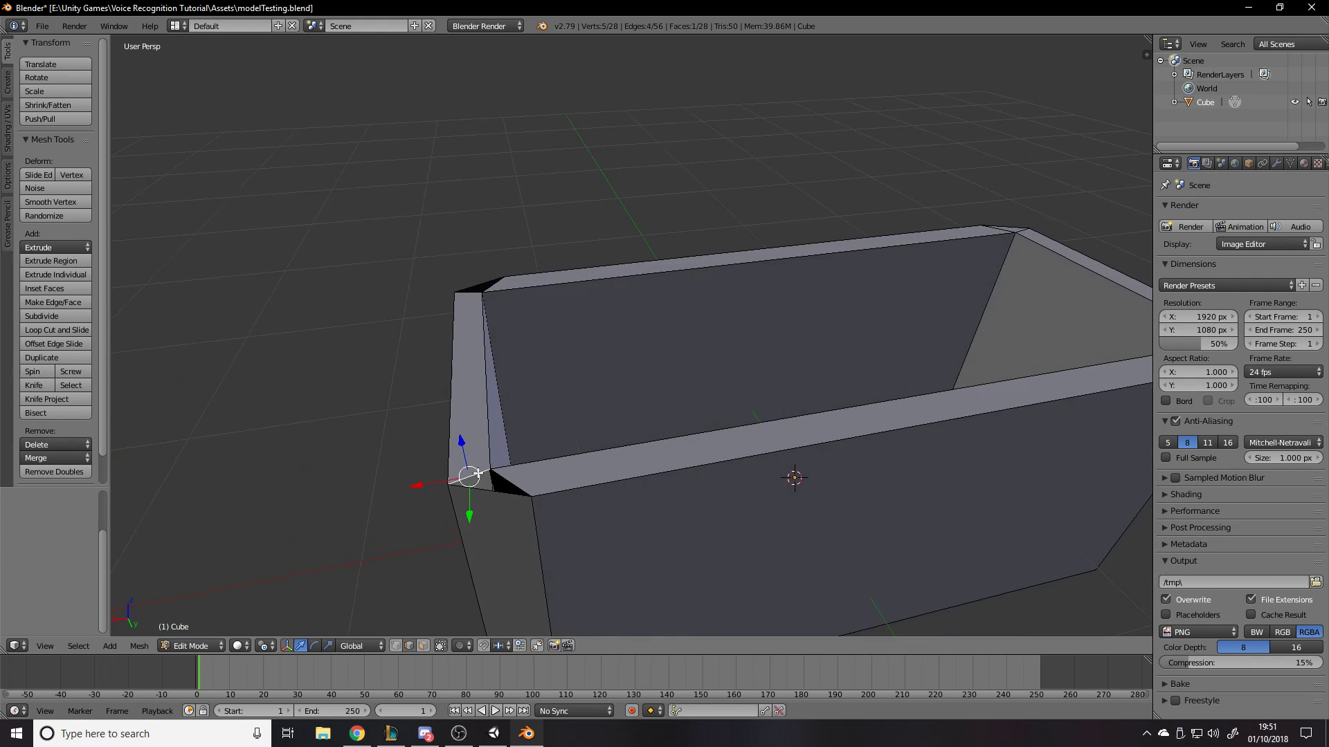
middle_drag(496, 475, 563, 484)
key(a)
right_click(682, 488)
shift+right_click(744, 482)
key(f)
Fill the triangular gap at the last rim corner with a face and clear the selection
middle_drag(593, 436, 680, 457)
scroll(680, 456, up, 2)
right_click(646, 498)
shift+right_click(621, 532)
right_click(653, 511)
shift+right_click(627, 538)
shift+right_click(675, 562)
key(f)
middle_drag(717, 553, 689, 523)
key(a)
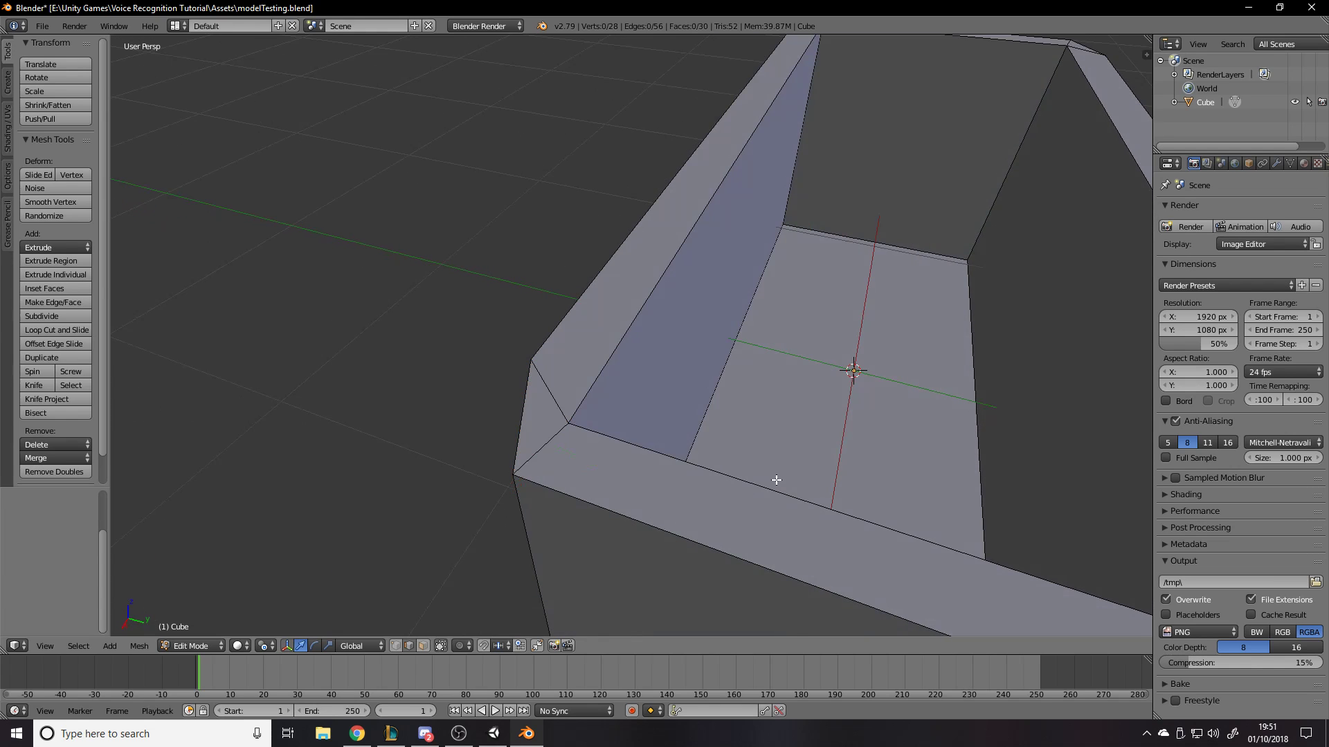
Save the Blender box model and switch to Unity
scroll(776, 480, down, 5)
key(ctrl+s)
middle_drag(807, 459, 543, 439)
click(712, 450)
scroll(682, 415, up, 3)
key(alt+Tab)
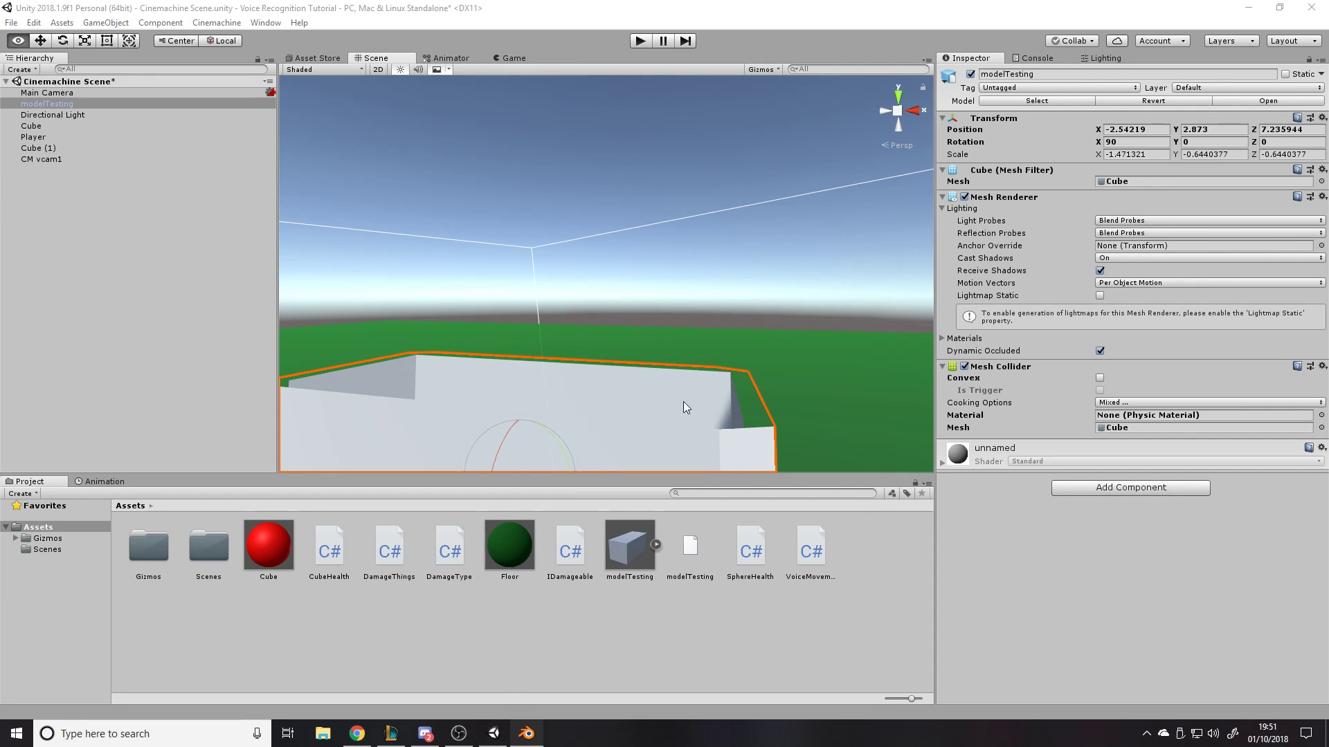
Examine the updated modelTesting box from several angles in the Scene view
scroll(616, 374, down, 5)
scroll(618, 339, up, 5)
right_drag(620, 328, 991, 143)
key(a)
click(700, 315)
key(w)
key(s)
key(d)
right_drag(900, 153, 724, 367)
click(588, 322)
Start play mode and add a Rigidbody component to the modelTesting object from the Scene view
click(633, 43)
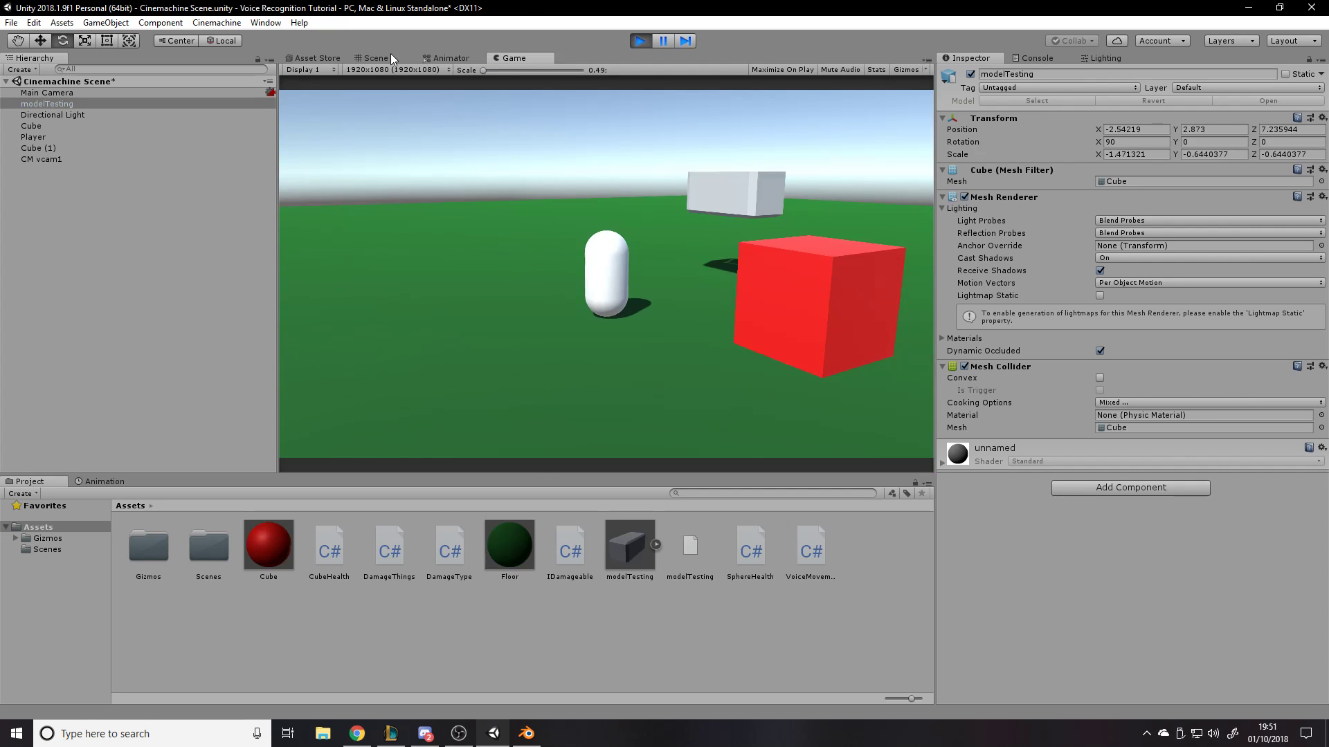
click(386, 56)
click(1131, 487)
text(rigid)
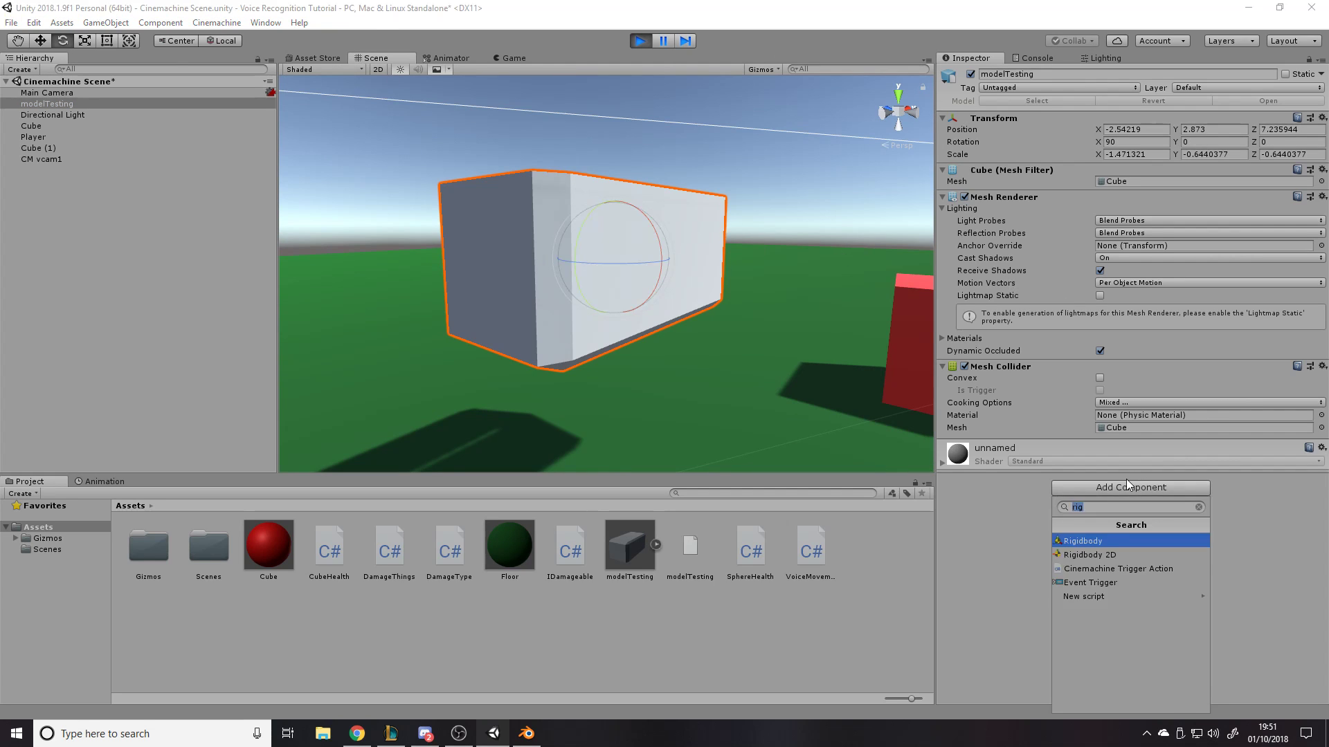
key(Return)
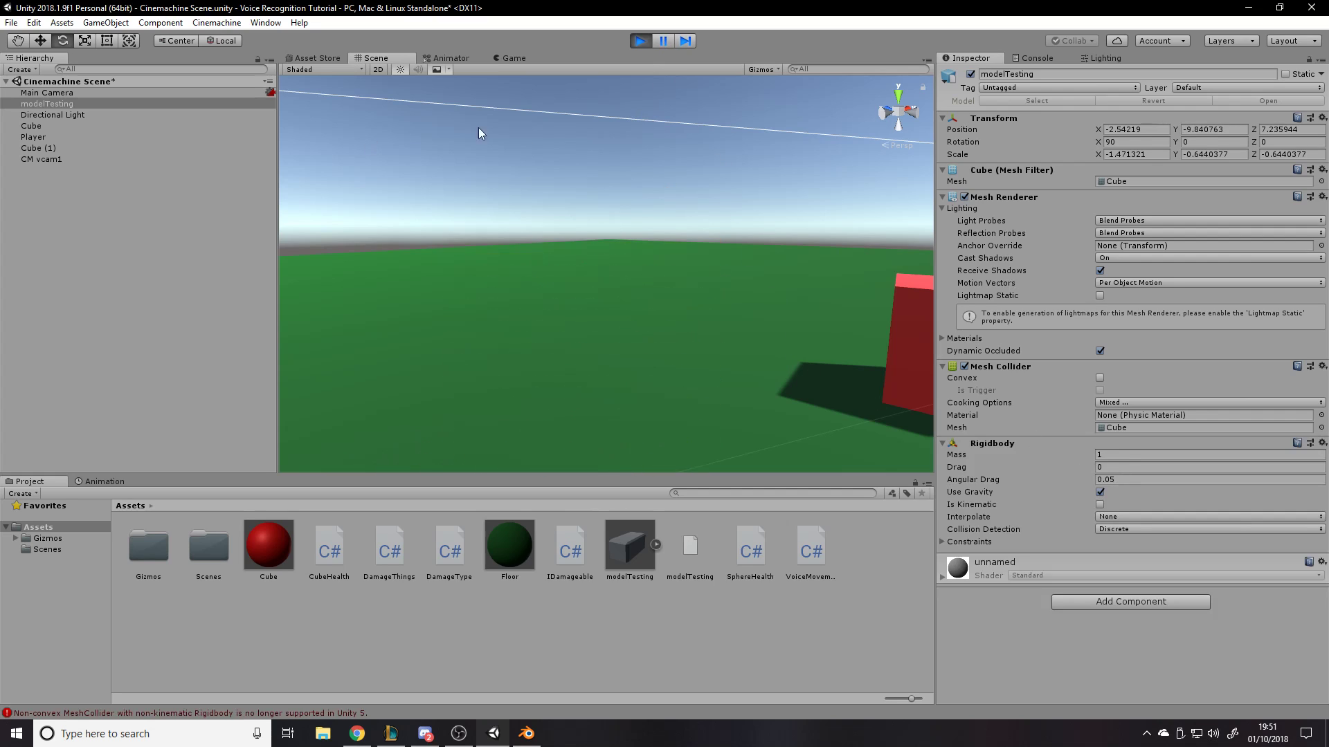
Enable Convex on the box's Mesh Collider and set its Y position to 2
click(1099, 378)
click(1194, 129)
text(2)
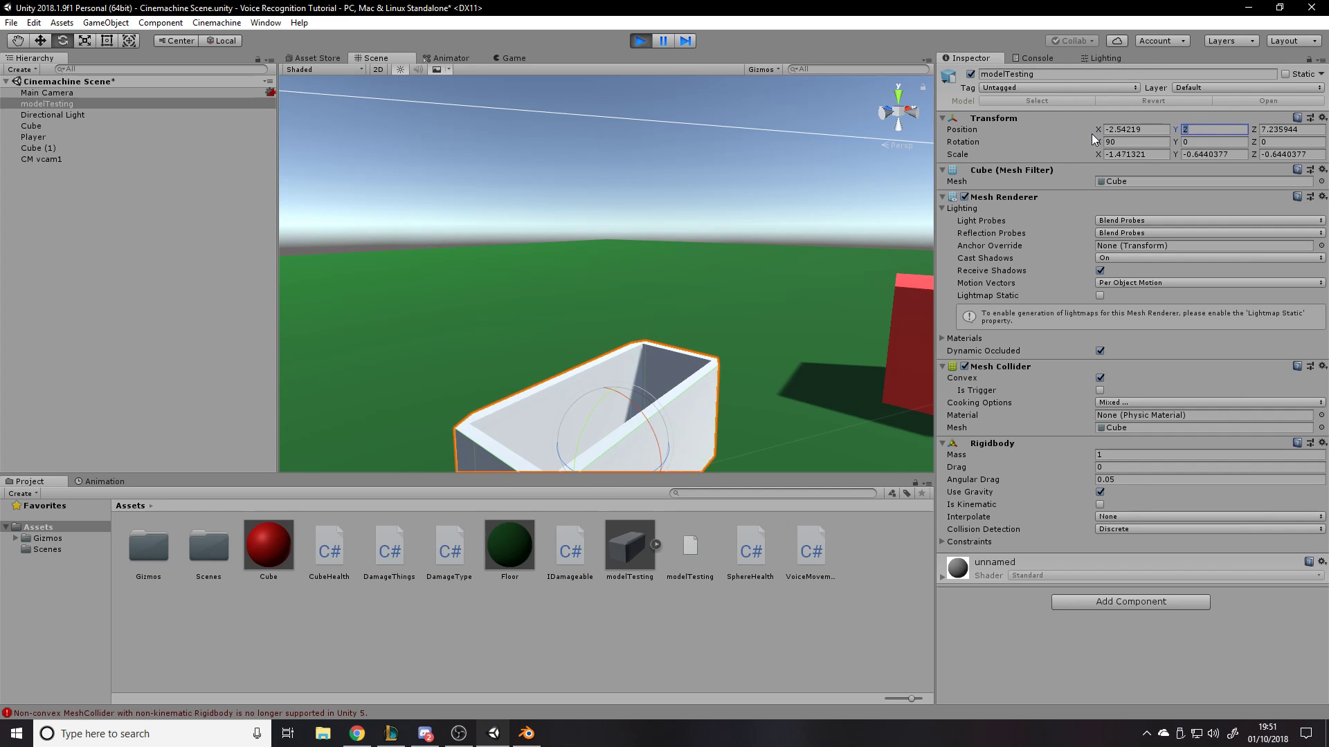
key(Return)
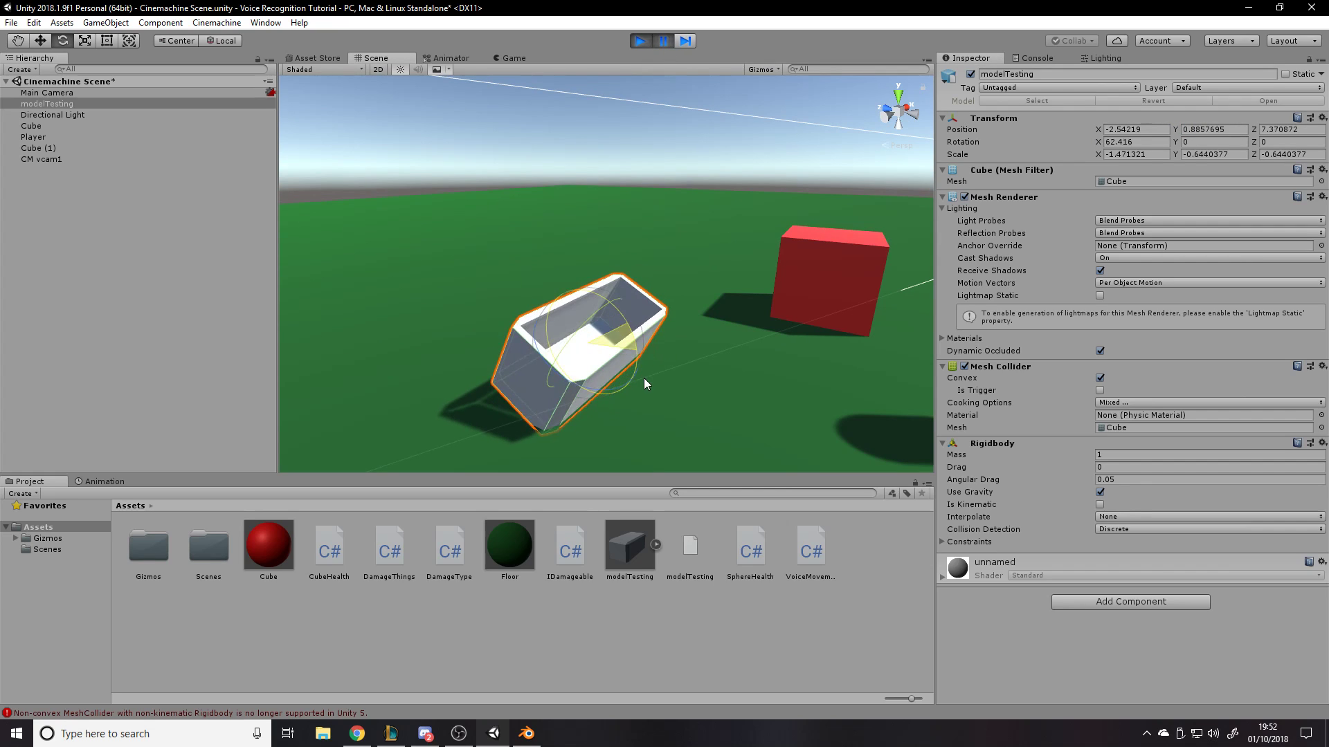
Raise the paused box to a Y position of about 4 and resume play so it drops
click(232, 44)
drag(590, 289, 590, 84)
click(660, 42)
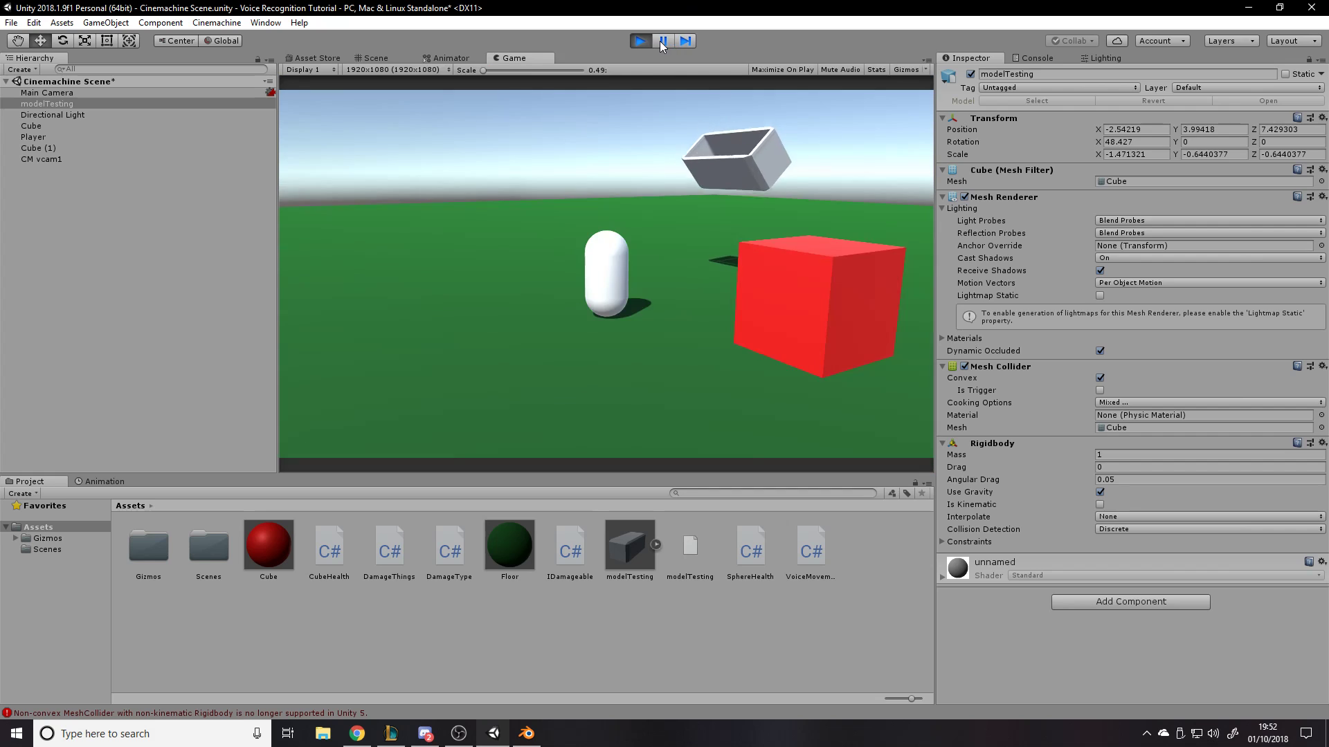
Inspect the dropped box and its collider up close in the Scene view, clear the selection and stop play mode
click(378, 58)
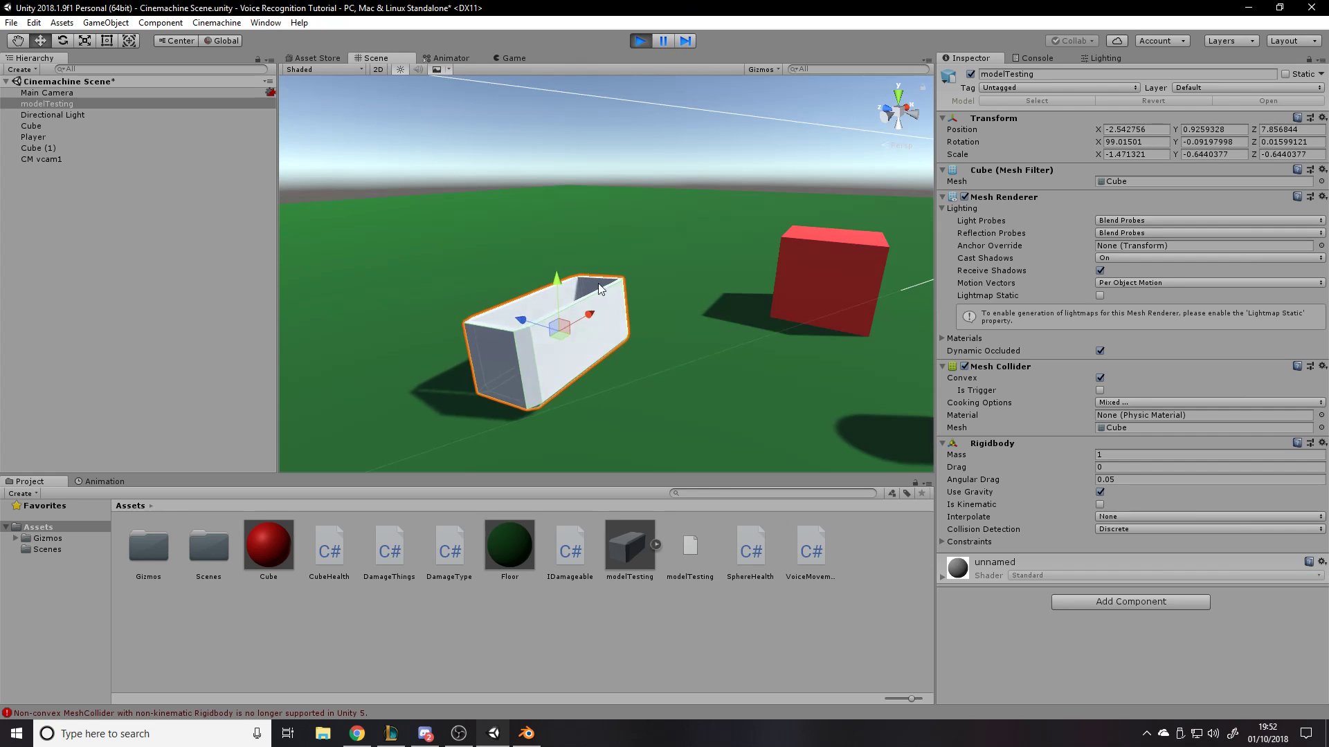
click(683, 143)
right_drag(683, 143, 670, 241)
click(619, 295)
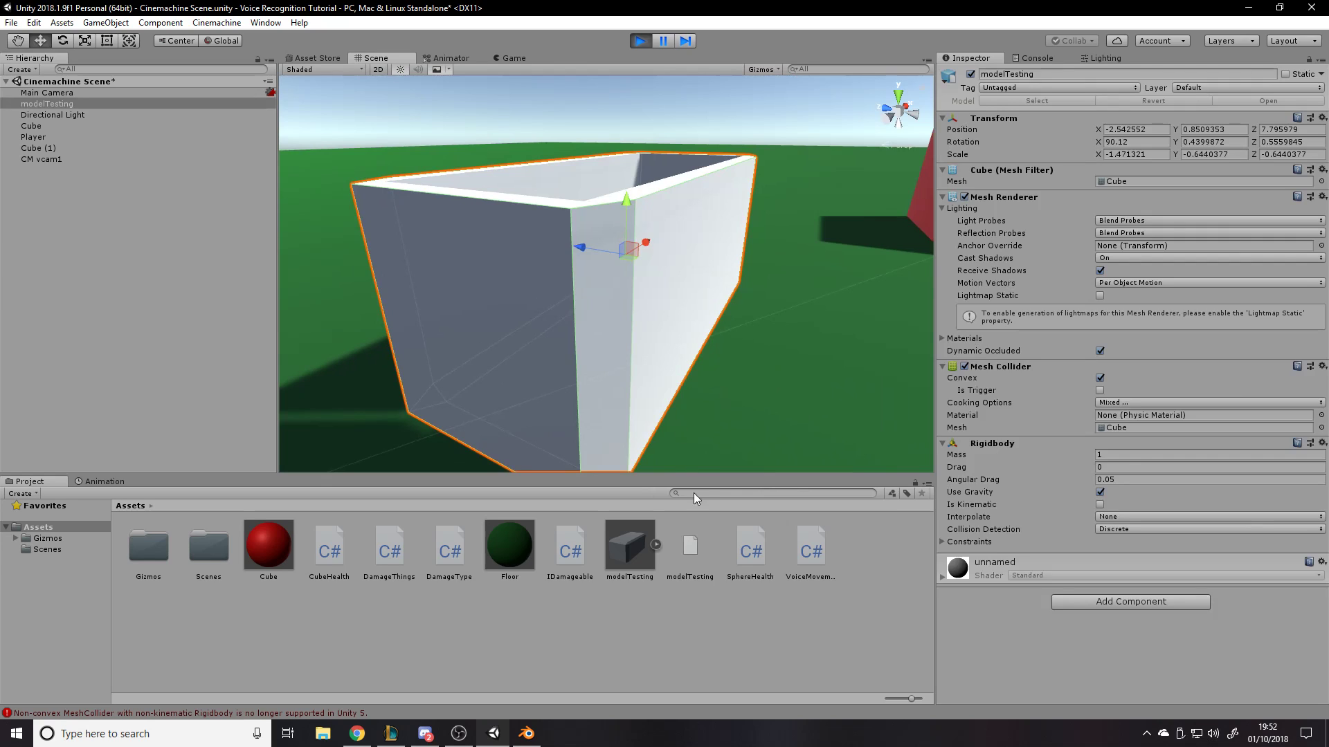
click(743, 580)
click(644, 46)
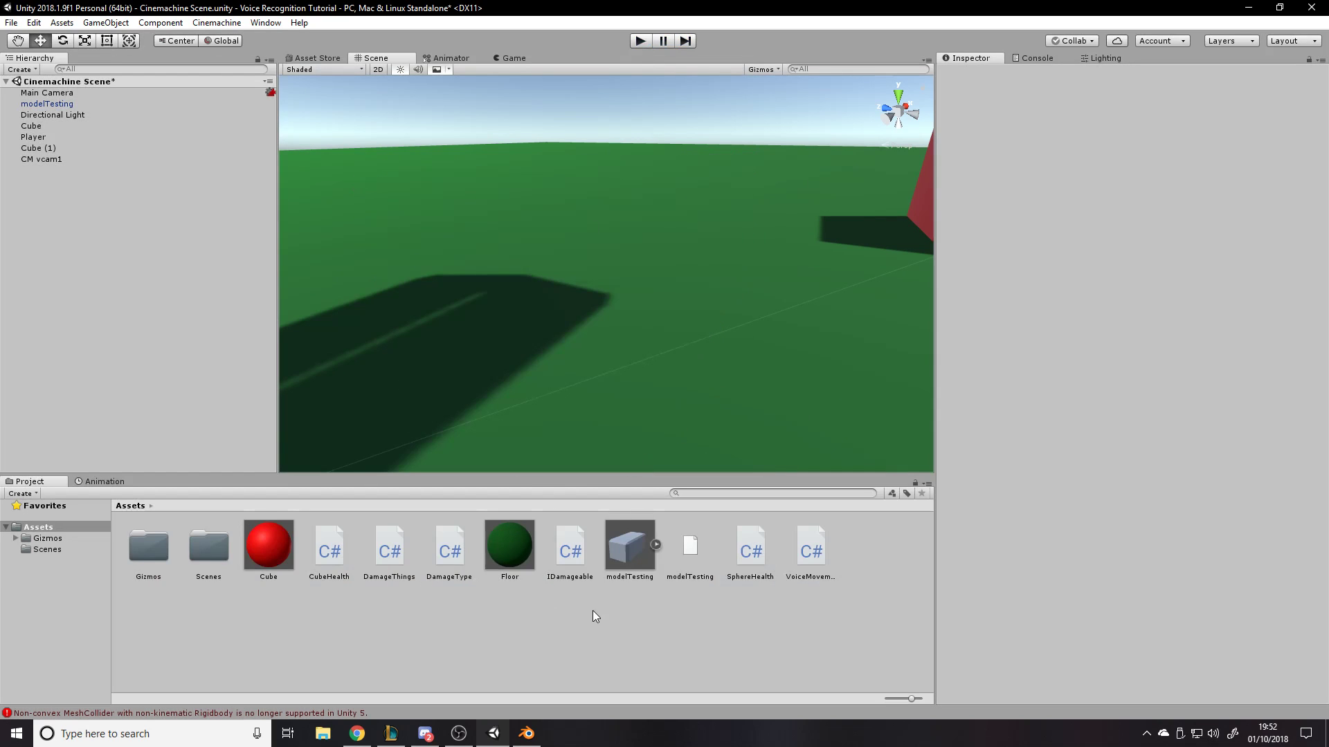
Switch to the modelTesting file in Blender and try Scale, Rotate and Extrude on the box's inner rim edge
double_click(600, 573)
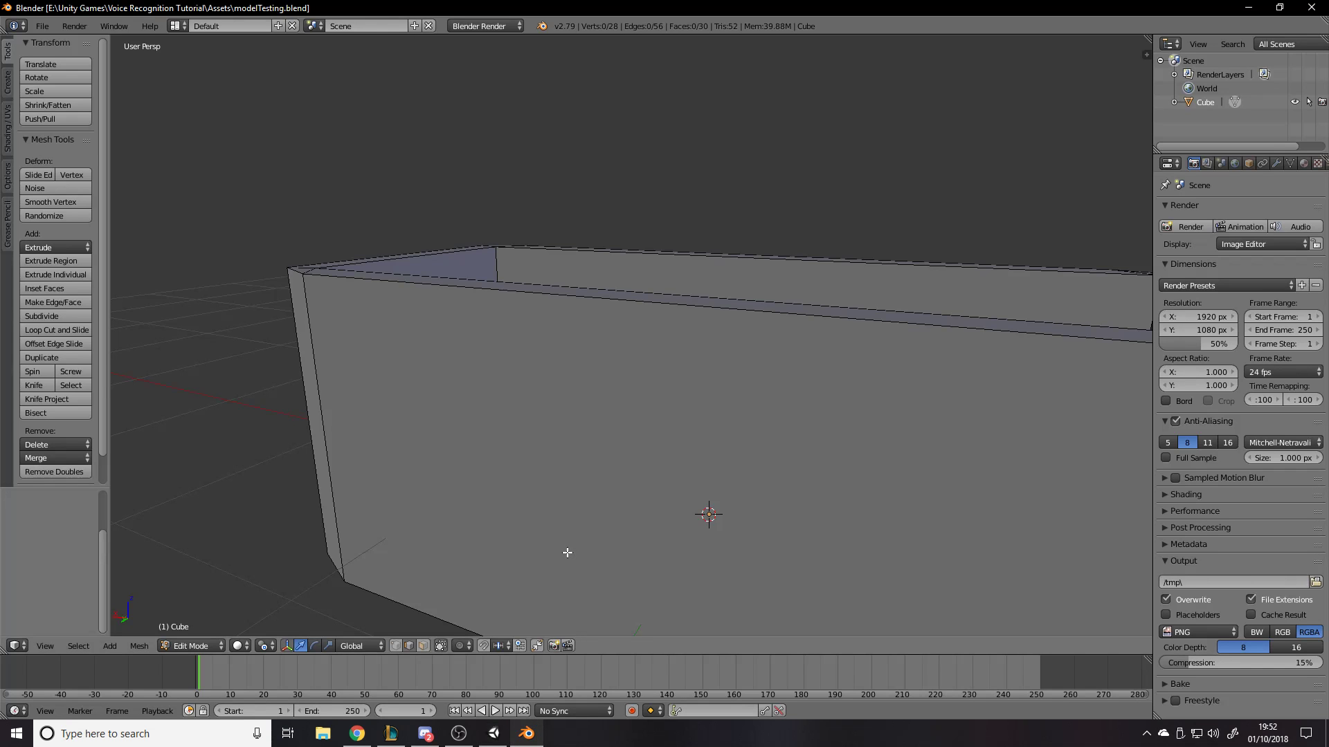
click(669, 292)
right_click(668, 291)
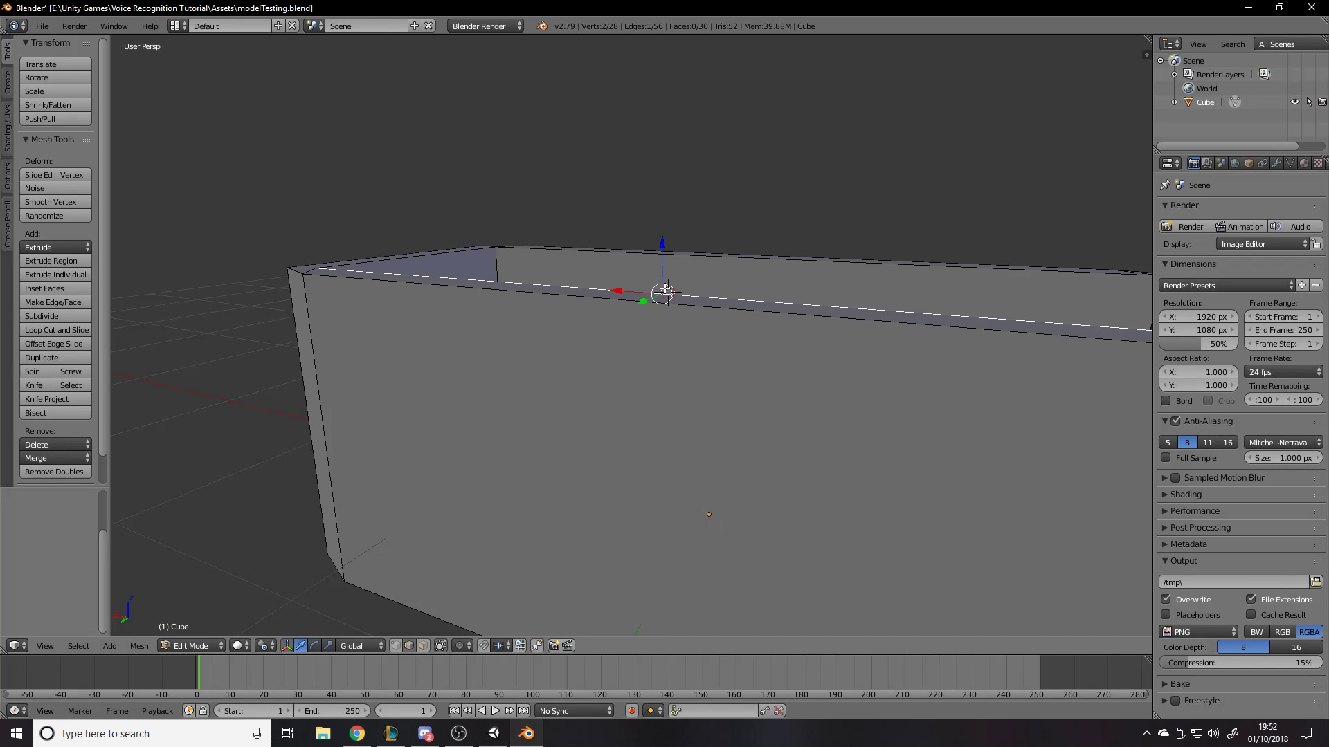
key(s)
right_click(919, 350)
key(r)
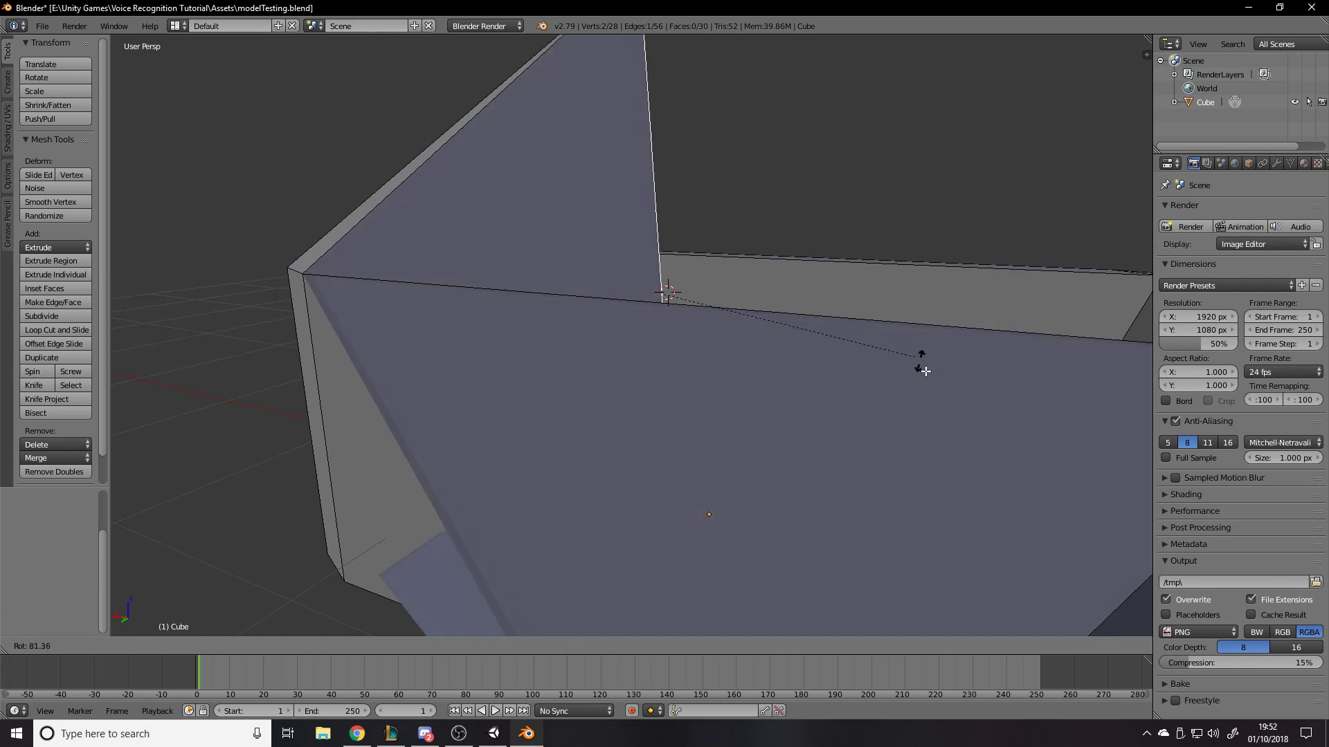
right_click(857, 185)
key(e)
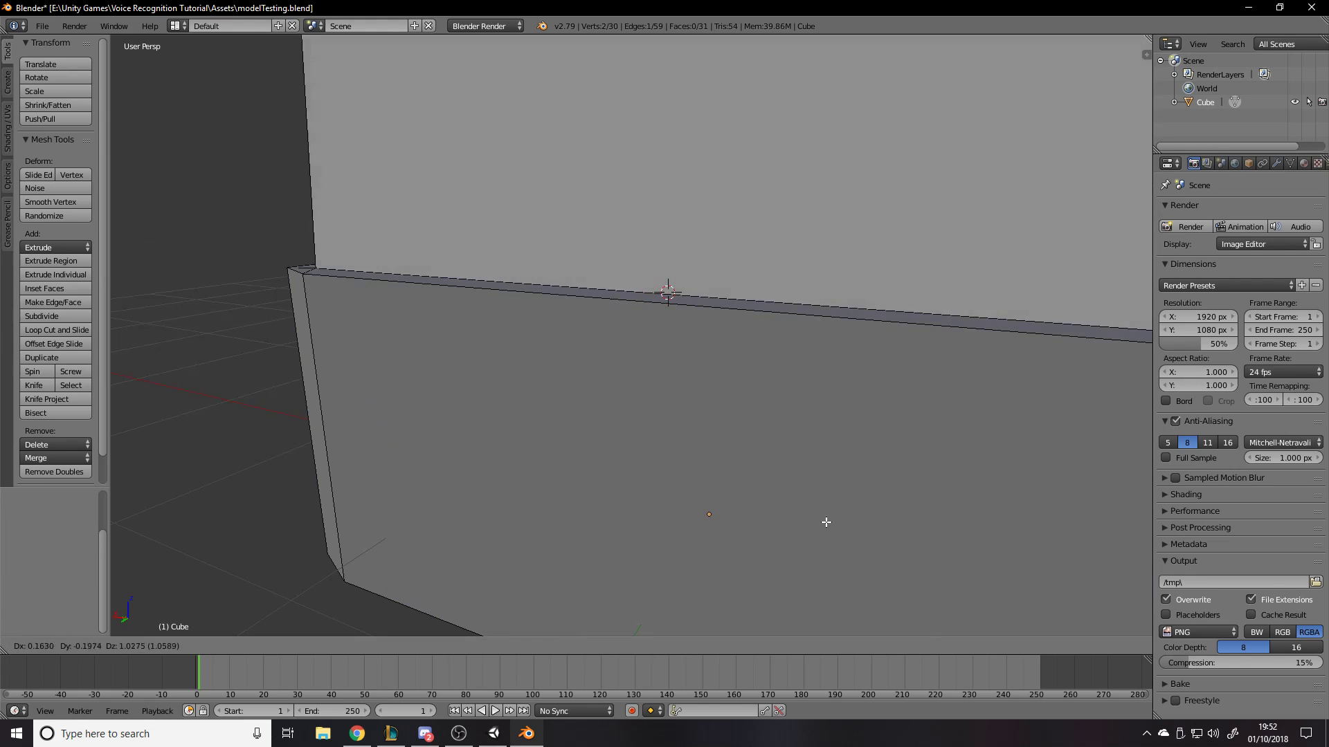
right_click(882, 462)
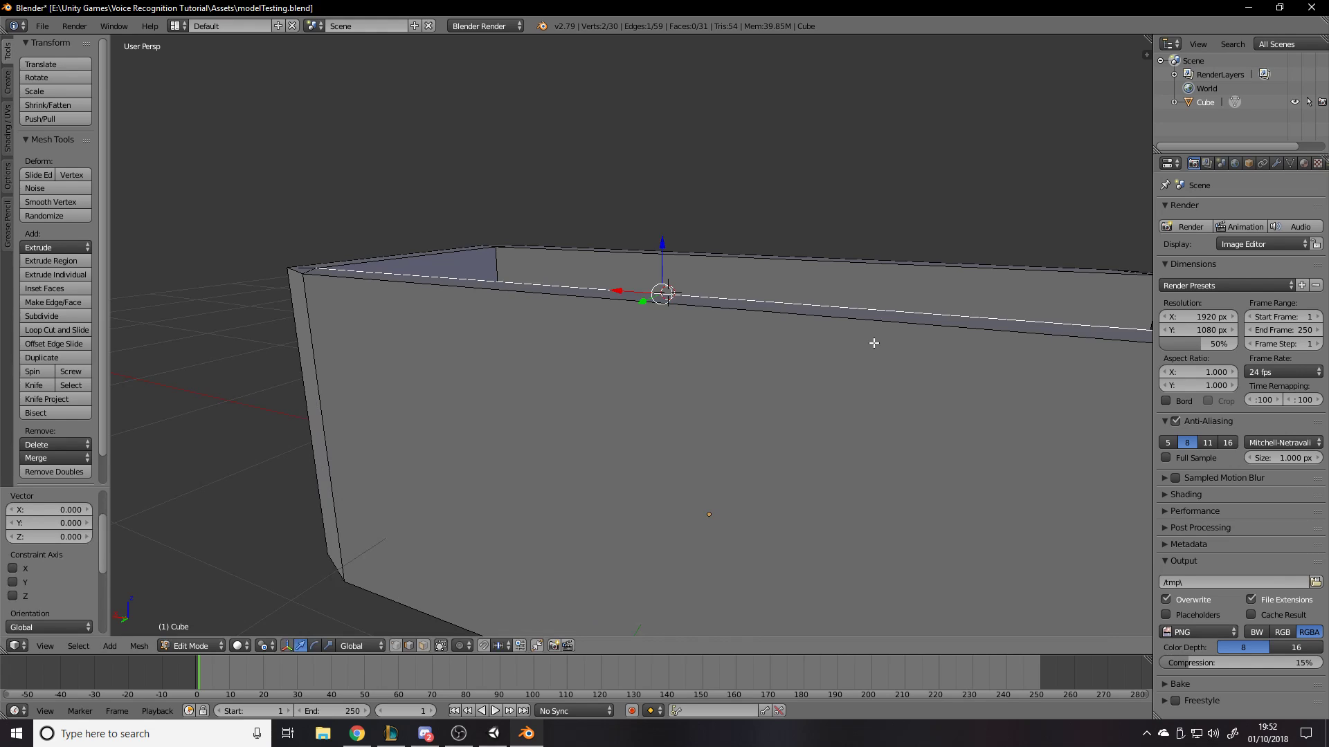
key(space)
text(wdawd)
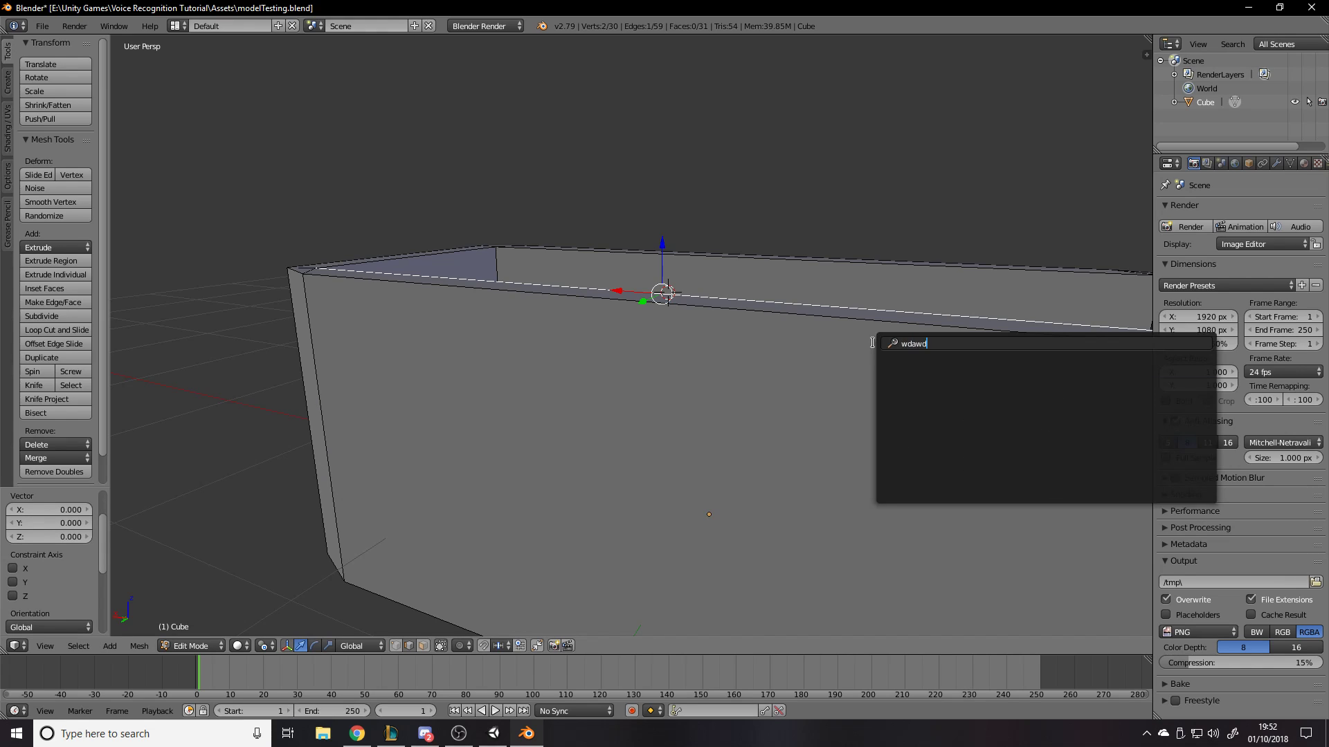
key(BackSpace)
key(BackSpace)
key(BackSpace)
key(BackSpace)
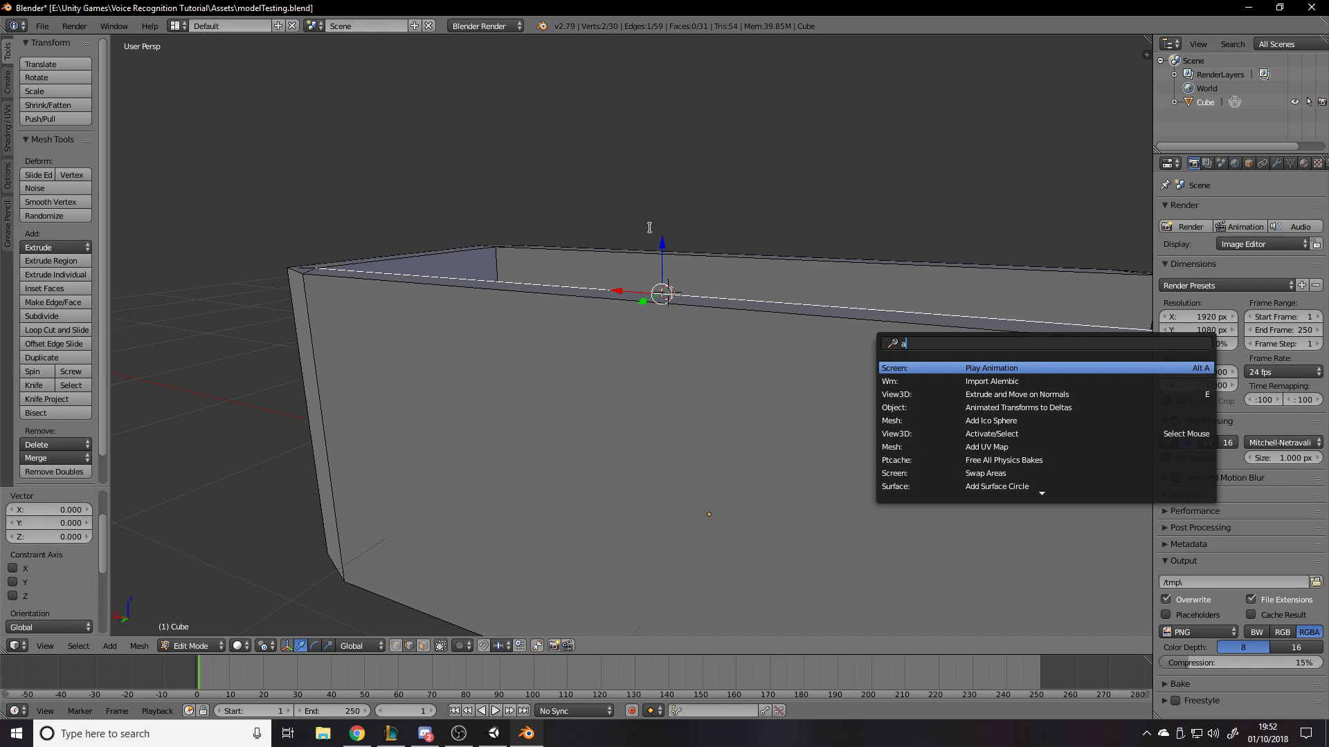
key(Escape)
key(Tab)
key(Tab)
key(Tab)
key(Tab)
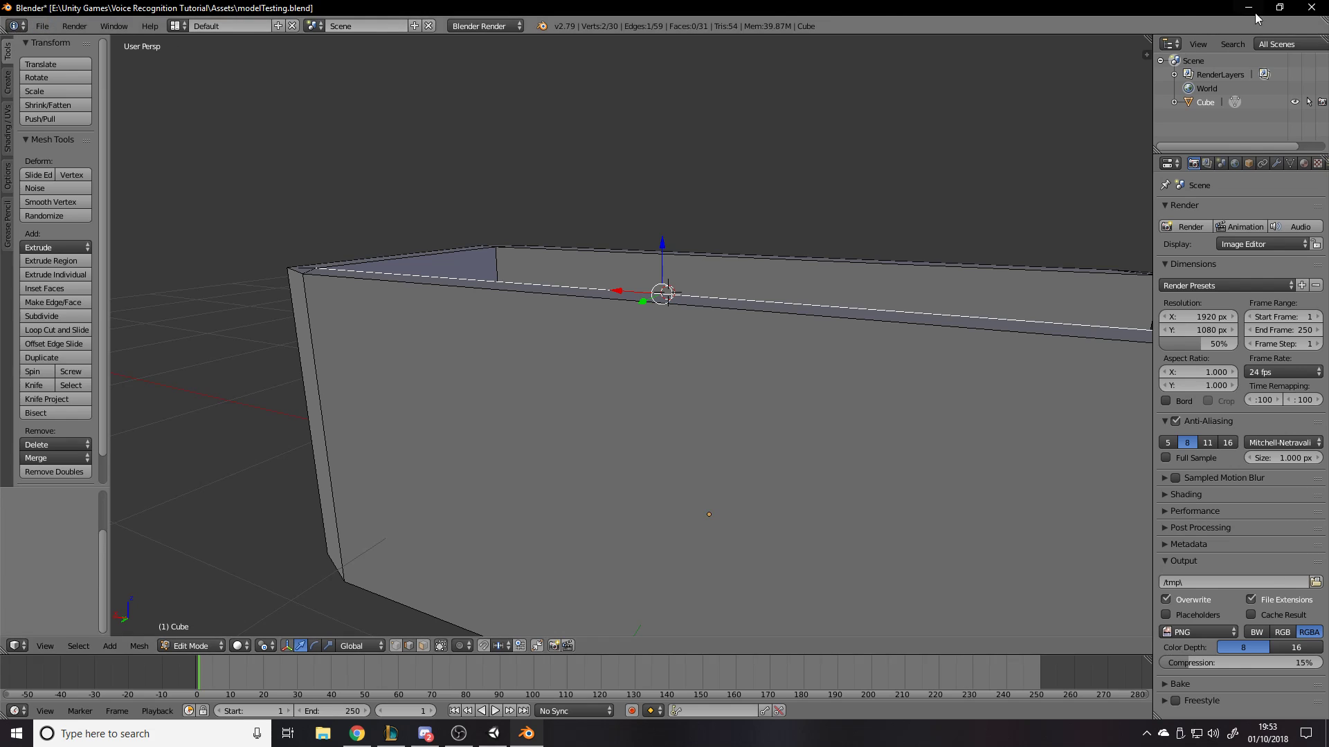
Quit Blender without saving the latest changes and view the whole Unity scene around the box
click(1312, 7)
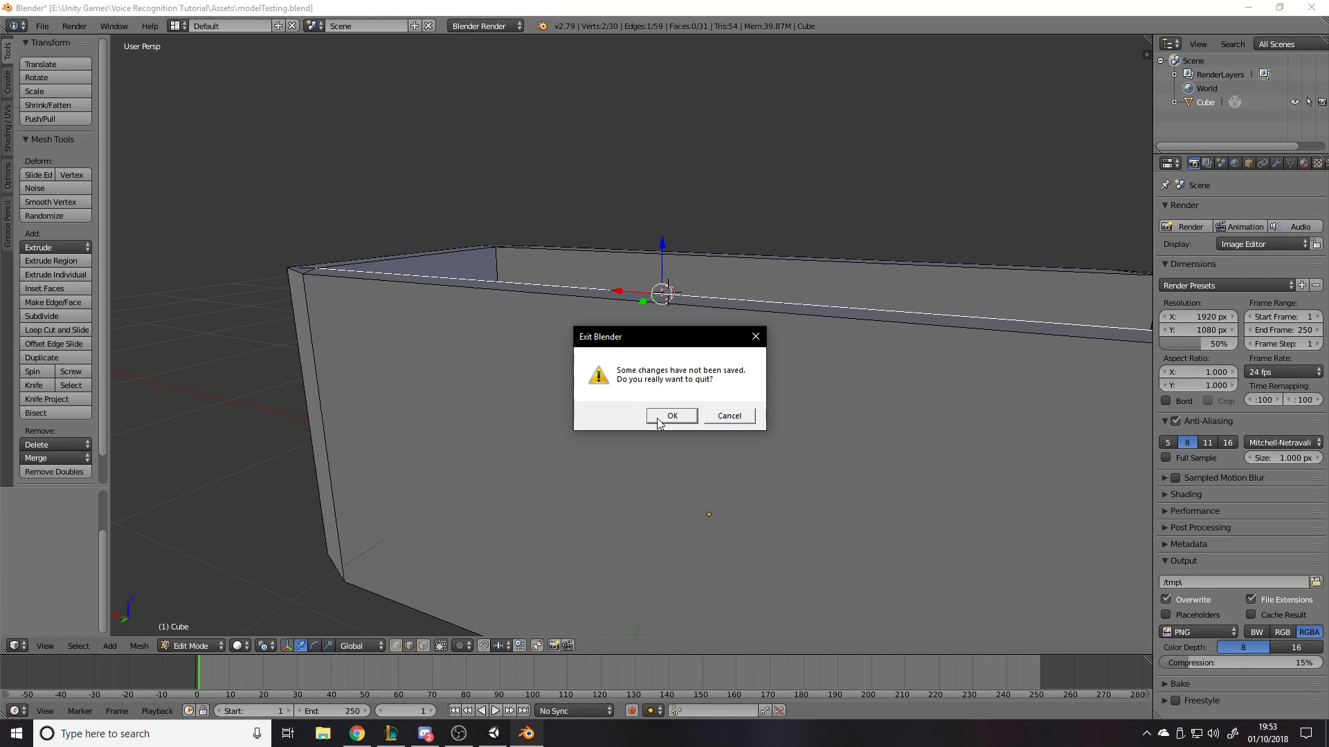
click(661, 416)
right_drag(553, 287, 636, 206)
scroll(575, 328, down, 6)
scroll(623, 311, up, 6)
scroll(651, 283, down, 4)
key(w)
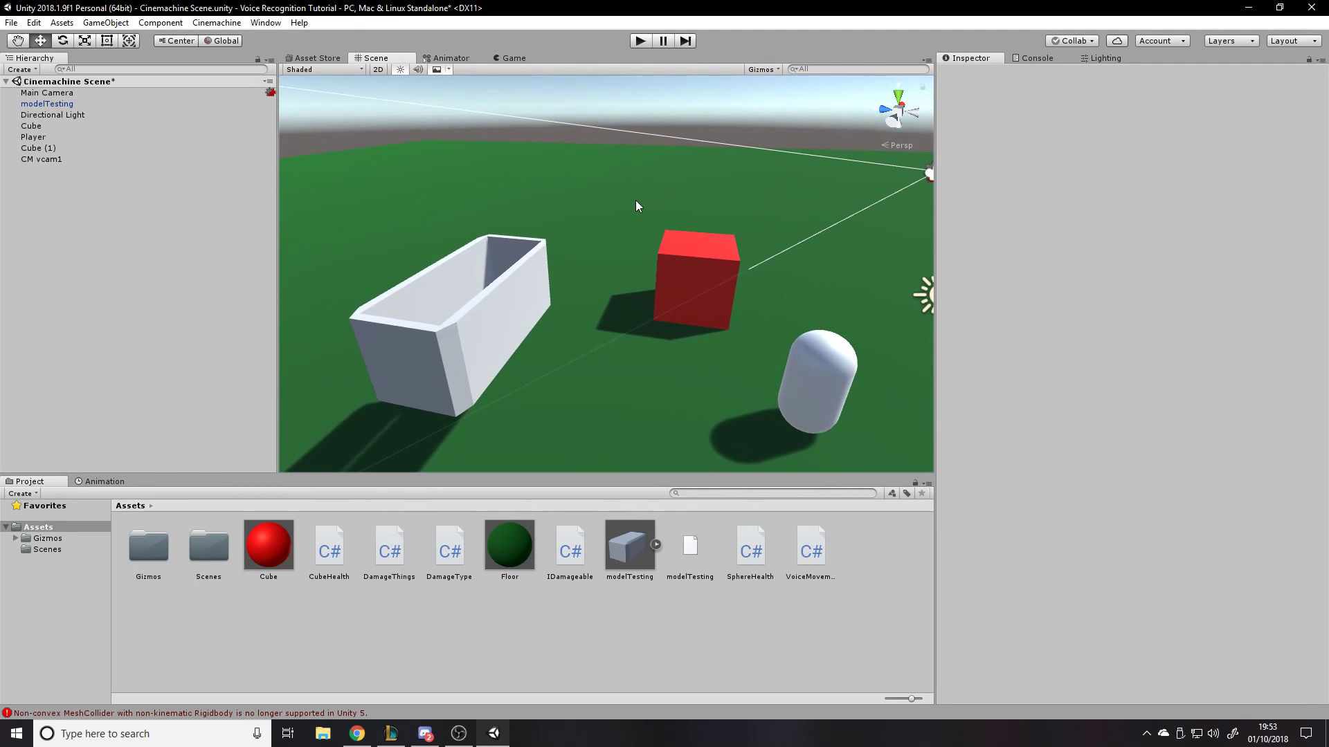